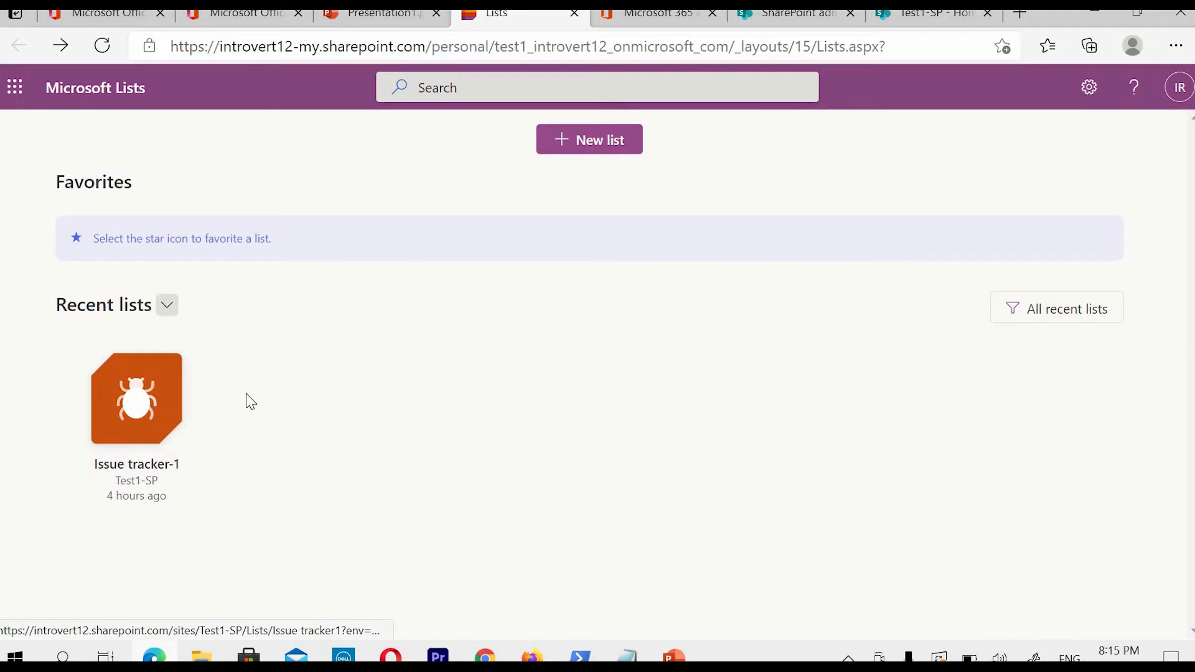
Step: Review the list creation options and templates in Microsoft Lists, and close them without creating a list
left_click(582, 145)
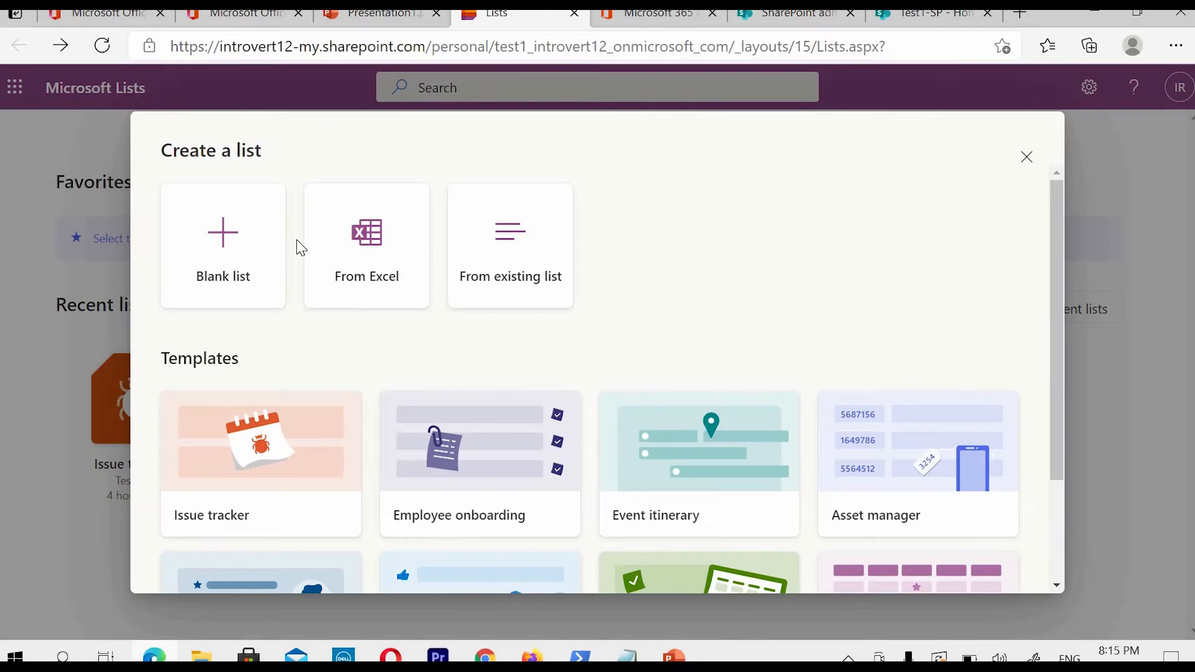
scroll(582, 208, "down", 3)
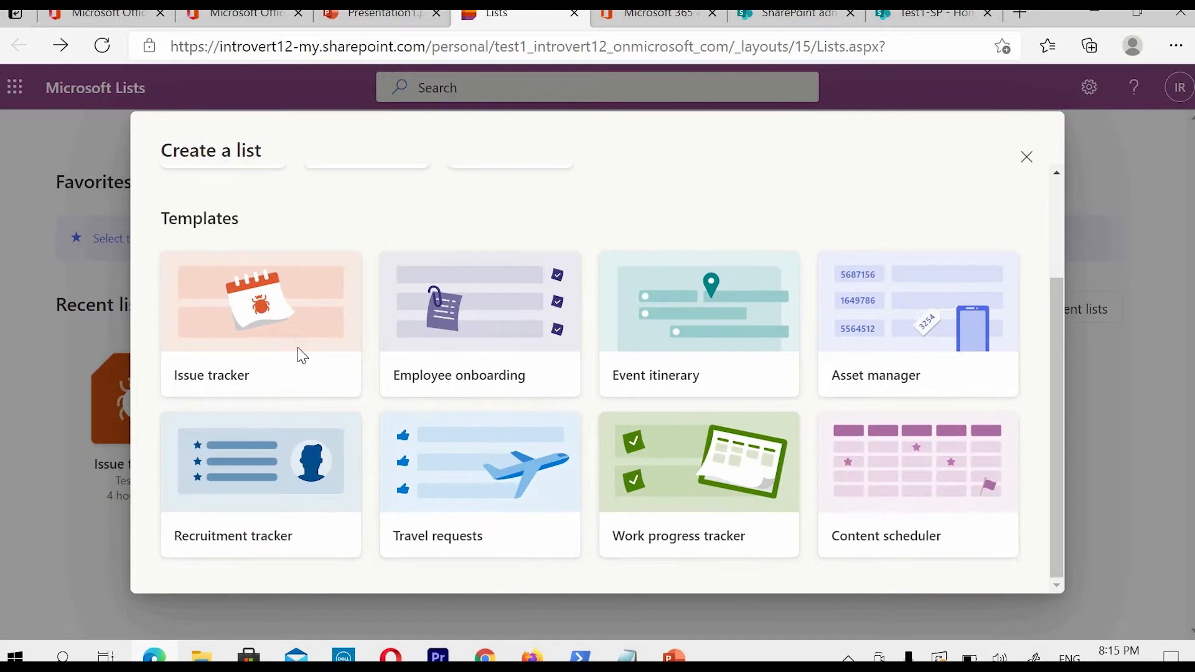
scroll(899, 208, "up", 3)
left_click(1026, 157)
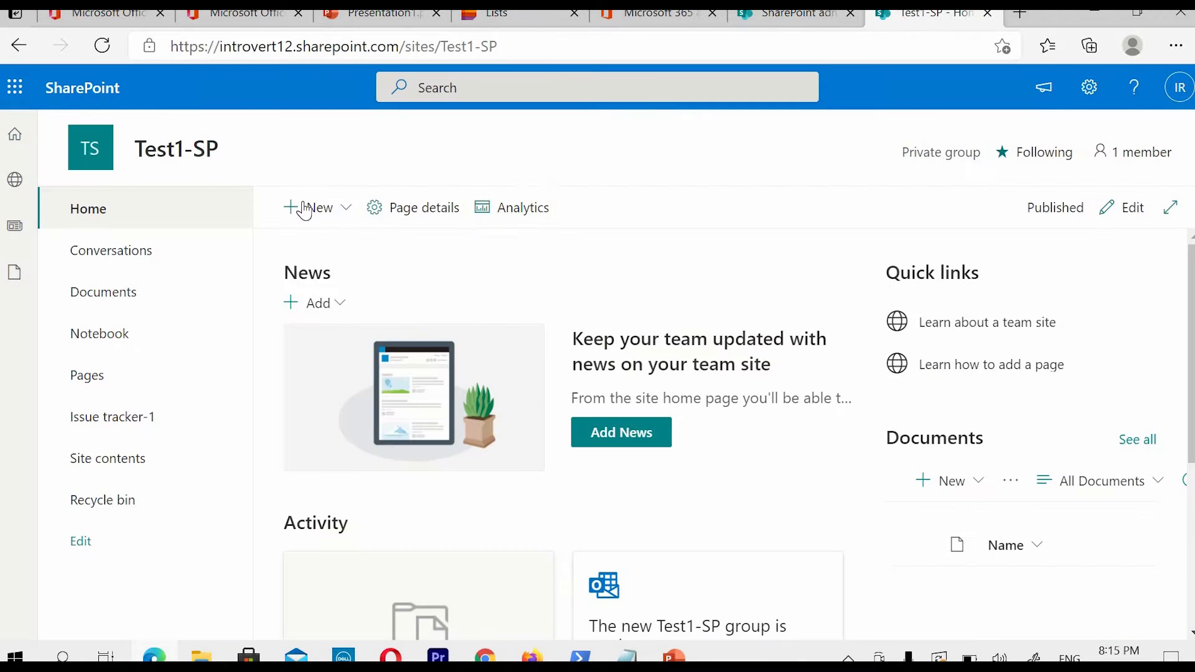
Step: Examine the options and templates offered for a new list on the Test1-SP SharePoint site, and dismiss them
left_click(304, 207)
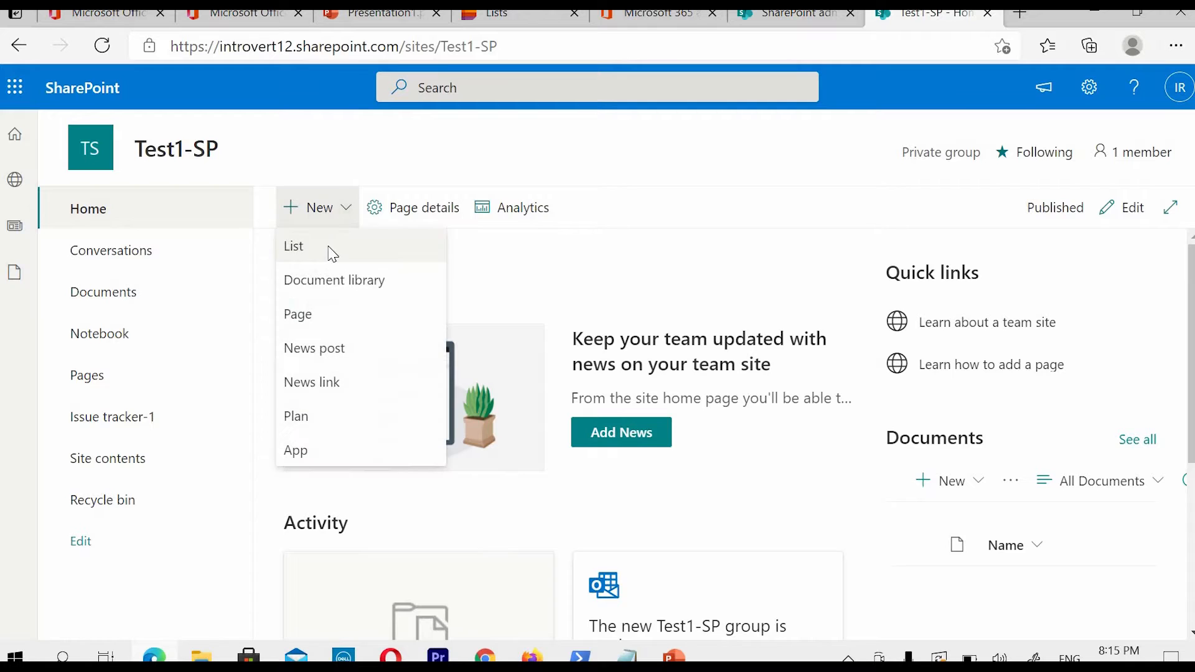
left_click(331, 254)
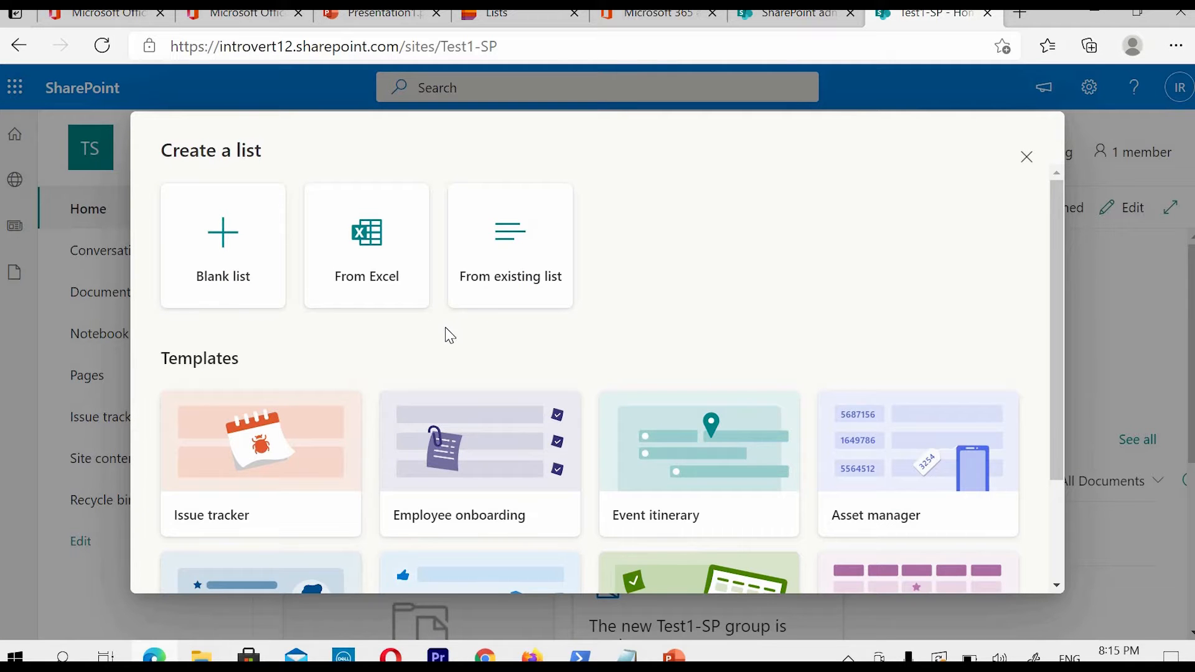
scroll(767, 361, "down", 3)
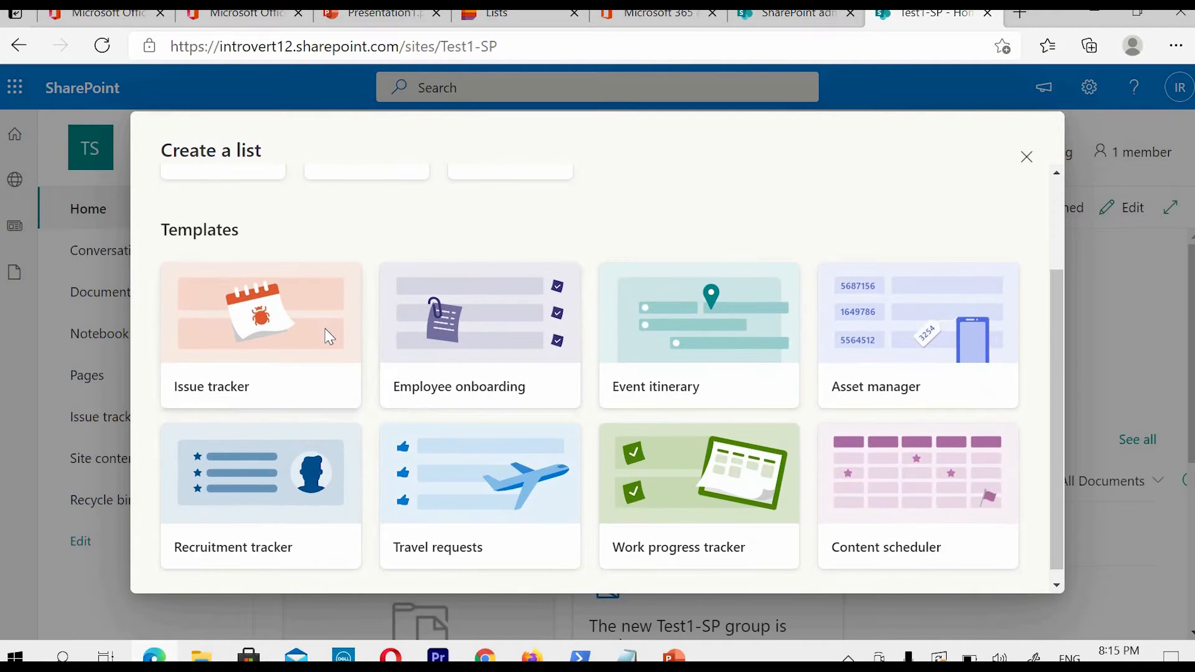
scroll(328, 334, "up", 3)
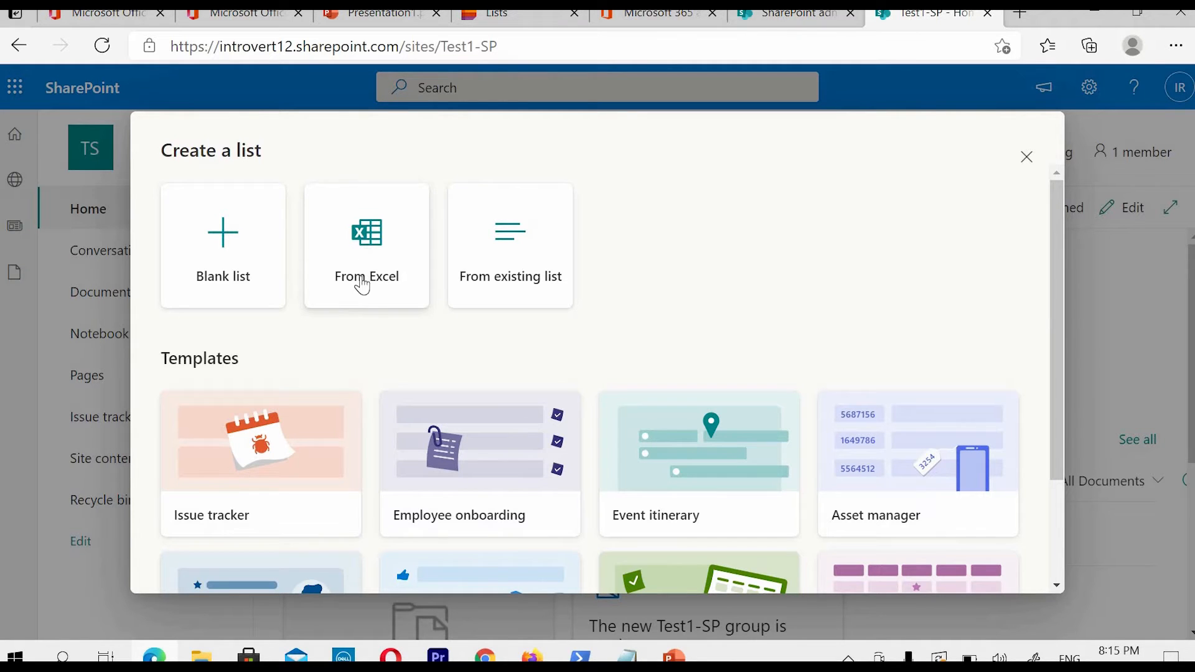
scroll(366, 290, "down", 1)
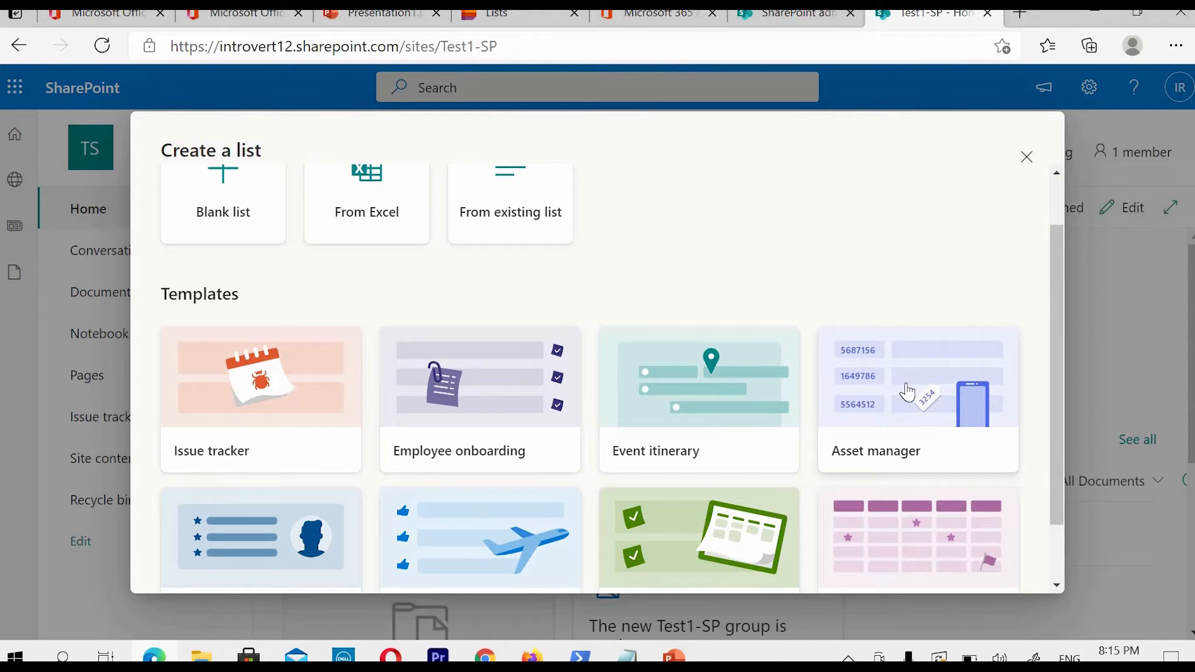
scroll(901, 406, "down", 1)
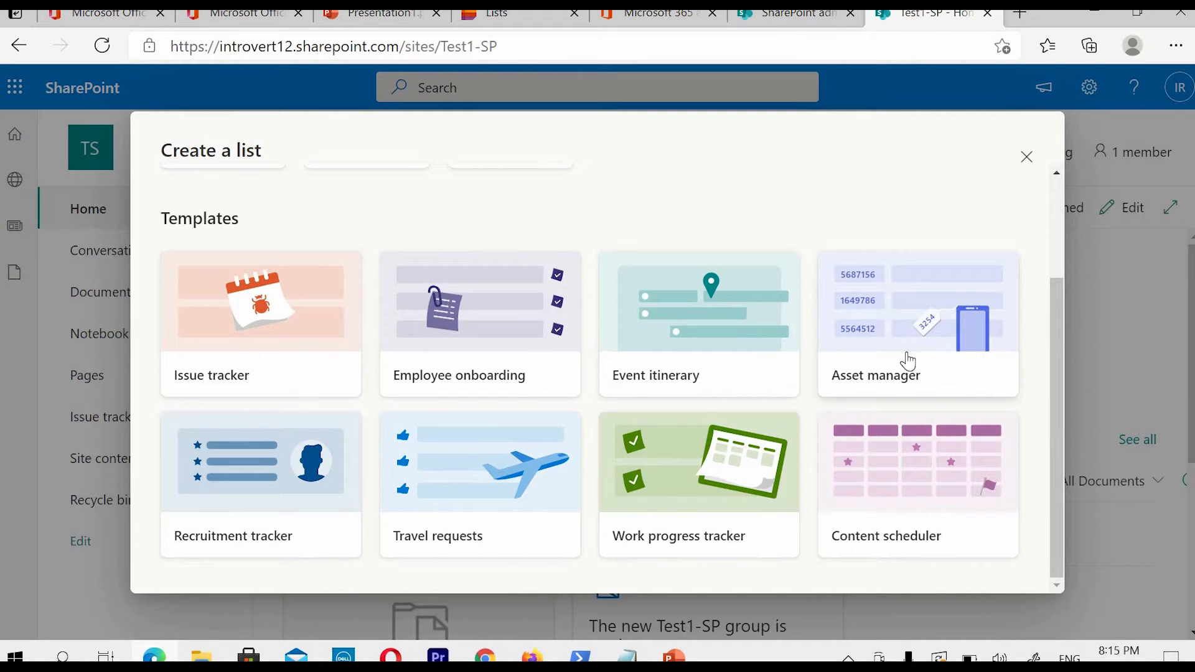
left_click(1027, 157)
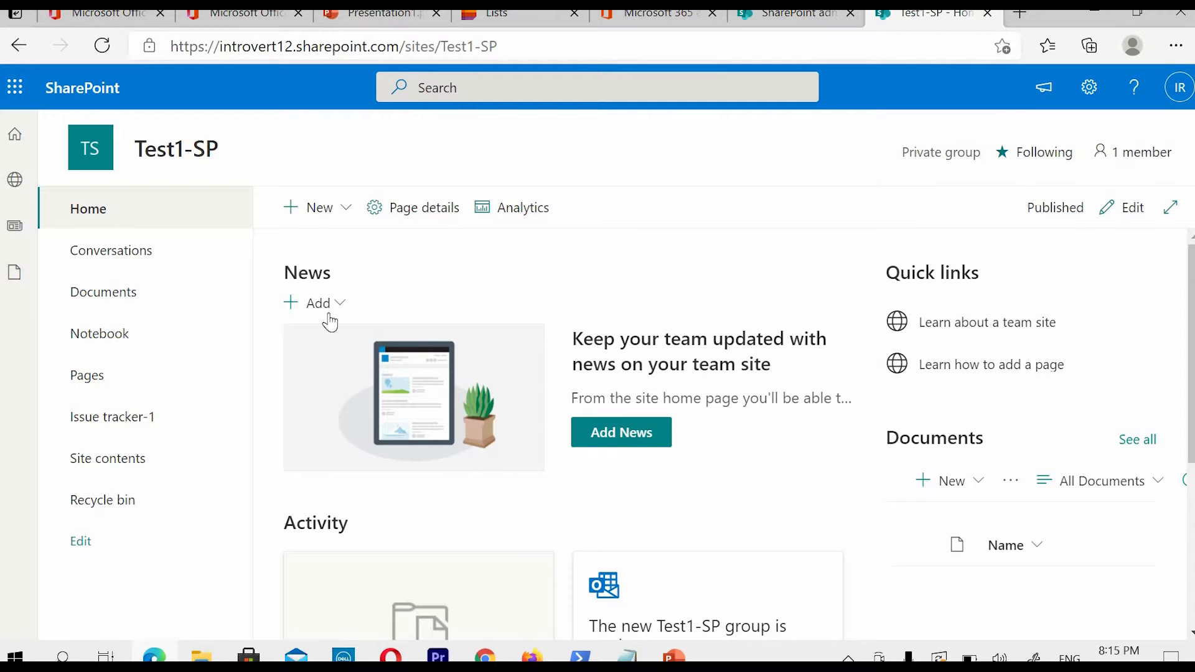
Step: Switch to Microsoft Lists and search all Office 365 apps for "list", leaving the app launcher closed at the end
left_click(339, 227)
left_click(683, 293)
left_click(514, 20)
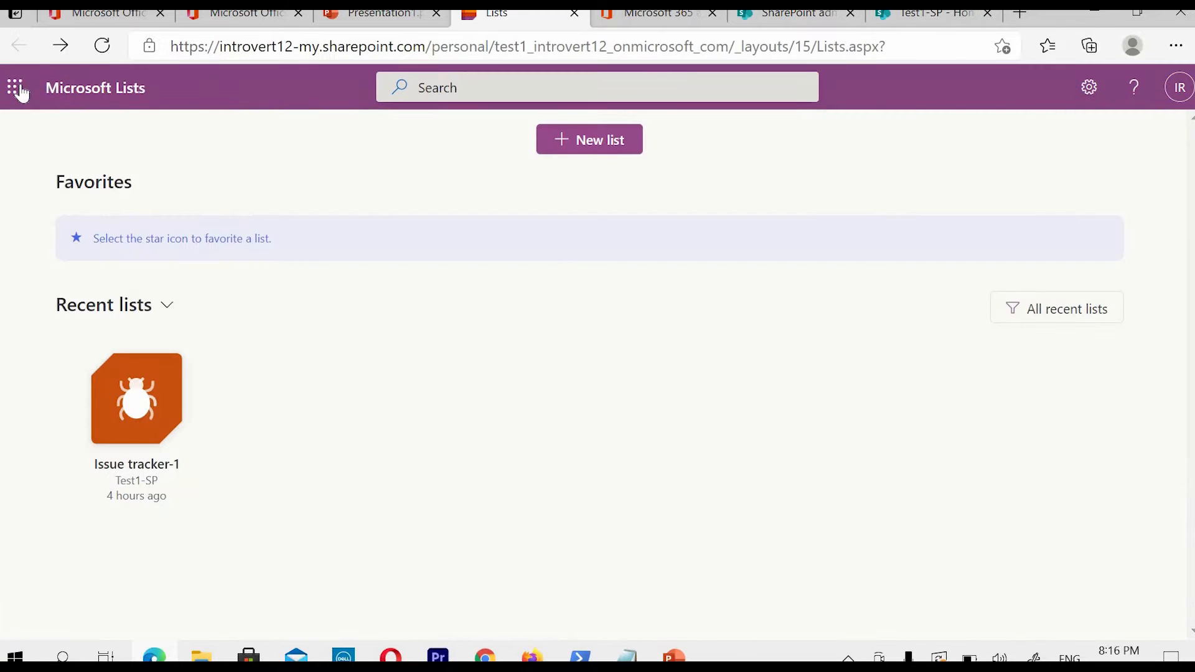
left_click(17, 89)
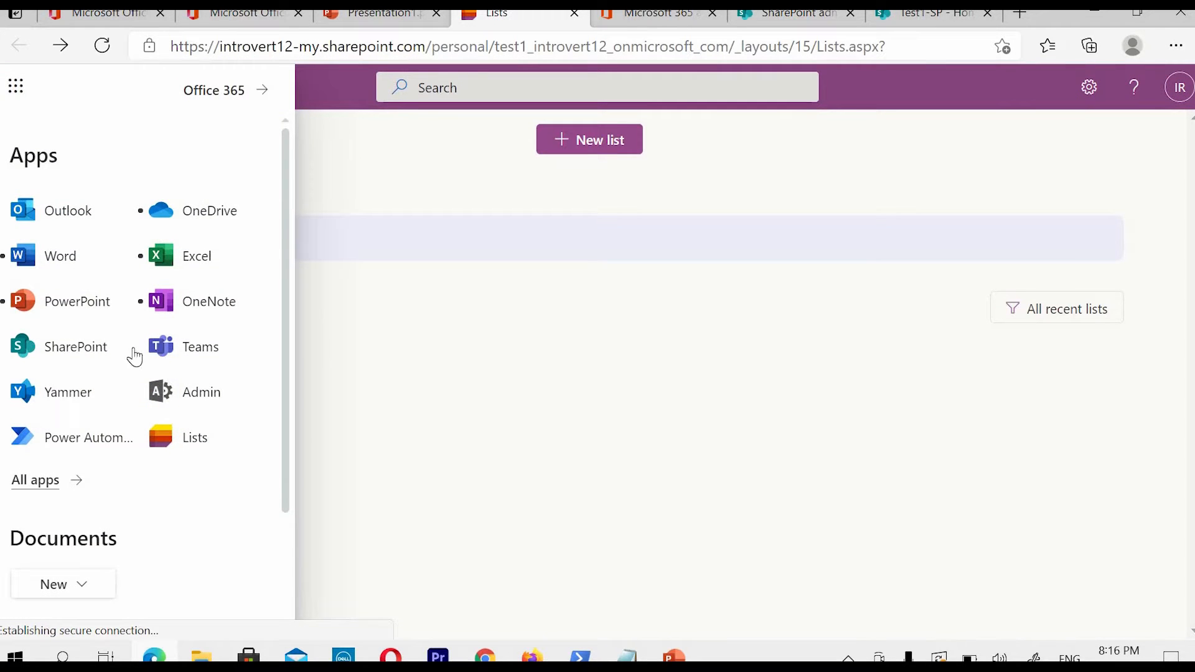
left_click(42, 480)
left_click(97, 178)
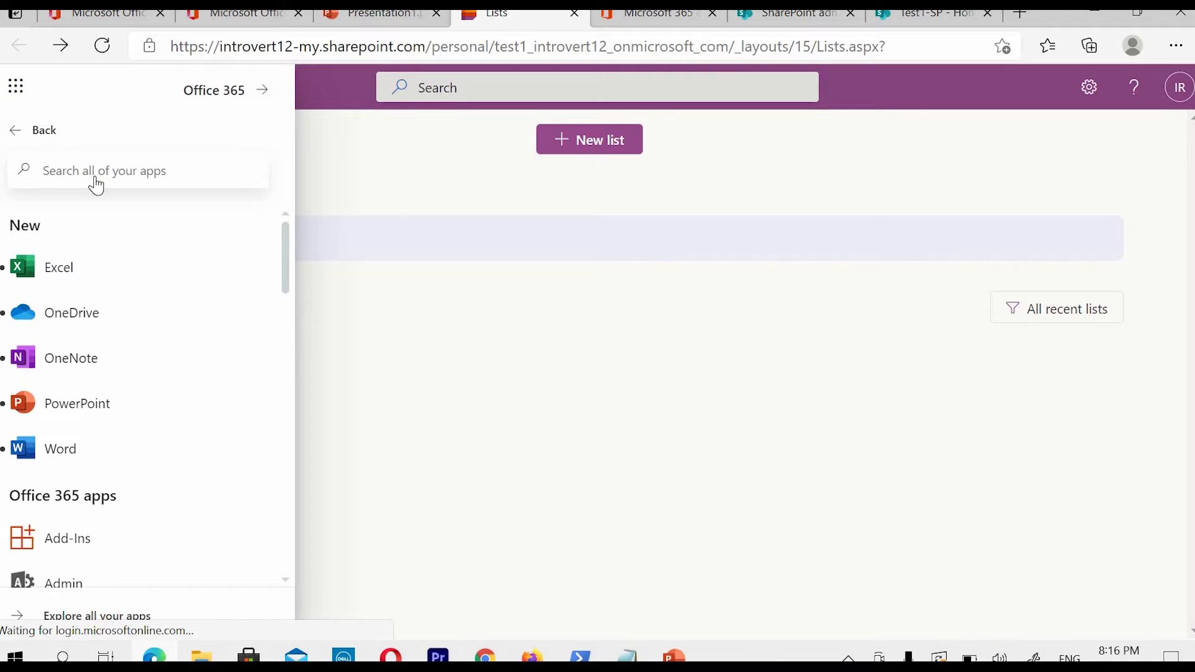
type("list")
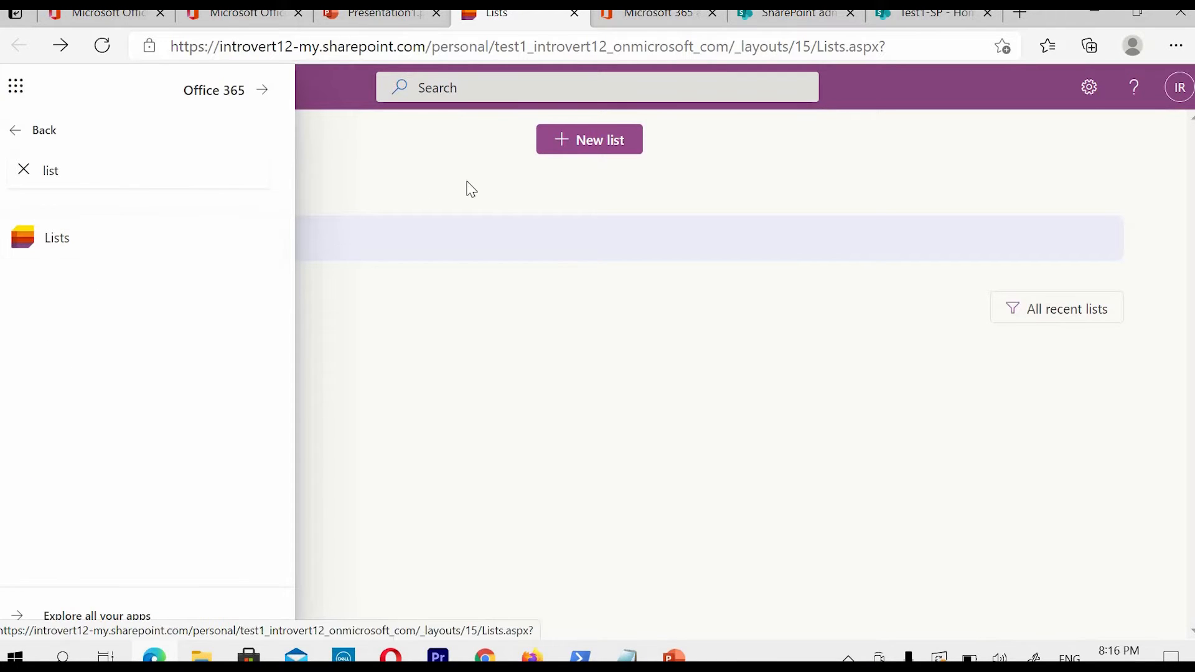
left_click(477, 220)
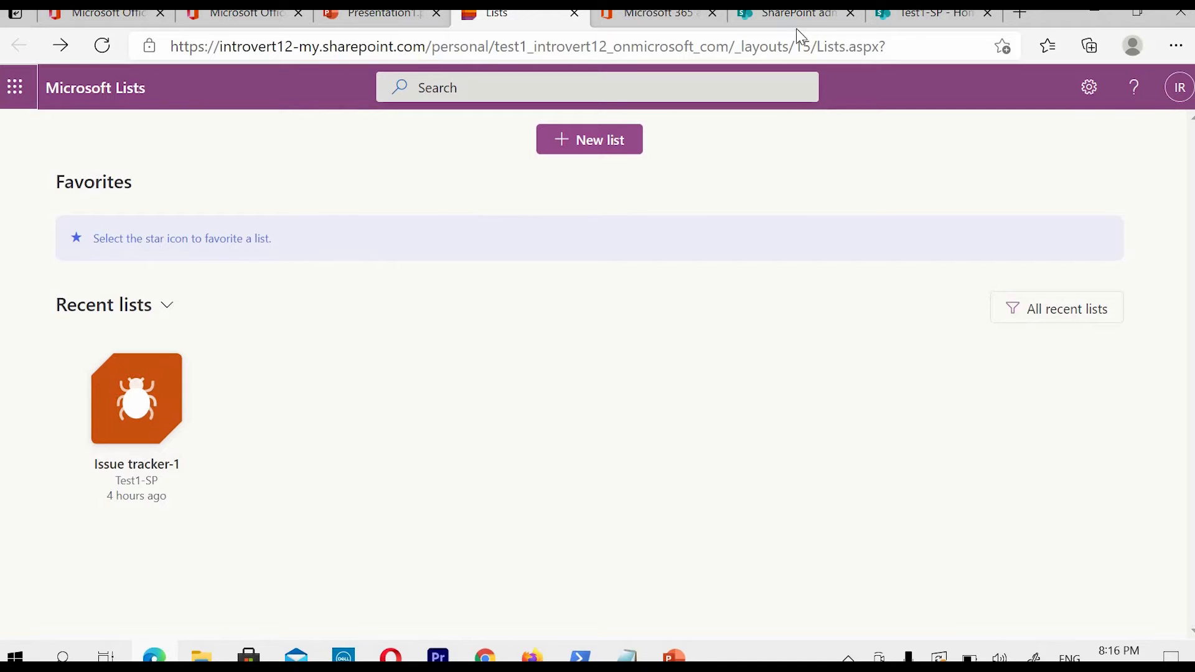
Step: Switch back to the Test1-SP SharePoint site and start a new blank list
left_click(790, 12)
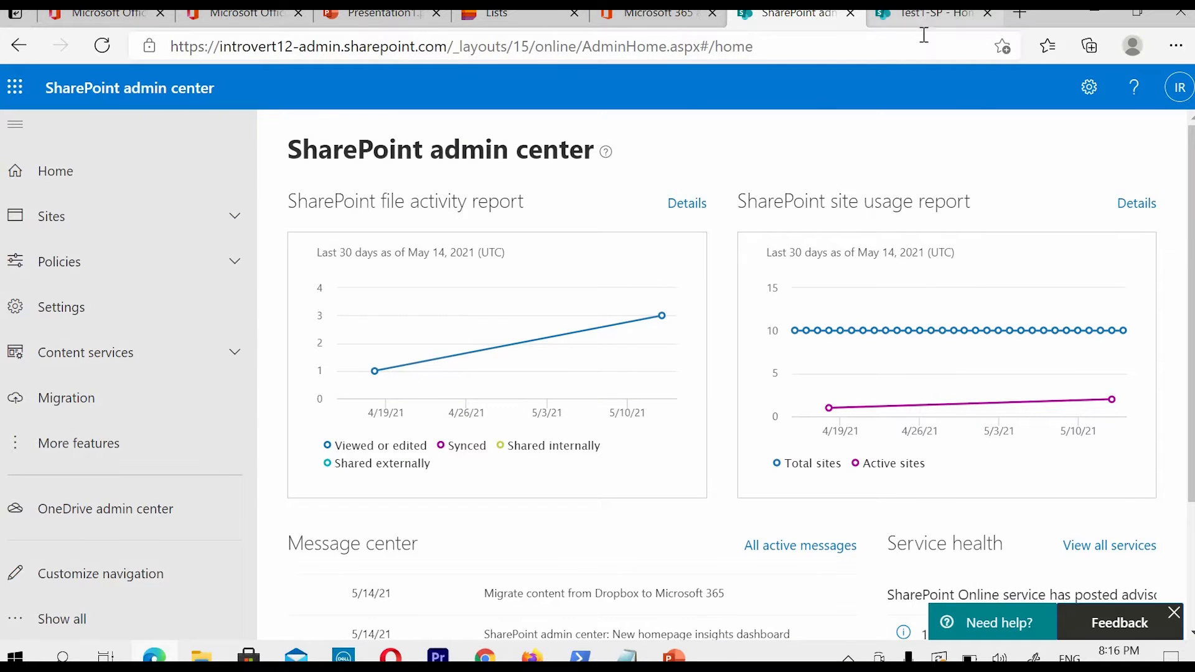
left_click(927, 13)
left_click(324, 208)
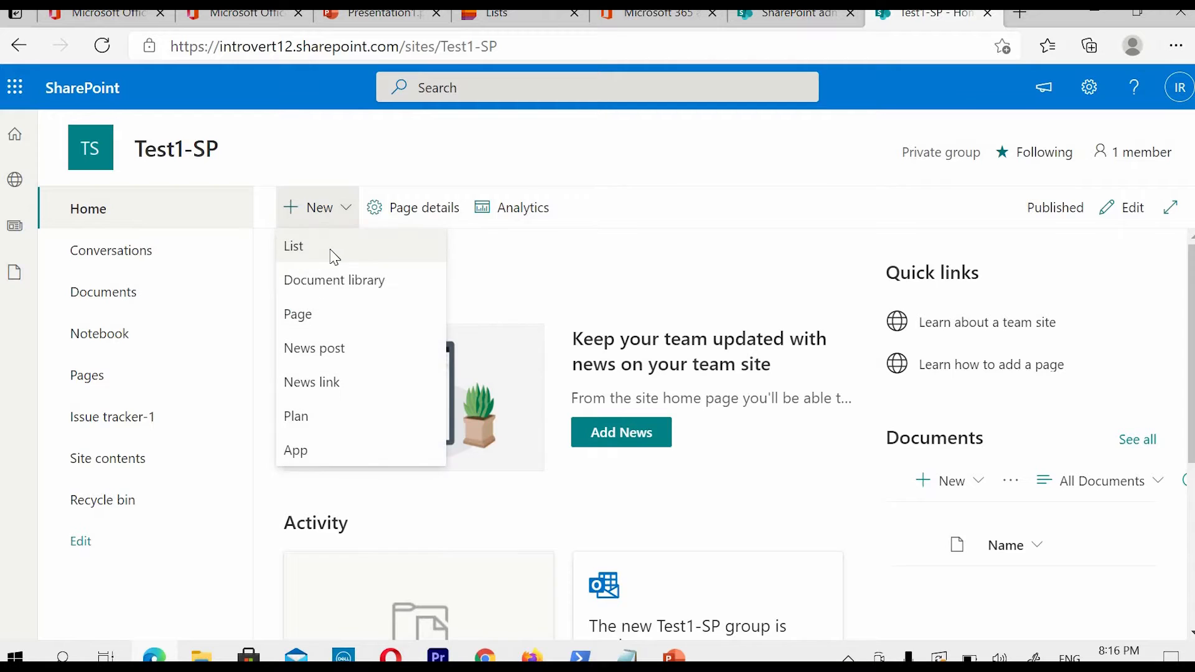
left_click(334, 257)
left_click(224, 259)
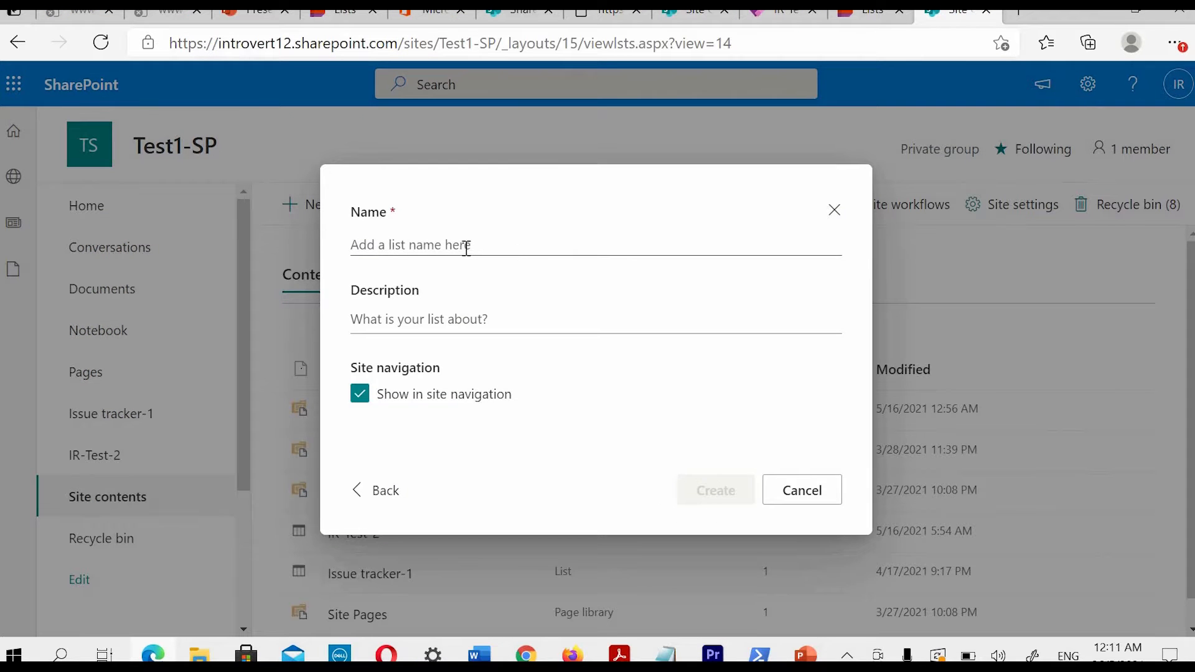
Step: Name the list Demo1, leave its description empty, and create it
left_click(519, 252)
type("Demo1")
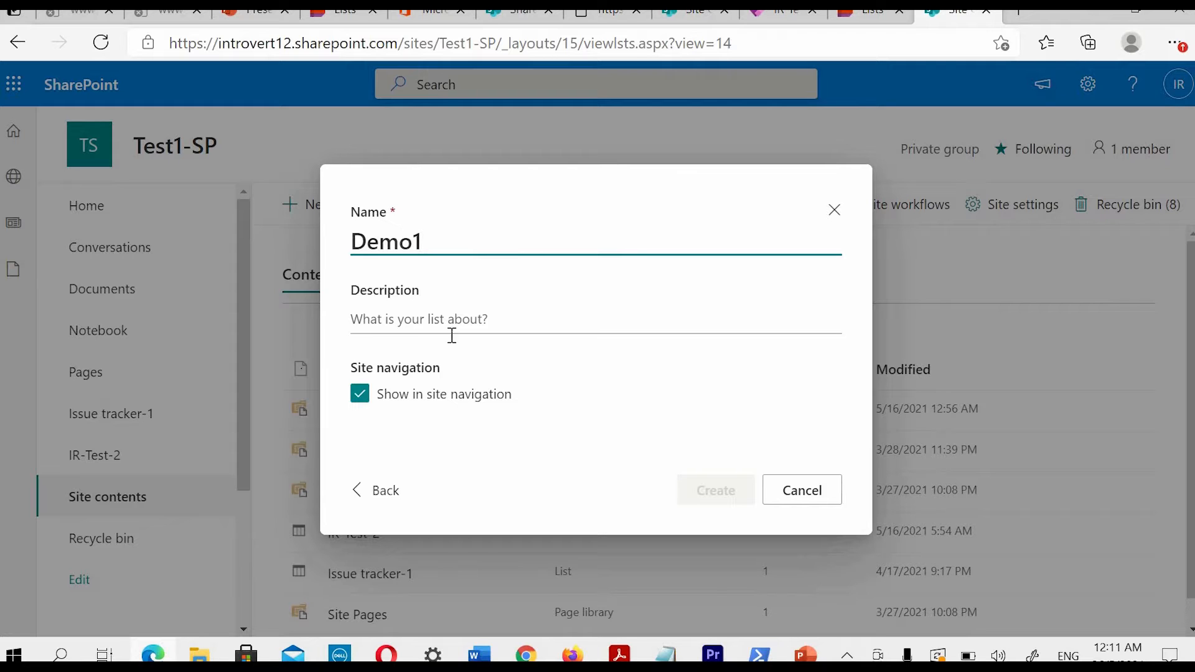
left_click(429, 317)
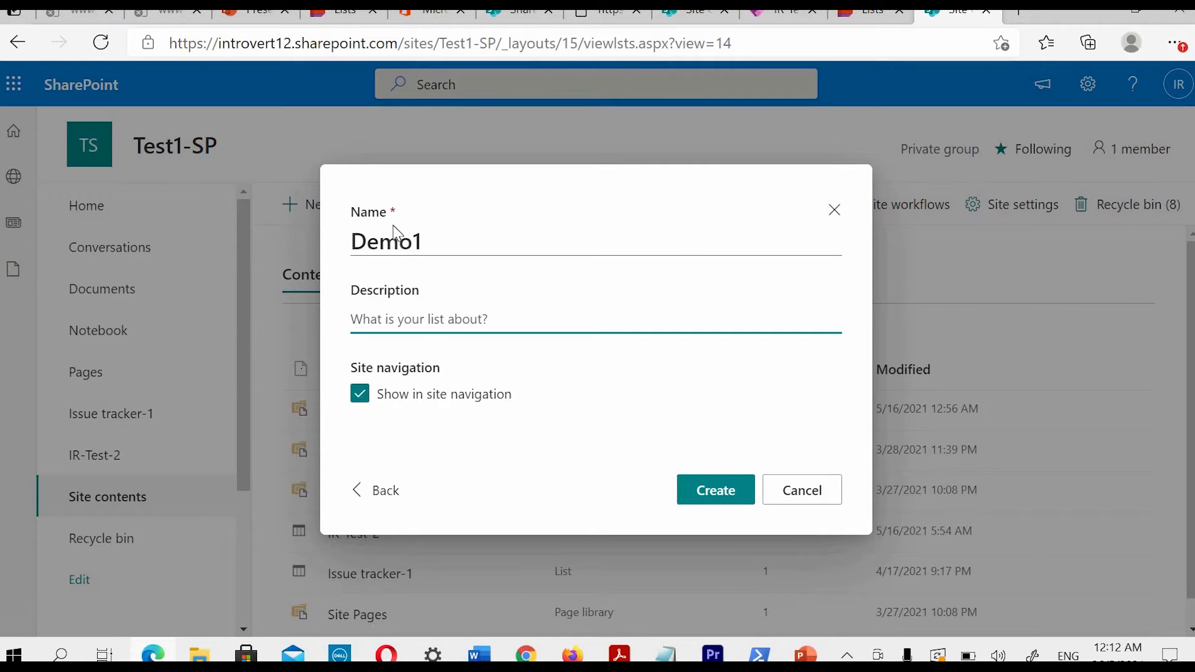
left_click(714, 493)
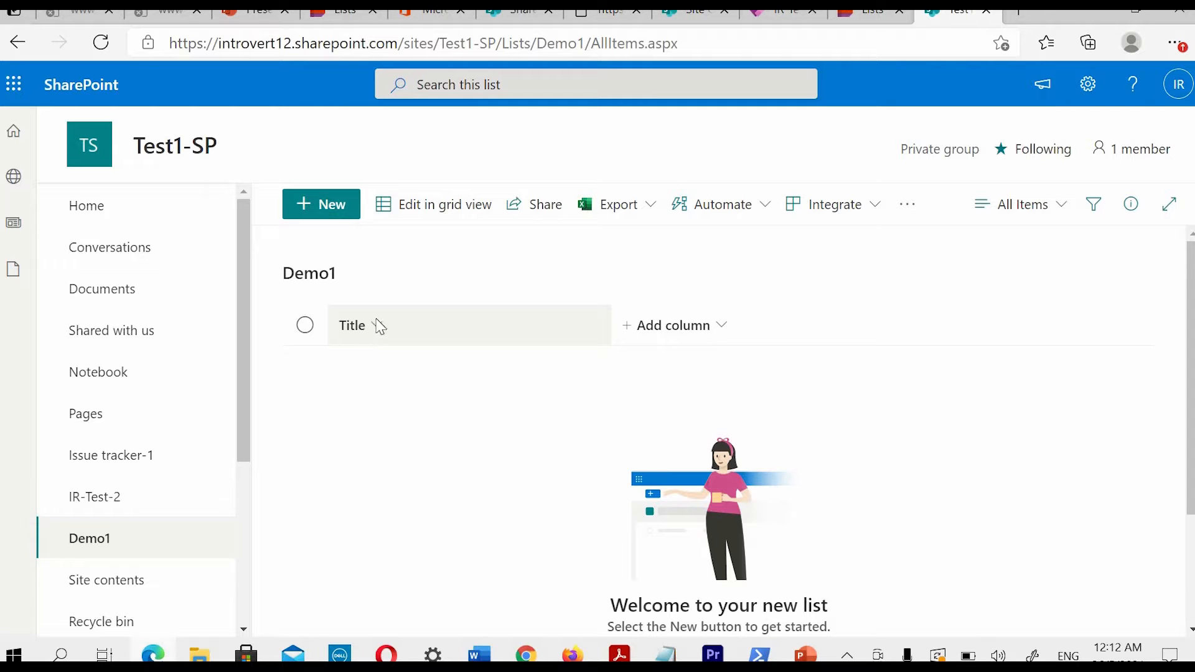
Step: Start a single line of text column in the Demo1 list, glance at the column creation help, and name the column Name
left_click(736, 331)
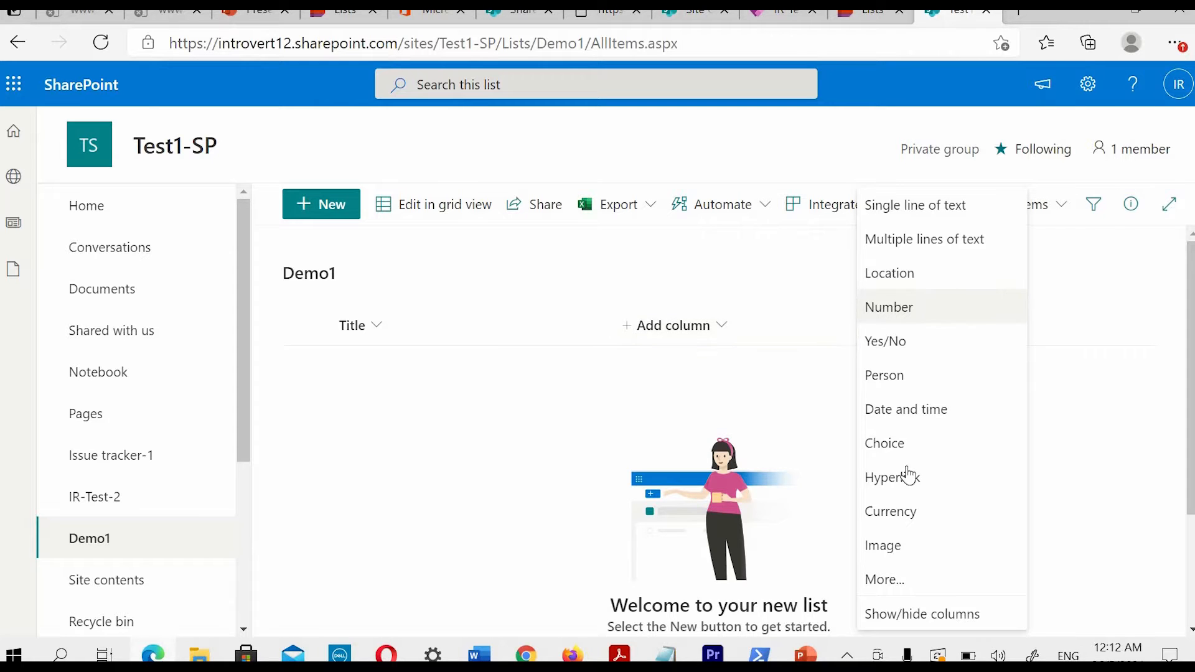
left_click(926, 207)
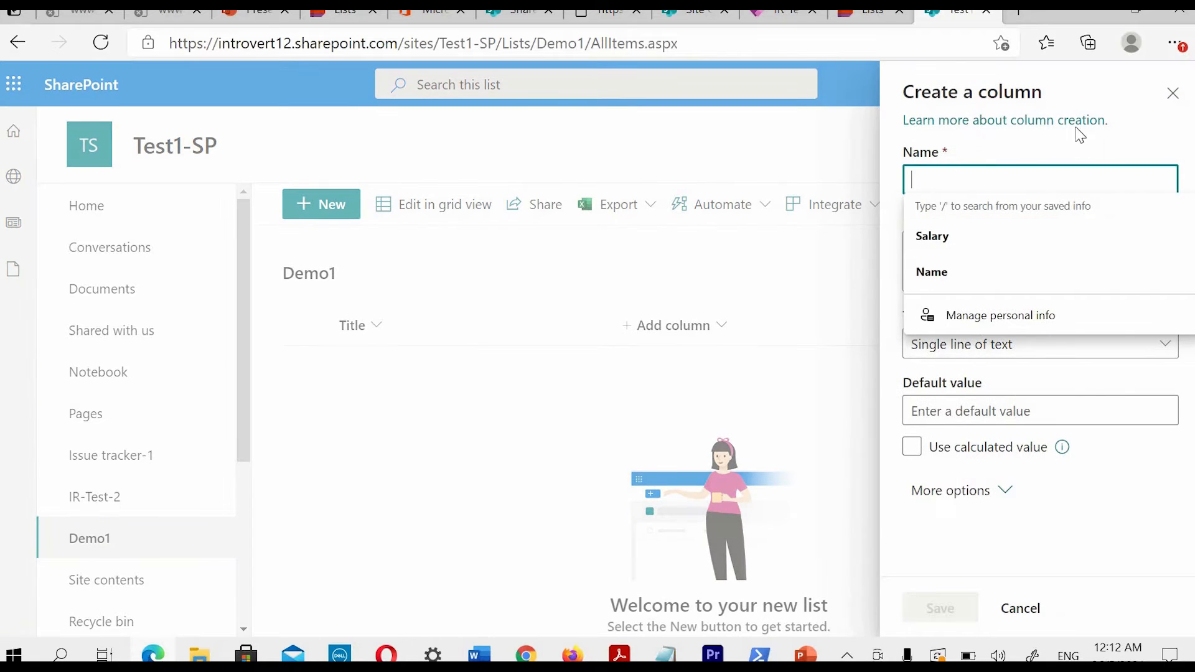
left_click(982, 121)
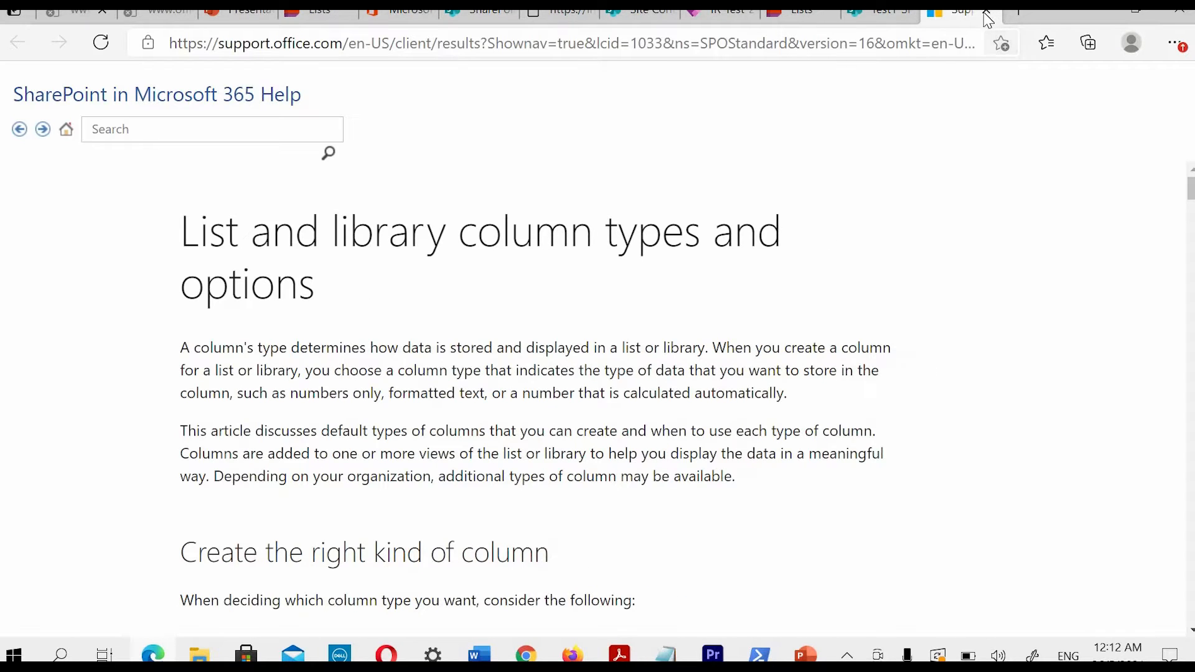
left_click(987, 12)
left_click(933, 180)
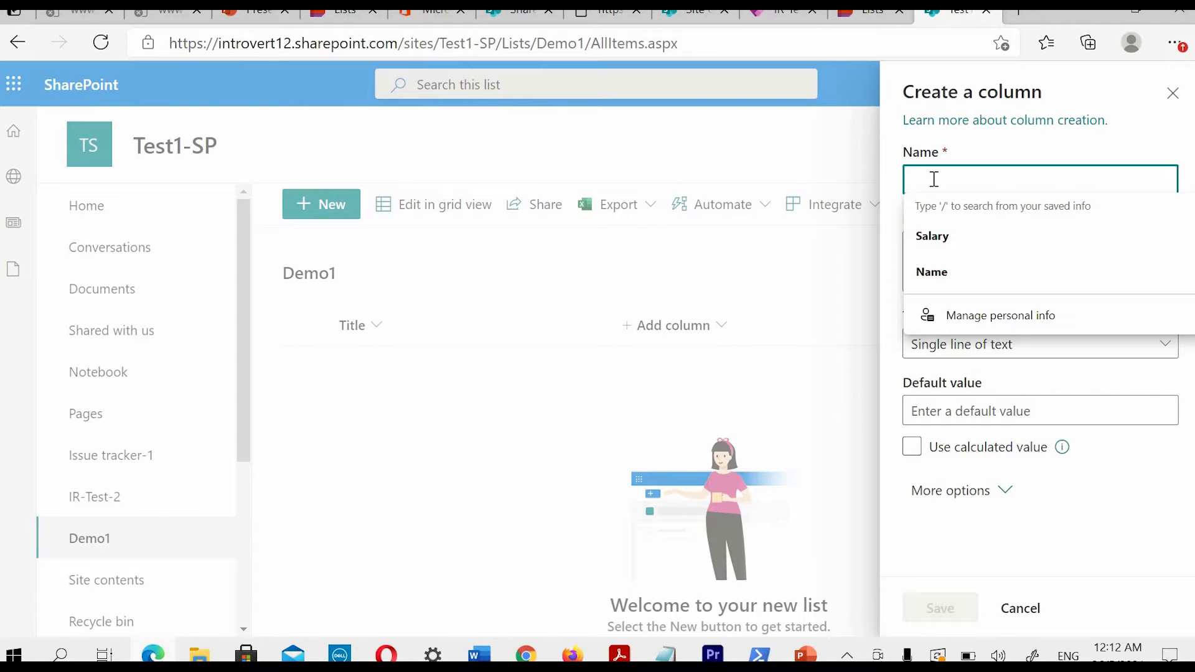
left_click(962, 272)
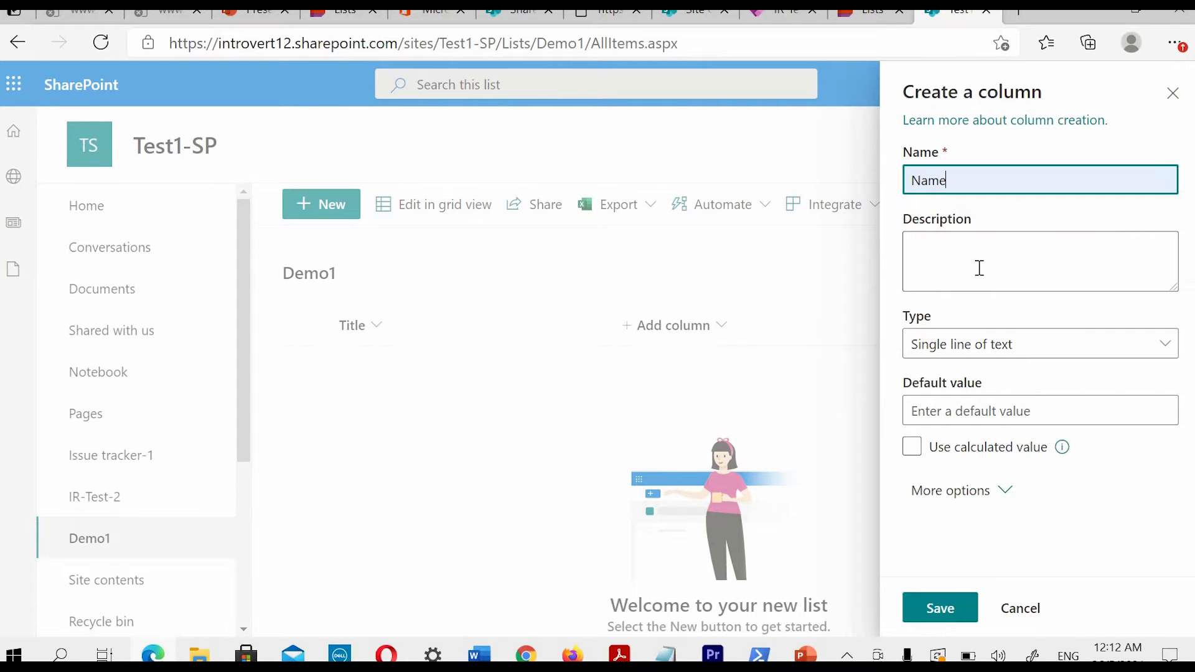
Step: Review the available types for the Name column, keep Single line of text, and expand its additional options
left_click(949, 275)
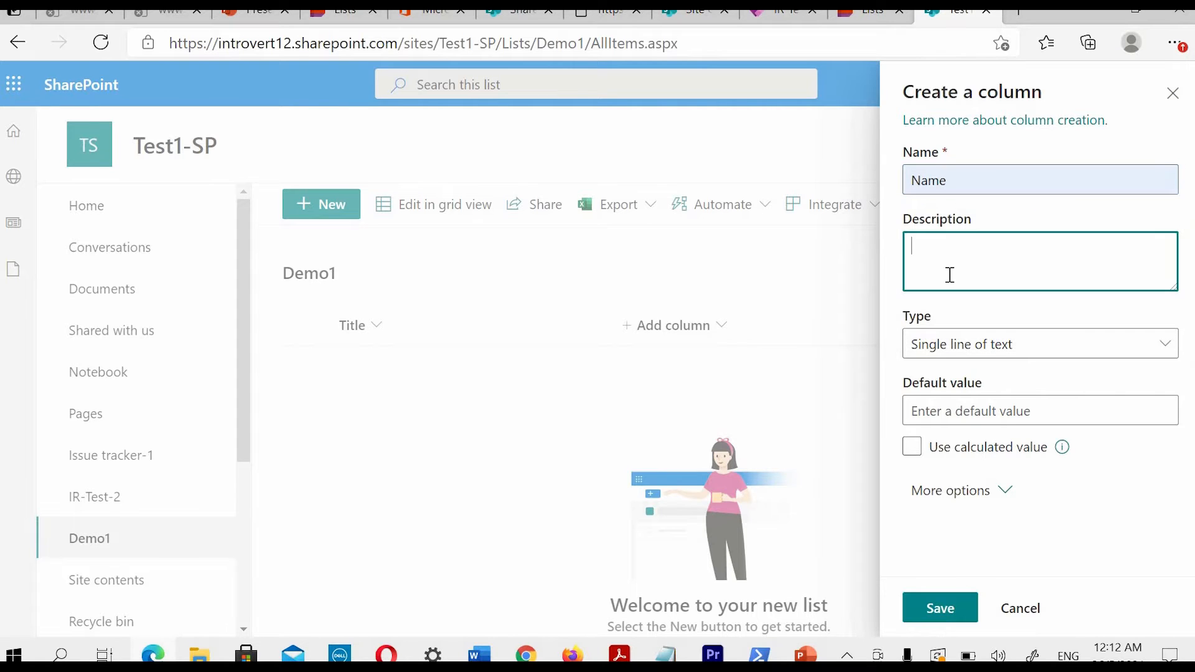
left_click(965, 358)
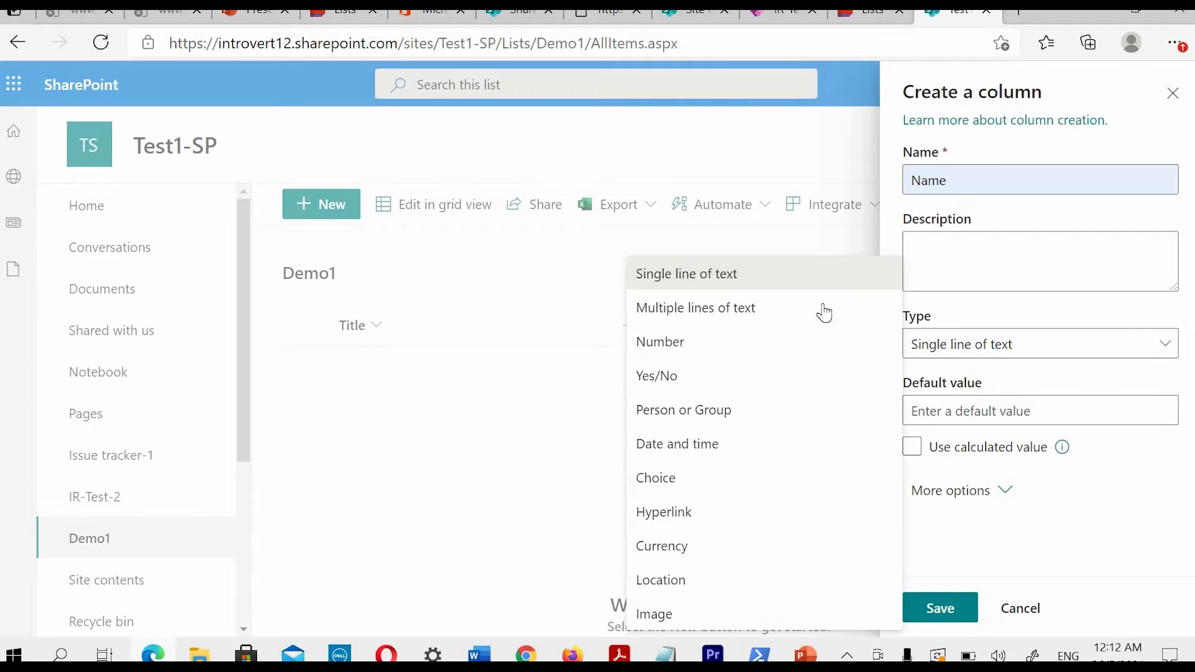
left_click(998, 351)
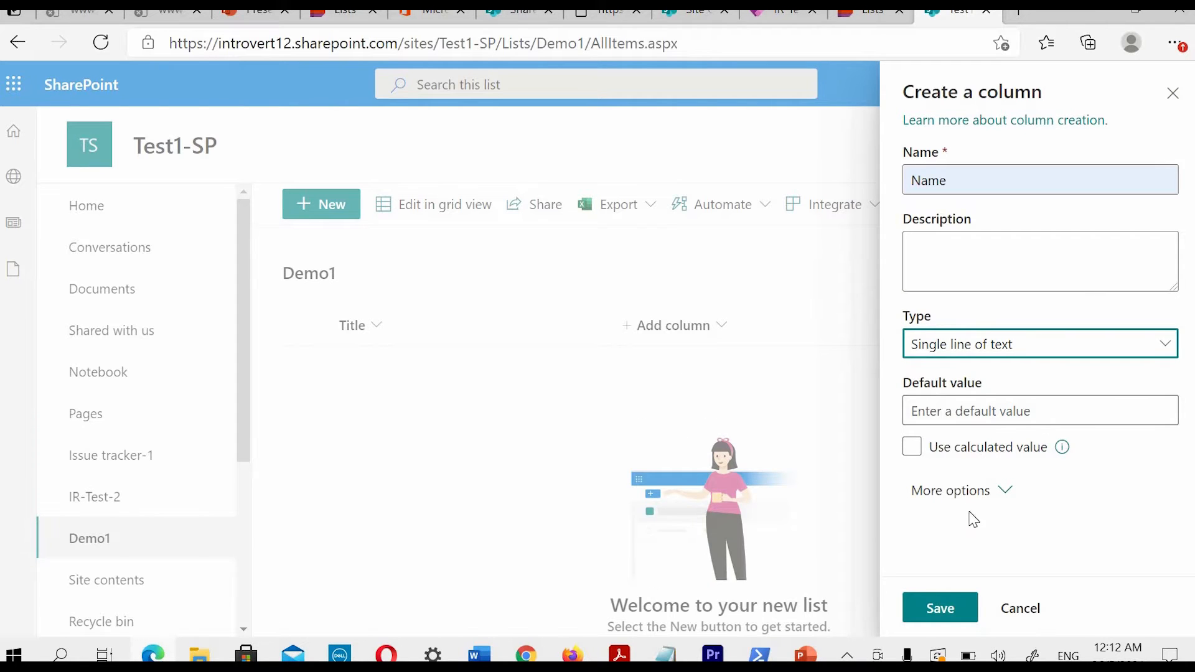
left_click(1004, 489)
scroll(1001, 419, "down", 2)
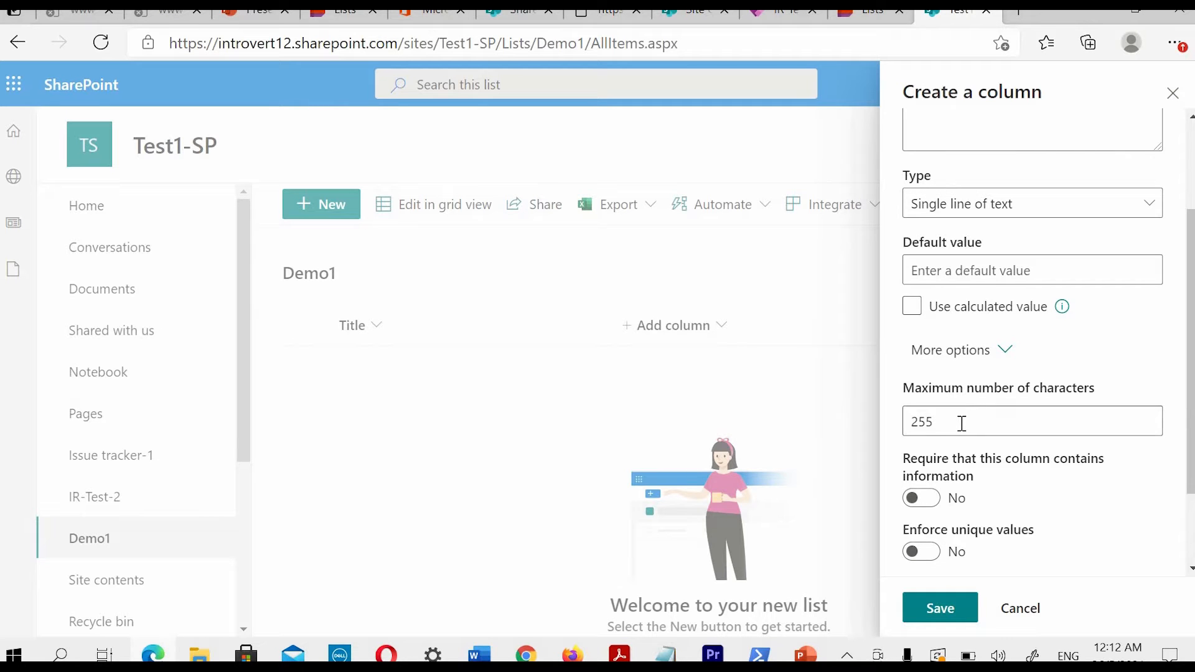
scroll(964, 420, "down", 1)
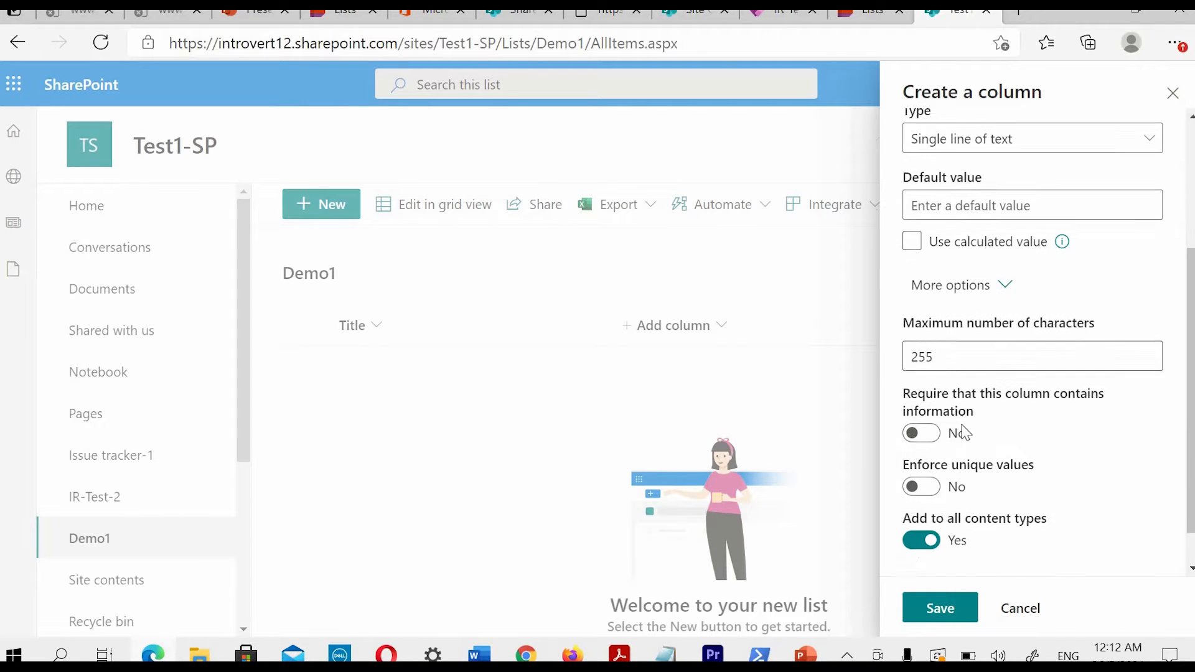
Step: Try requiring information and enforcing unique values for the Name column, and turn both settings back off
left_click(916, 430)
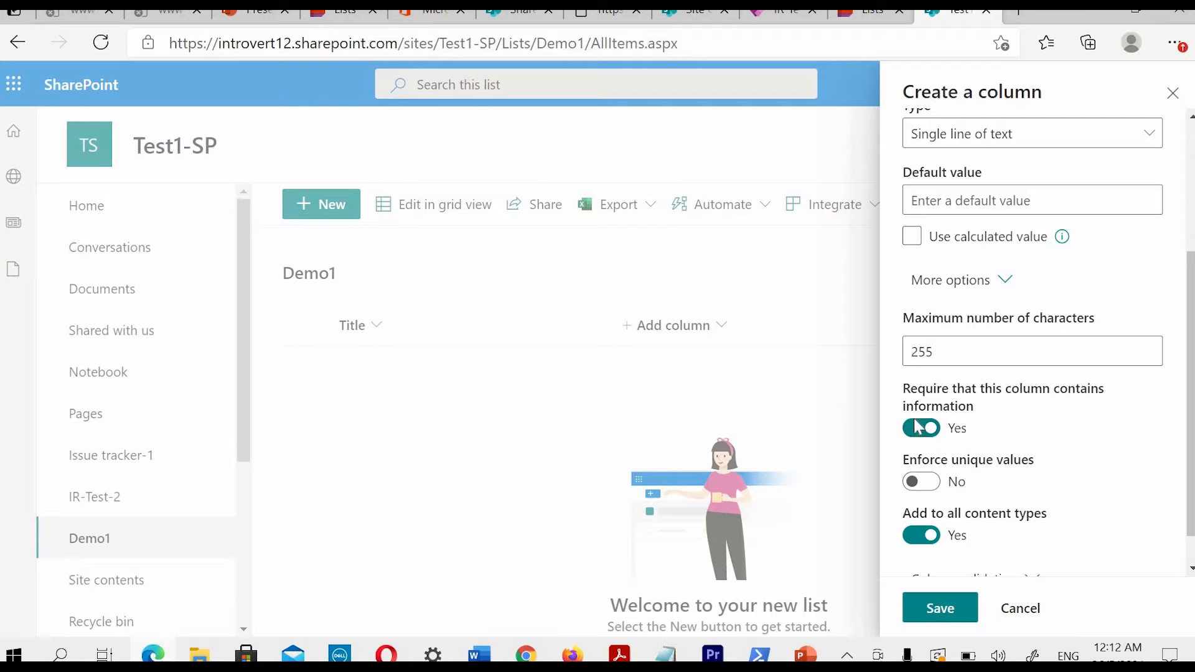
left_click(915, 431)
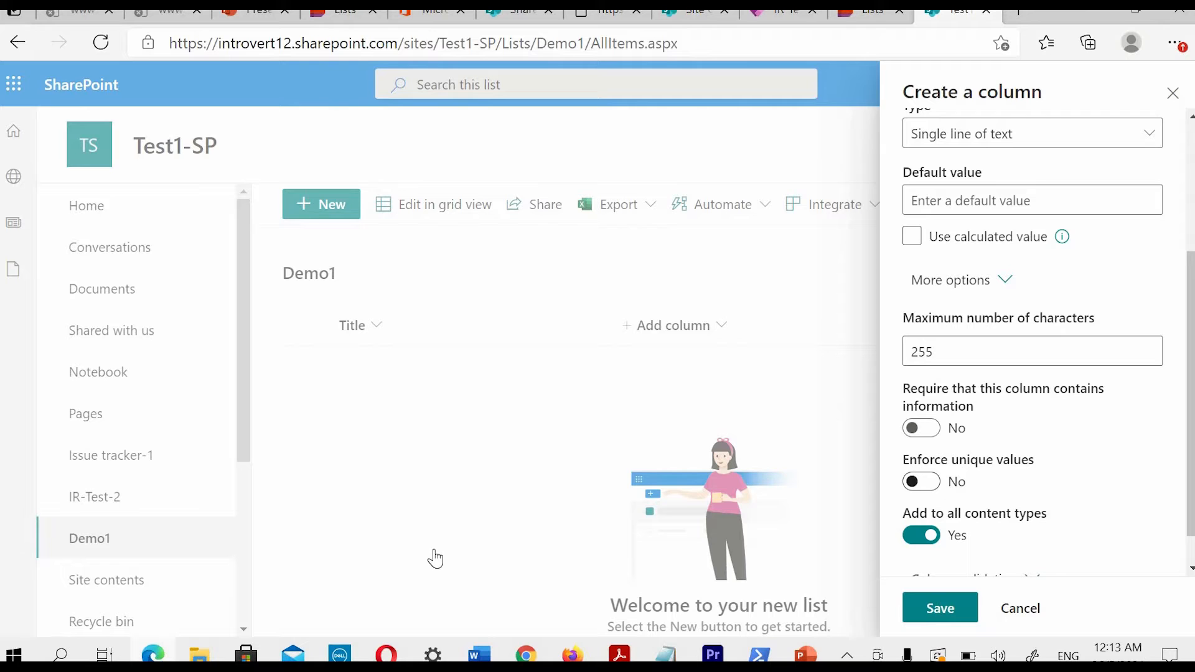
left_click(927, 483)
left_click(916, 484)
Step: Expand the column validation settings and examine the formula and user message fields
scroll(1033, 487, "down", 1)
left_click(1032, 539)
scroll(1073, 460, "down", 5)
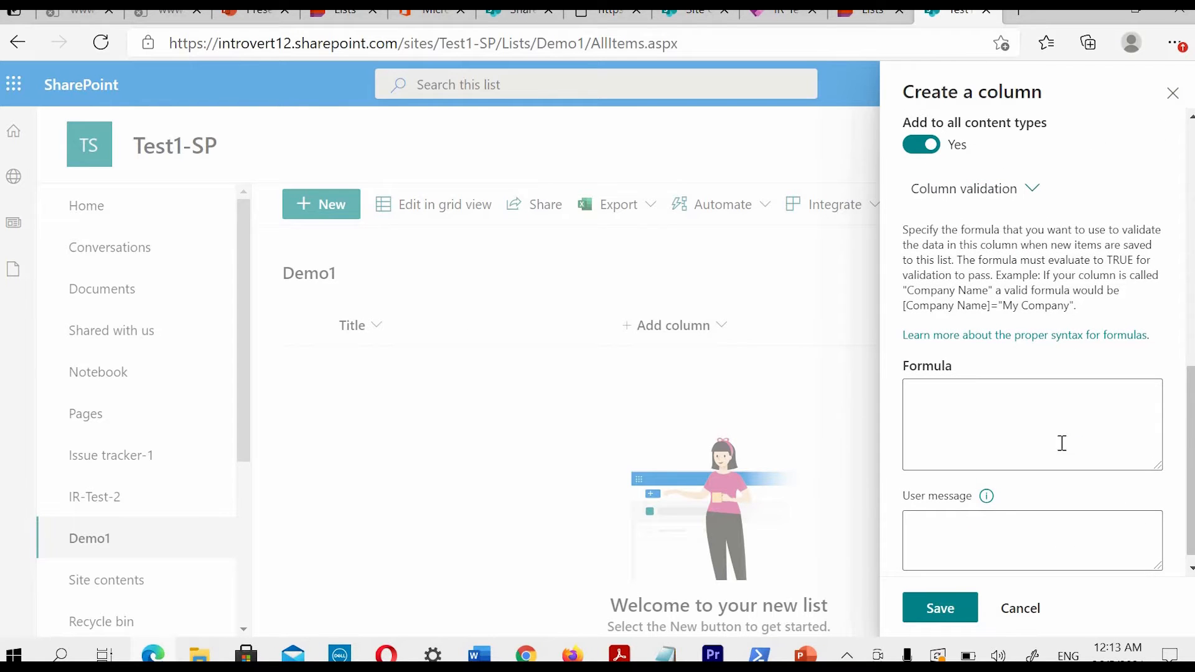
scroll(1145, 321, "down", 1)
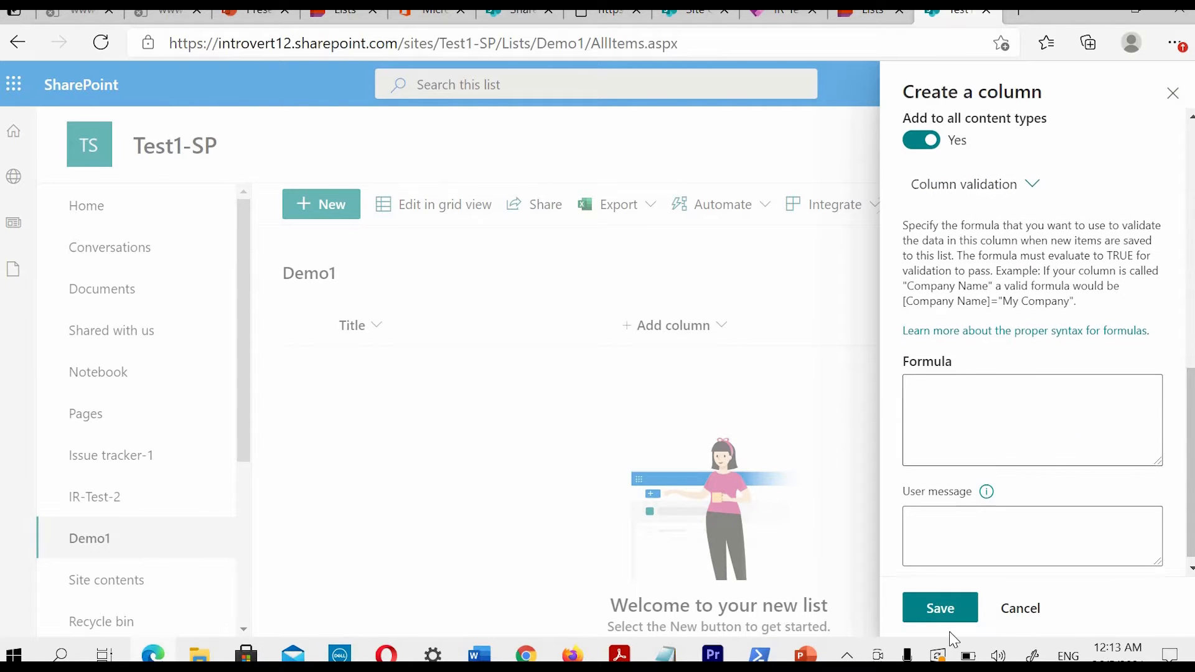
Step: Save the Name column and open the settings of the Demo1 list
left_click(940, 610)
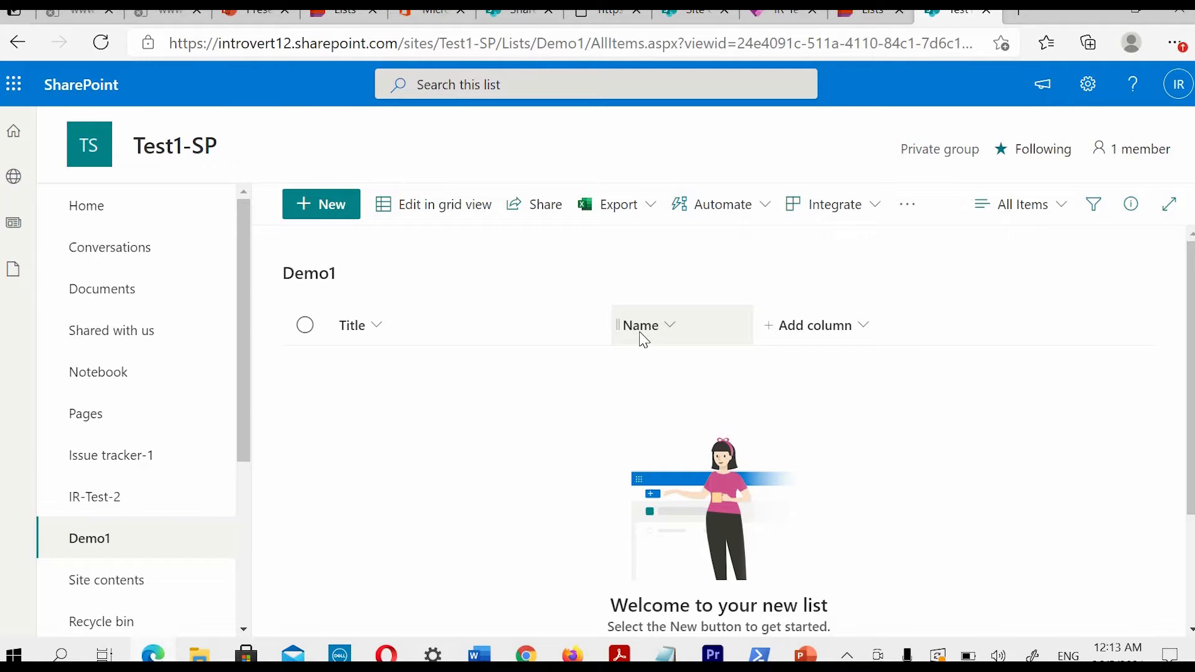
left_click(1093, 93)
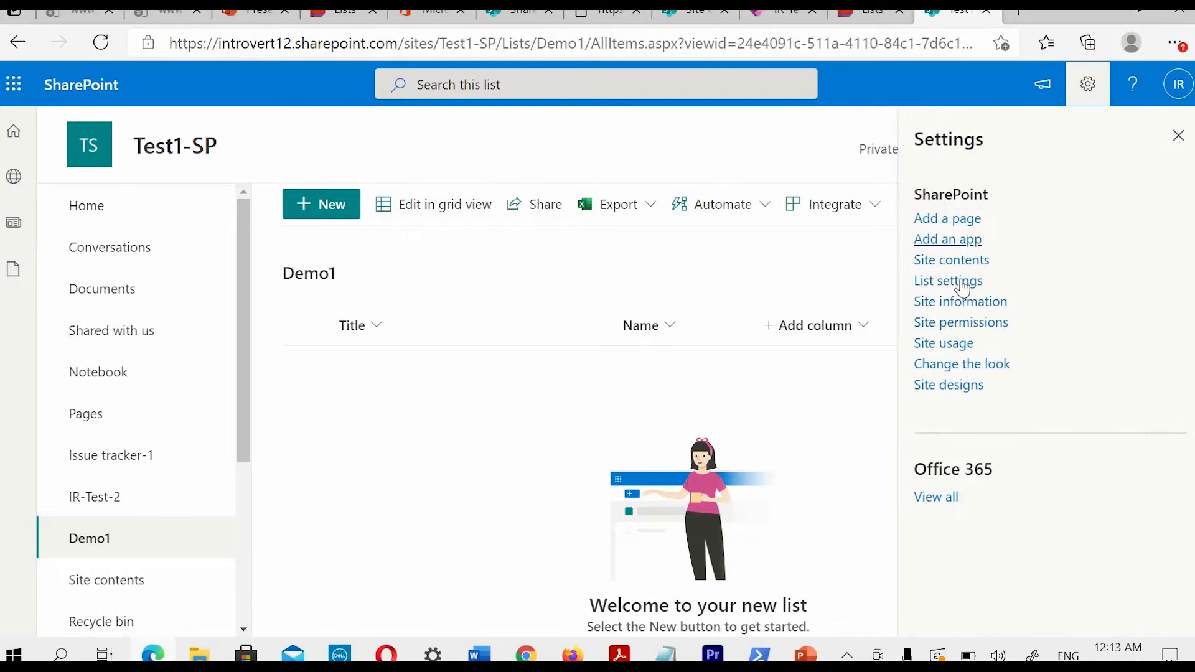
left_click(964, 286)
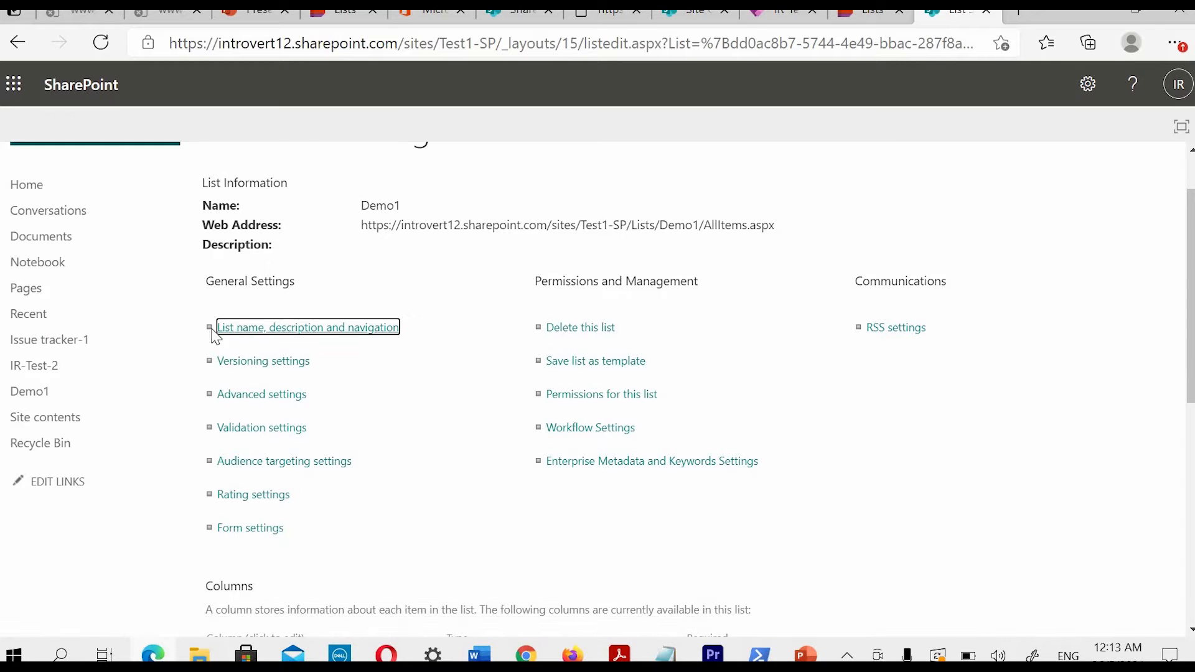
Step: Rename the list as Demo2 in its name, description and navigation settings, and save the change
left_click(272, 328)
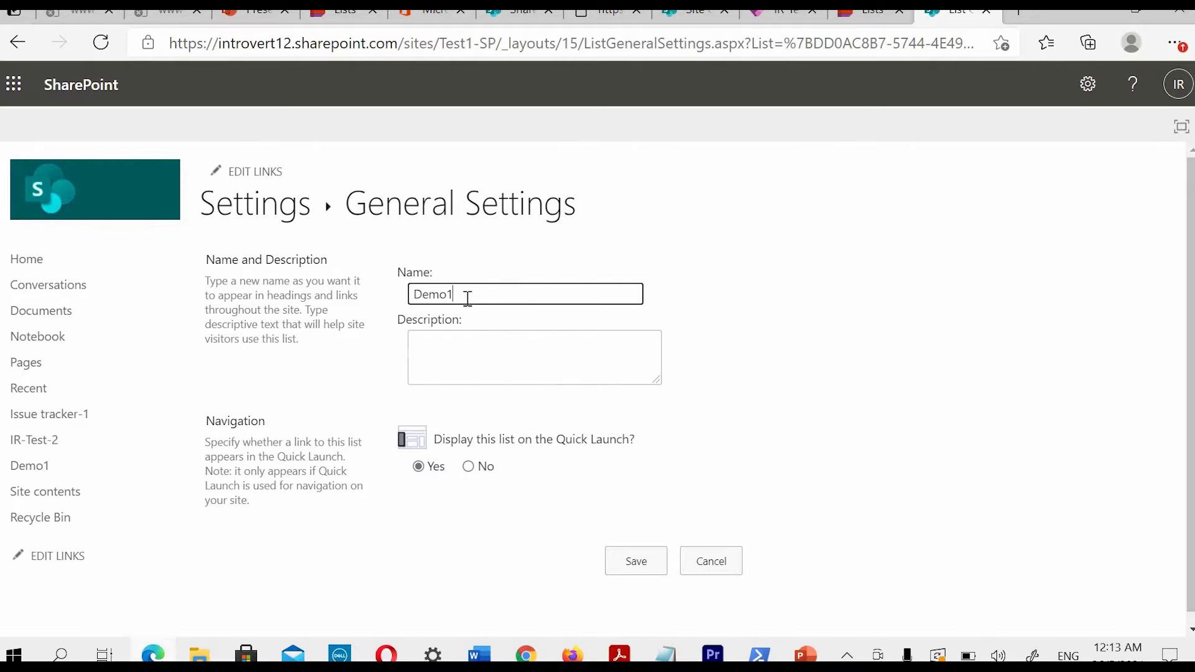
key("BackSpace")
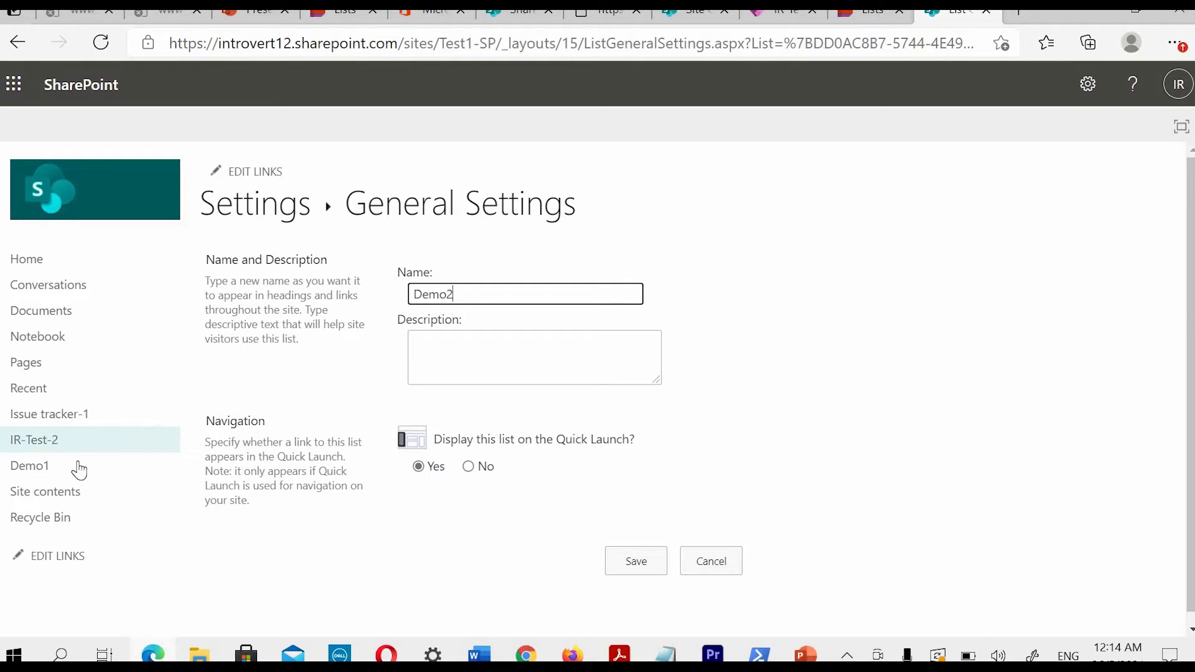
type("2")
left_click(632, 562)
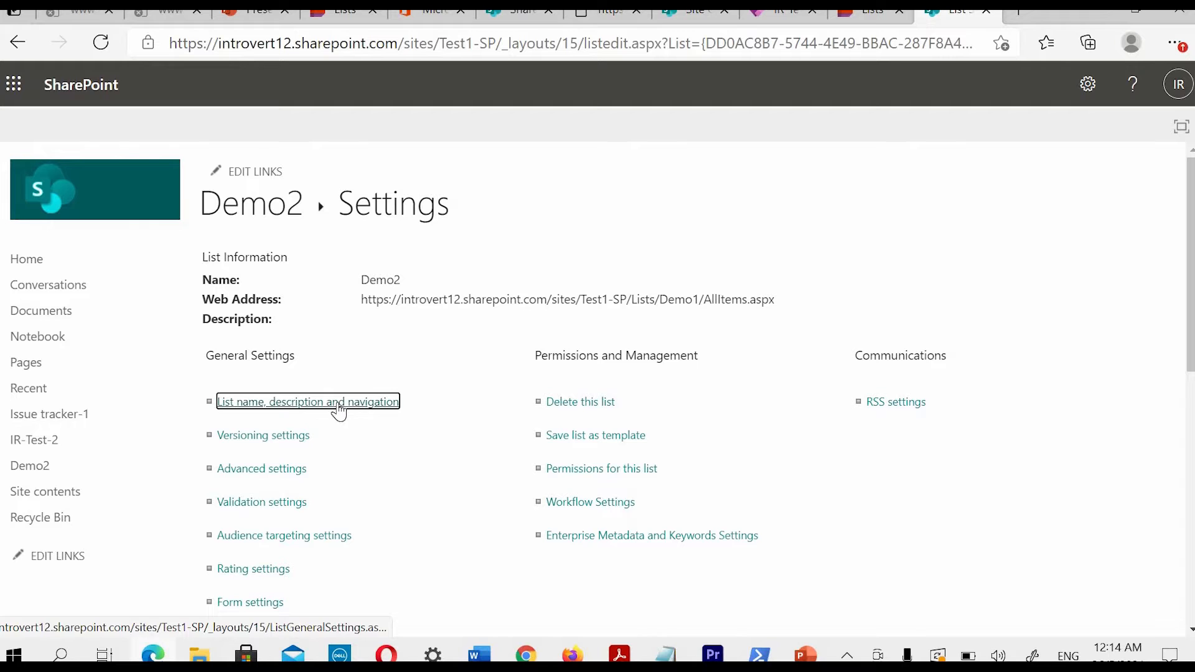
Step: Open the list's versioning settings and examine the content approval, version history and draft security options
left_click(264, 439)
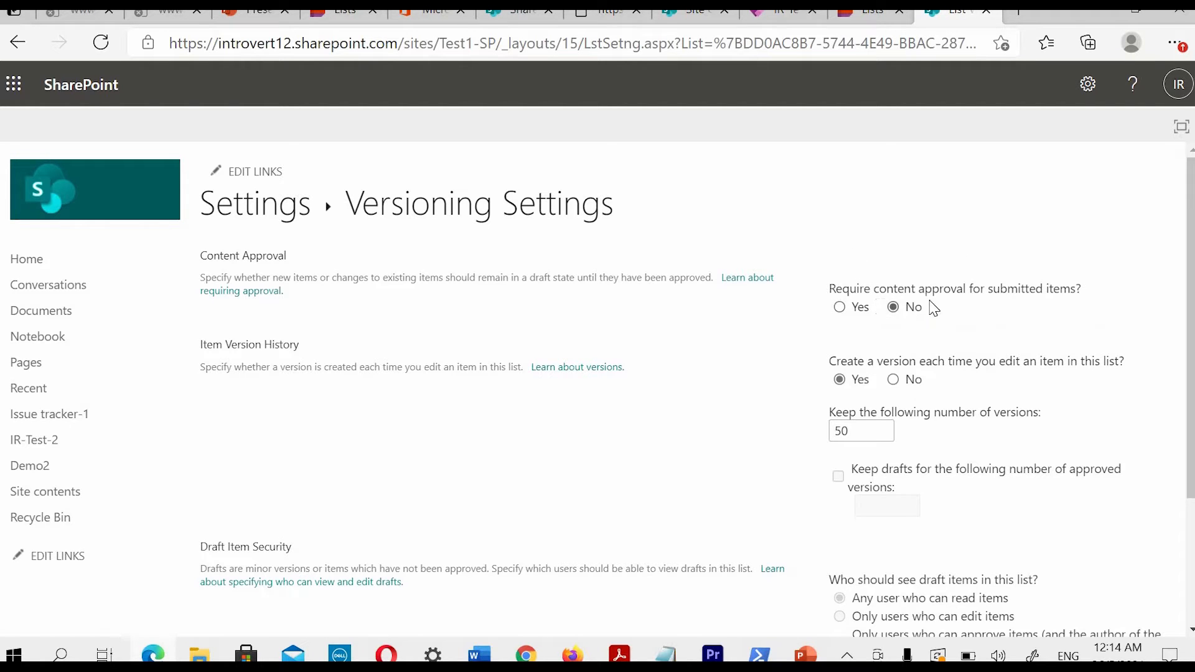
scroll(803, 292, "down", 2)
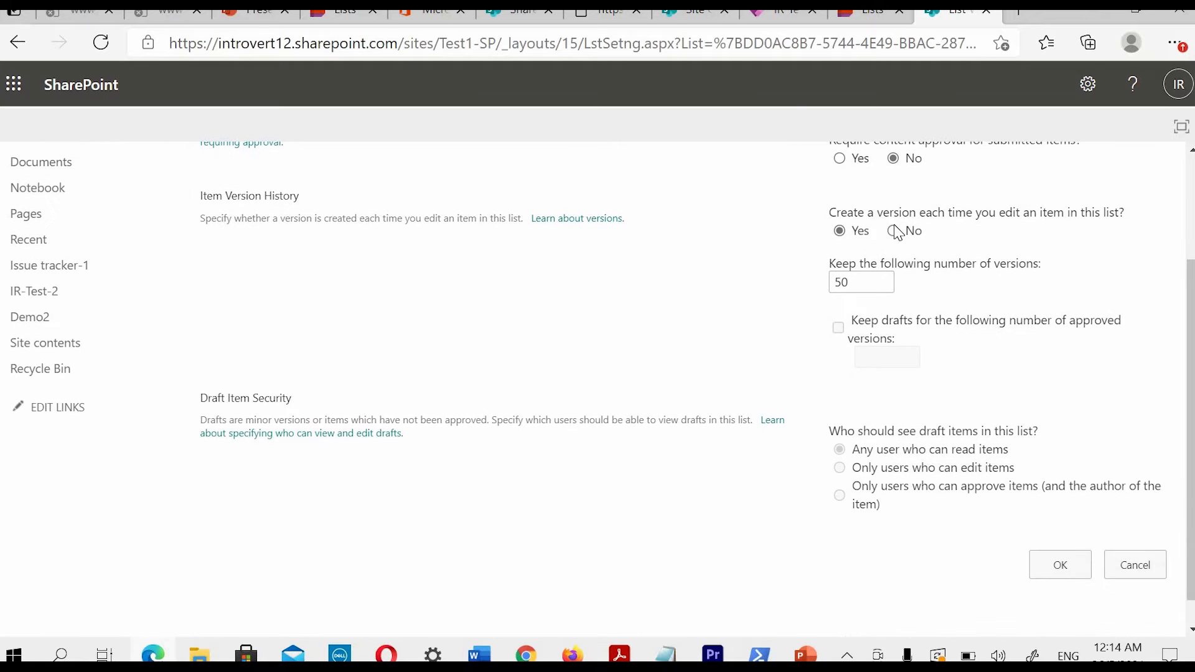
left_click(870, 281)
scroll(933, 339, "up", 1)
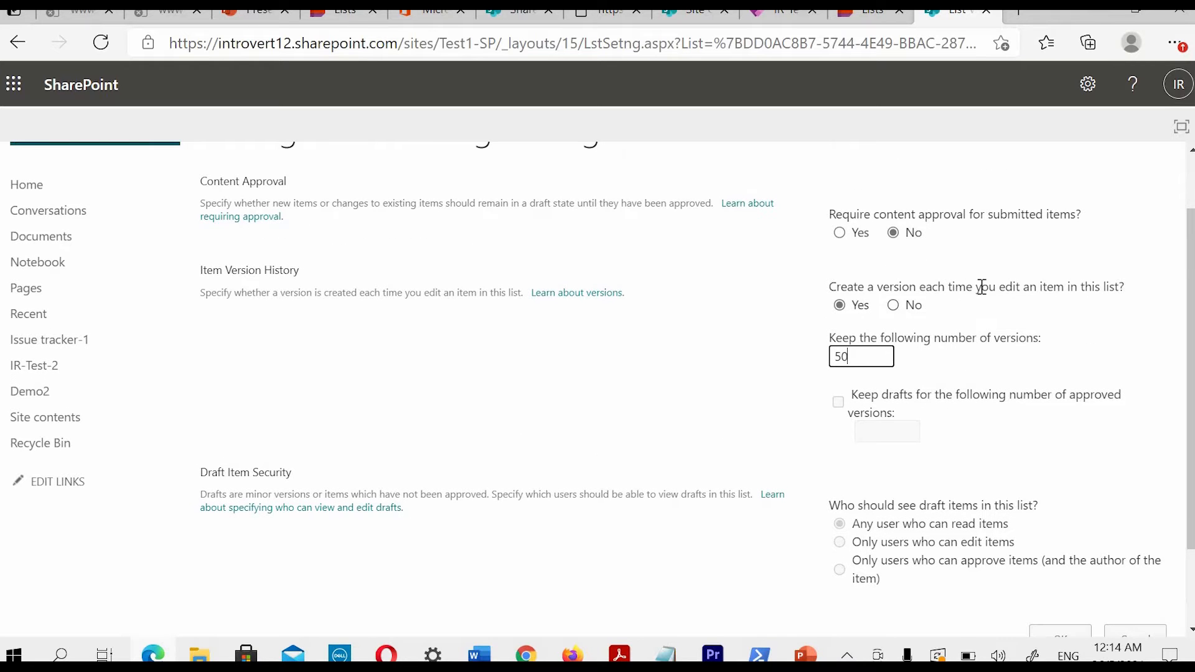
left_click_drag(893, 287, 1013, 289)
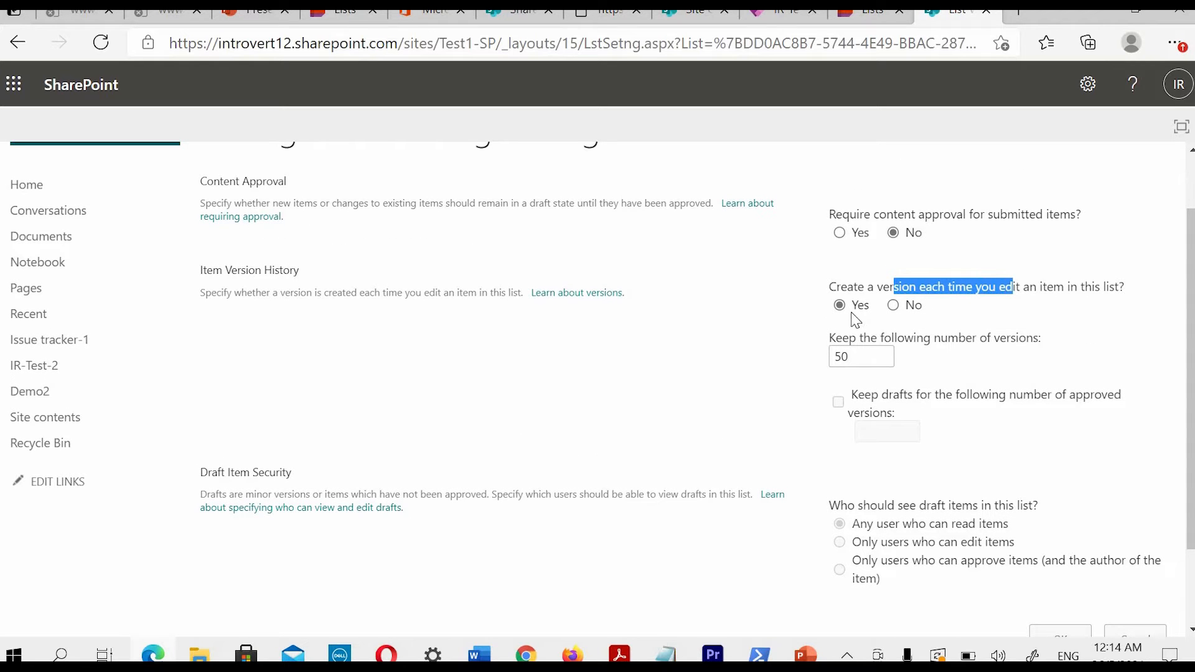
mouse_move(859, 337)
left_mouse_down()
mouse_move(950, 367)
mouse_move(854, 353)
left_mouse_up()
Step: Try setting the number of versions kept to 2, and switch version creation off and back on
left_click(854, 355)
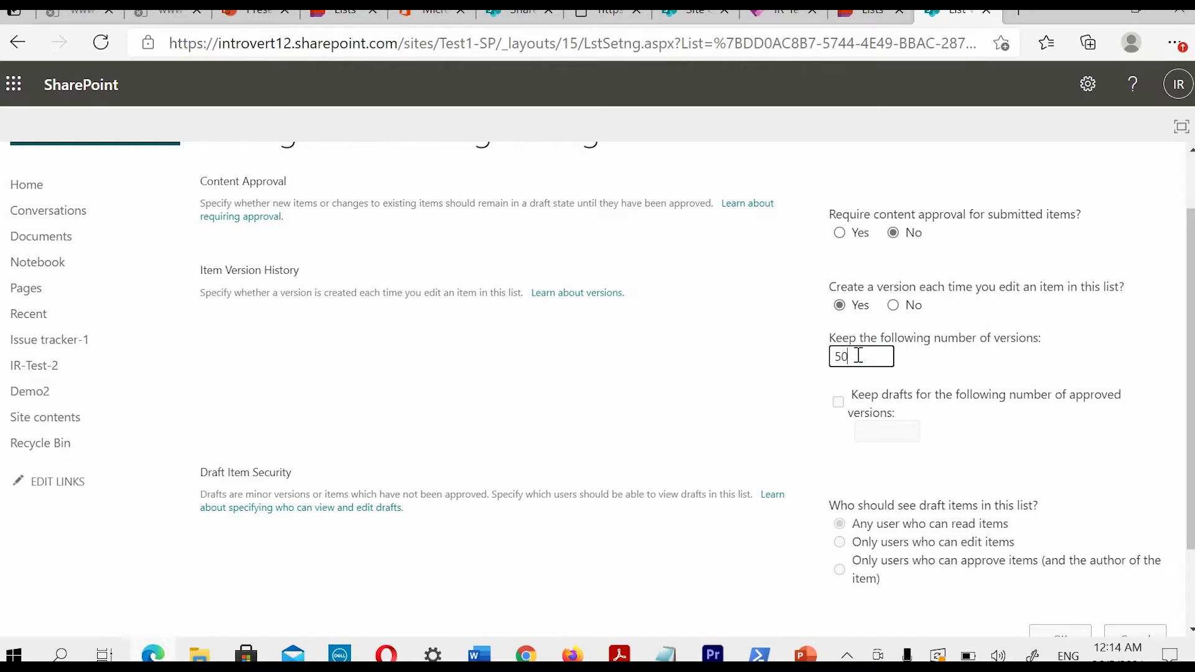
key("ctrl+a")
type("2")
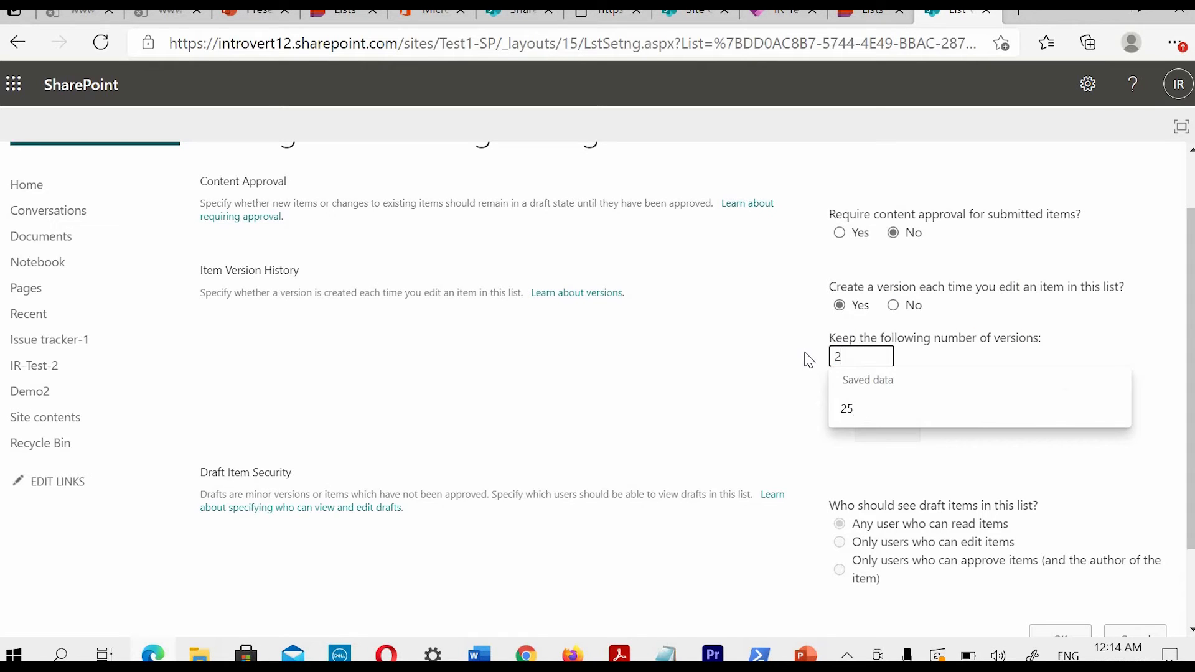
left_click(893, 304)
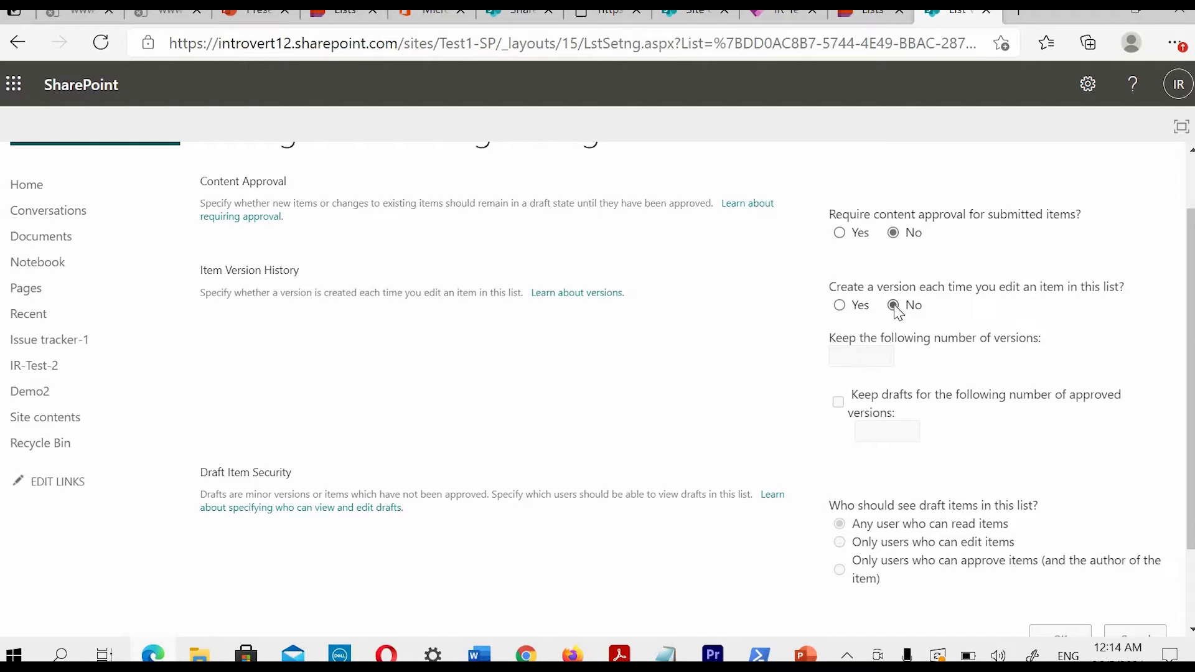
left_click(840, 305)
Step: Require content approval for submitted items, keep drafts for 2 approved versions, and review who should see draft items
scroll(790, 318, "up", 1)
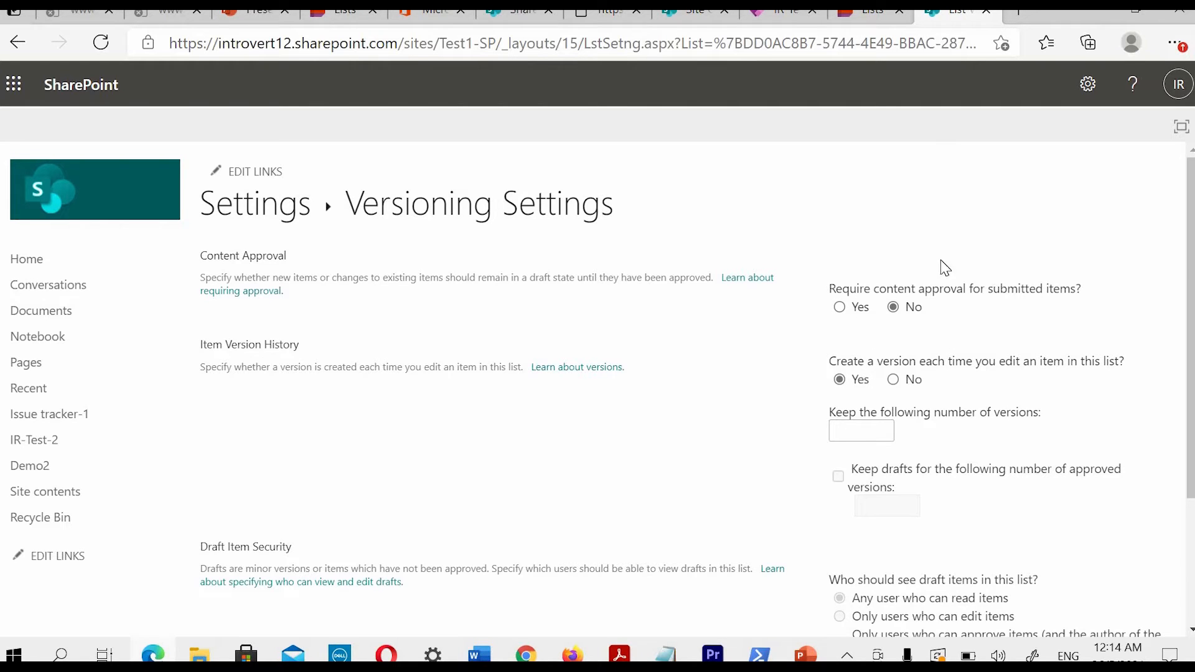
left_click(839, 306)
scroll(727, 352, "down", 1)
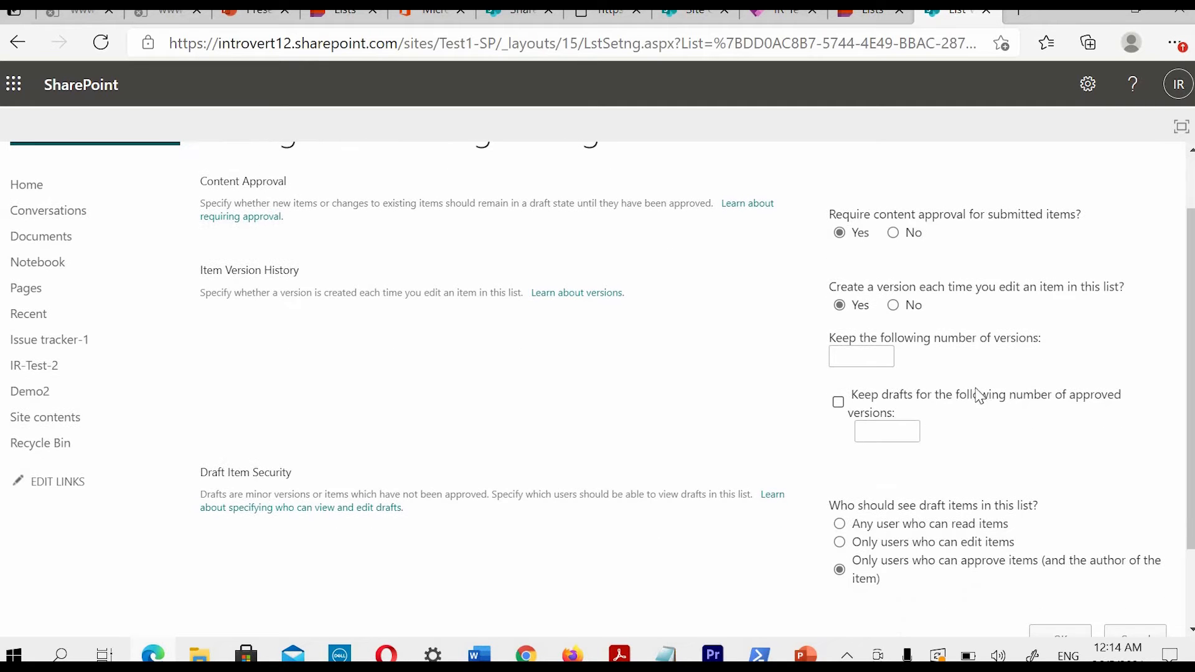
left_click(877, 431)
left_click(891, 509)
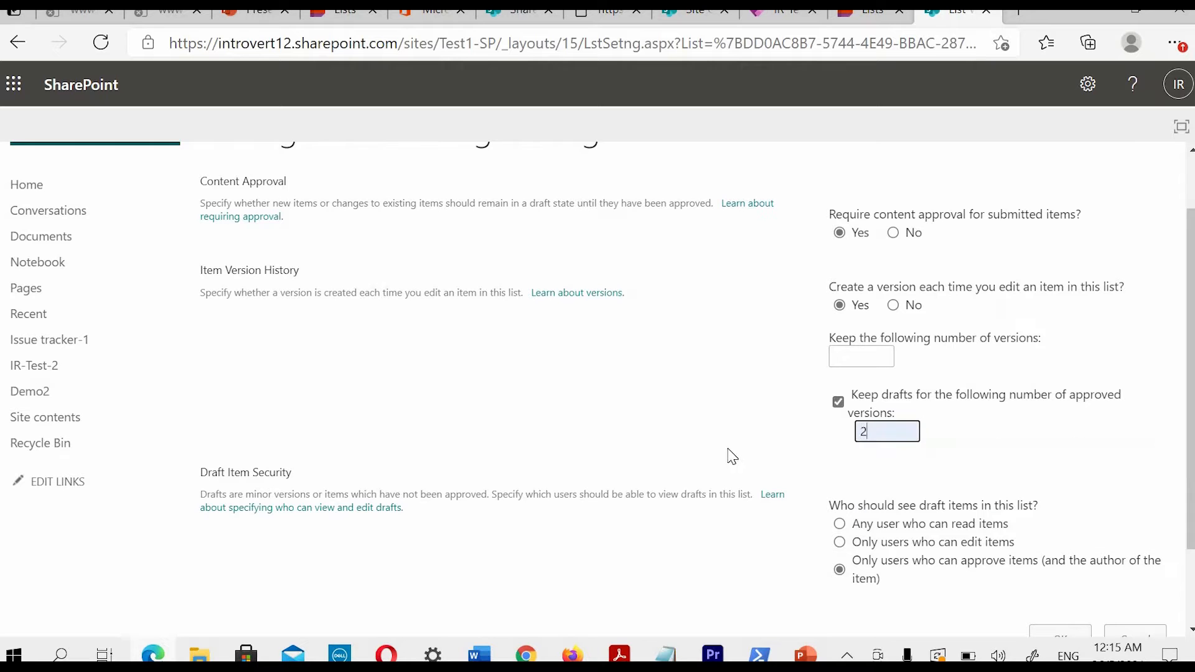
scroll(728, 440, "down", 2)
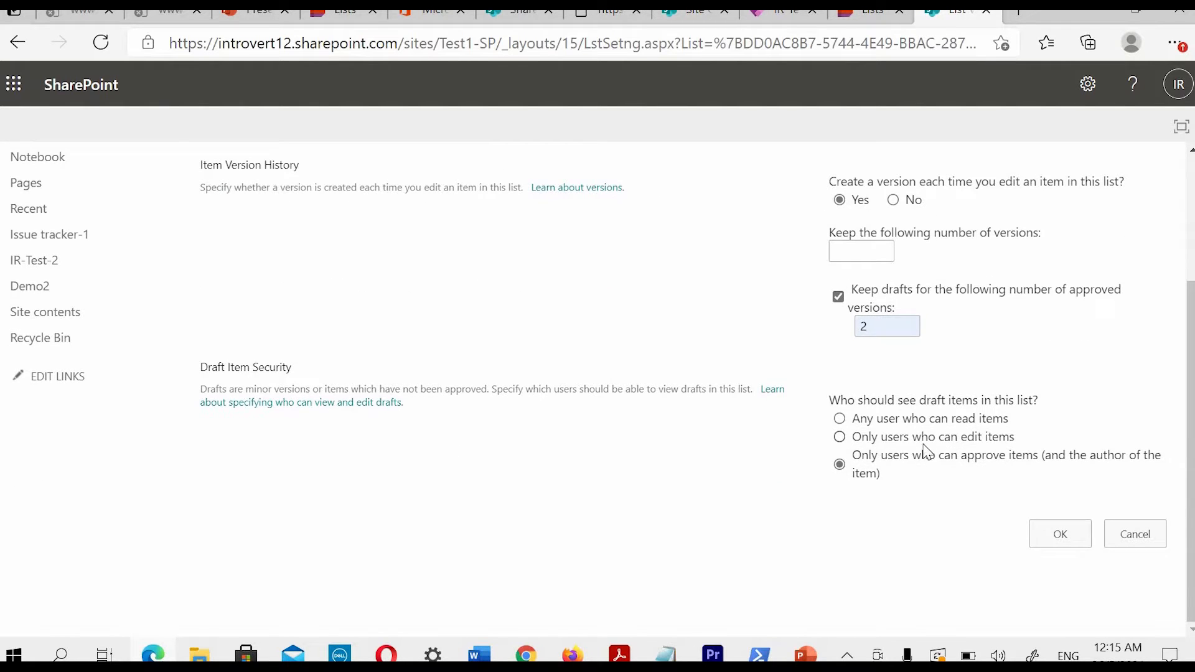
scroll(926, 451, "up", 2)
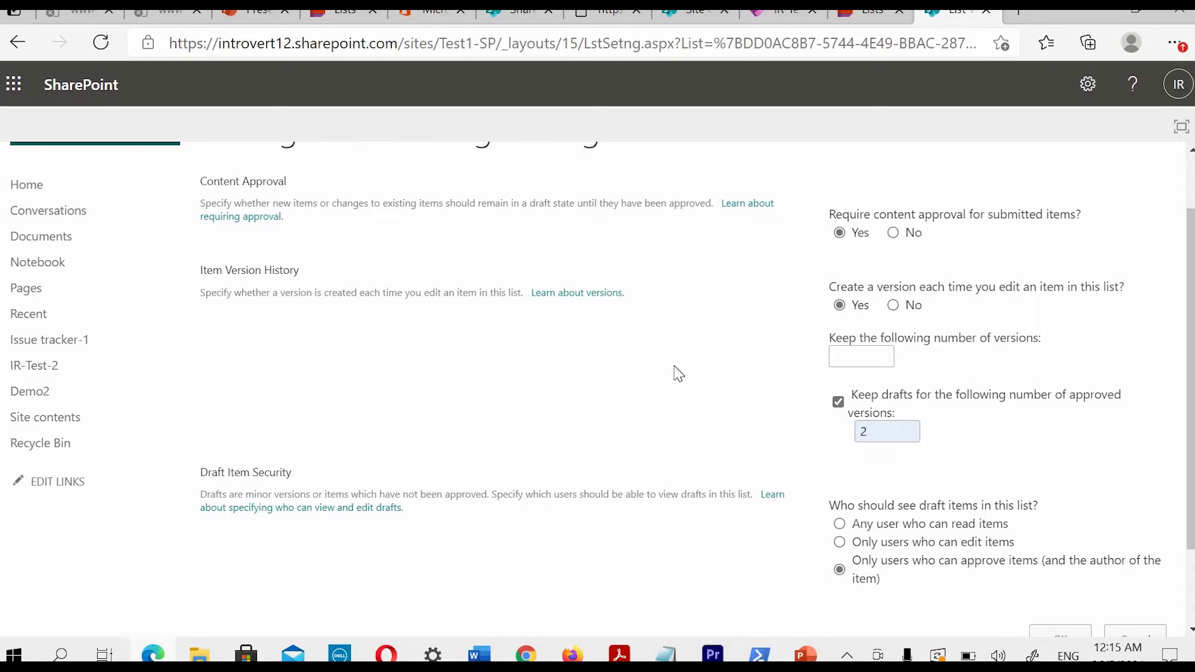
scroll(846, 448, "down", 2)
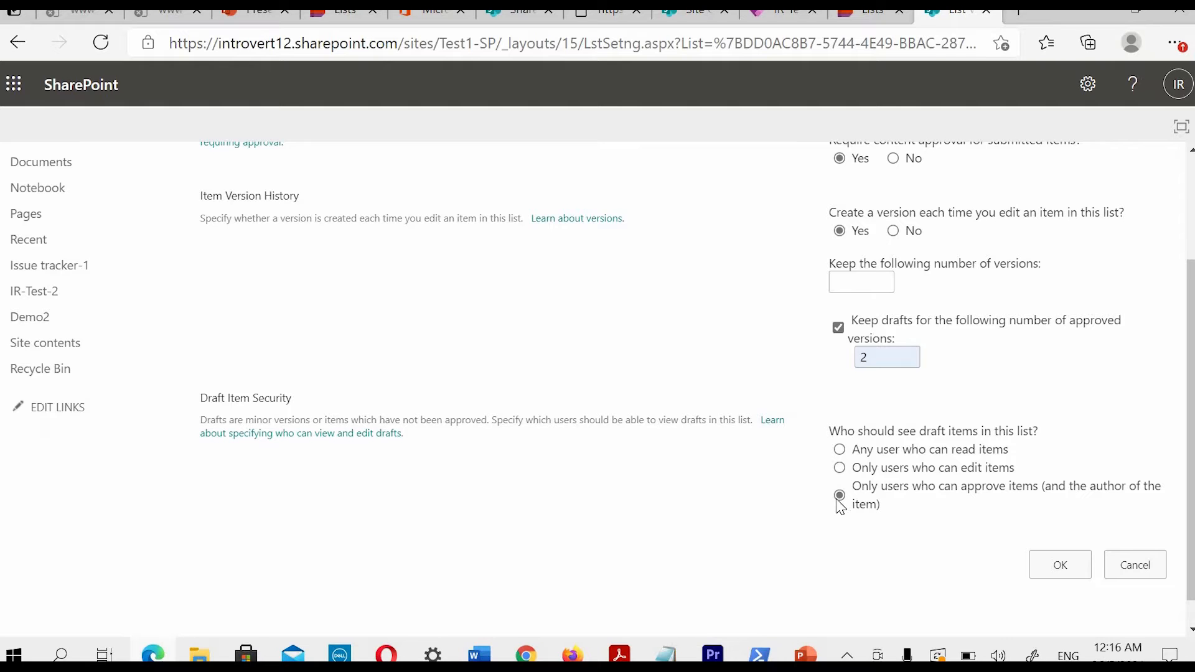
Step: Set the number of versions kept to 25 and save the versioning settings
left_click(1045, 564)
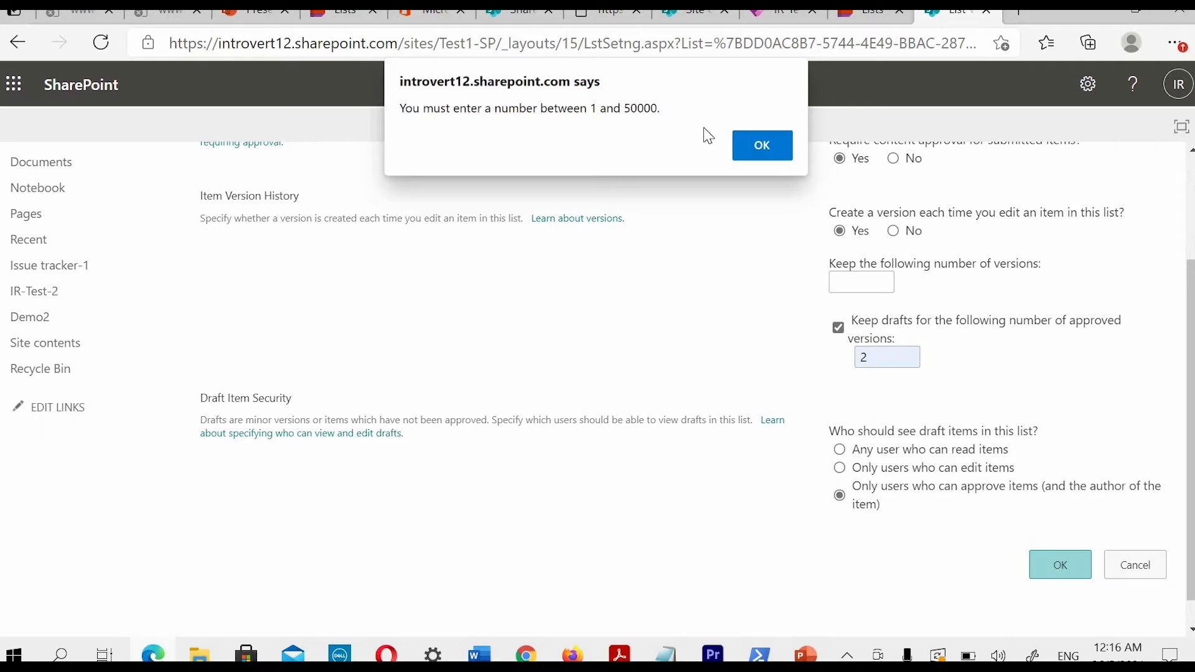
left_click(756, 142)
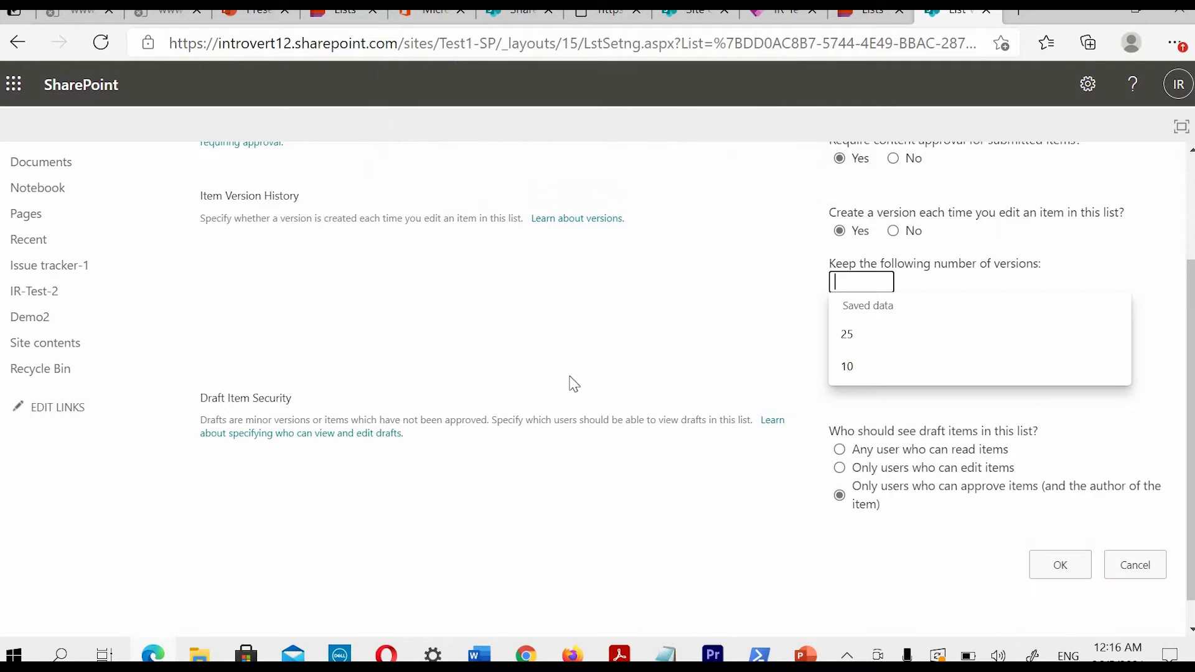
left_click(848, 336)
left_click(716, 460)
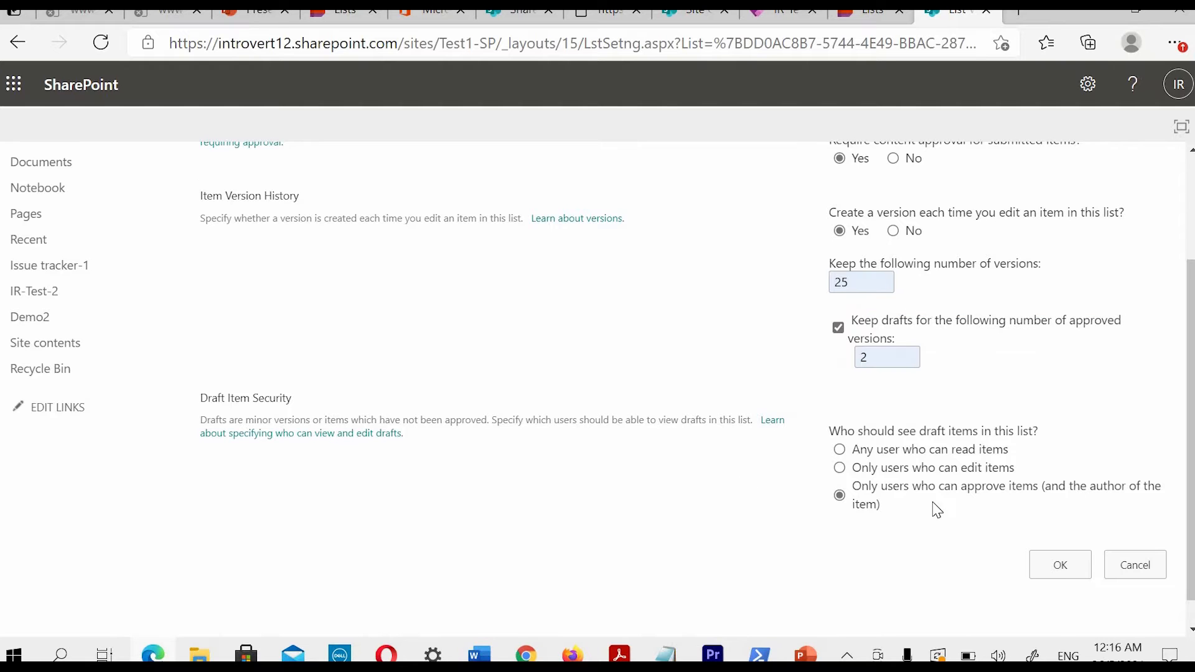
scroll(938, 509, "up", 1)
scroll(1016, 540, "down", 2)
left_click(1058, 535)
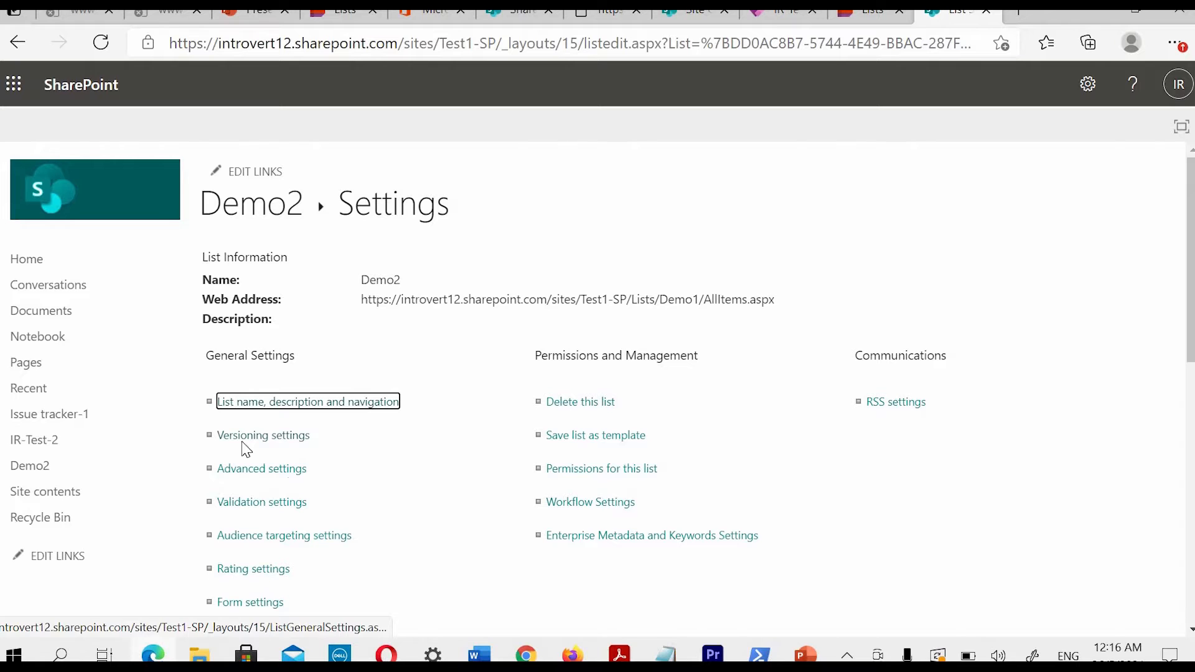
Step: Return to the Demo2 list and add an item with the title gdfgd and the name dfgdgfd
left_click(270, 223)
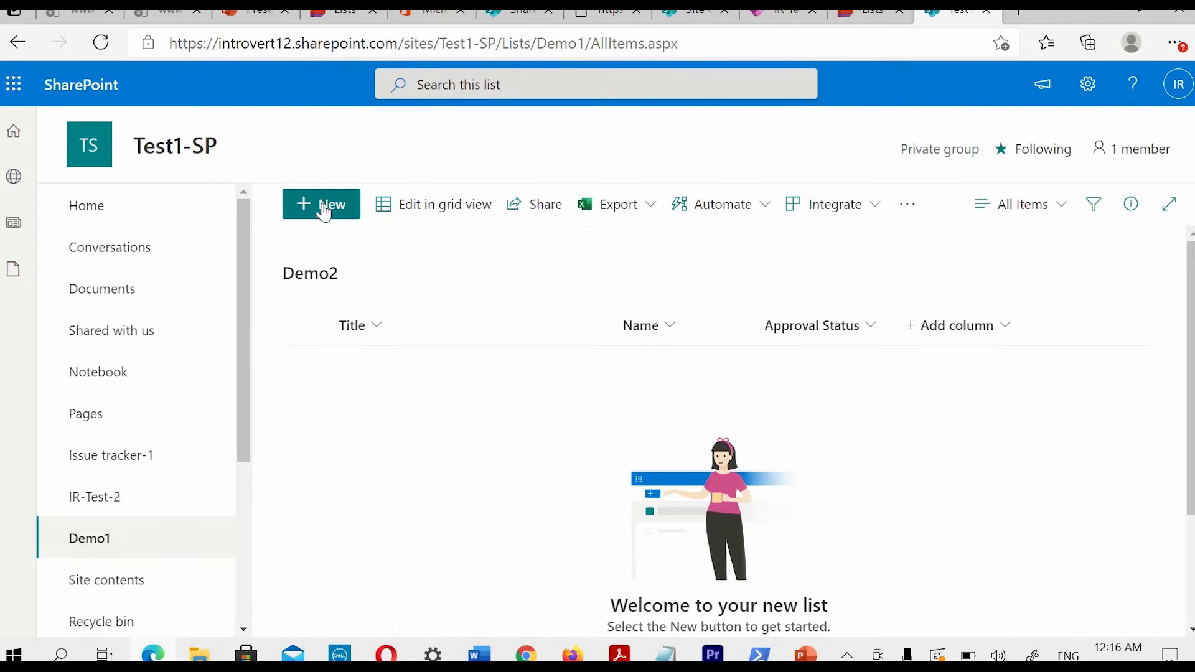
left_click(323, 211)
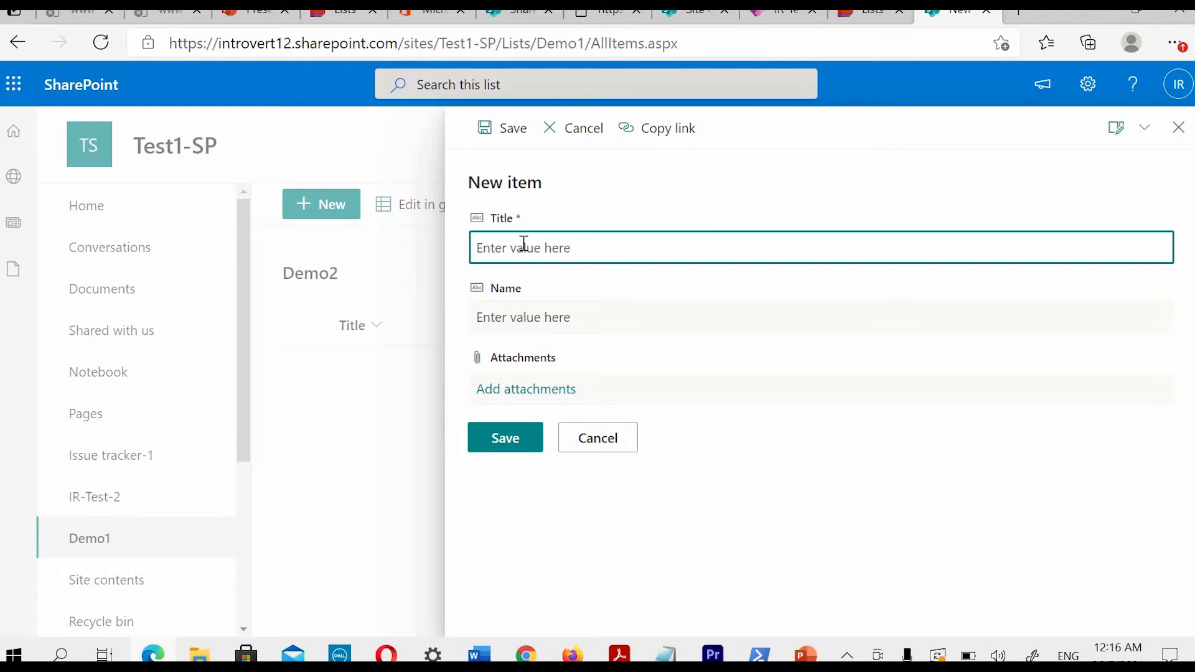
type("gdfgd")
left_click(528, 317)
type("dfgdgfd")
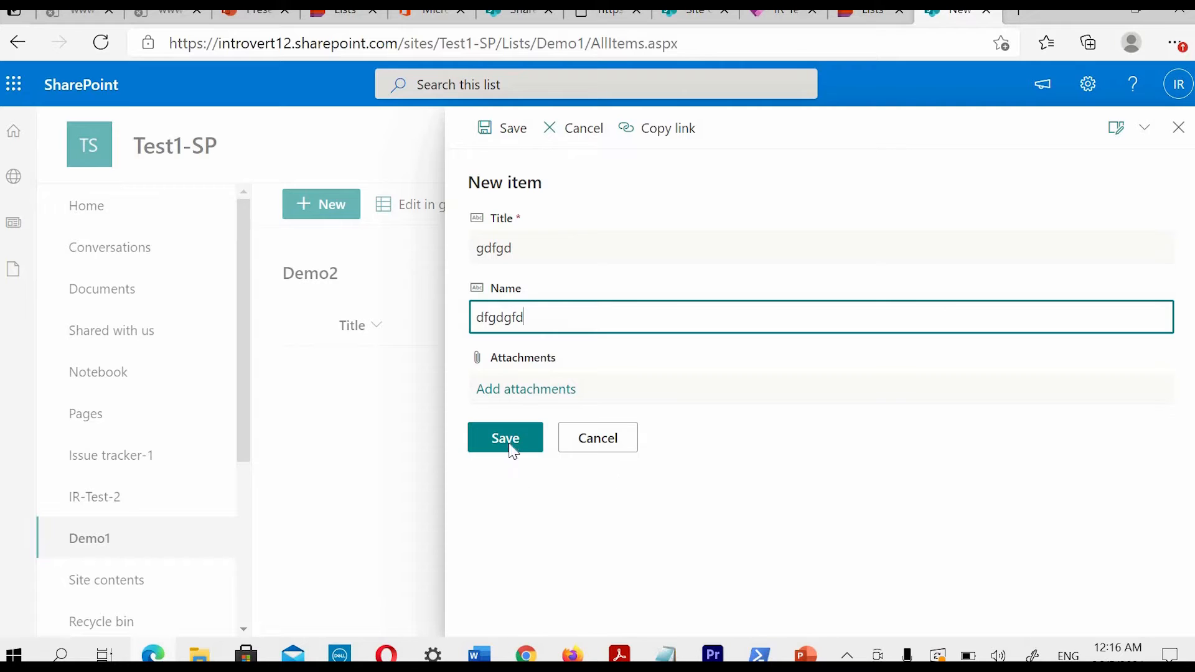
left_click(511, 452)
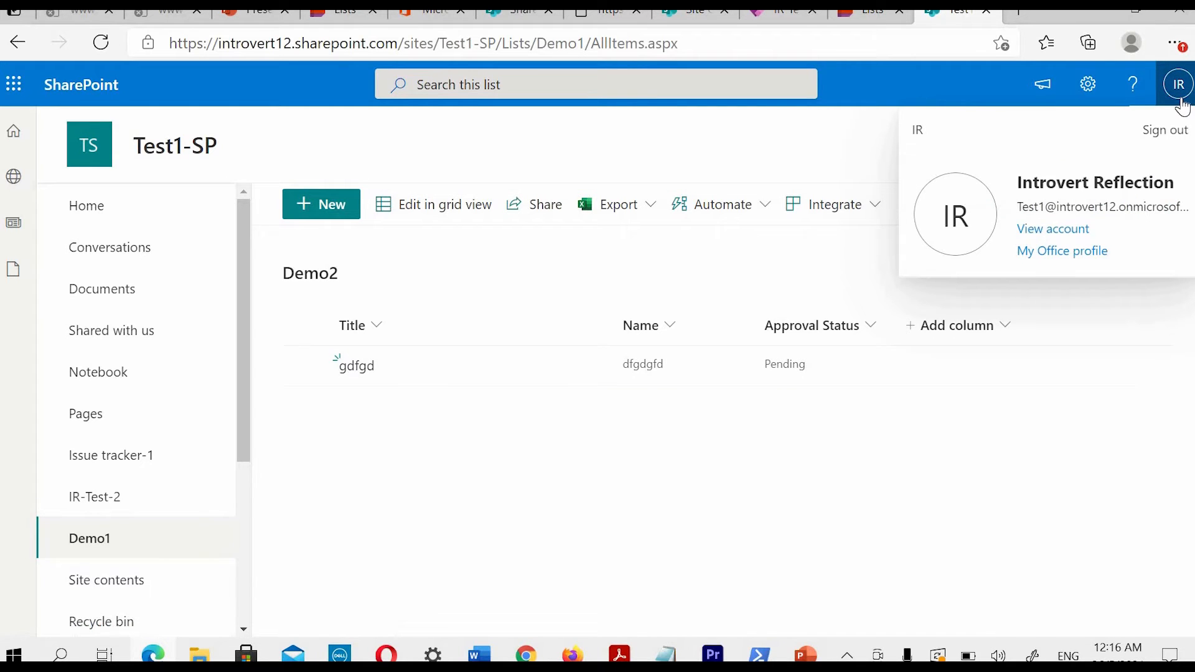
Step: Switch to Firefox and sign in to the Test1-SP site with the second test account, entering its password
left_click(937, 476)
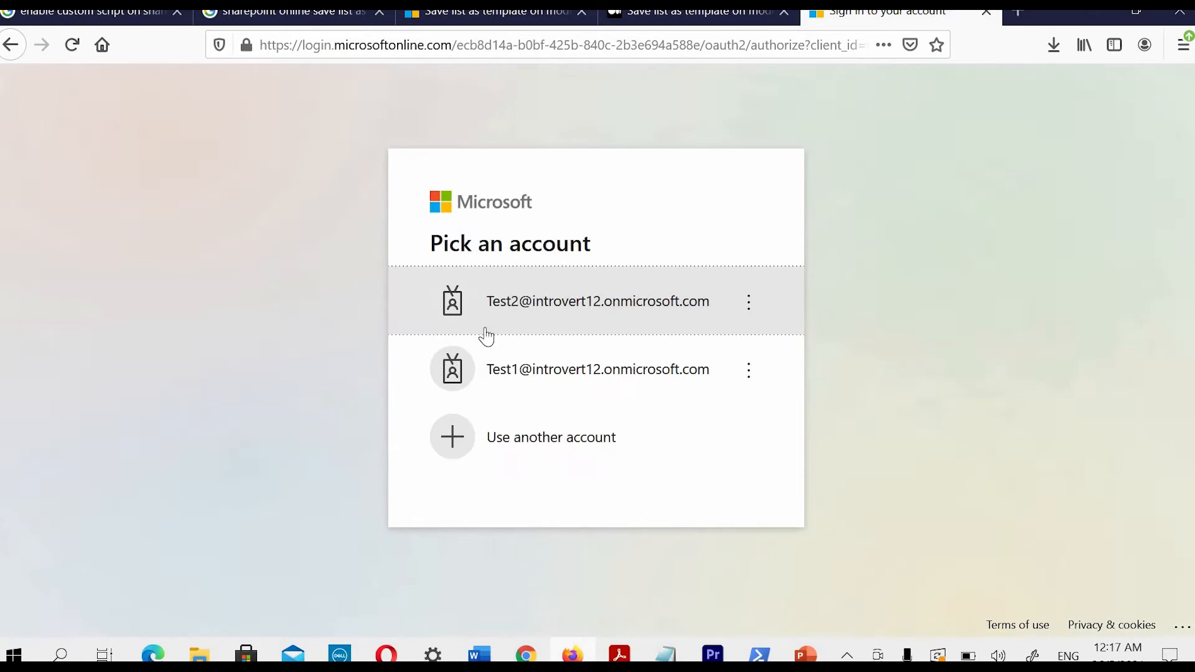
left_click(583, 310)
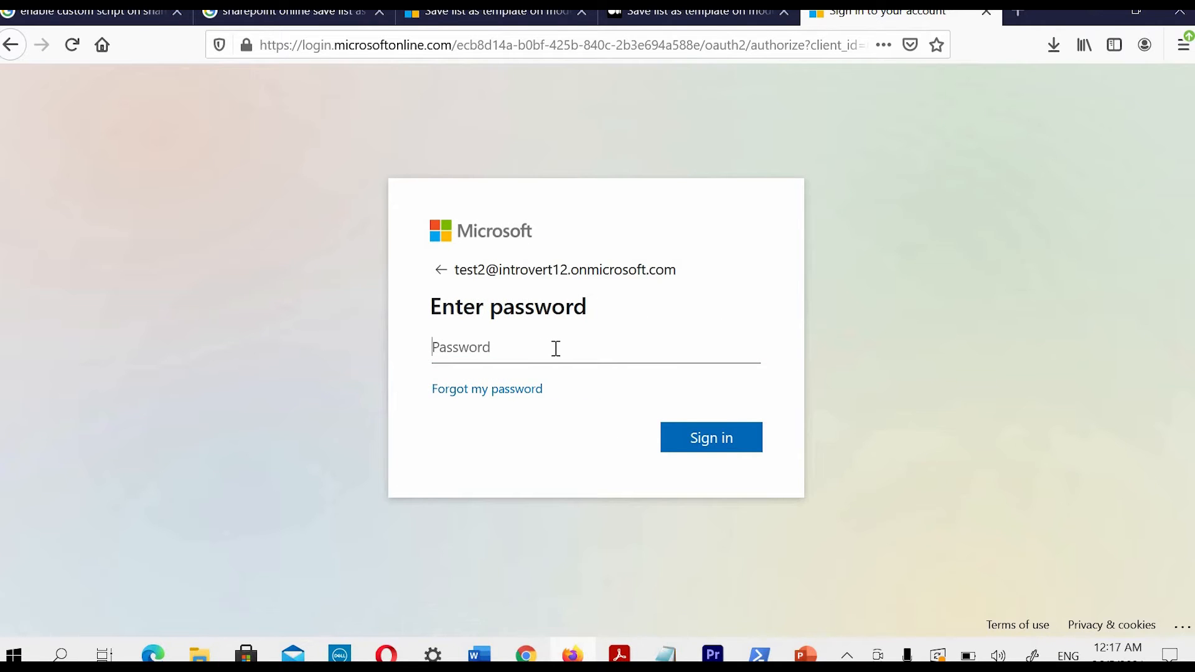
type("•")
key("Return")
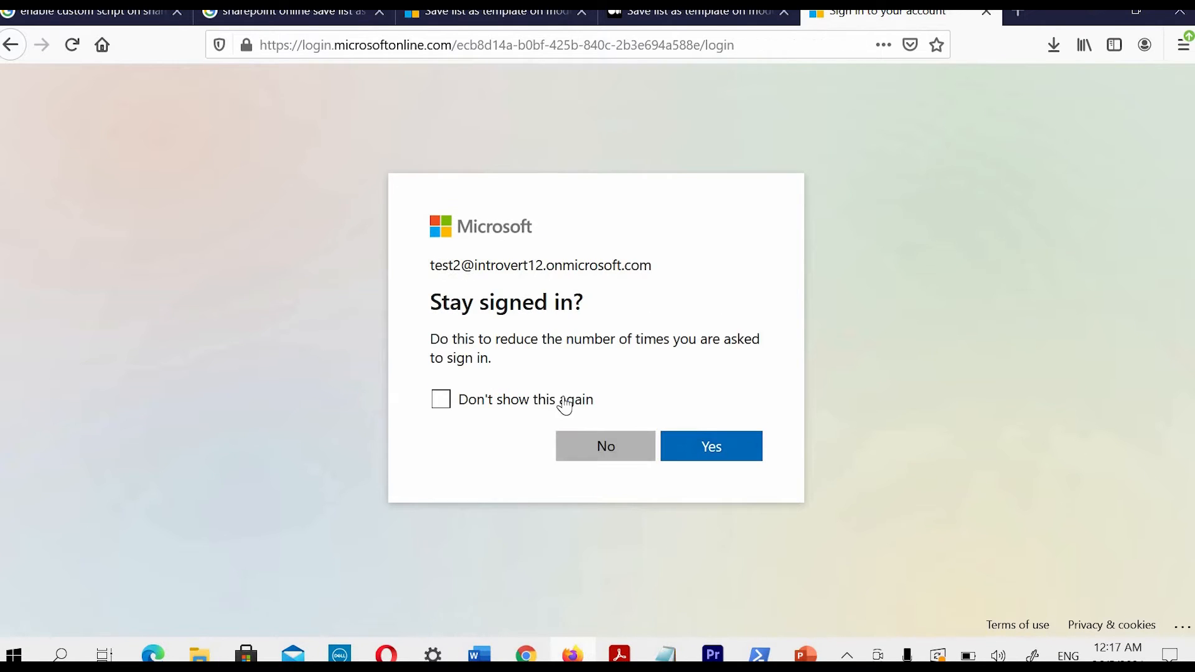
key("Return")
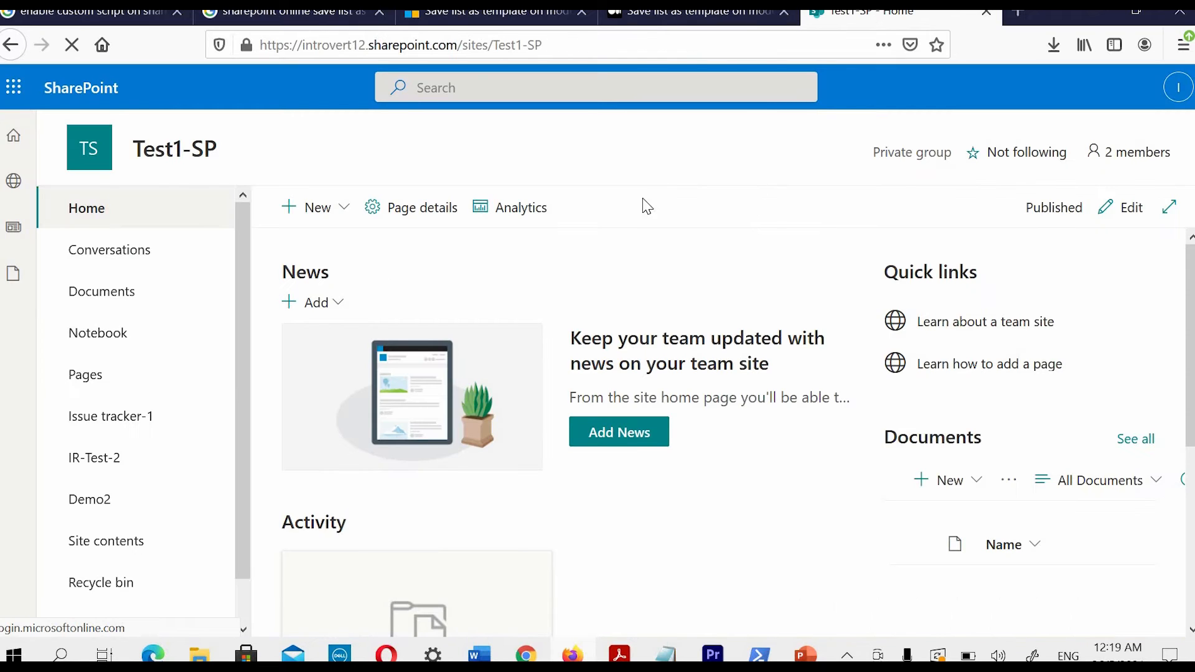
Step: Check which account is signed in and open the Demo2 list from the site contents
left_click(1176, 90)
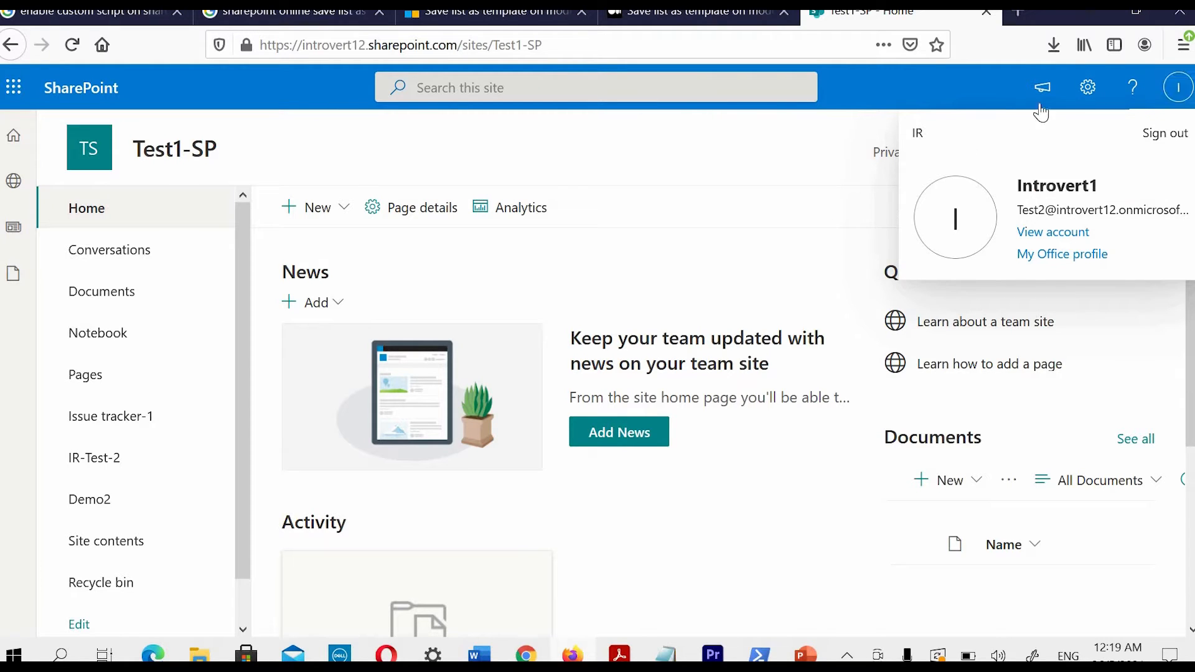
left_click(1087, 88)
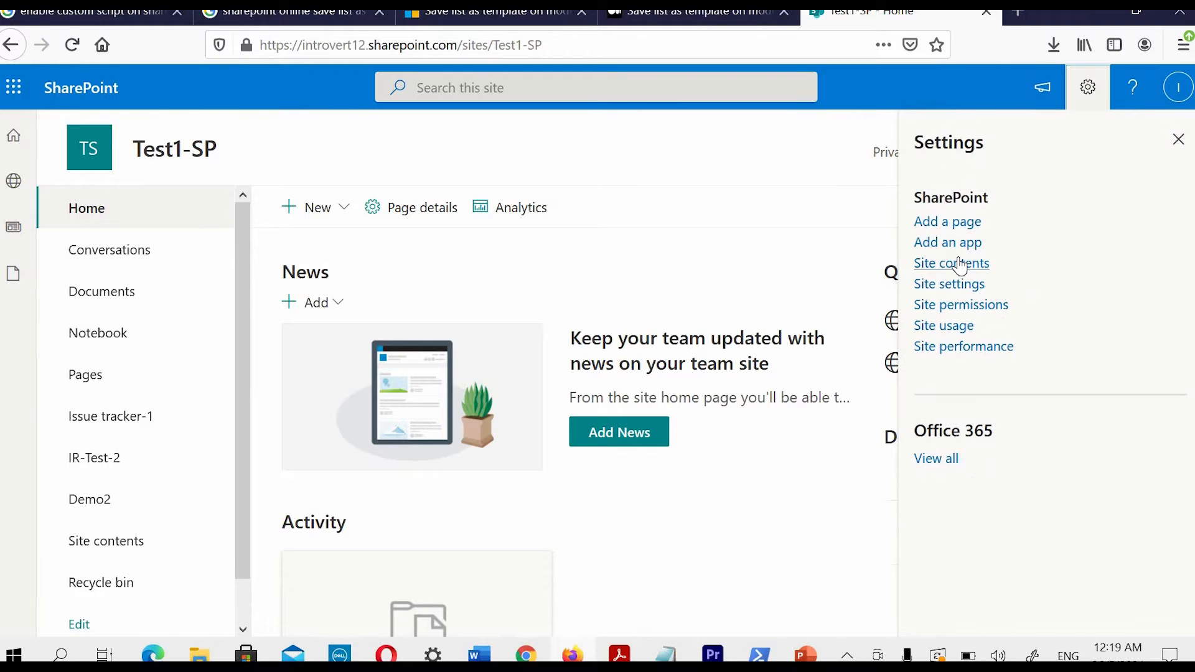
left_click(961, 265)
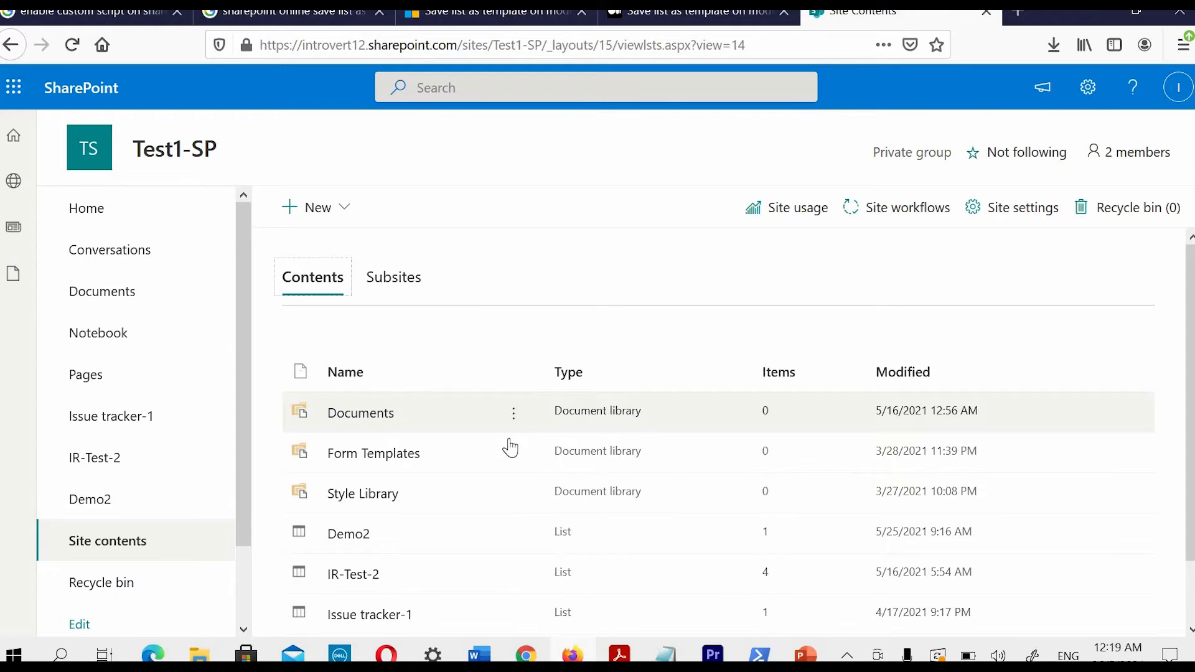
scroll(508, 446, "down", 2)
left_click(348, 468)
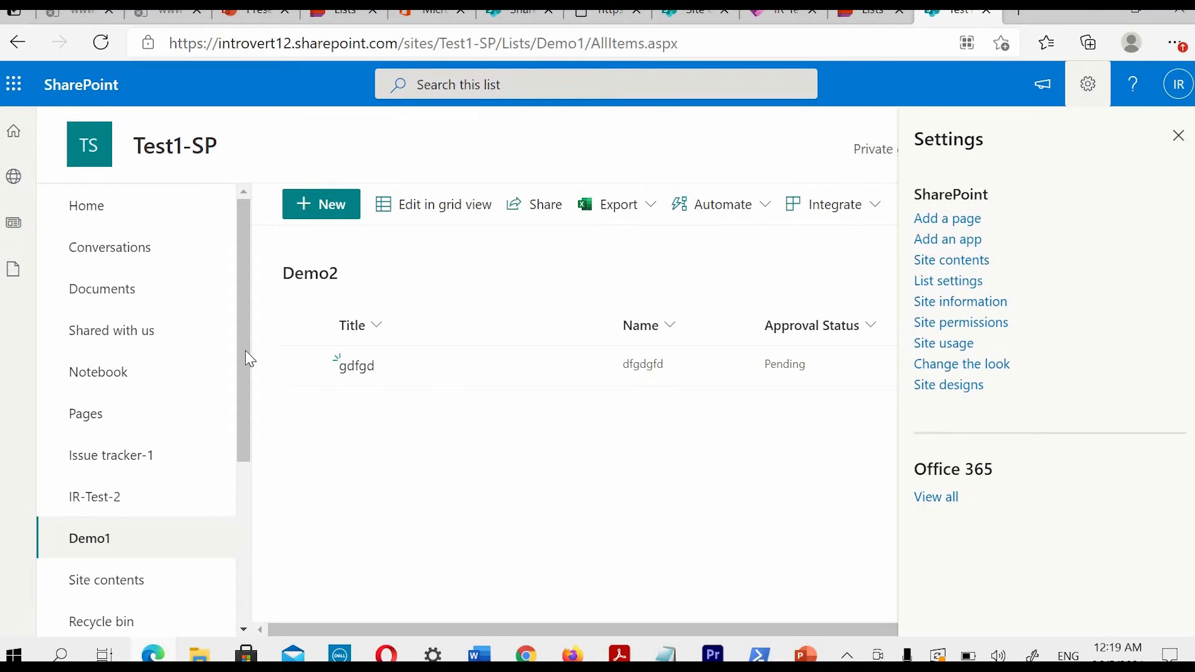
Step: Check which account is signed in and view the Demo2 list in Edge, and do the same in Firefox
left_click(245, 349)
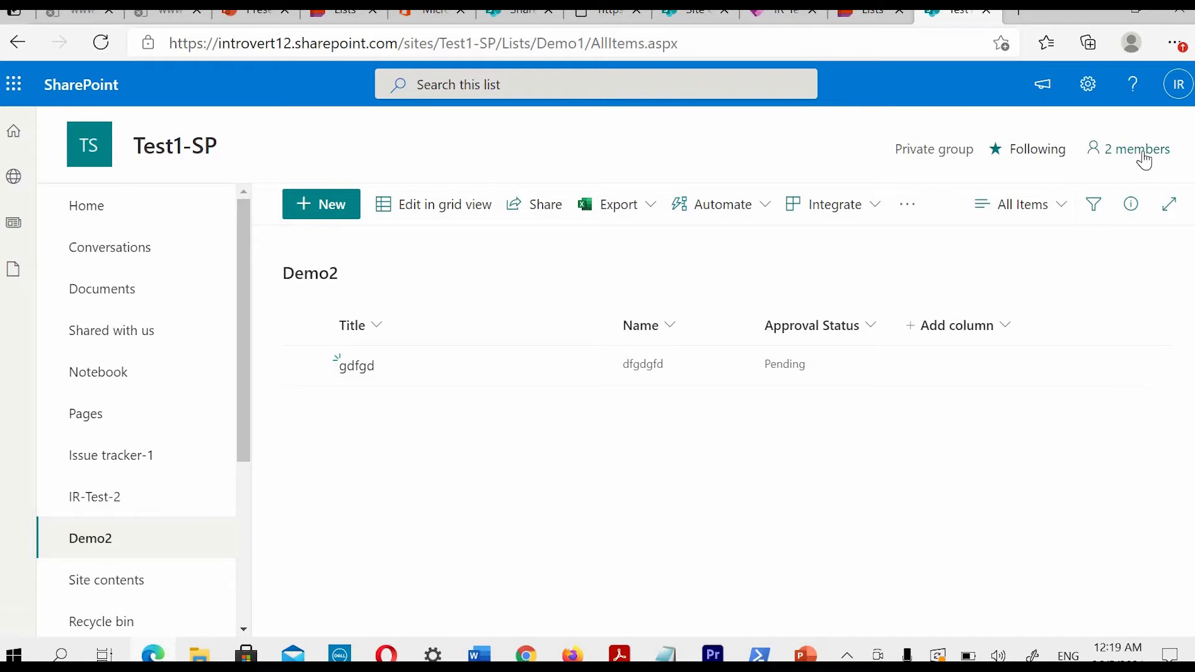
left_click(1176, 83)
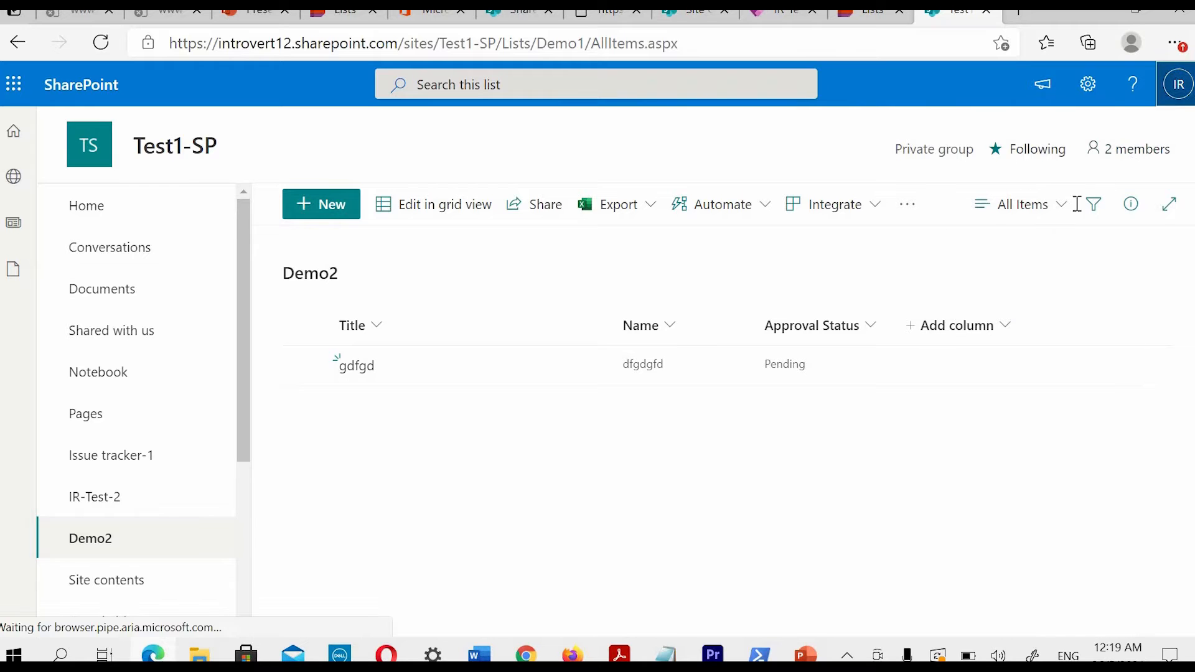
left_click(1064, 382)
key("alt+Tab")
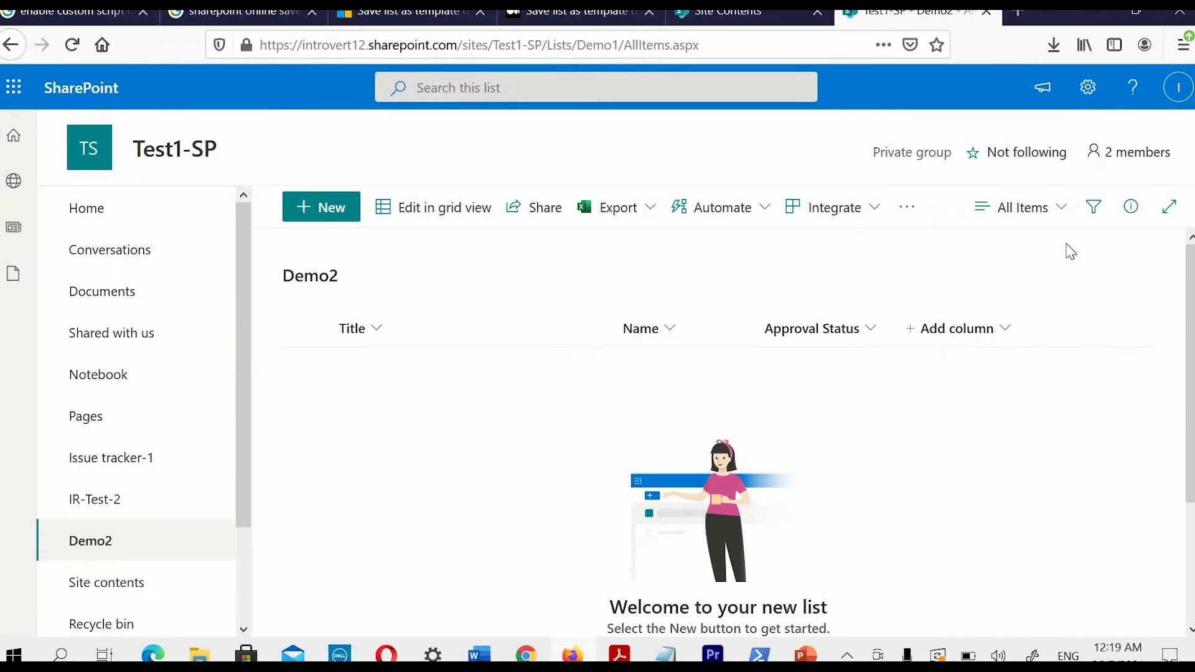
left_click(1177, 101)
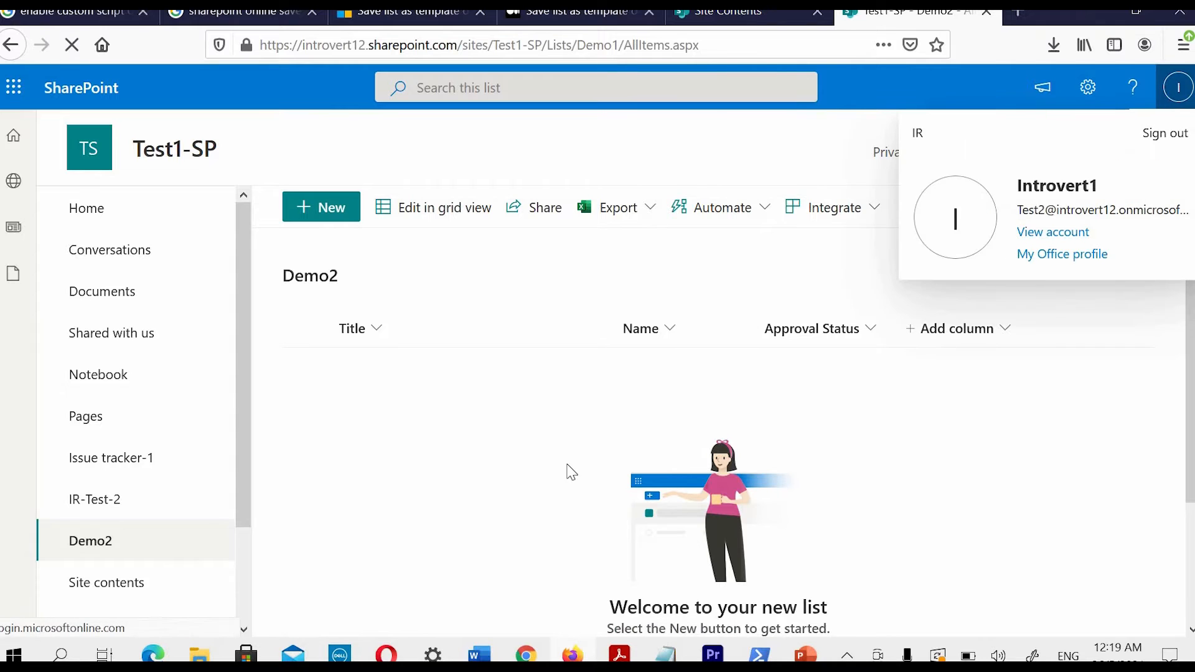
left_click(593, 402)
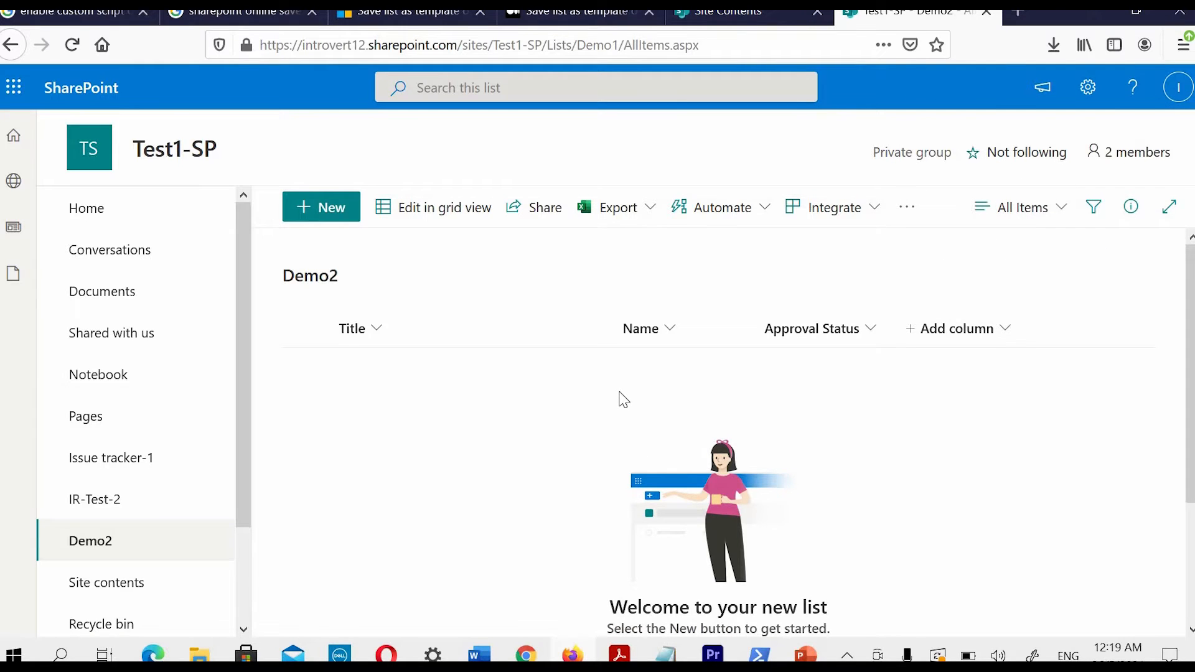
Step: In Edge, set the approval status of the item gdfgd to Approved, and reload the Demo2 list in Firefox under the second account
key("alt+Tab")
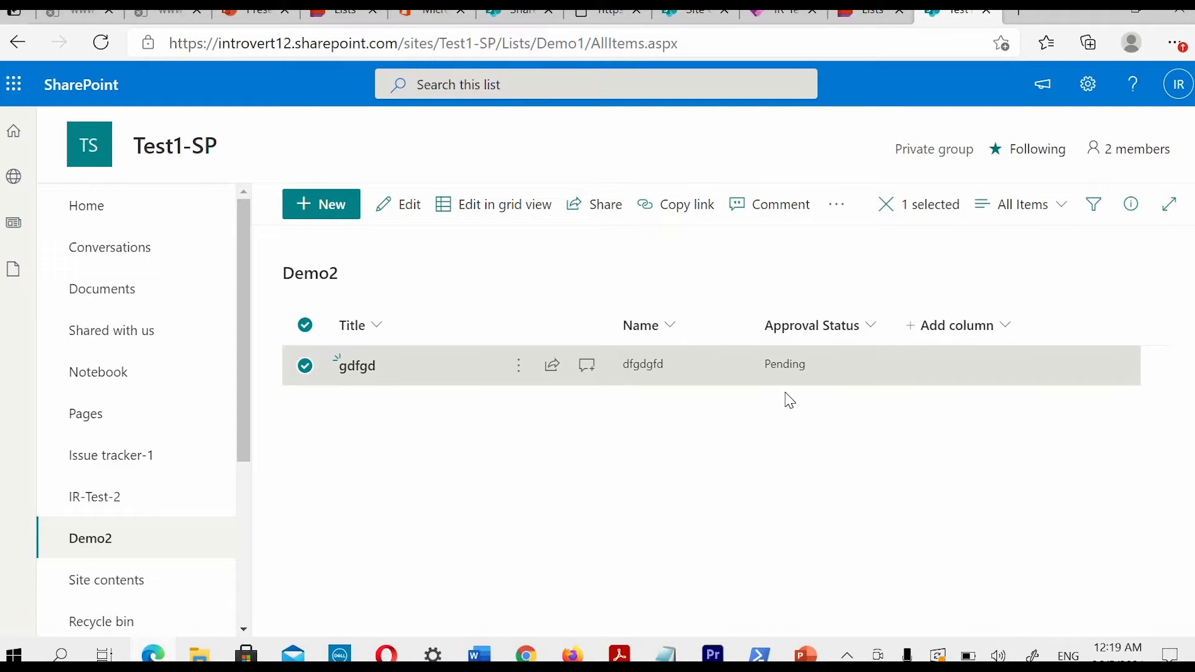
left_click(518, 367)
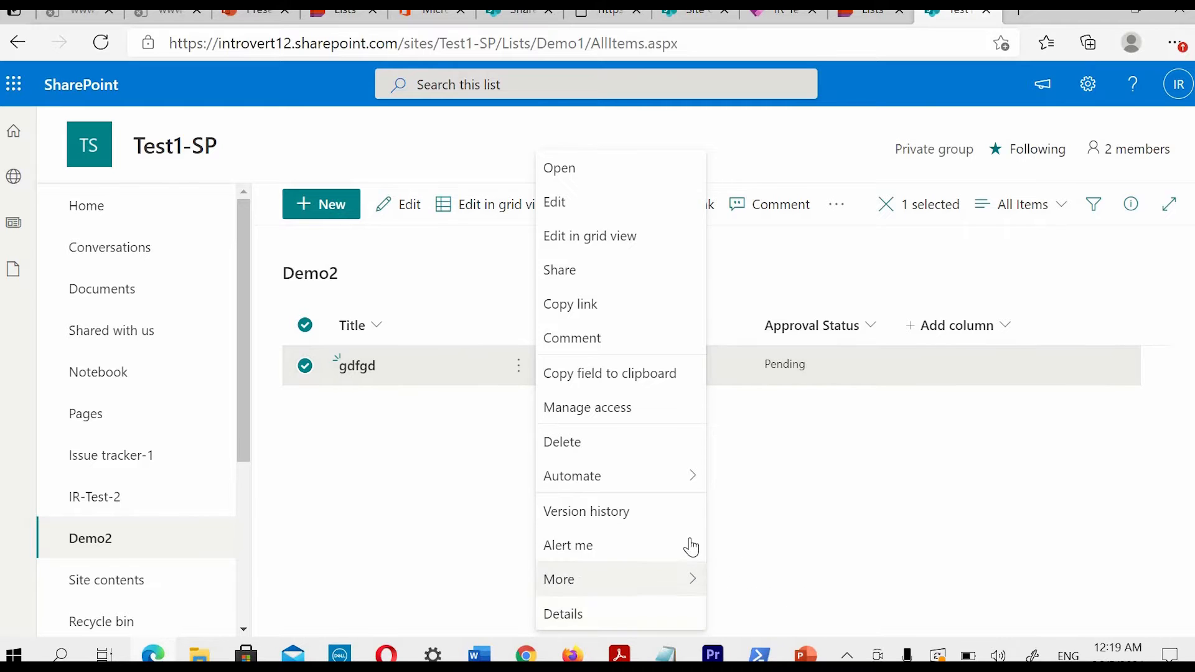
mouse_move(664, 569)
left_click(821, 613)
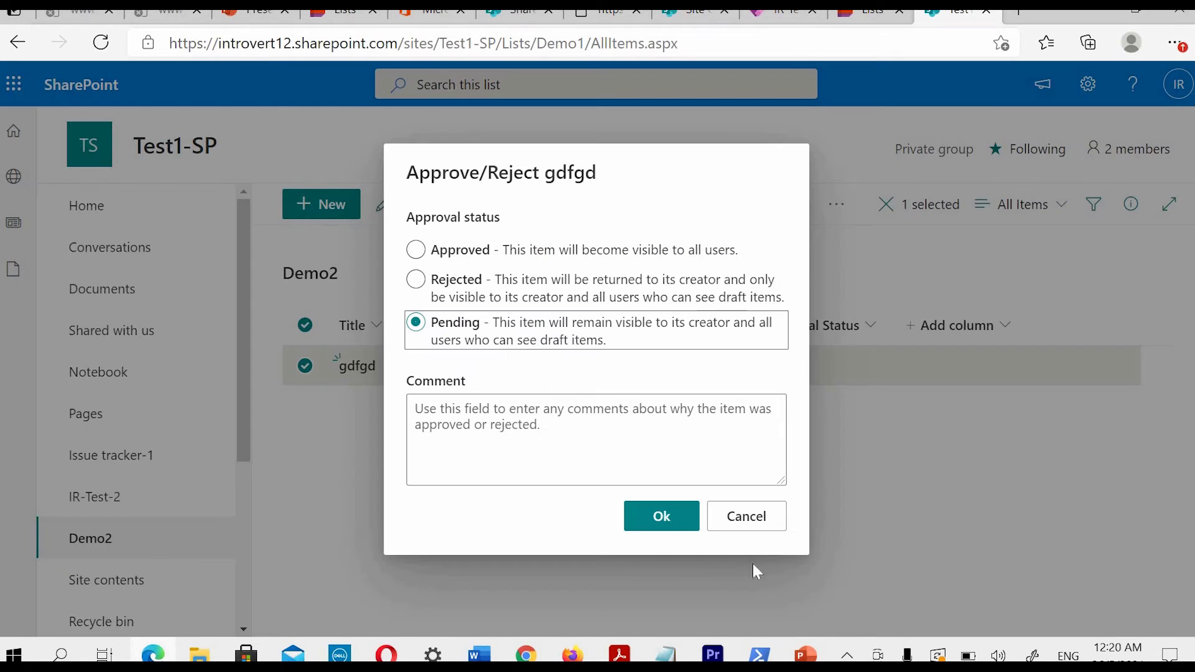
left_click(457, 248)
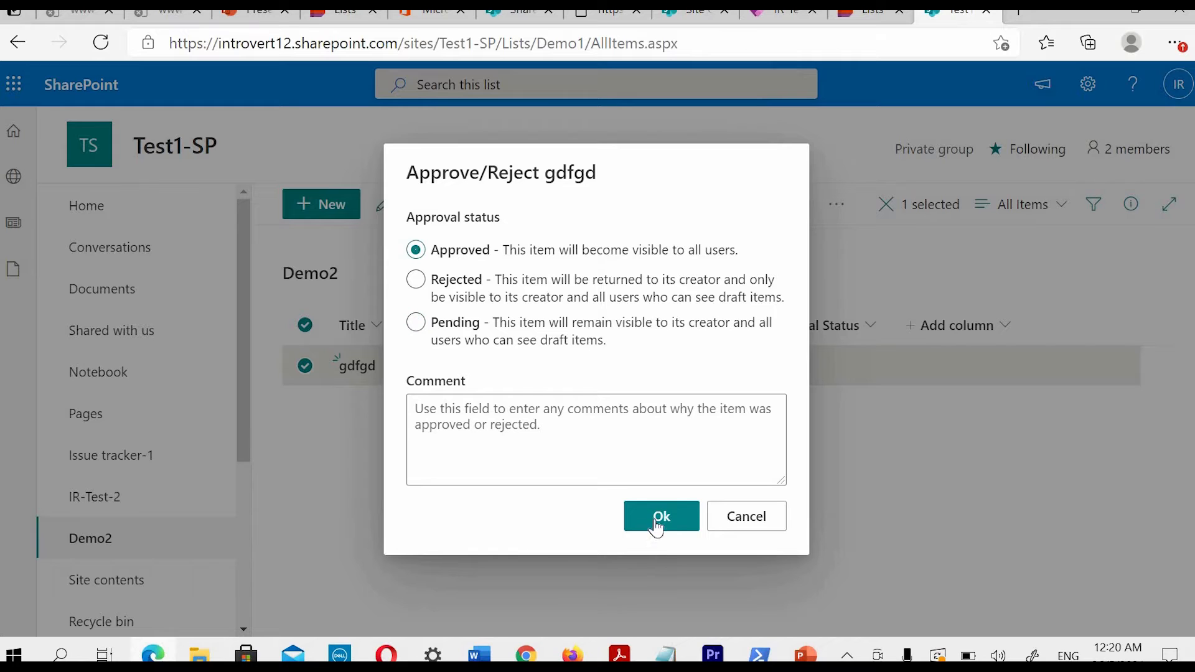
left_click(654, 514)
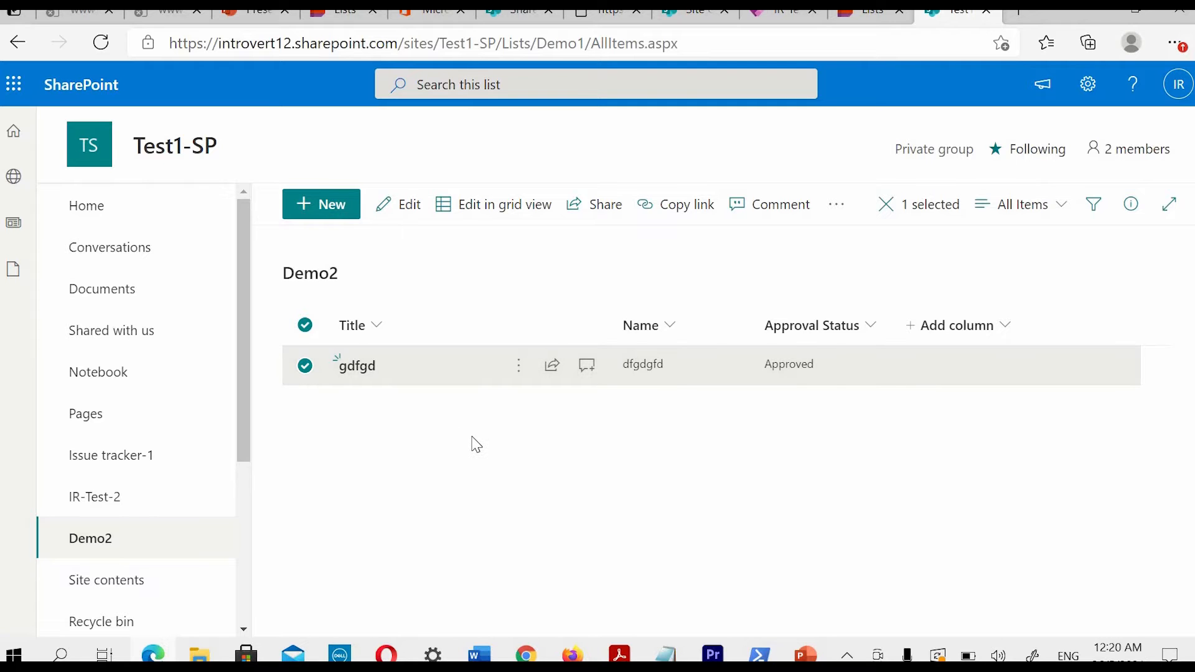
key("alt+Tab")
left_click(73, 46)
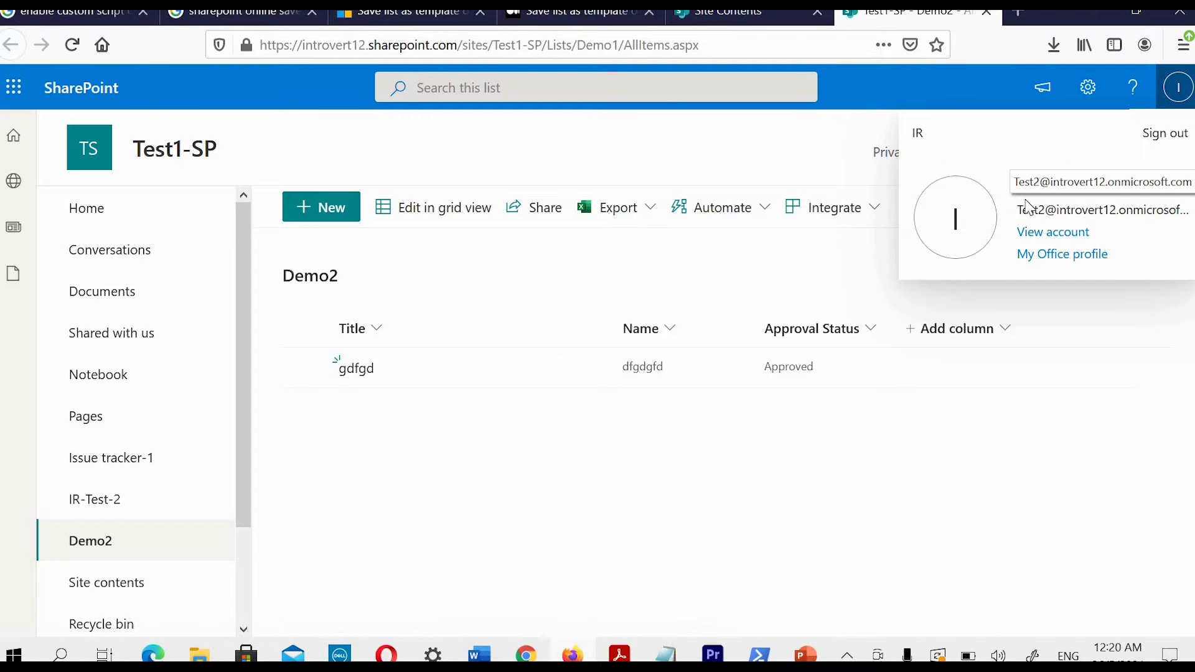
Step: Switch back to Edge and open the advanced settings of the Demo2 list
key("alt+Tab")
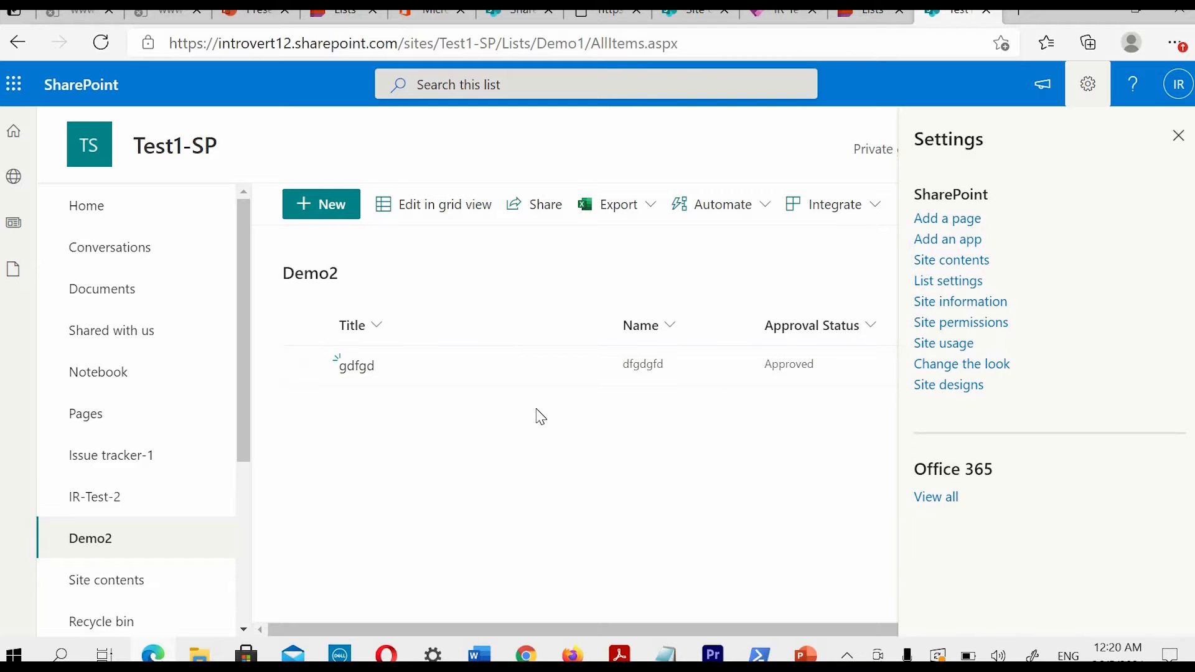
left_click(956, 284)
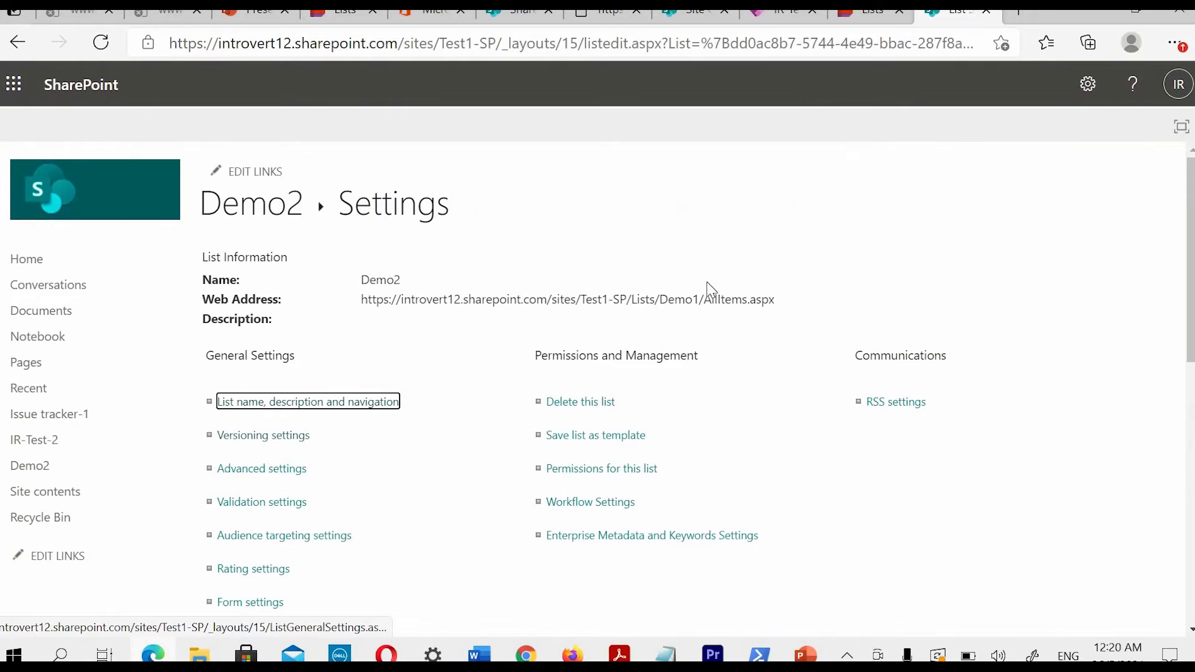
scroll(245, 405, "down", 1)
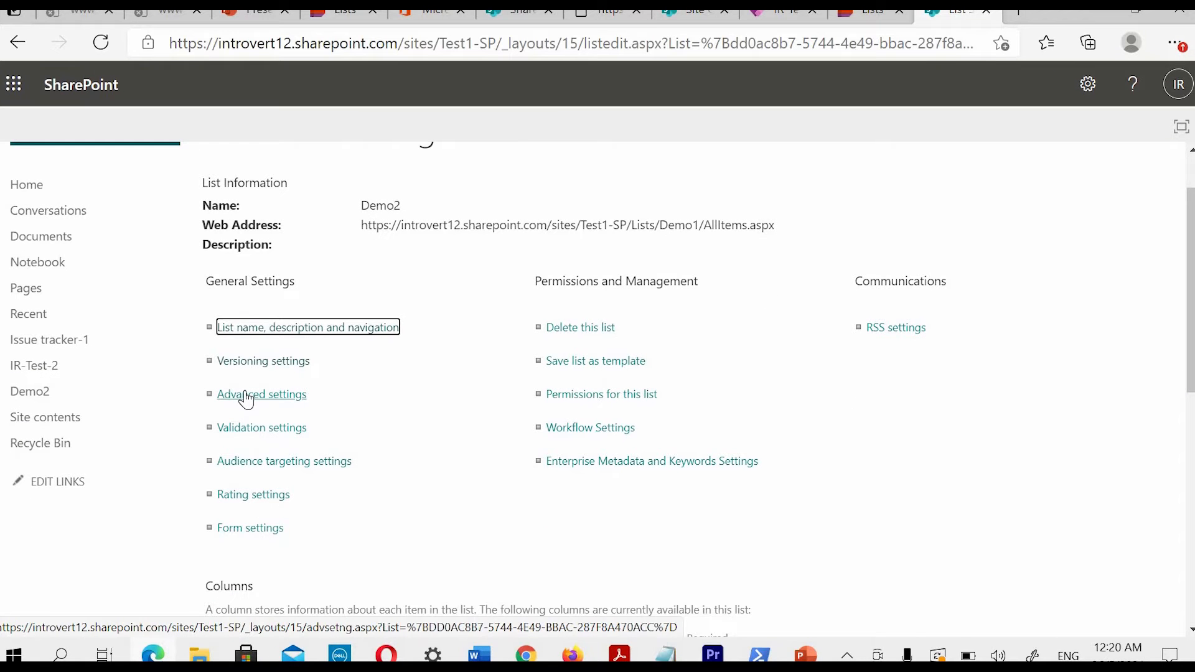
left_click(247, 395)
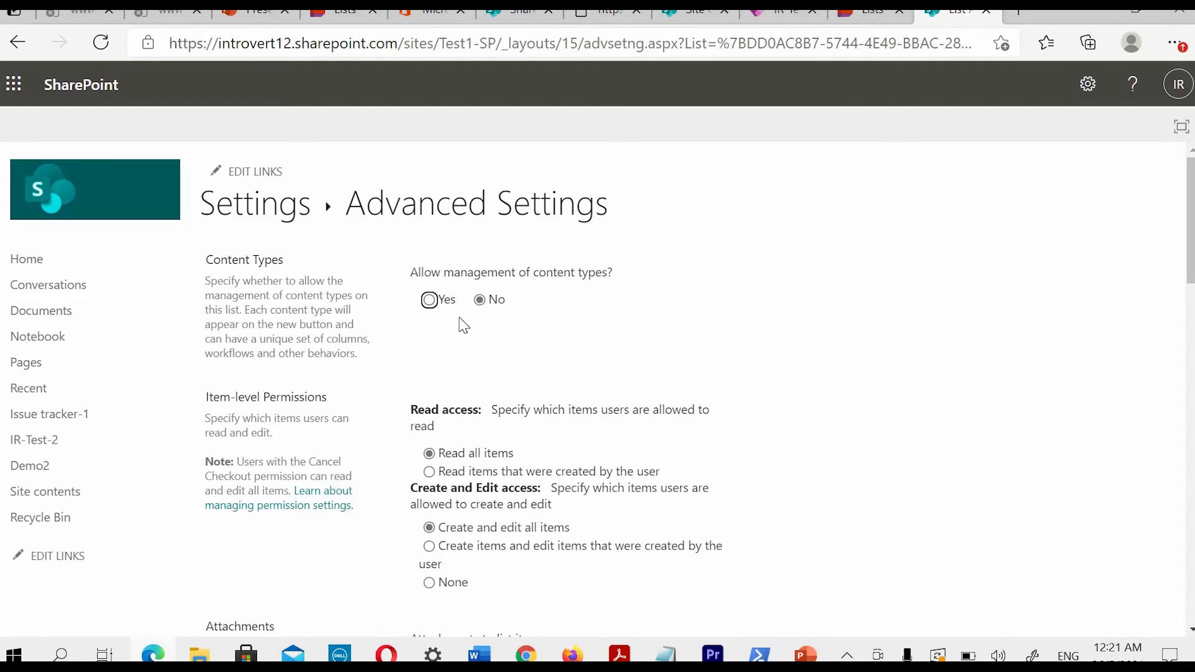
Step: Under item-level permissions, set read access to "Read items that were created by the user" and save the advanced settings
scroll(442, 327, "down", 2)
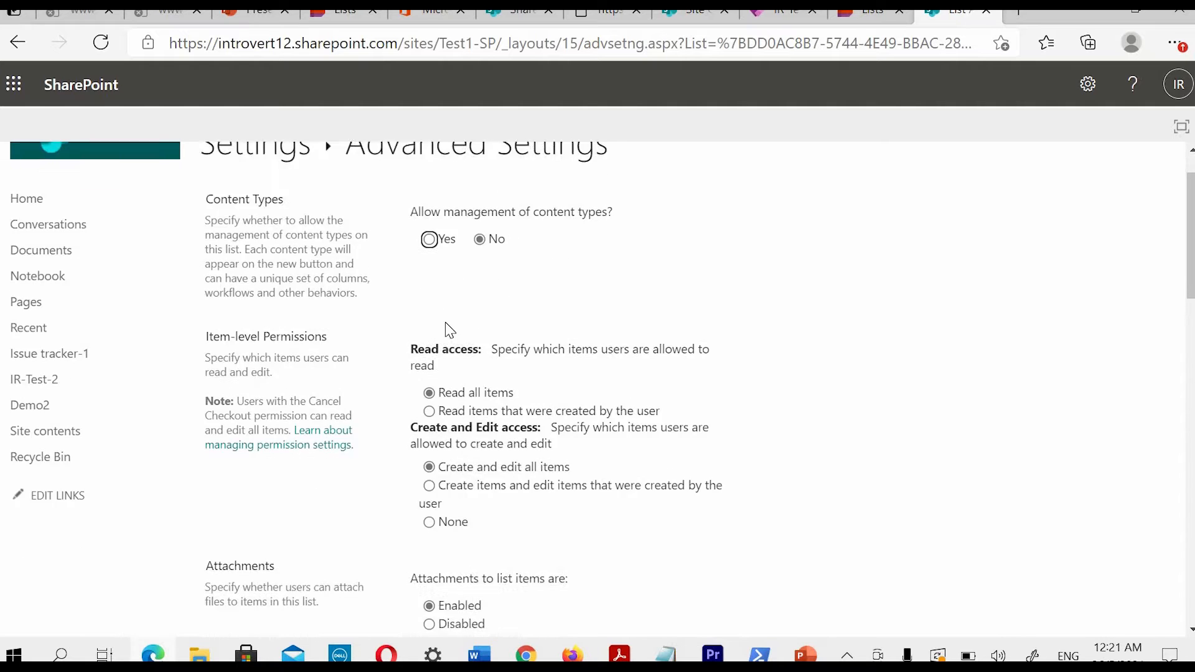
left_click_drag(347, 253, 281, 249)
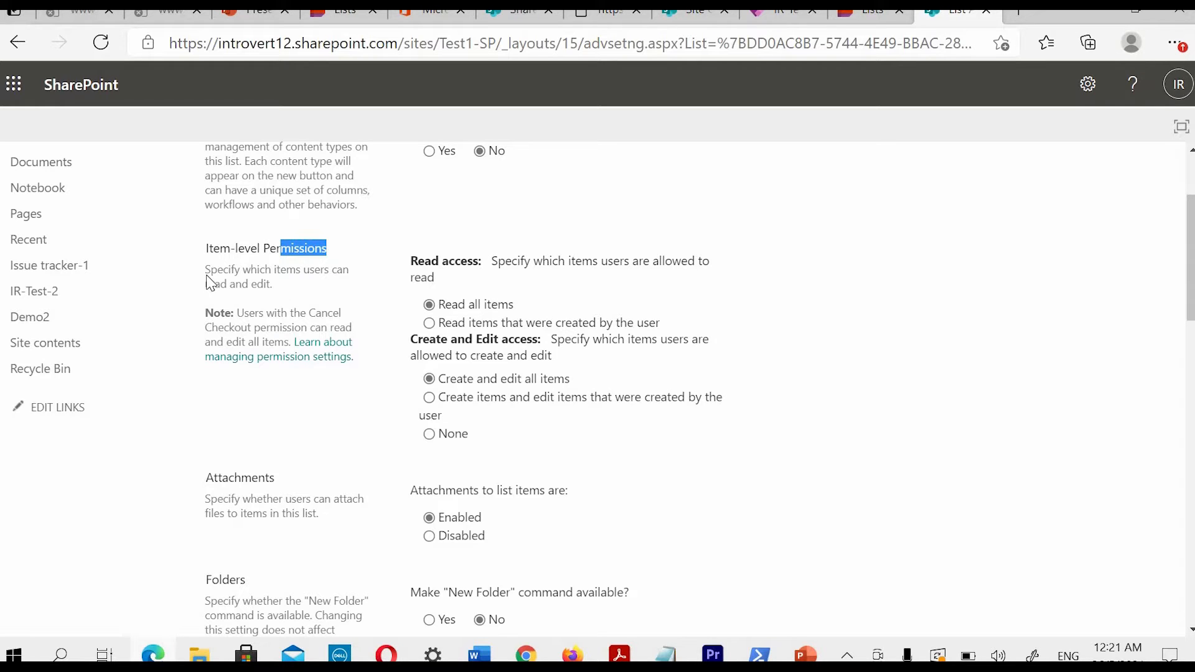
left_click_drag(523, 260, 710, 259)
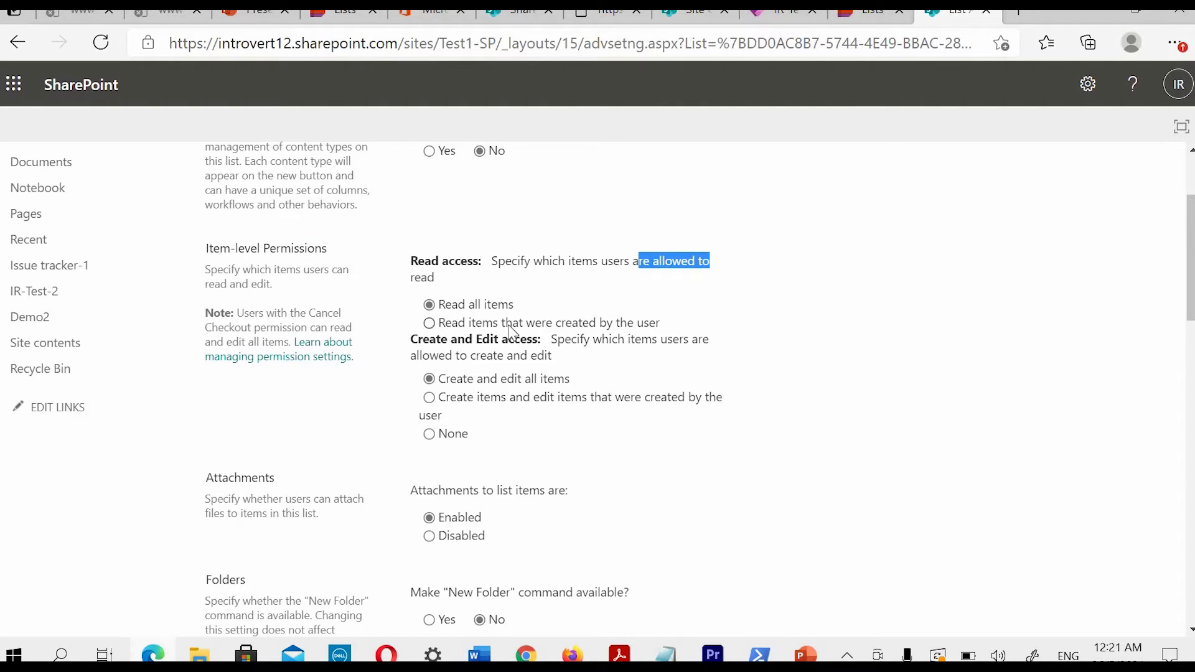
left_click(663, 329)
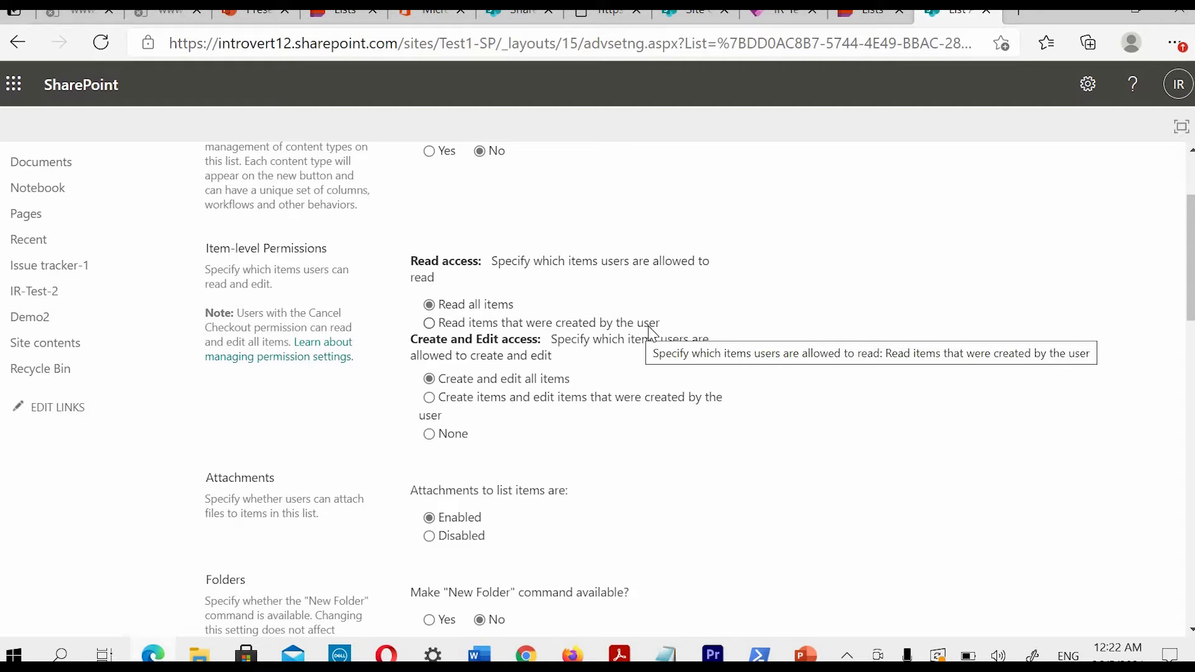
left_click(429, 324)
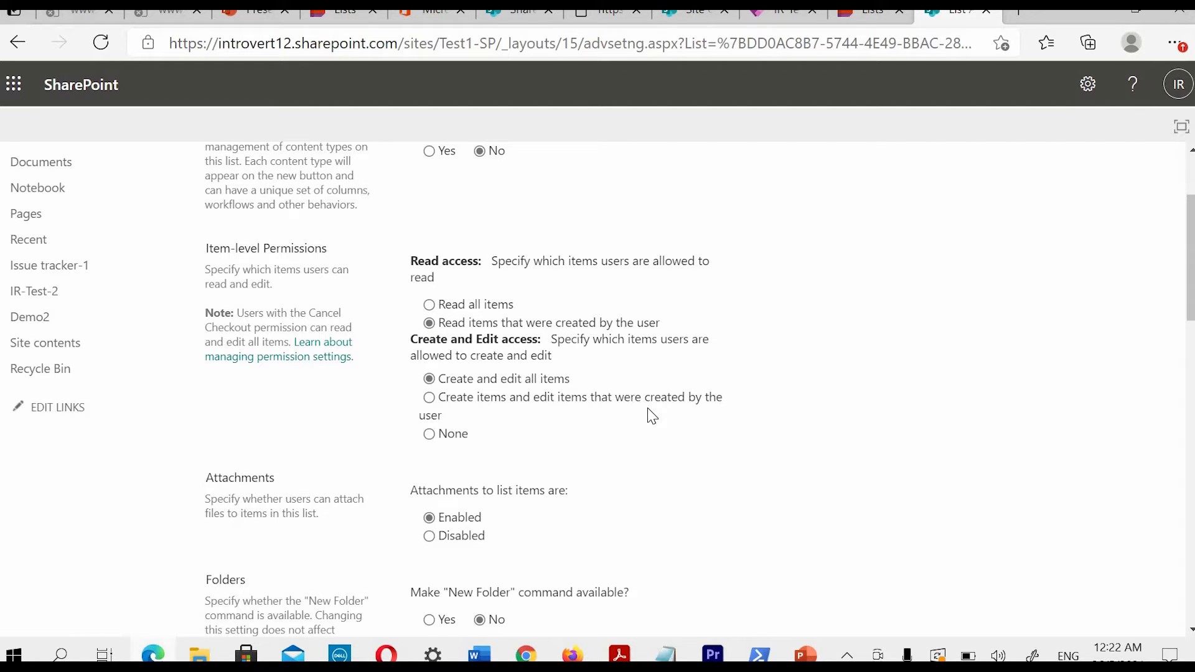
scroll(822, 373, "down", 15)
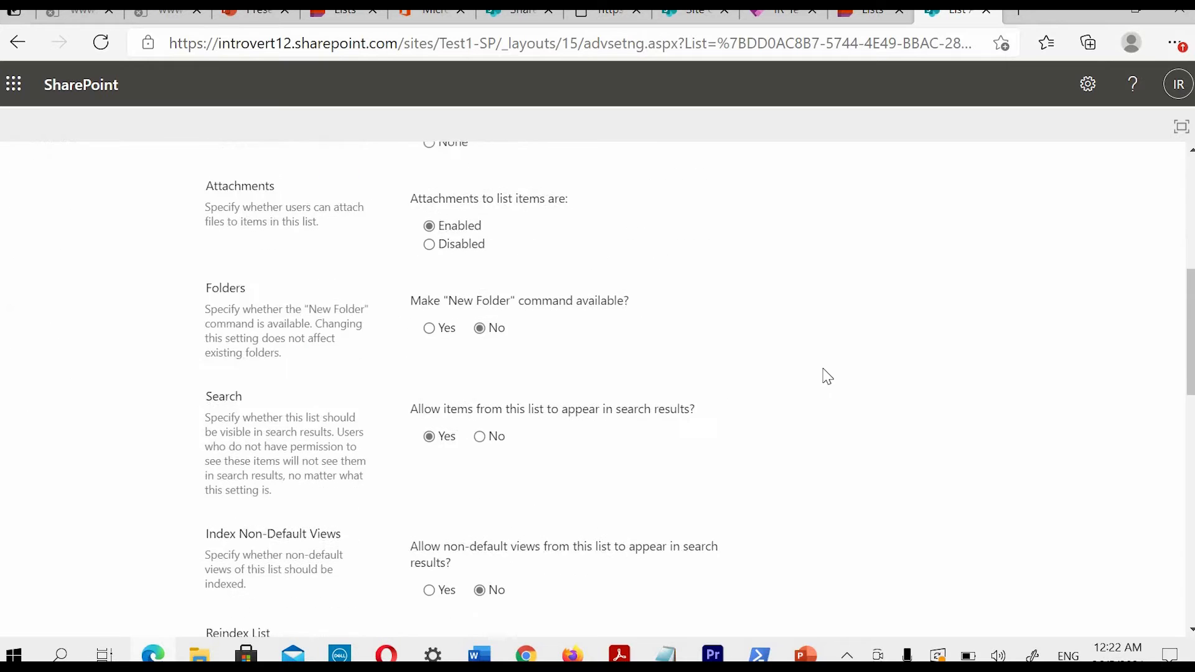
left_click(631, 564)
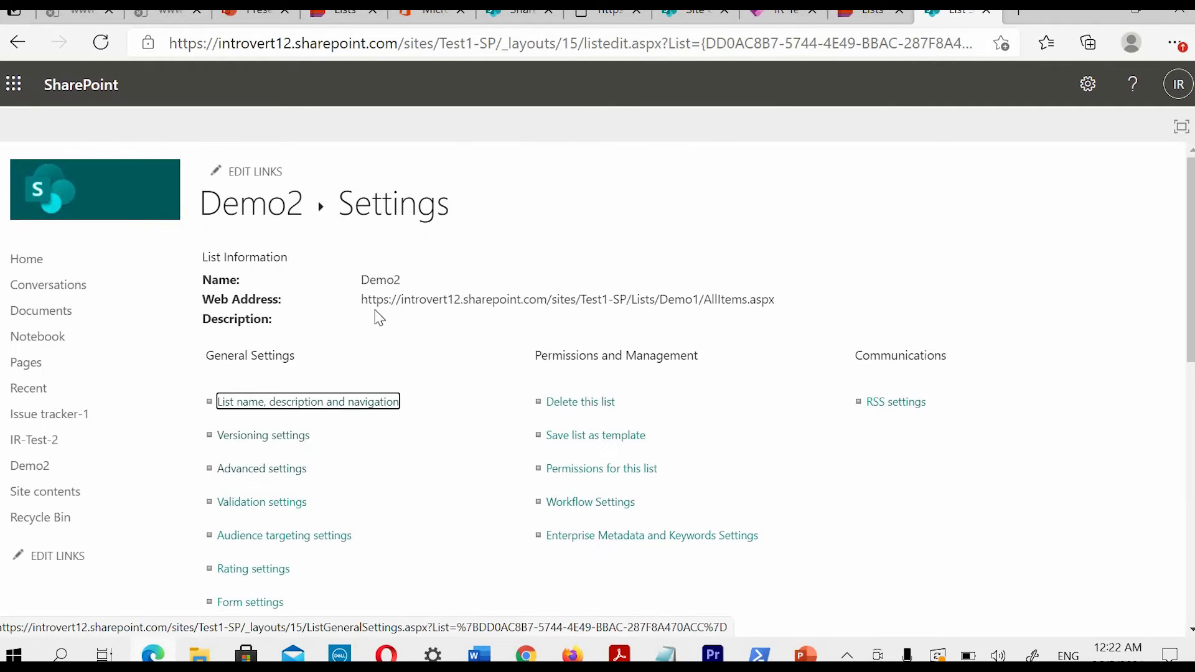
Step: Return to the Demo2 list, check the signed-in account, and reload the list in Firefox to test the second account's read access
left_click(249, 208)
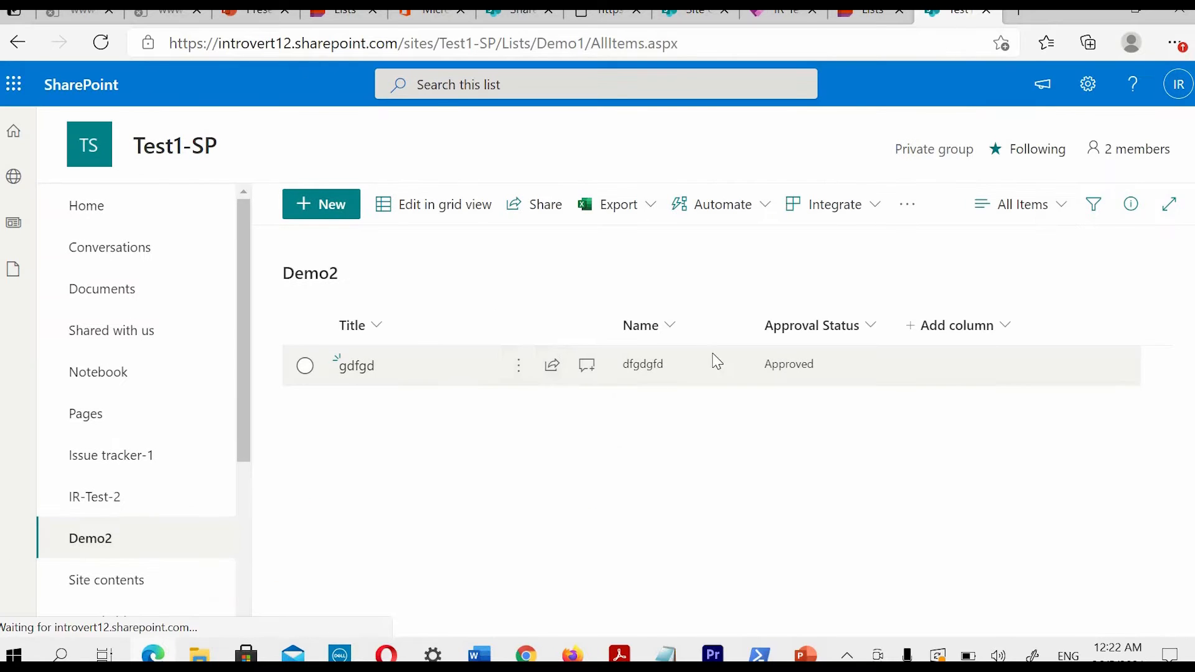
left_click(1178, 84)
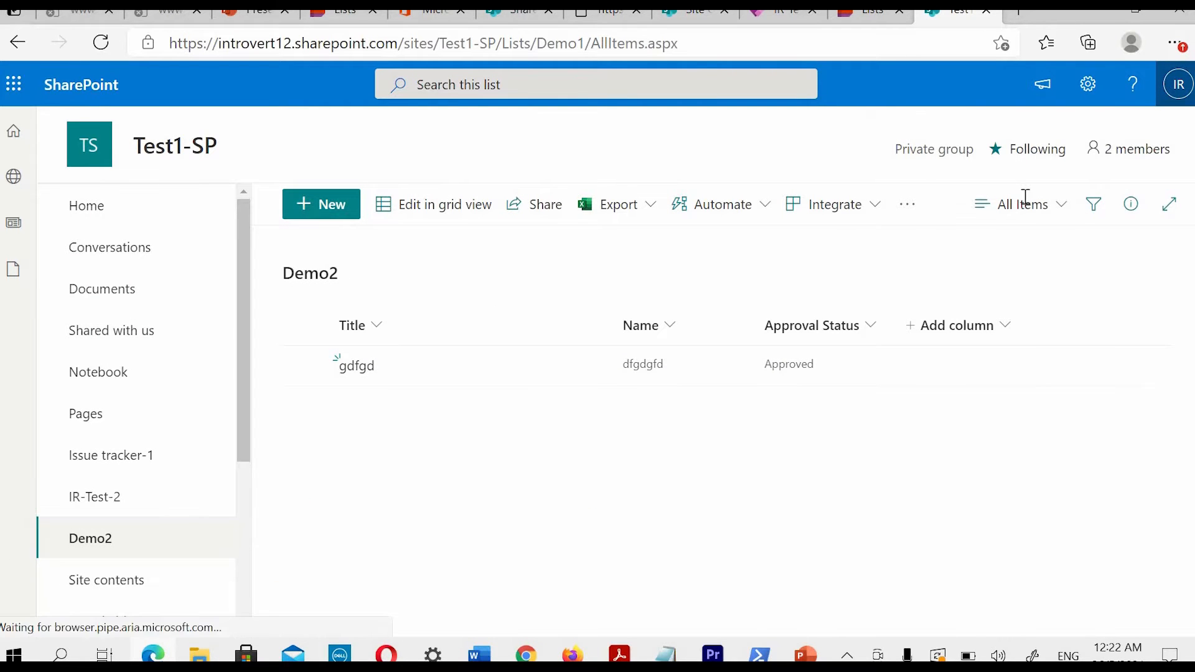
left_click(449, 573)
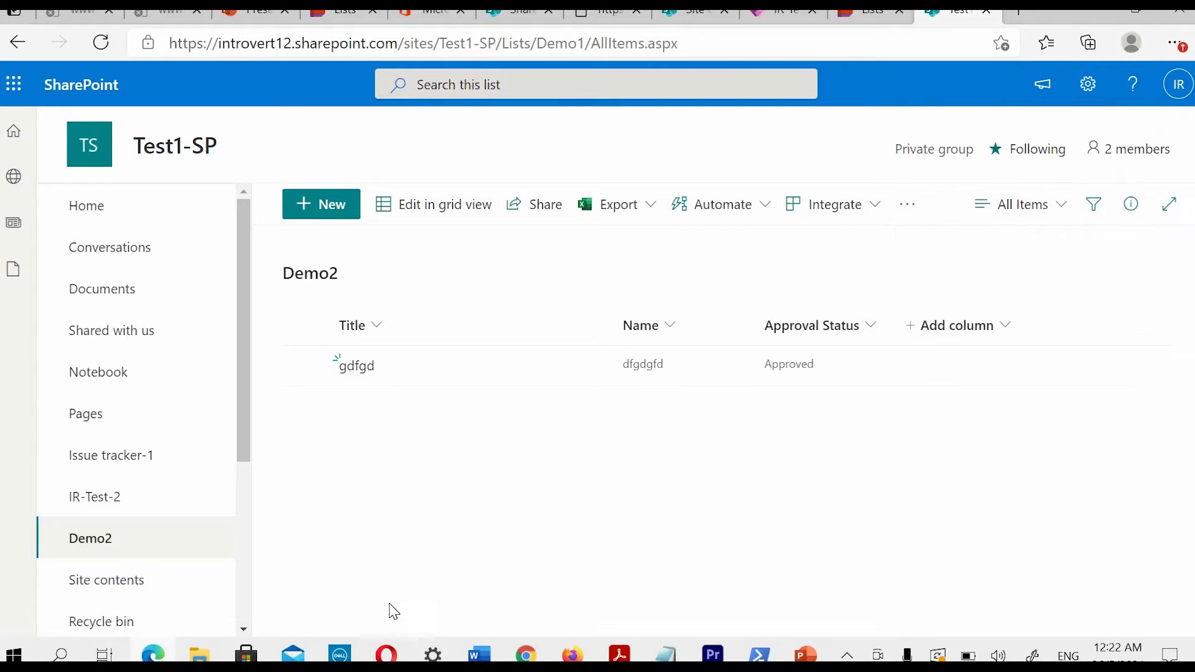
left_click(571, 653)
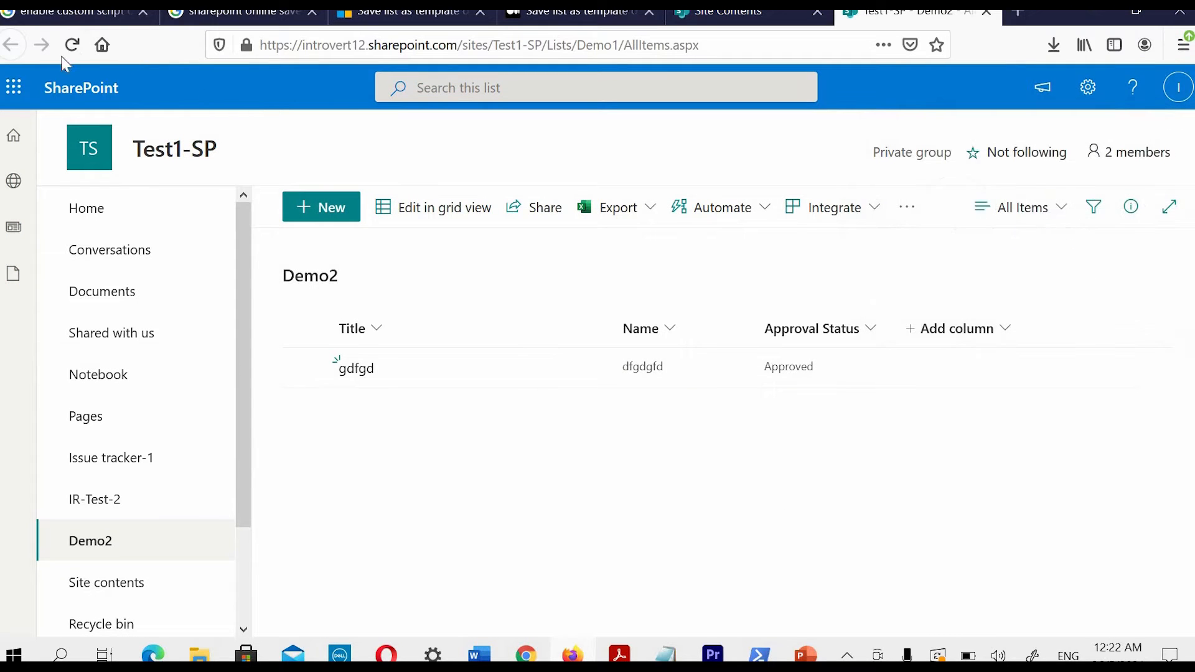
left_click(78, 49)
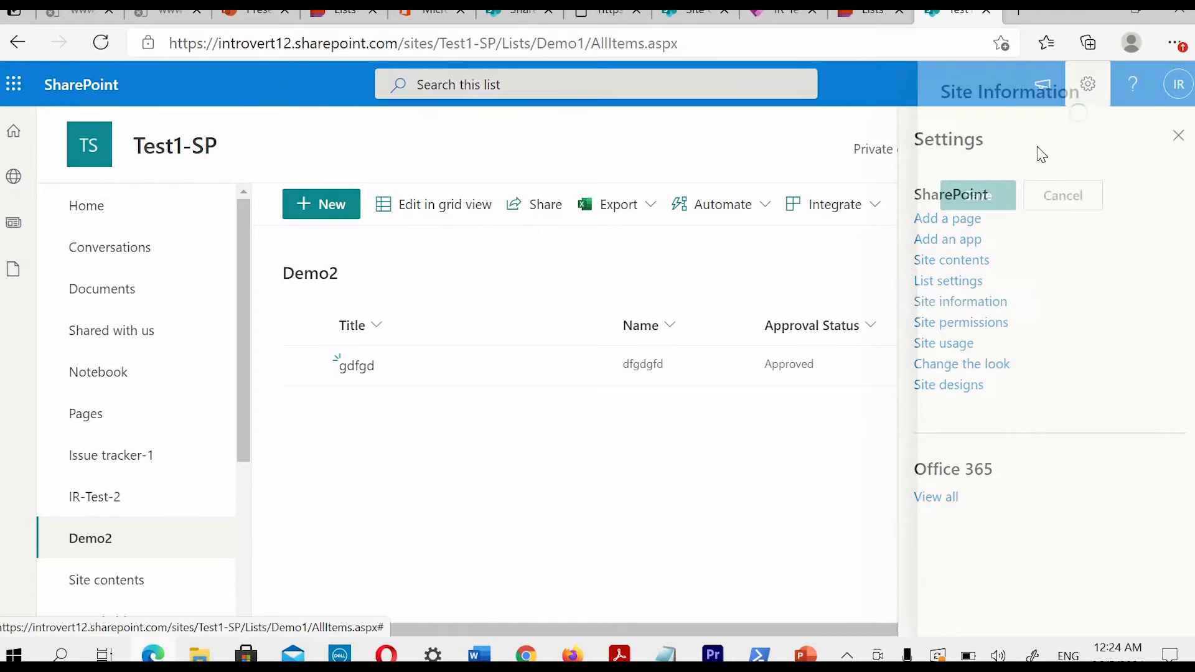
Step: In Edge, reopen the advanced settings of Demo2 and review the item-level permissions
left_click(952, 280)
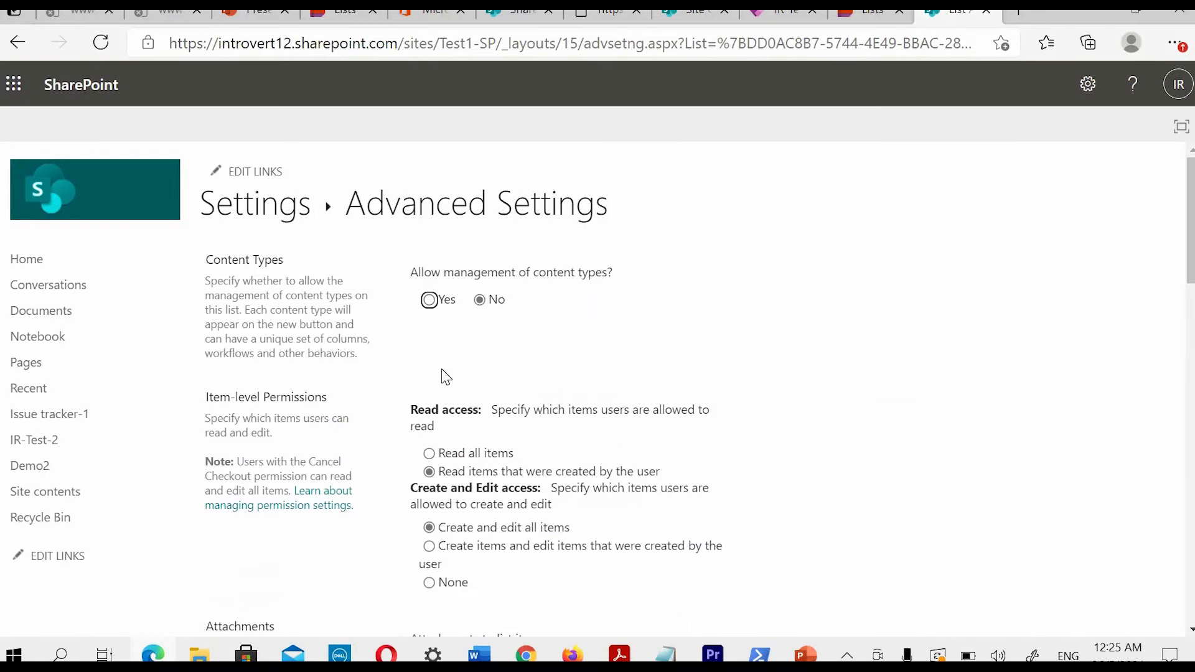
scroll(440, 431, "down", 3)
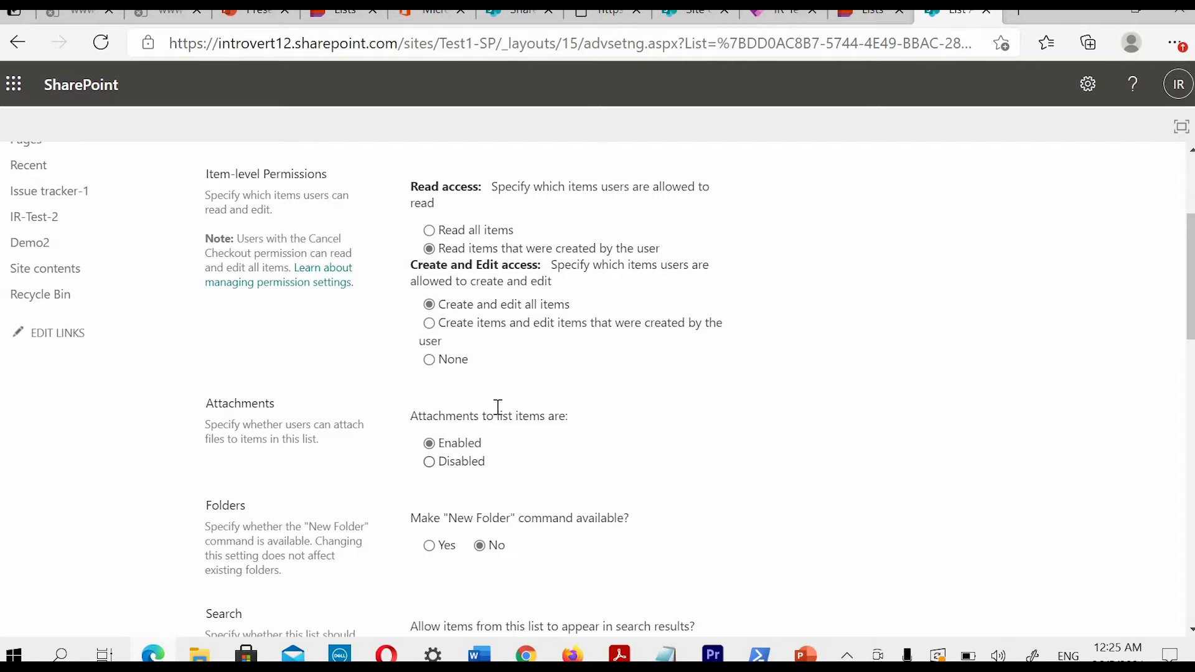
scroll(369, 395, "up", 3)
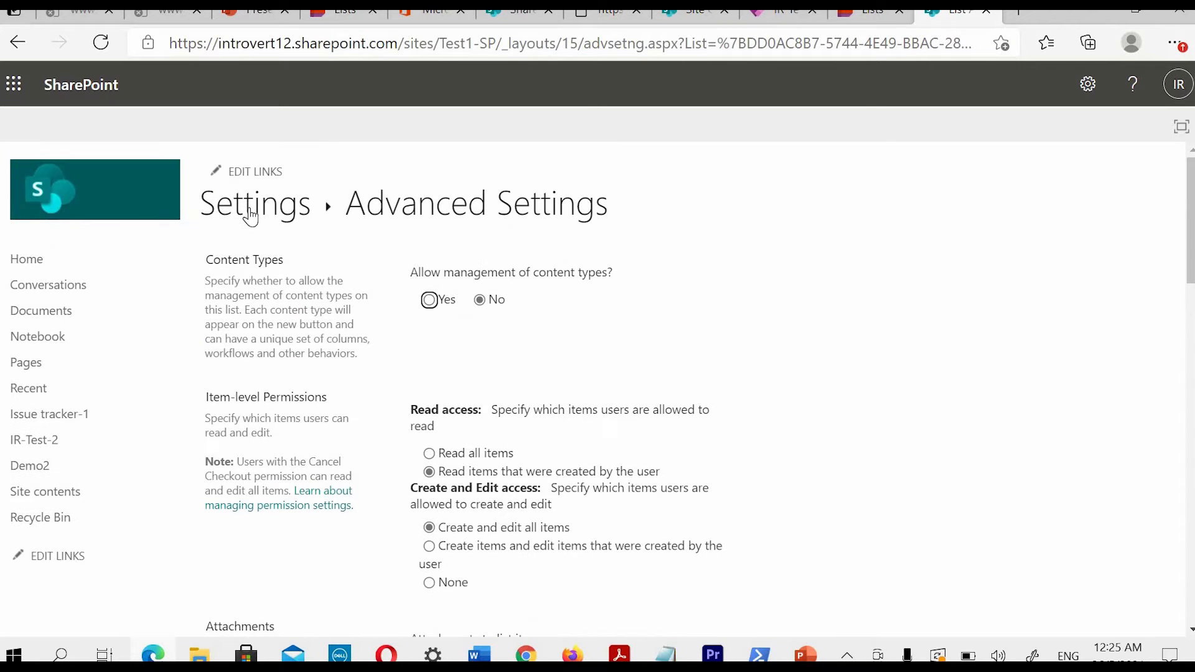
Step: Go back to the Demo2 list and view the blank new item form, closing it without saving
left_click(250, 216)
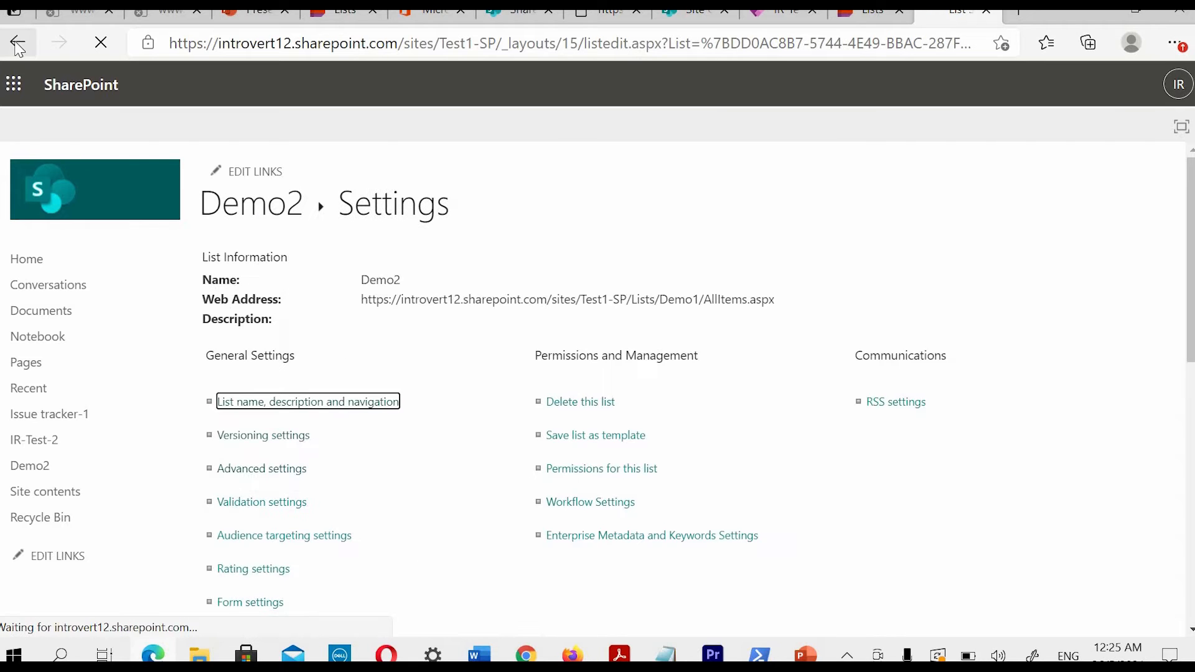
left_click(18, 43)
left_click(18, 44)
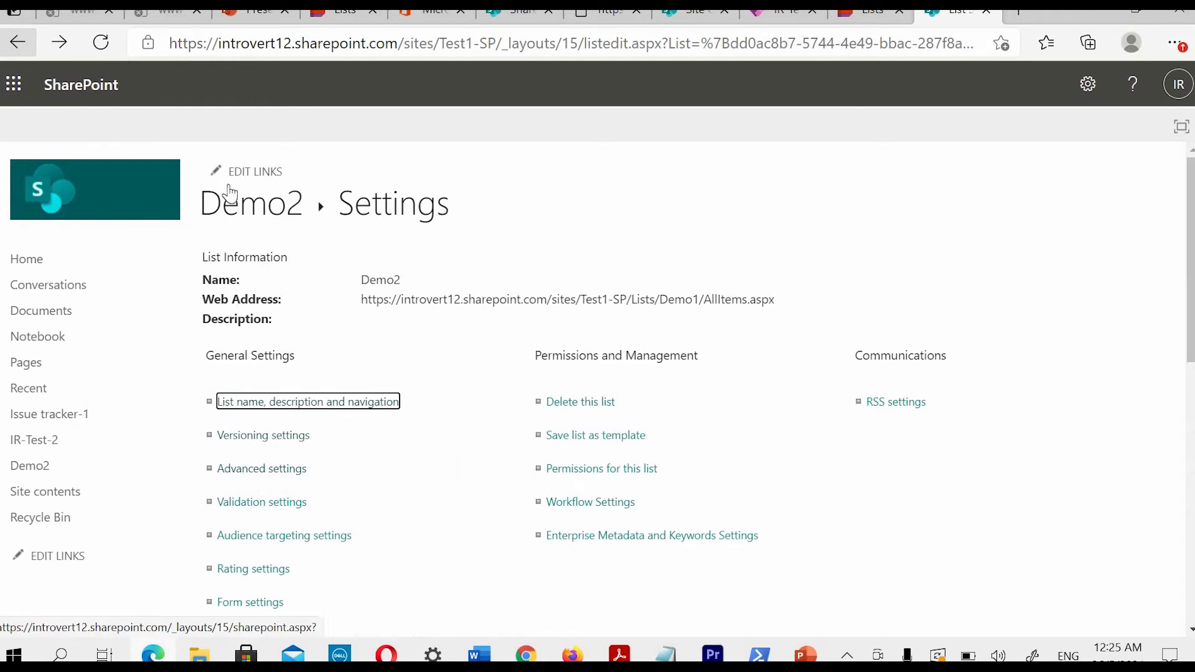
left_click(257, 219)
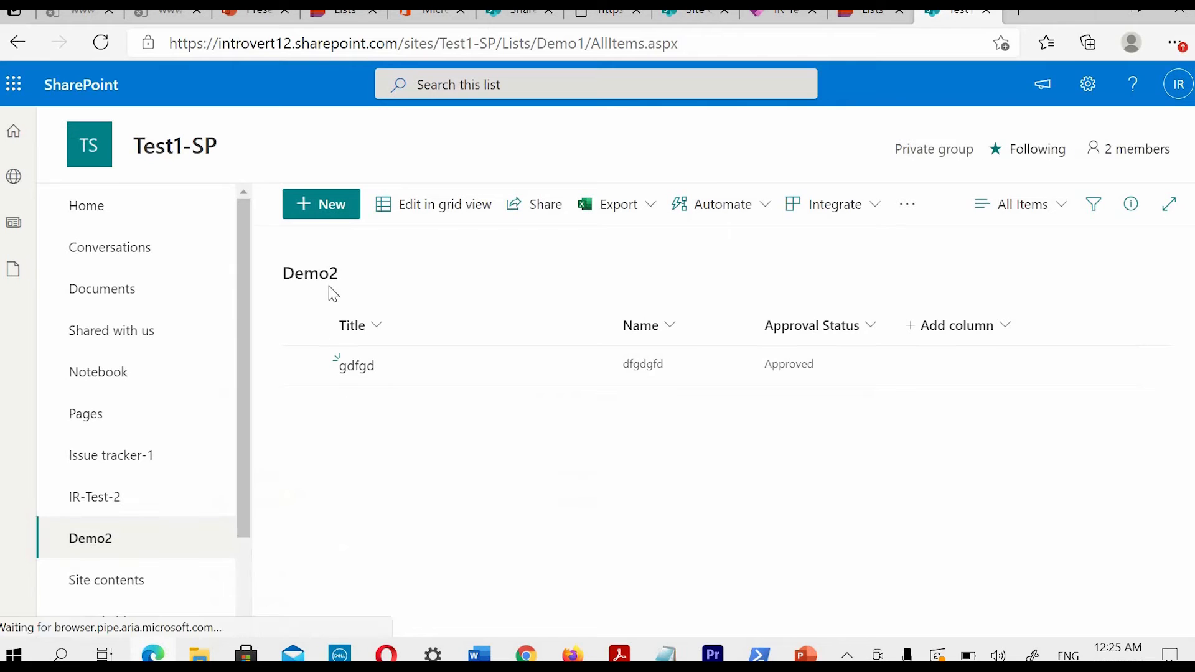
left_click(311, 212)
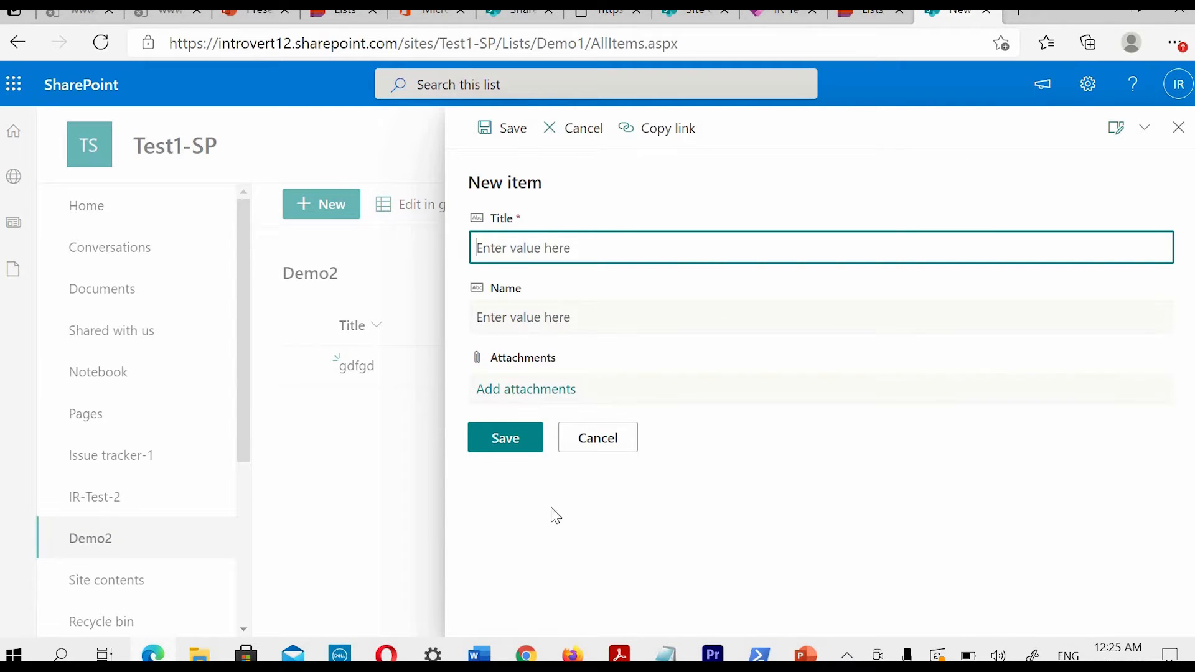
left_click(1178, 127)
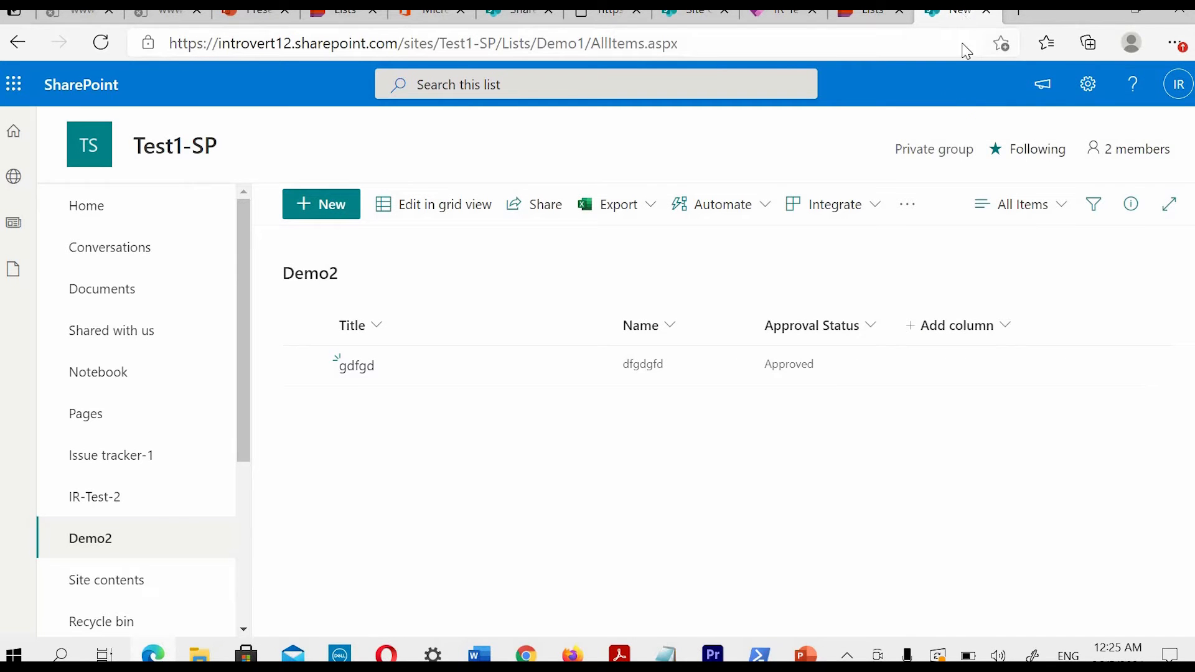
Step: Duplicate the Demo2 list's browser tab and open the list's advanced settings in the copy
right_click(964, 14)
left_click(949, 105)
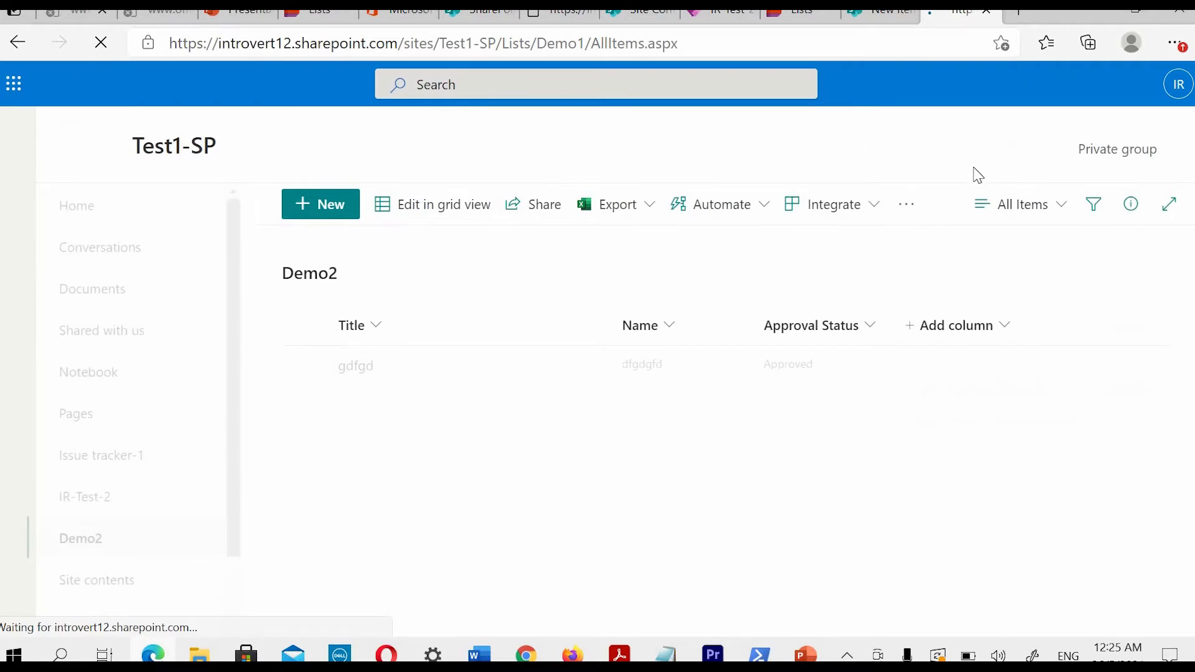
left_click(1087, 84)
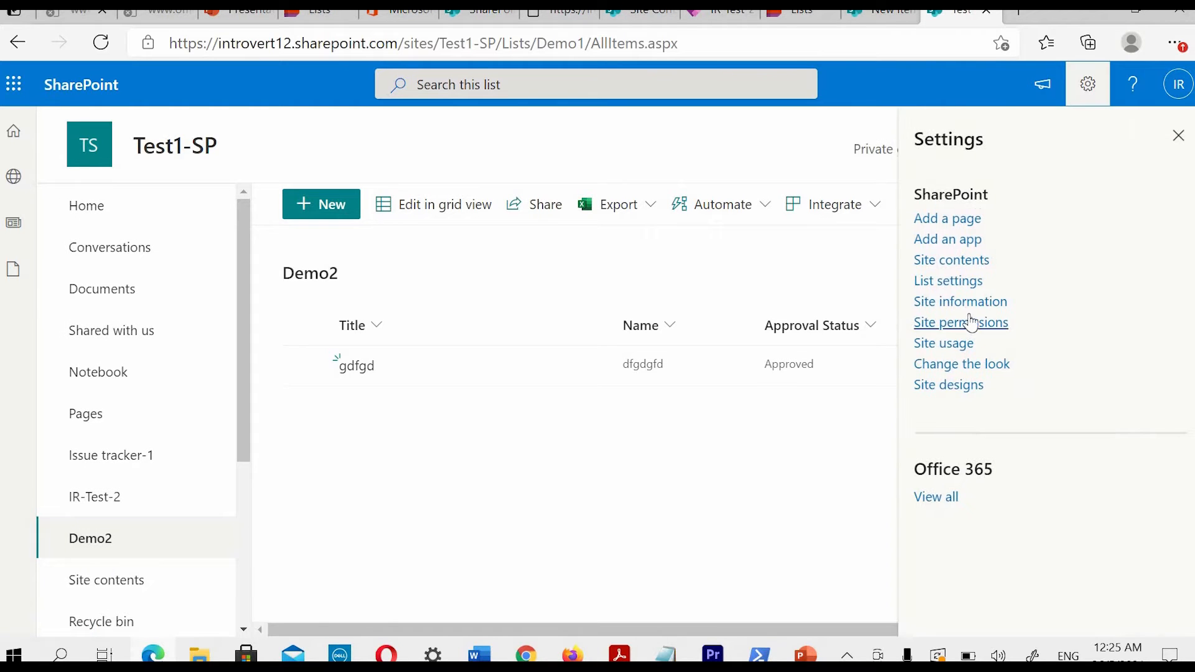
left_click(950, 280)
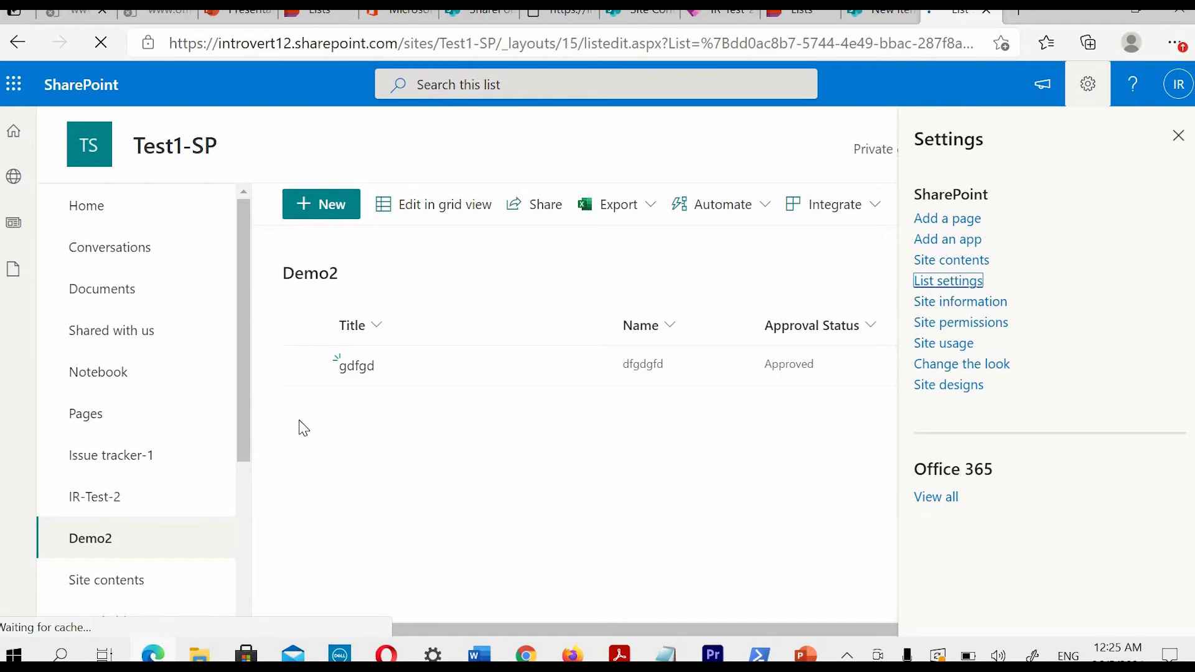
left_click(287, 470)
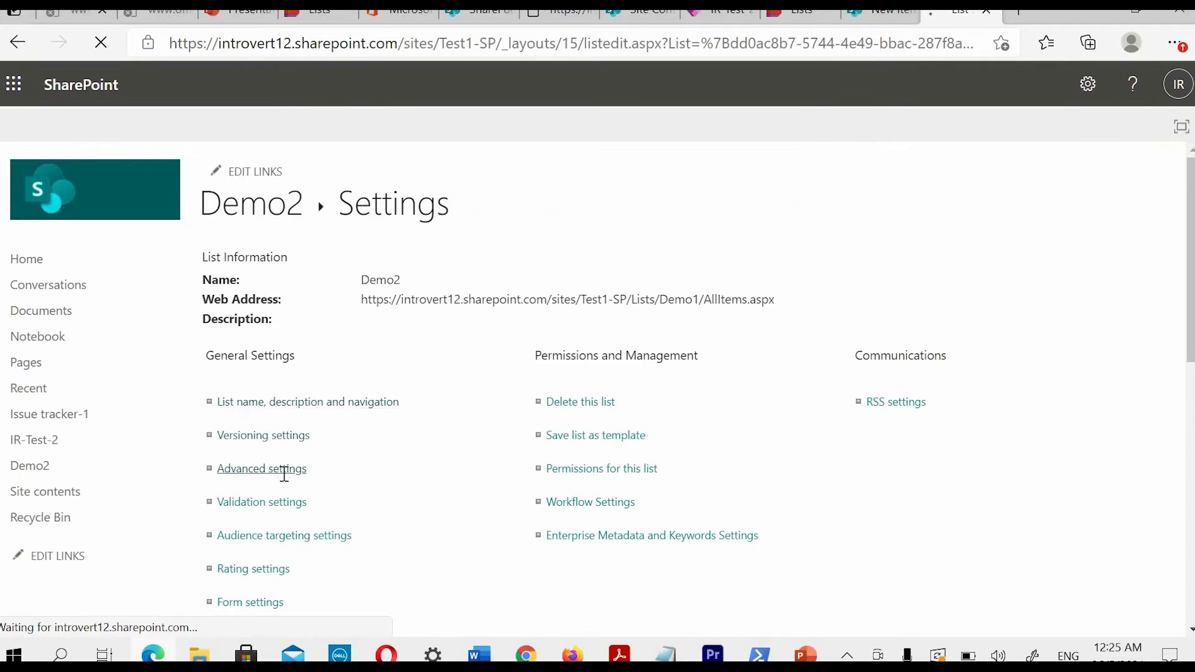
Step: Disable attachments to list items and save the advanced settings, accepting the deletion of all attachments
scroll(429, 392, "down", 3)
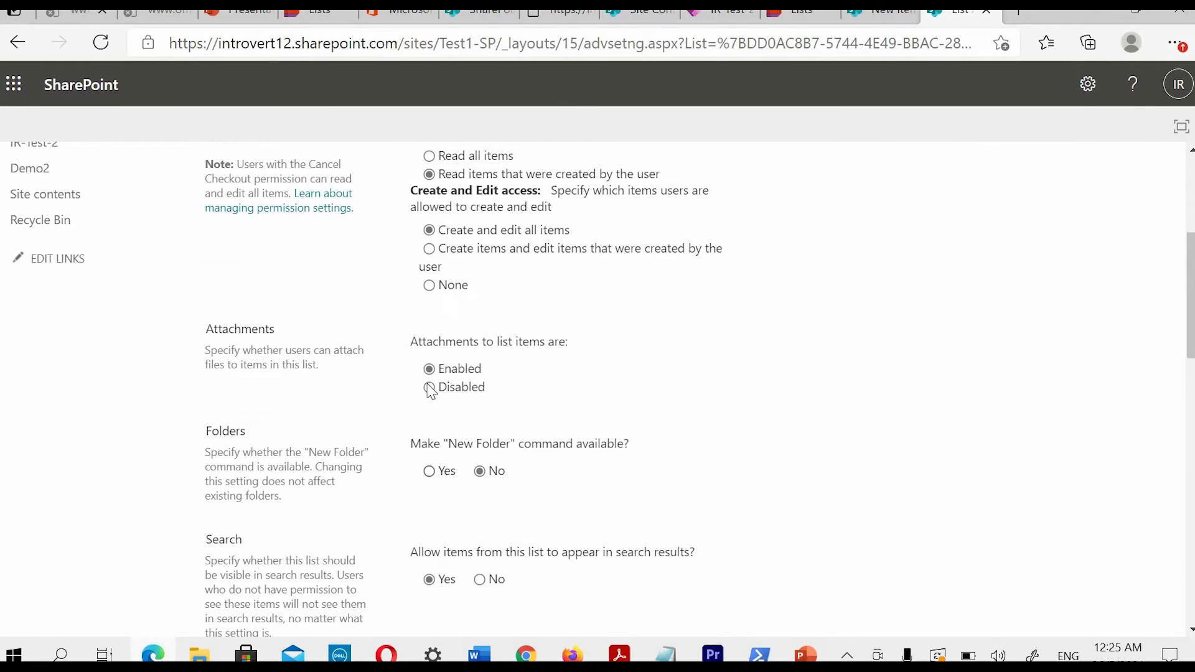
left_click(429, 387)
scroll(848, 435, "down", 11)
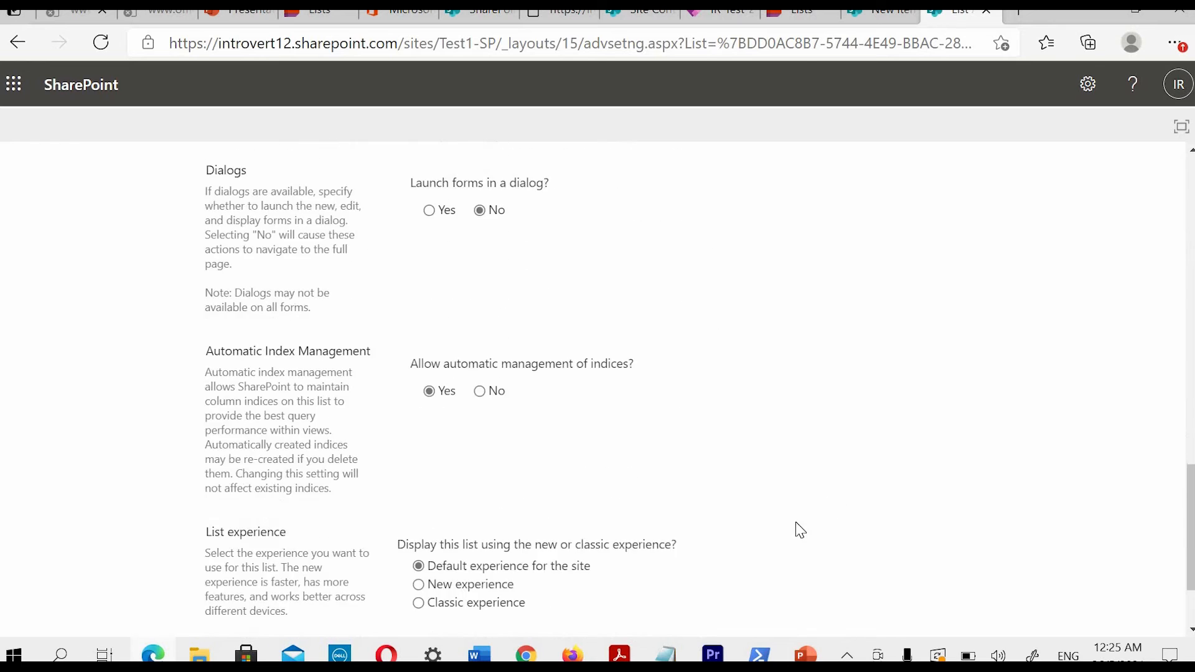
left_click(637, 542)
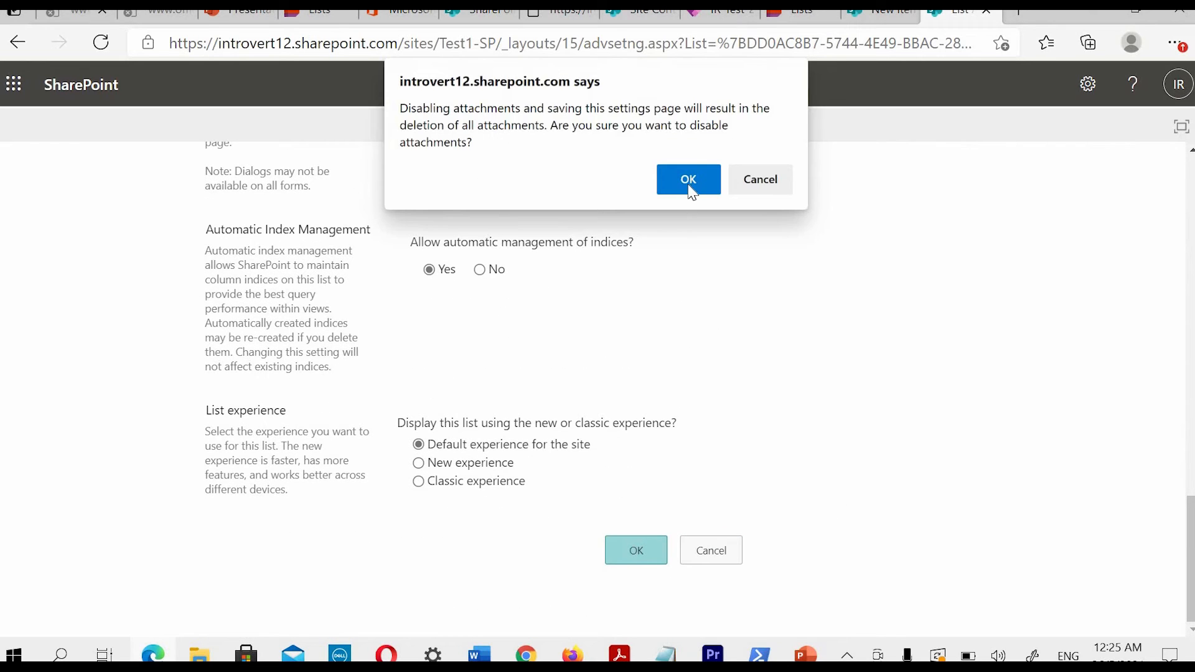
left_click(688, 181)
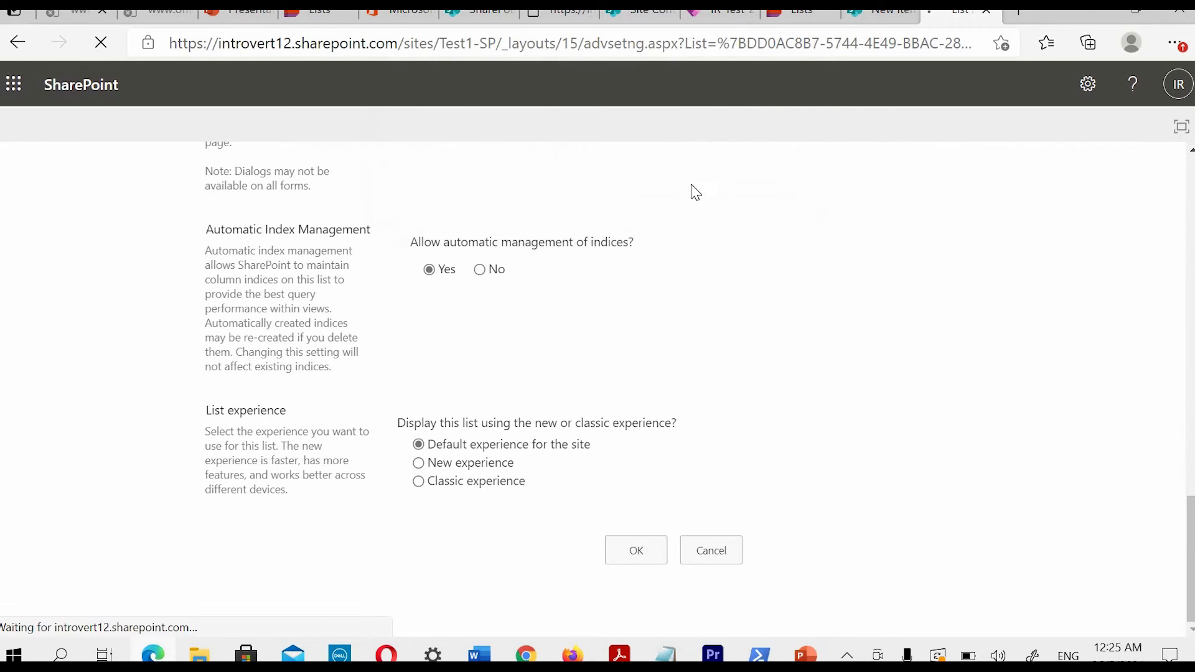
Step: Return to the Demo2 list, reload it and check the new item form for an attachments field, closing it without saving
left_click(881, 11)
left_click(322, 210)
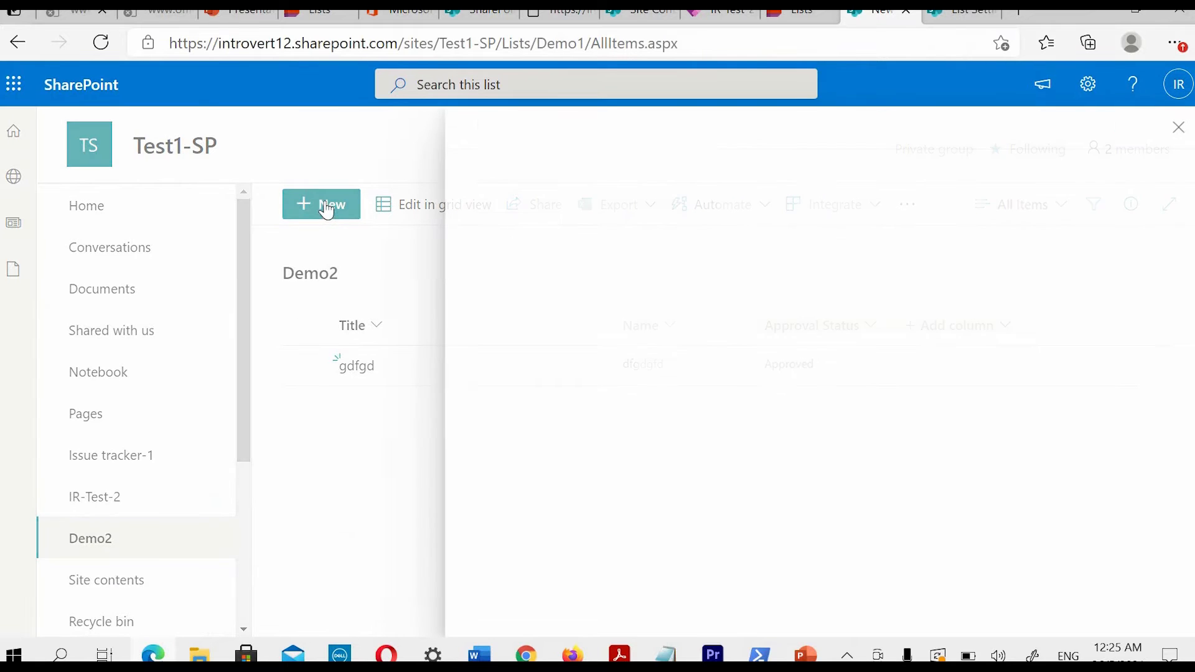
left_click(1178, 127)
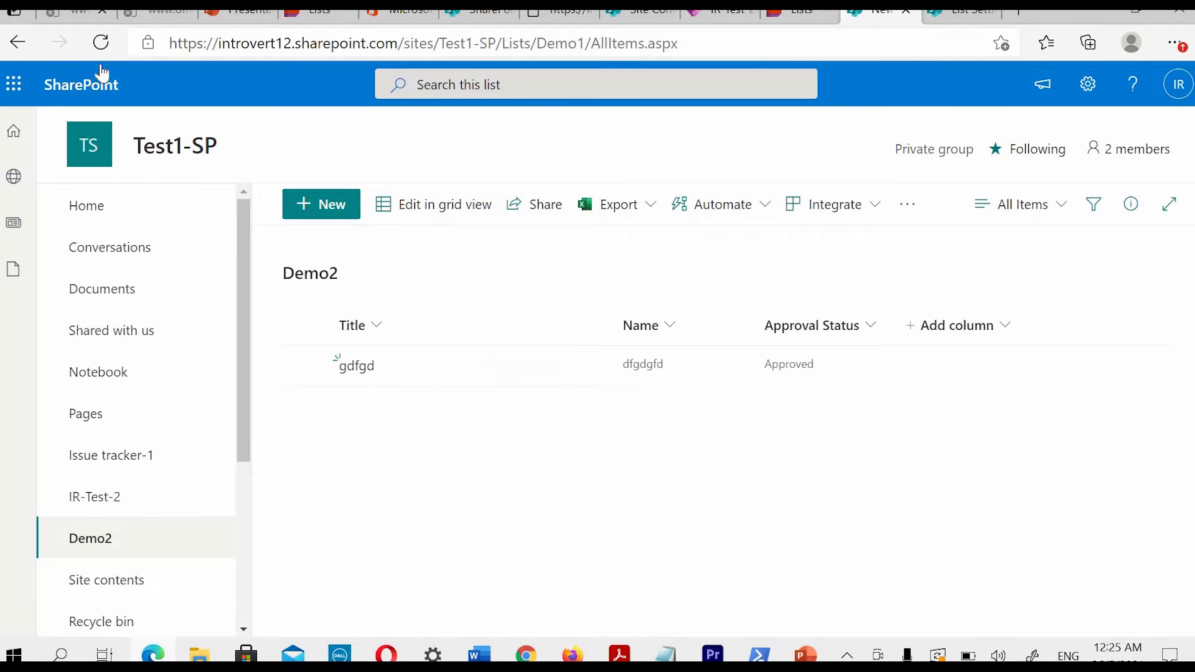
left_click(100, 43)
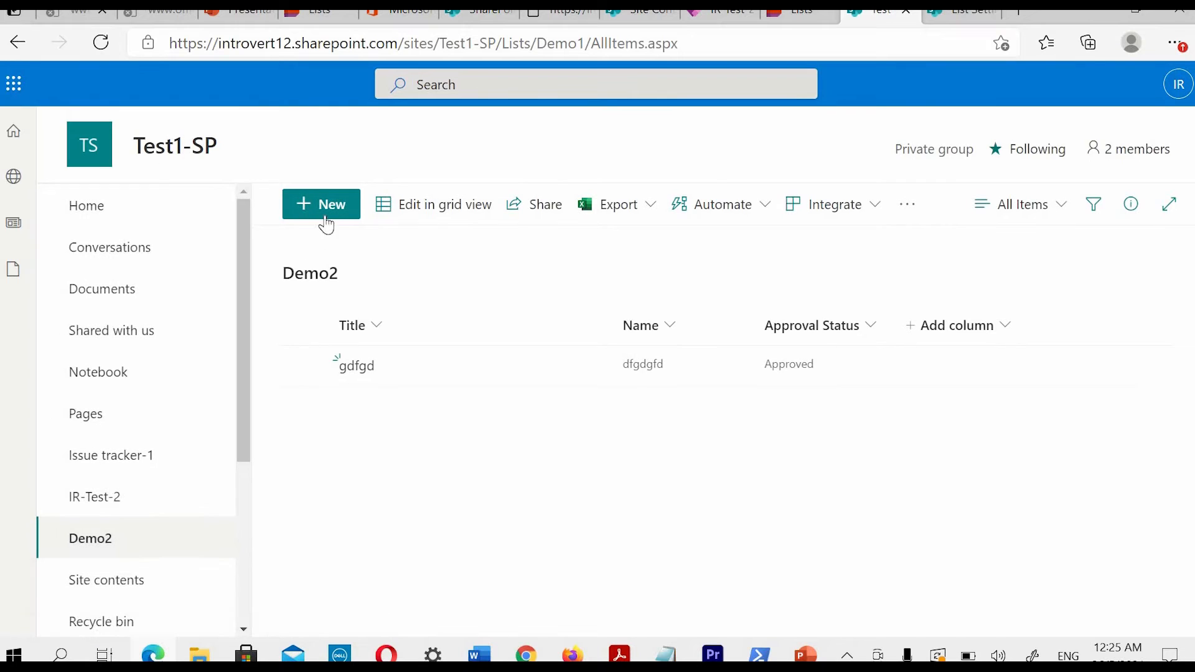
left_click(326, 216)
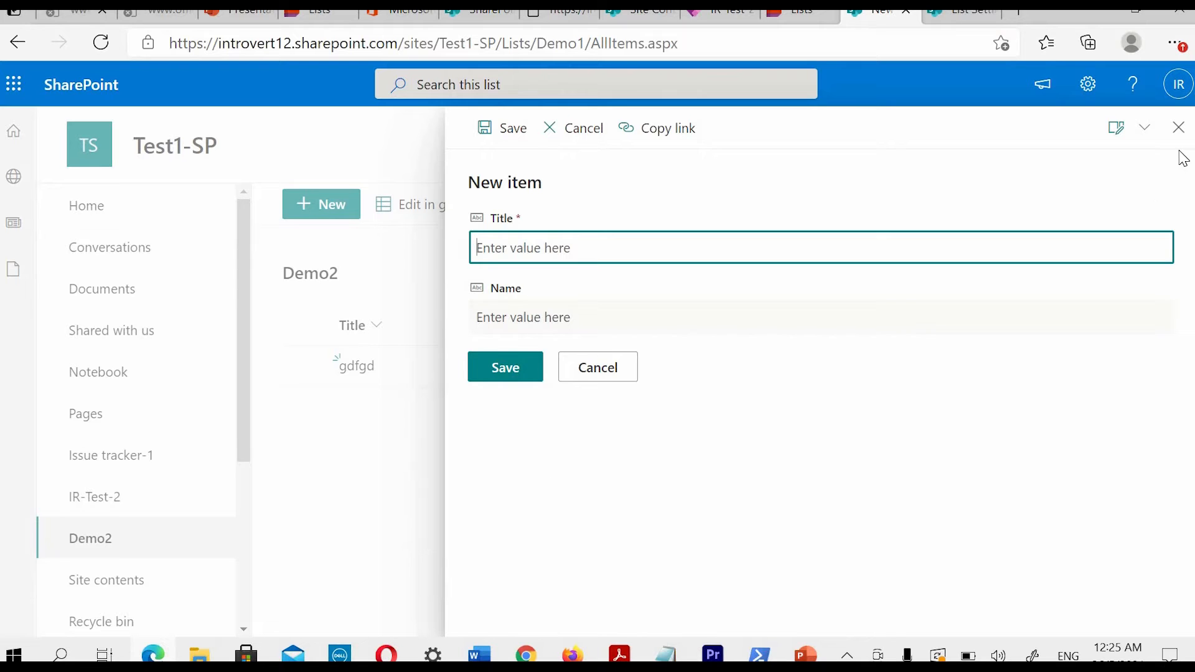
left_click(1178, 128)
Step: Reopen the advanced settings to review the attachments and folders options, and recheck the list's blank new item form
left_click(946, 11)
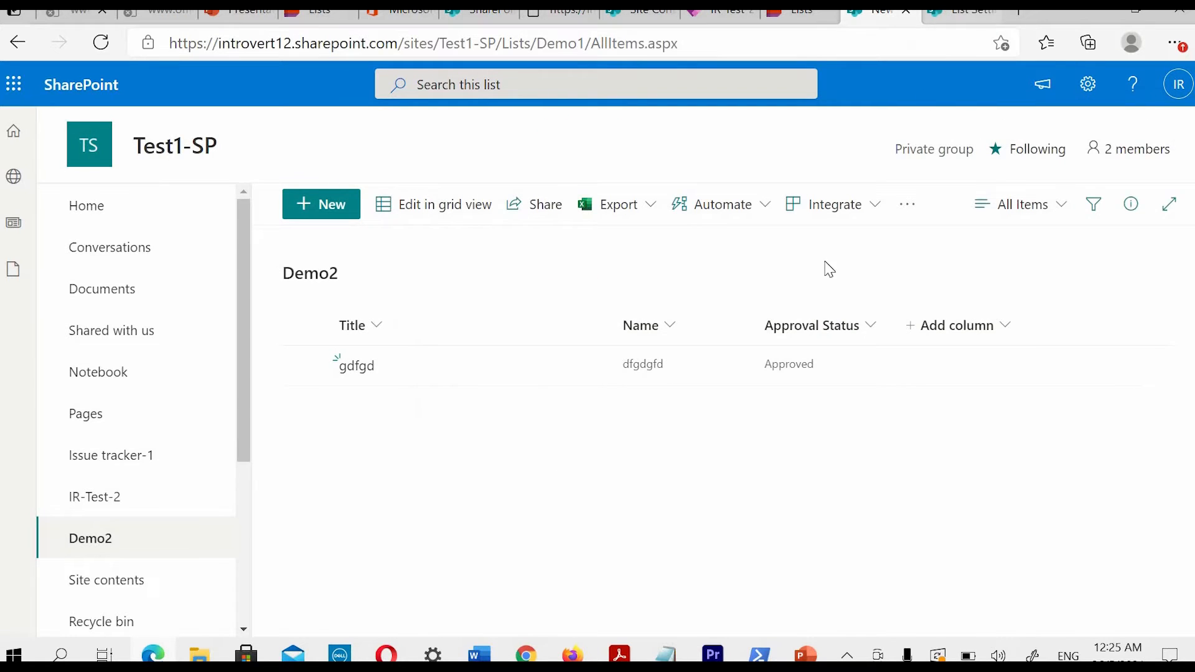
left_click(260, 469)
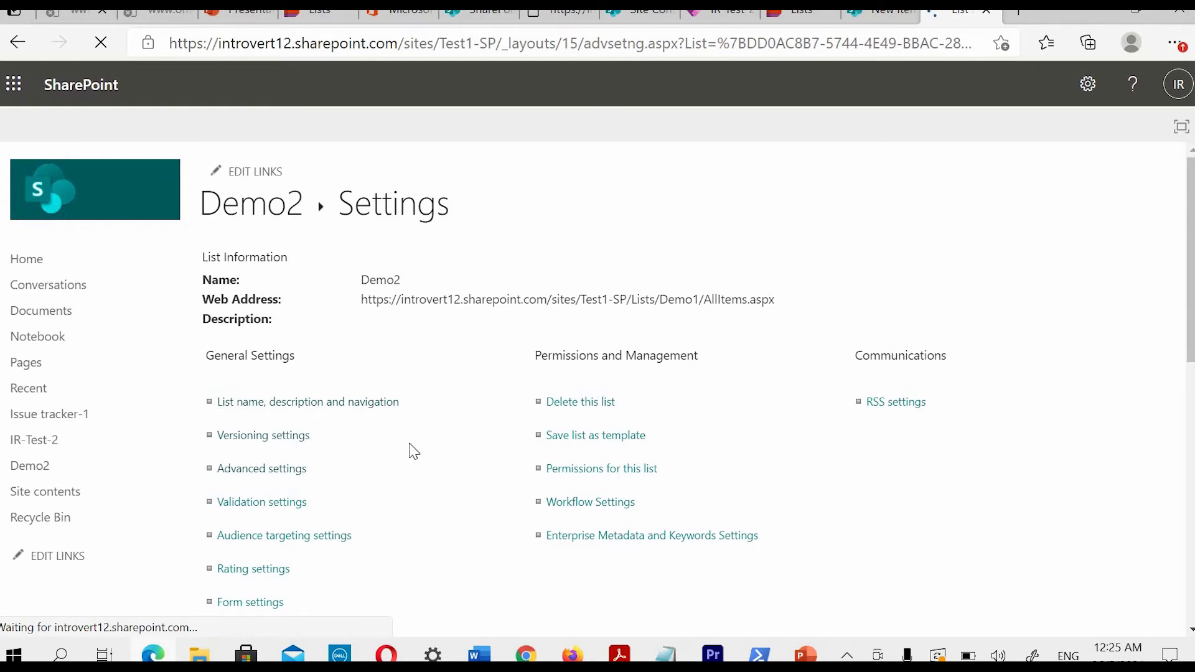
scroll(622, 428, "down", 5)
scroll(642, 427, "down", 2)
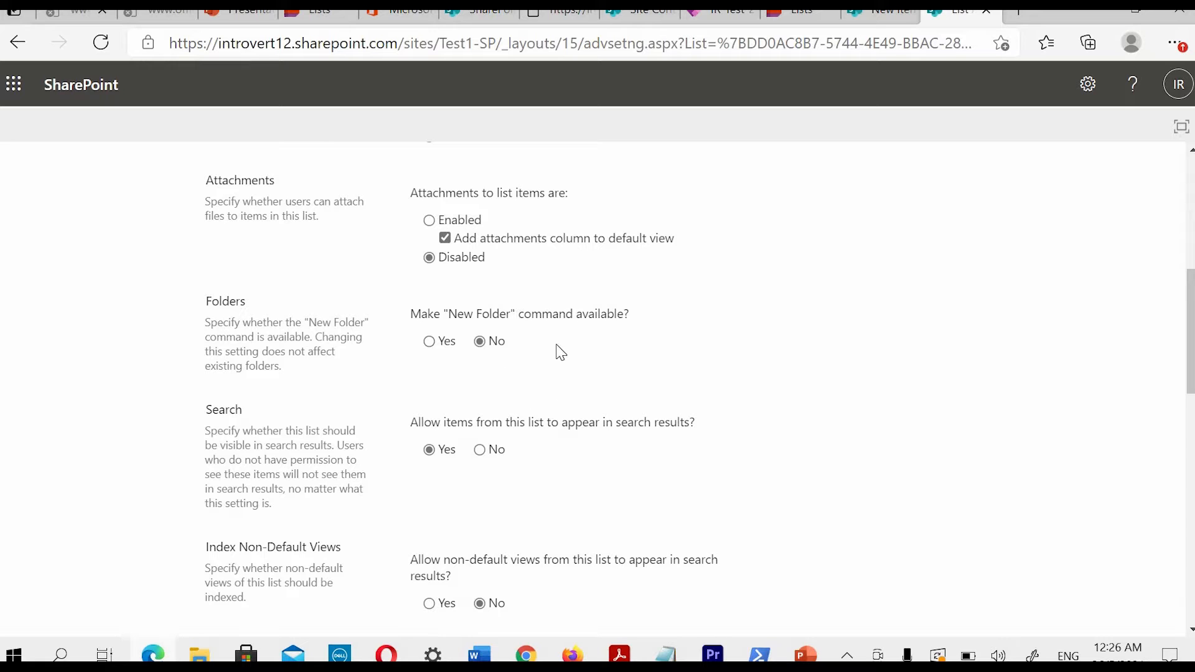
left_click(875, 14)
left_click(319, 210)
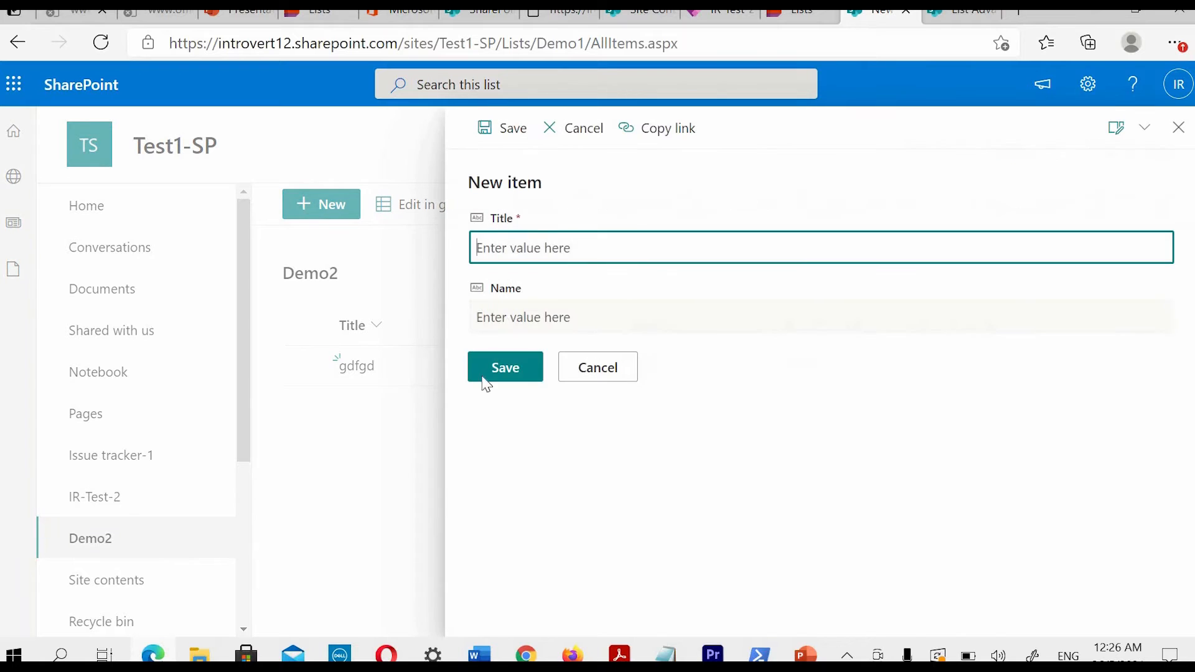
left_click(1178, 127)
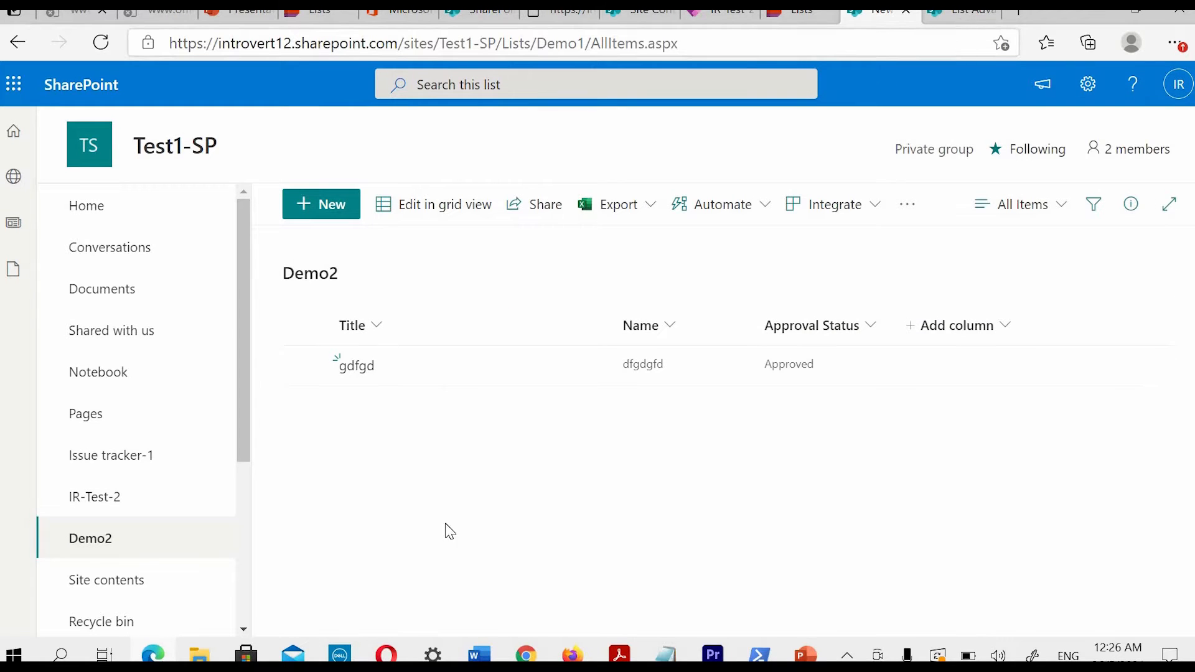
Step: Make the "New Folder" command available for Demo2 and save the advanced settings
left_click(958, 13)
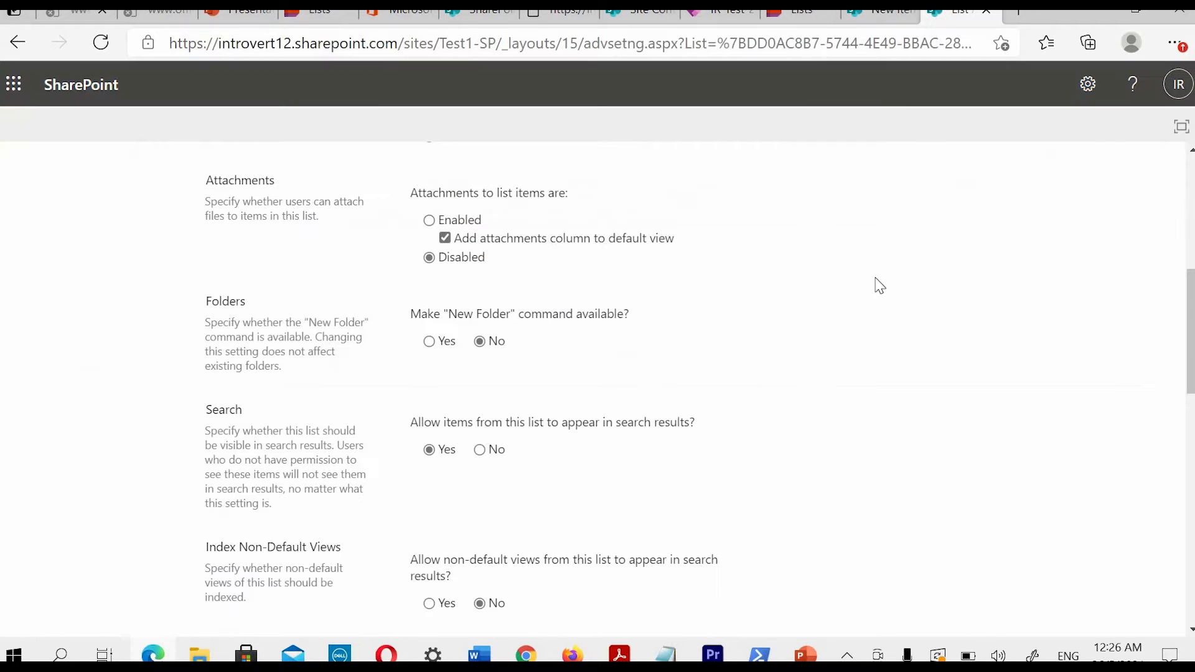
left_click(431, 346)
scroll(979, 404, "down", 10)
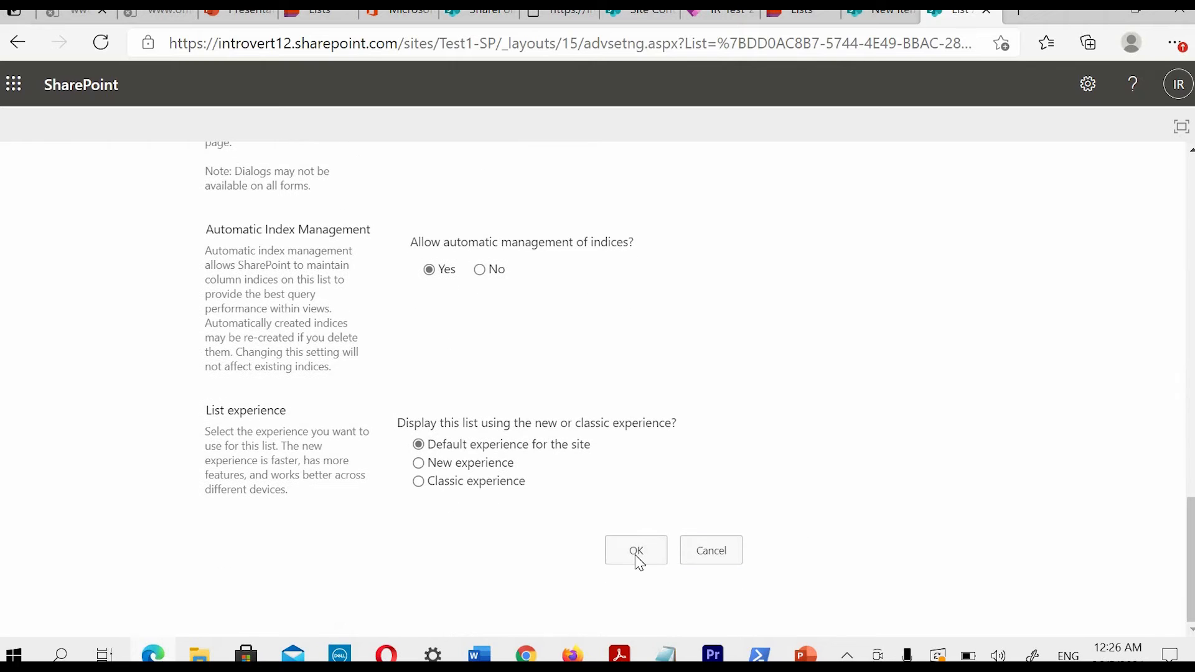
left_click(637, 557)
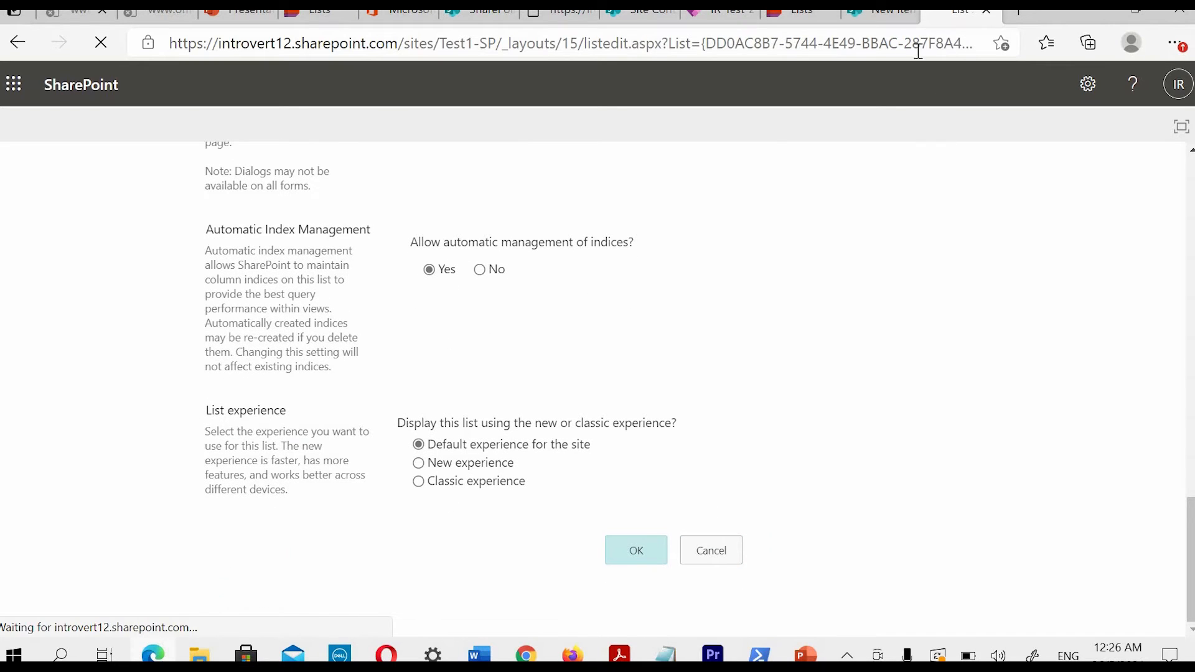
Step: Reload the Demo2 list and try out folder creation with the name "sfsd", closing the dialog without creating the folder
left_click(878, 12)
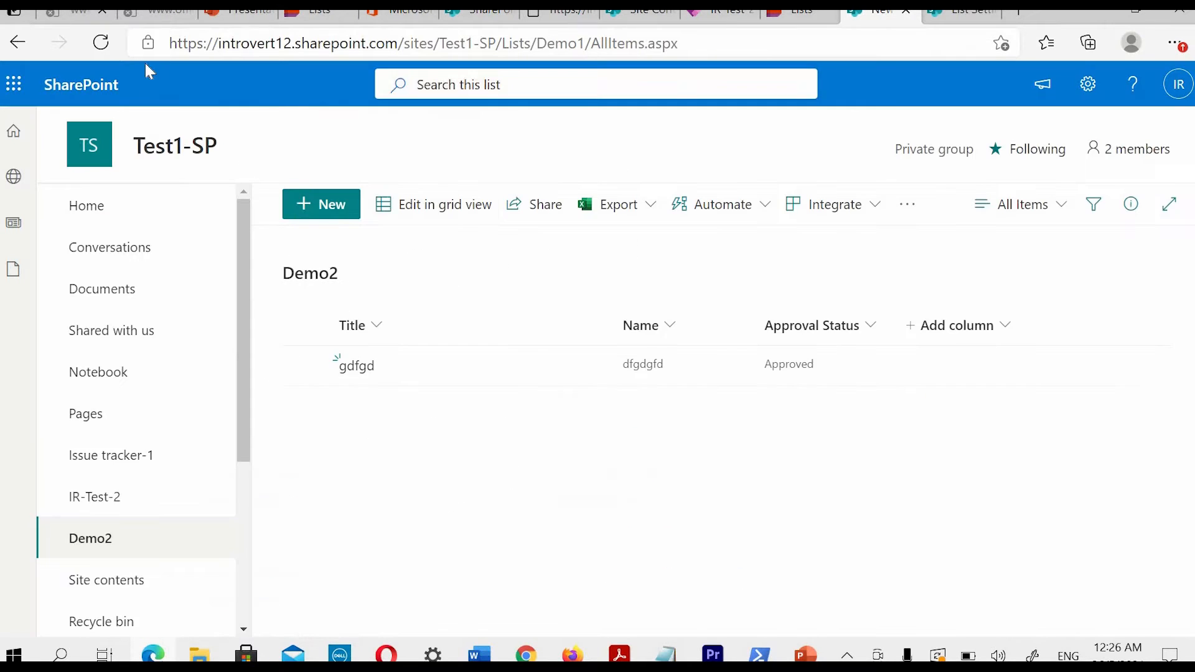
left_click(100, 43)
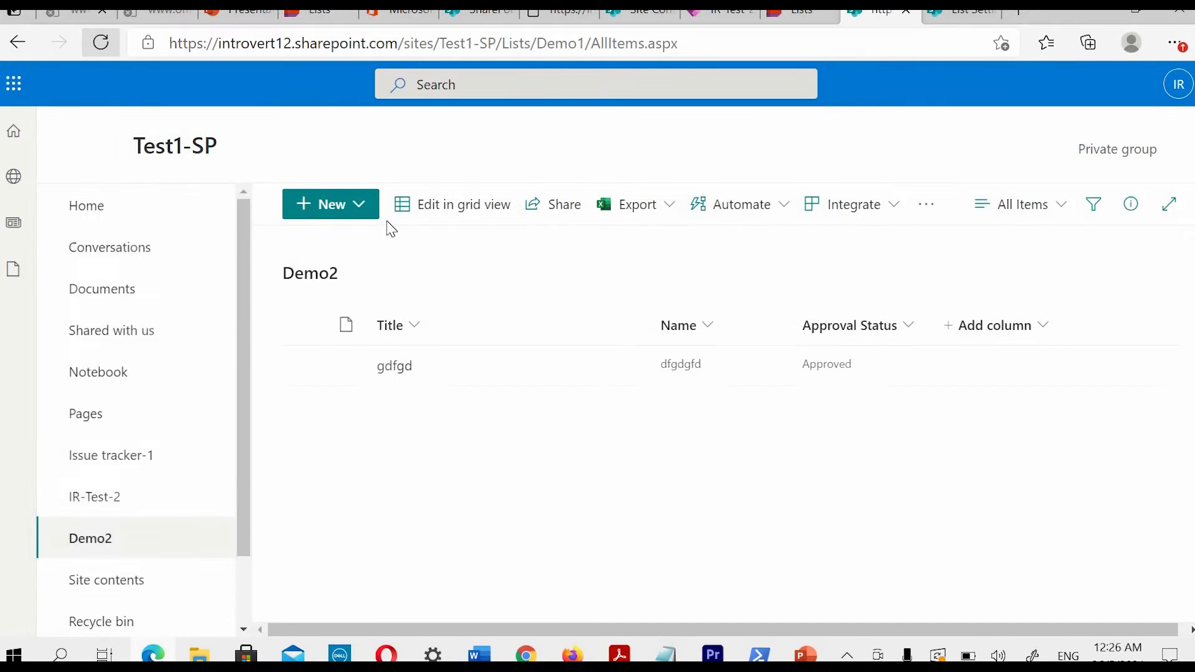
left_click(364, 208)
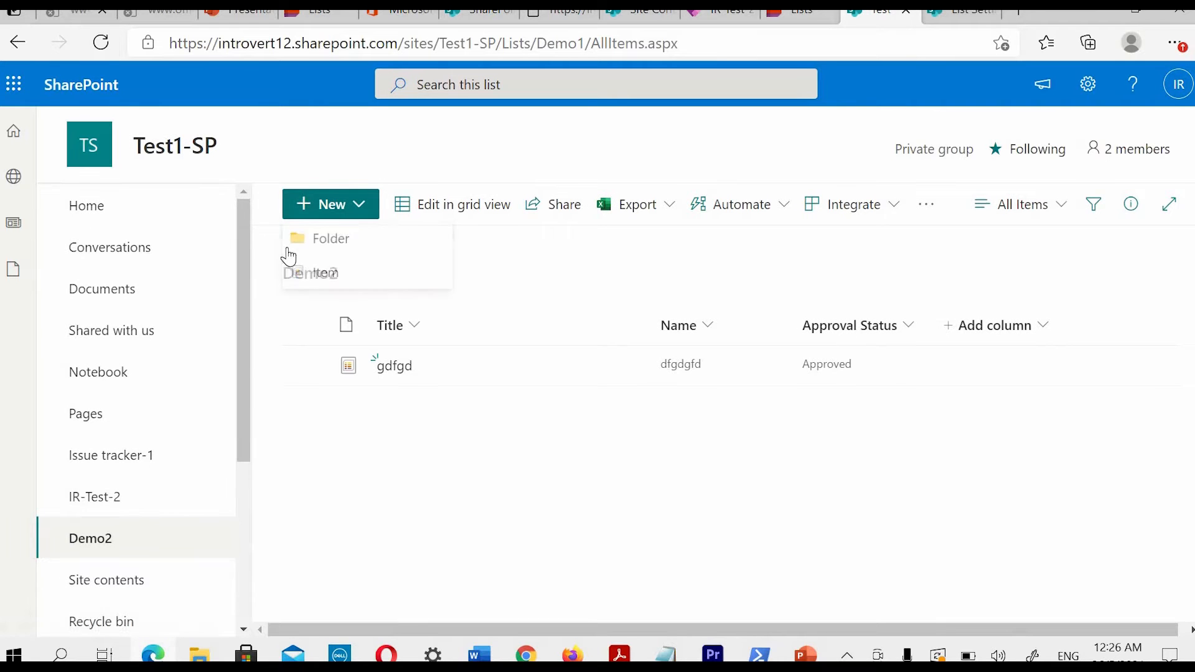
left_click(349, 256)
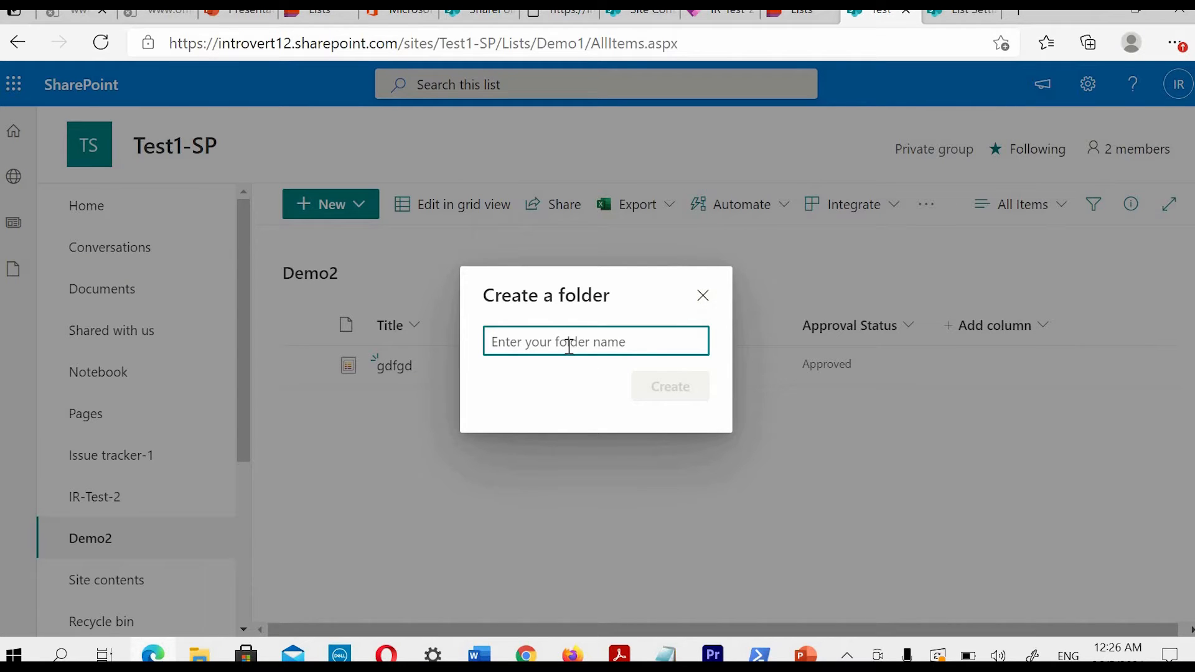
type("sfsd")
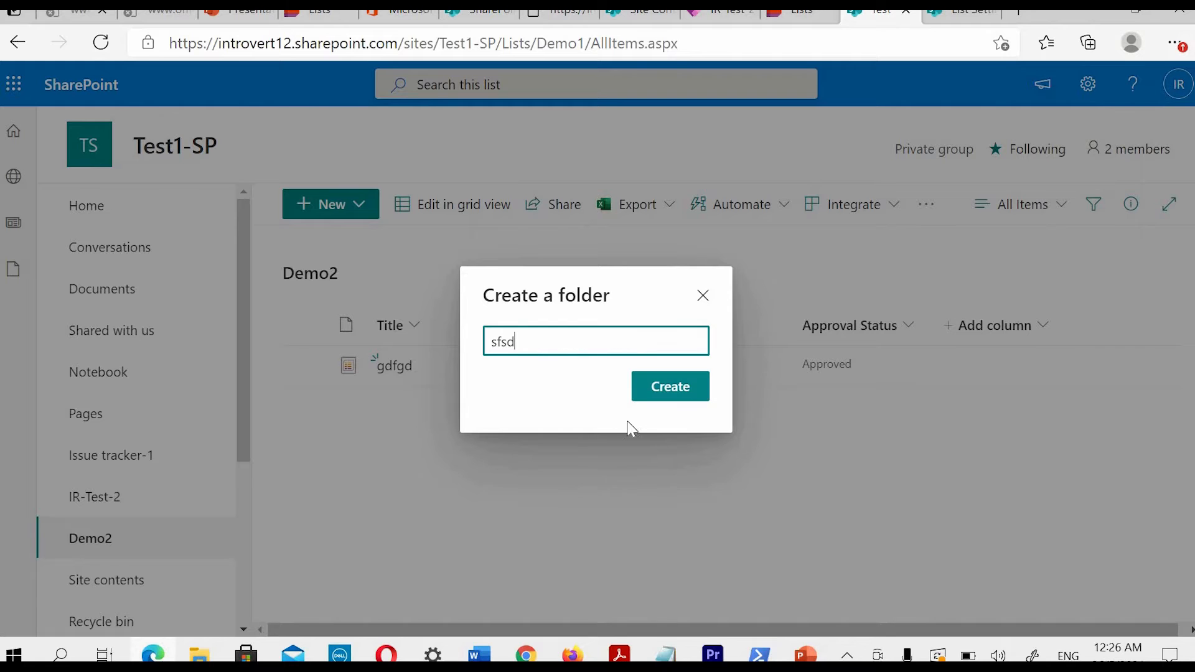
left_click(706, 299)
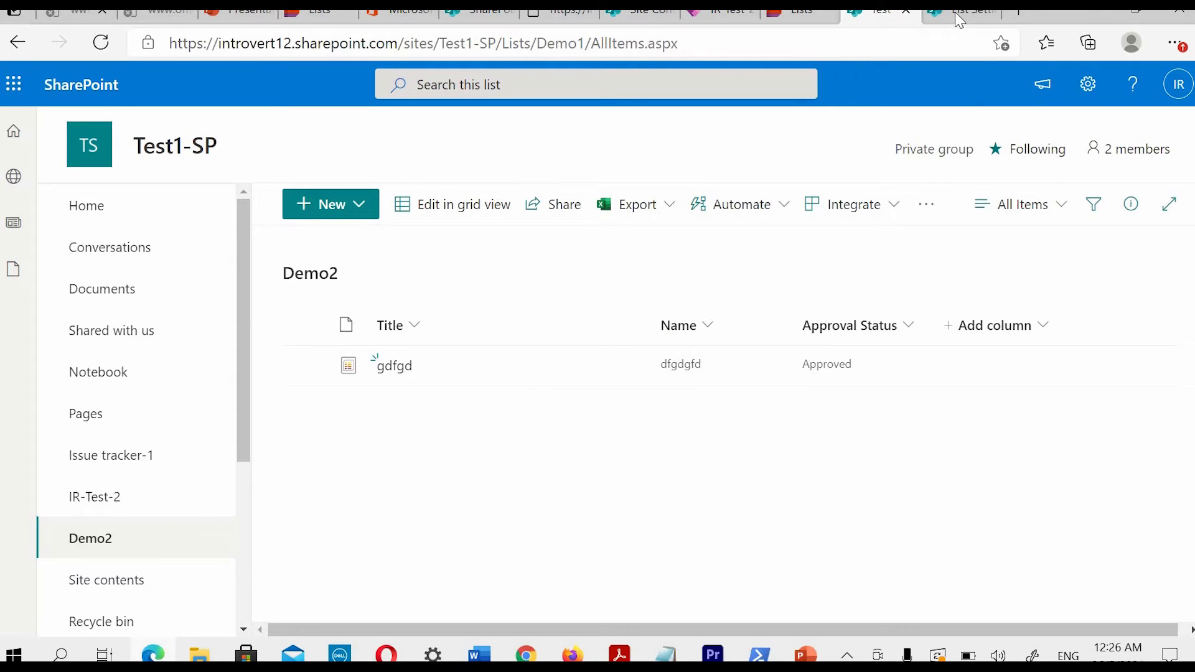
Step: In Demo2's advanced settings, set the "New Folder" command to No and attachments to Enabled
left_click(961, 11)
scroll(608, 436, "down", 5)
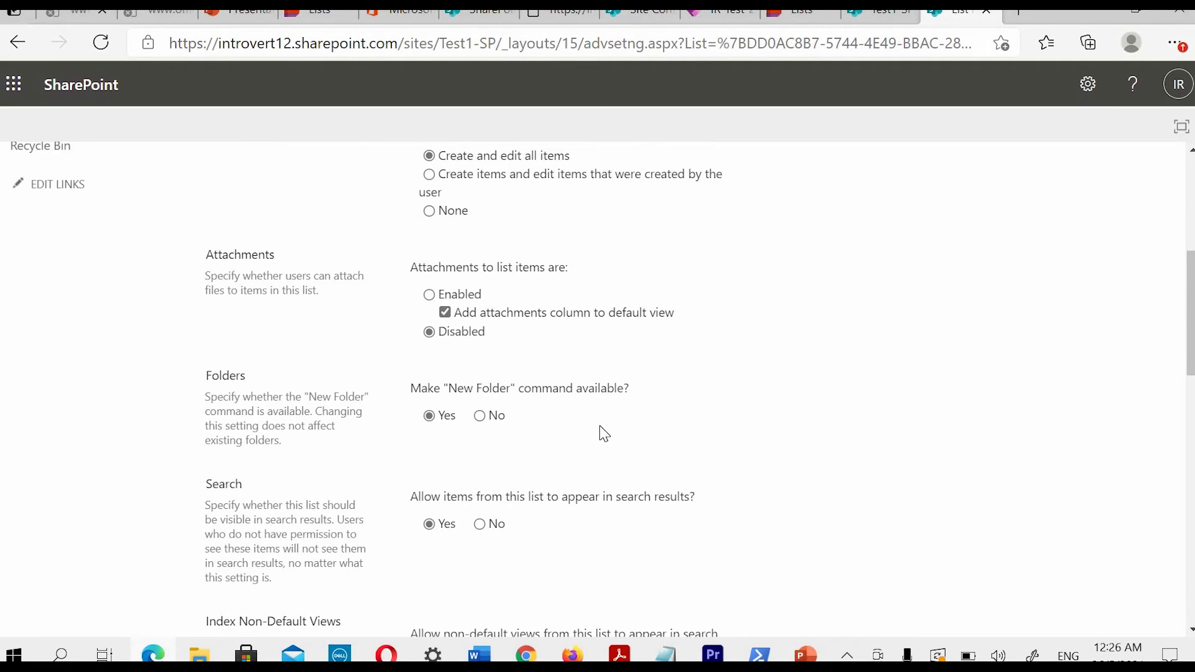
left_click(481, 415)
left_click(428, 294)
scroll(440, 361, "down", 2)
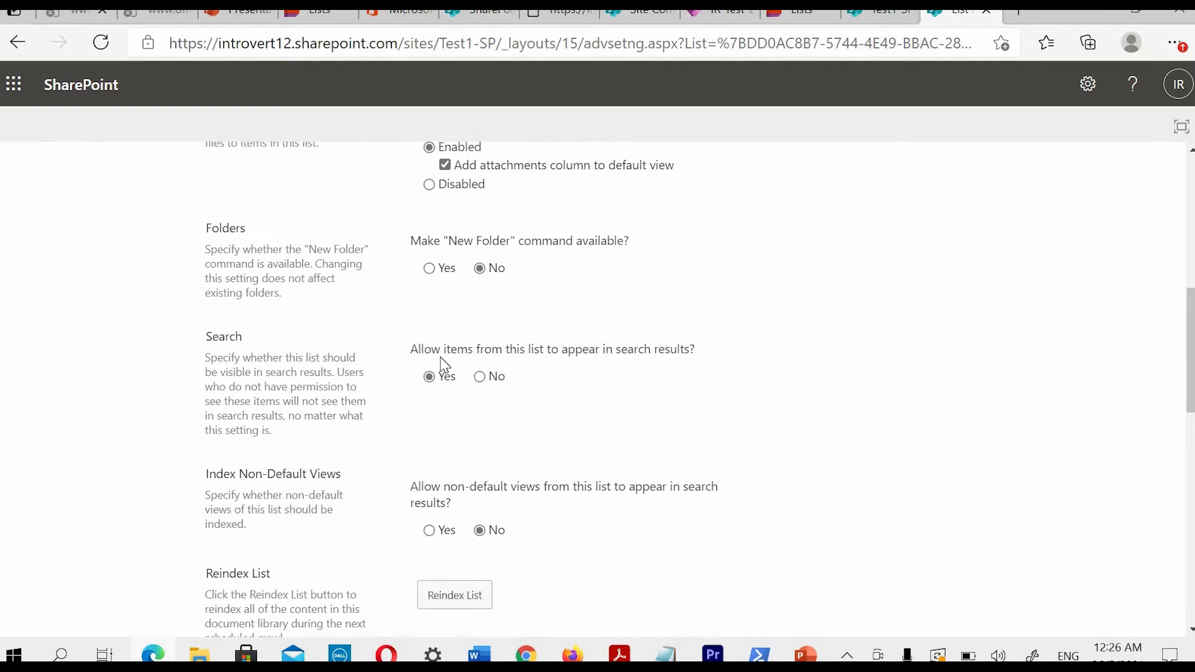
Step: Examine the search, non-default view indexing, Reindex List and offline client availability settings and their descriptions
left_click_drag(457, 347, 677, 348)
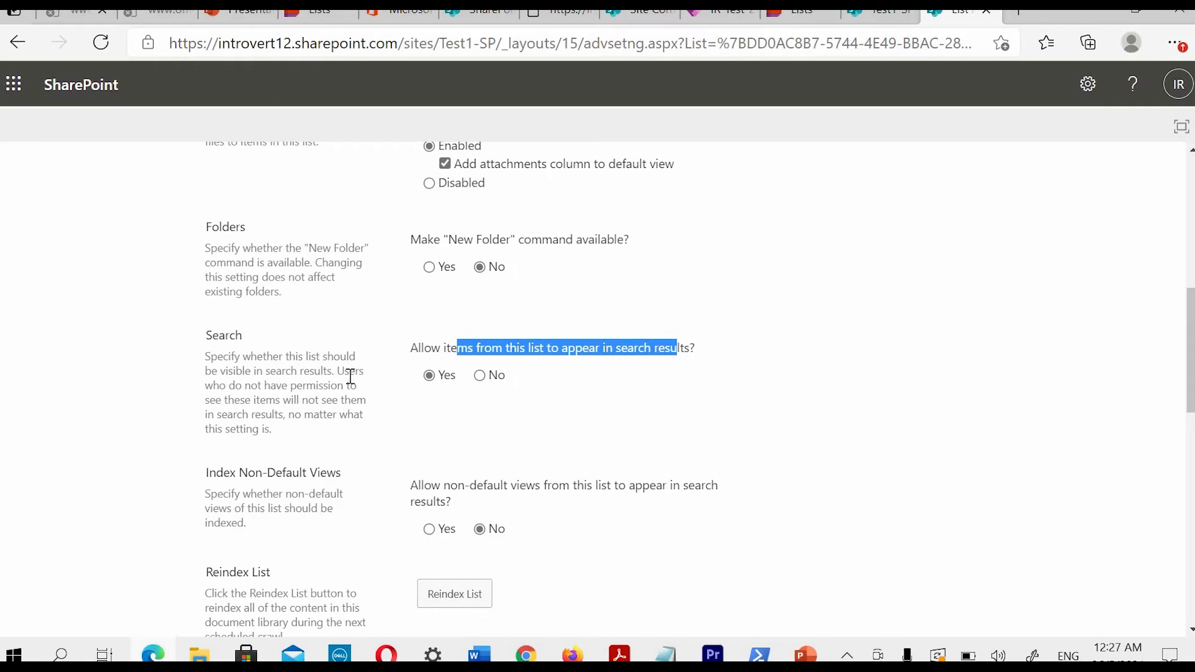
scroll(313, 402, "down", 1)
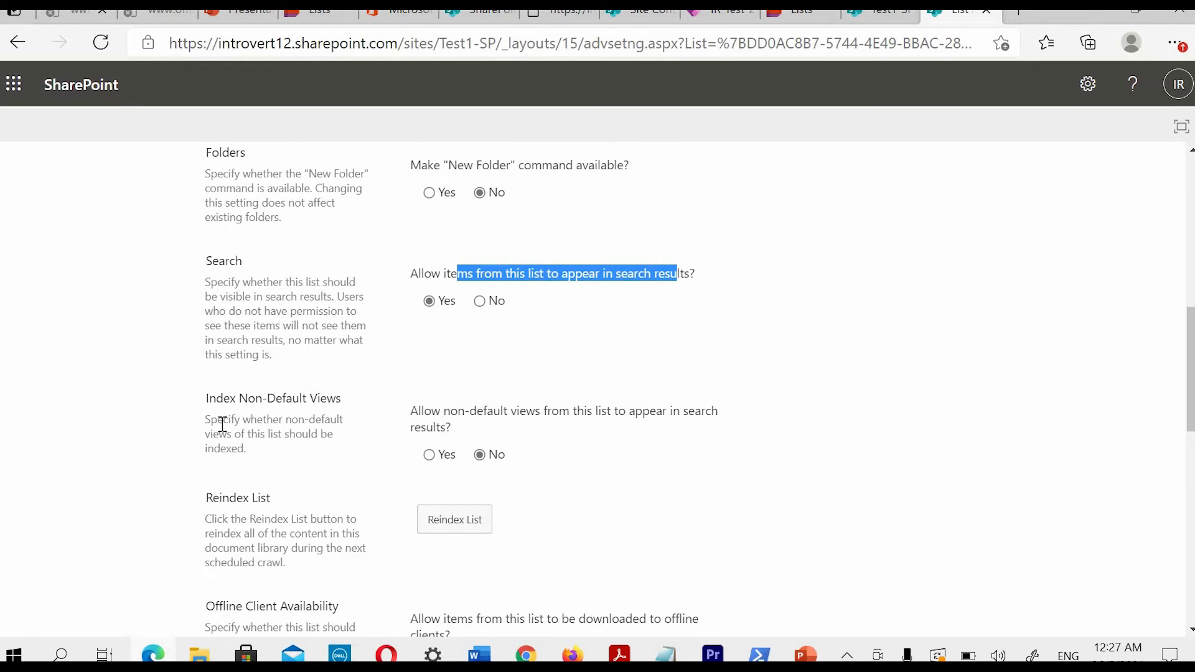
left_click_drag(222, 421, 719, 412)
left_click(640, 439)
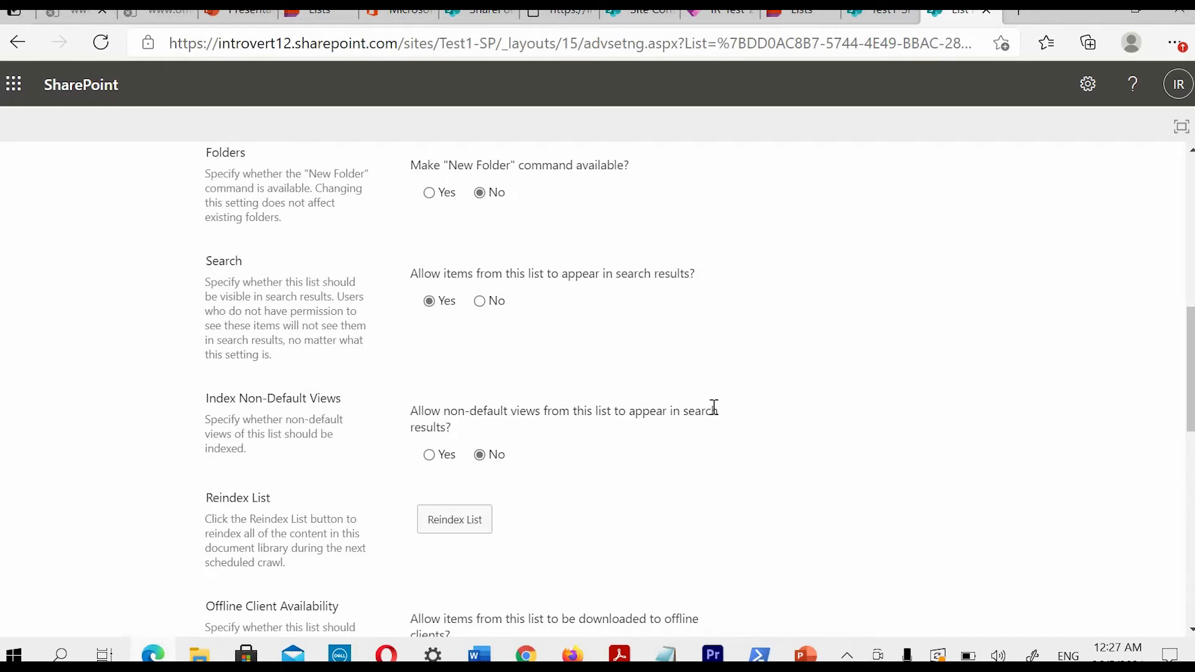
scroll(255, 373, "down", 2)
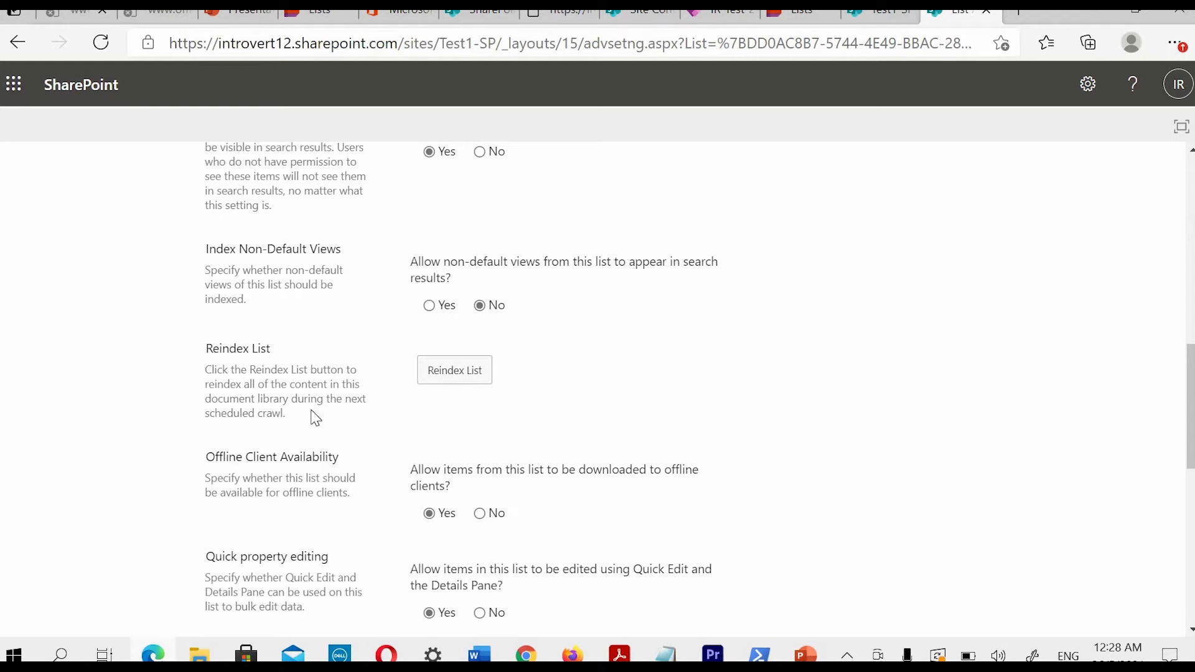
left_click_drag(299, 419, 234, 369)
left_click(293, 422)
left_click_drag(286, 416, 214, 370)
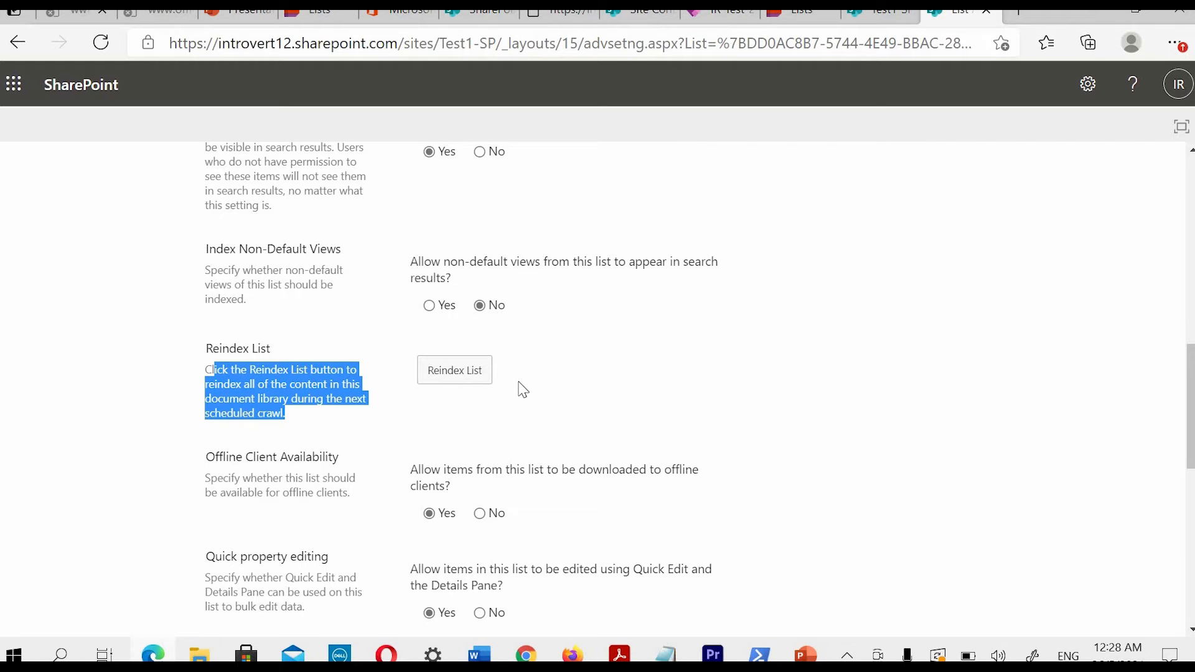
scroll(623, 373, "down", 2)
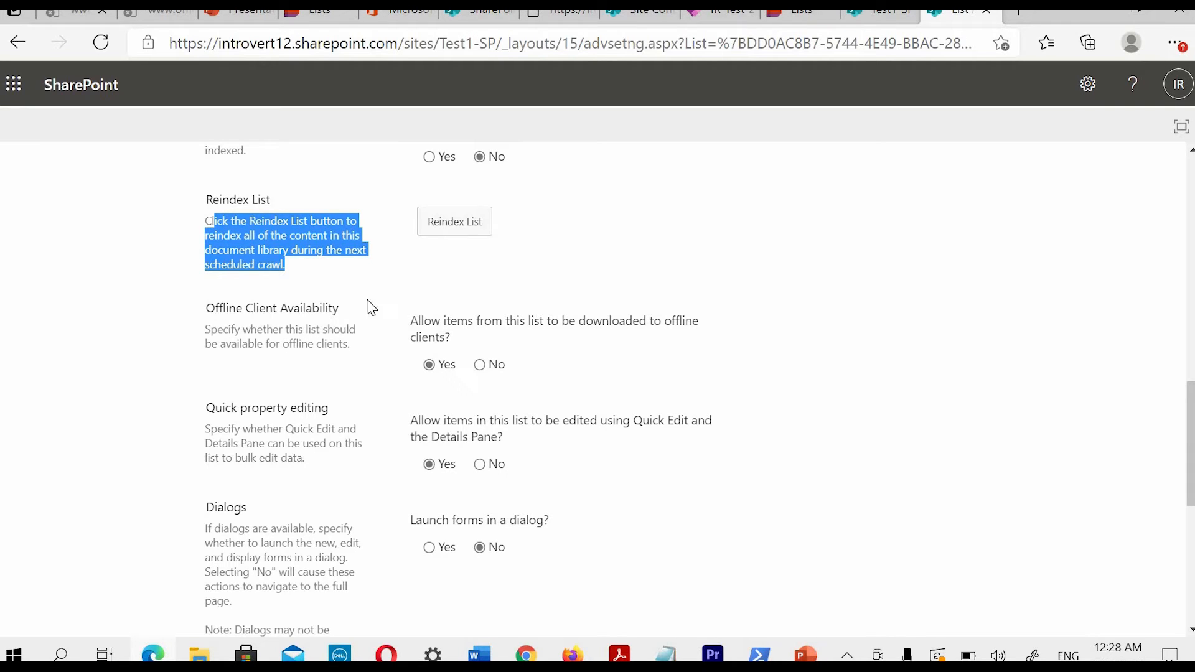
left_click_drag(223, 329, 296, 328)
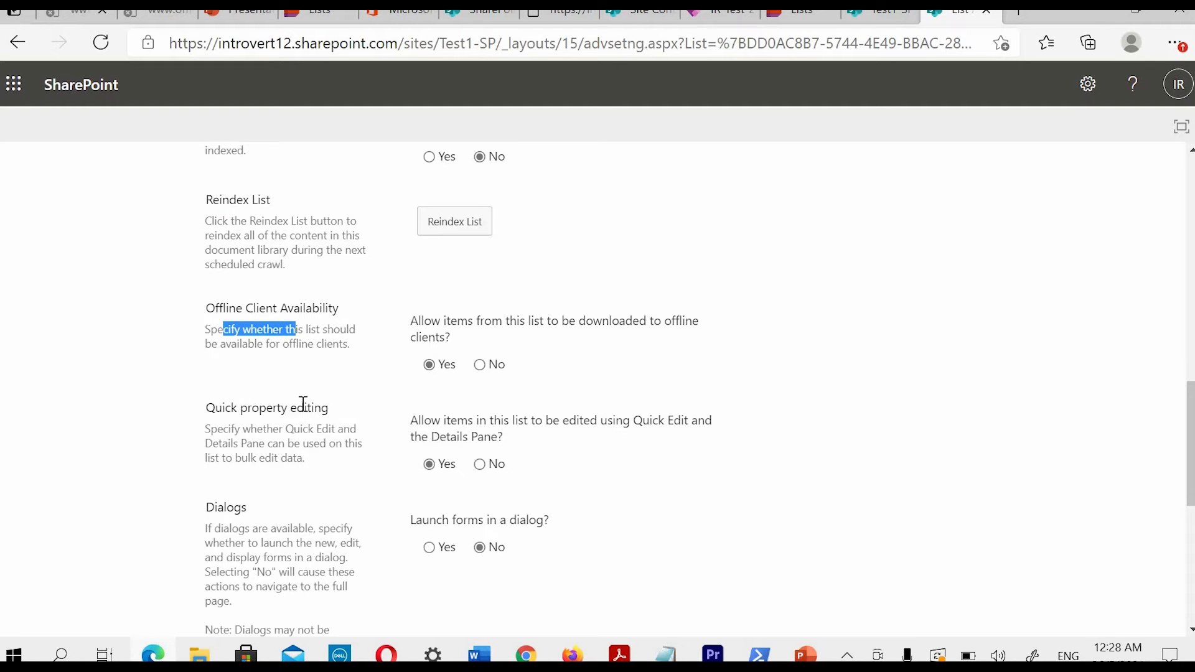
Step: Review the Quick property editing setting and try grid view editing in the Demo2 list, exiting without changes
left_click_drag(240, 408, 309, 428)
scroll(309, 428, "down", 1)
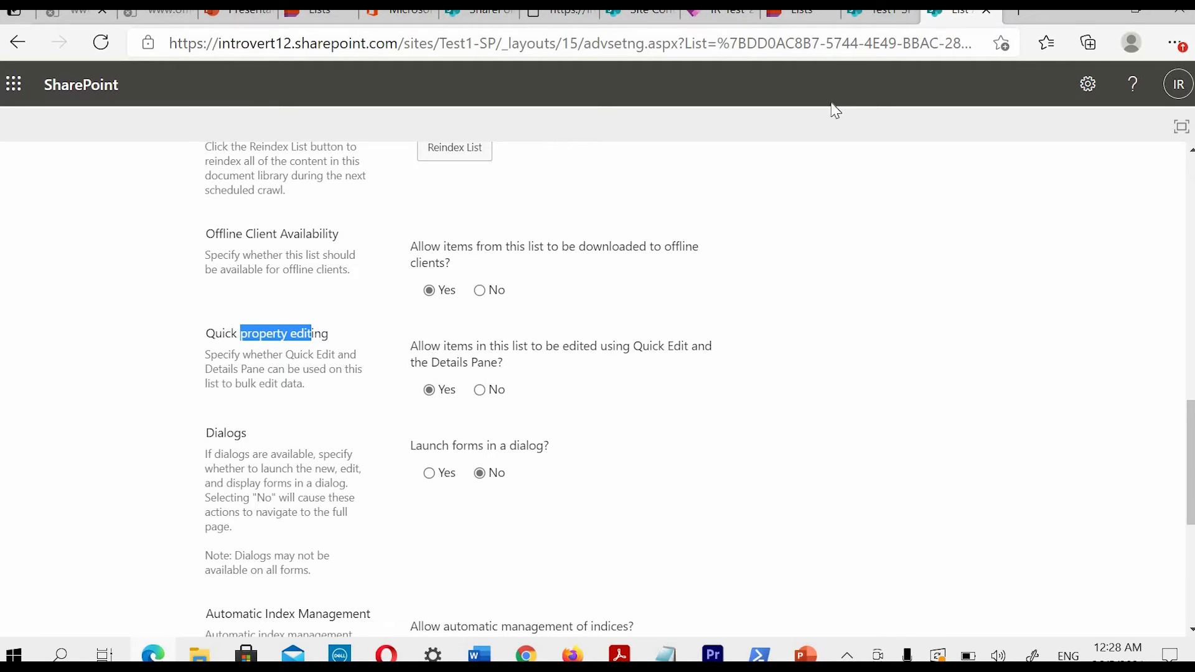
left_click(872, 12)
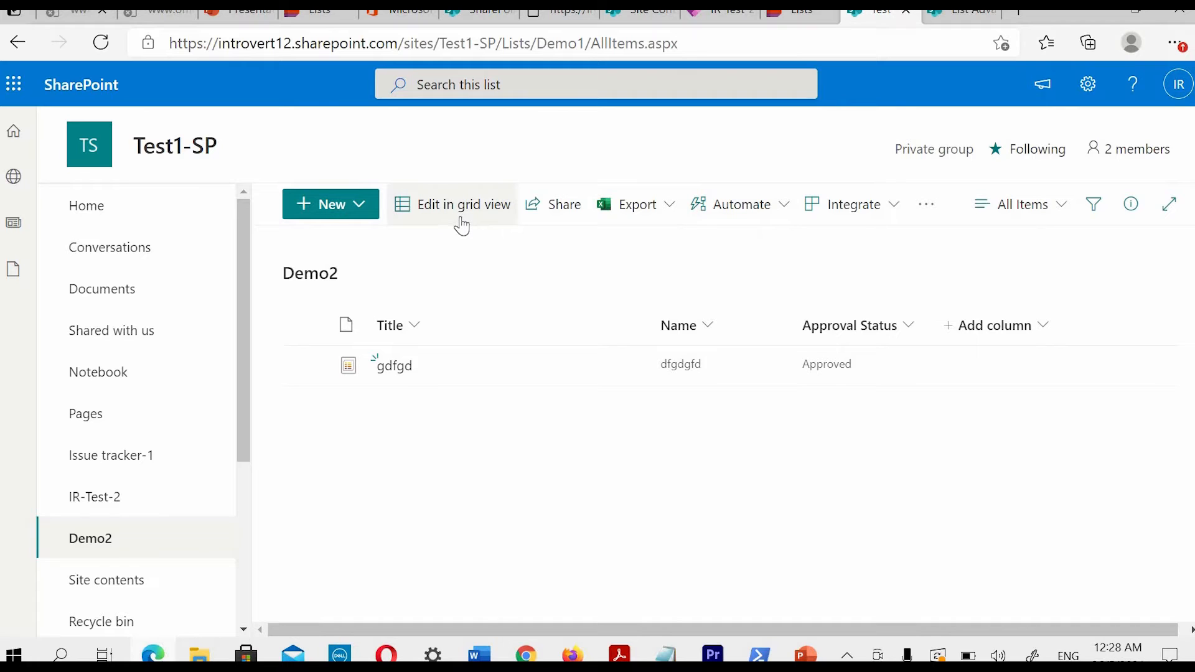
left_click(462, 227)
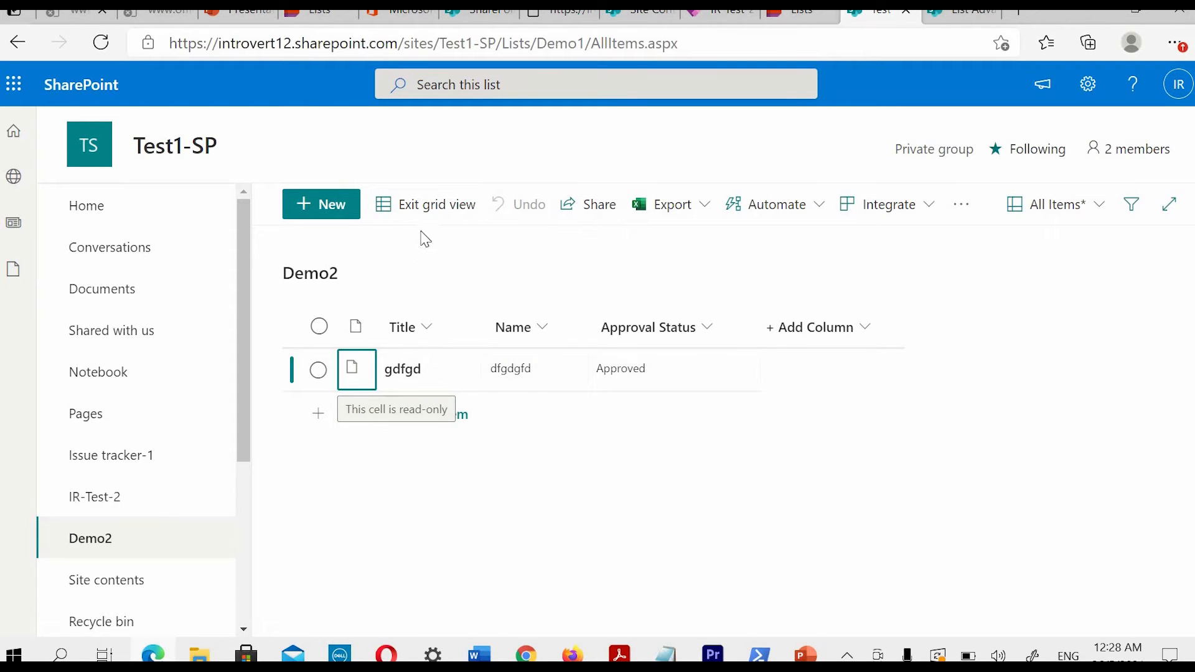
left_click(417, 210)
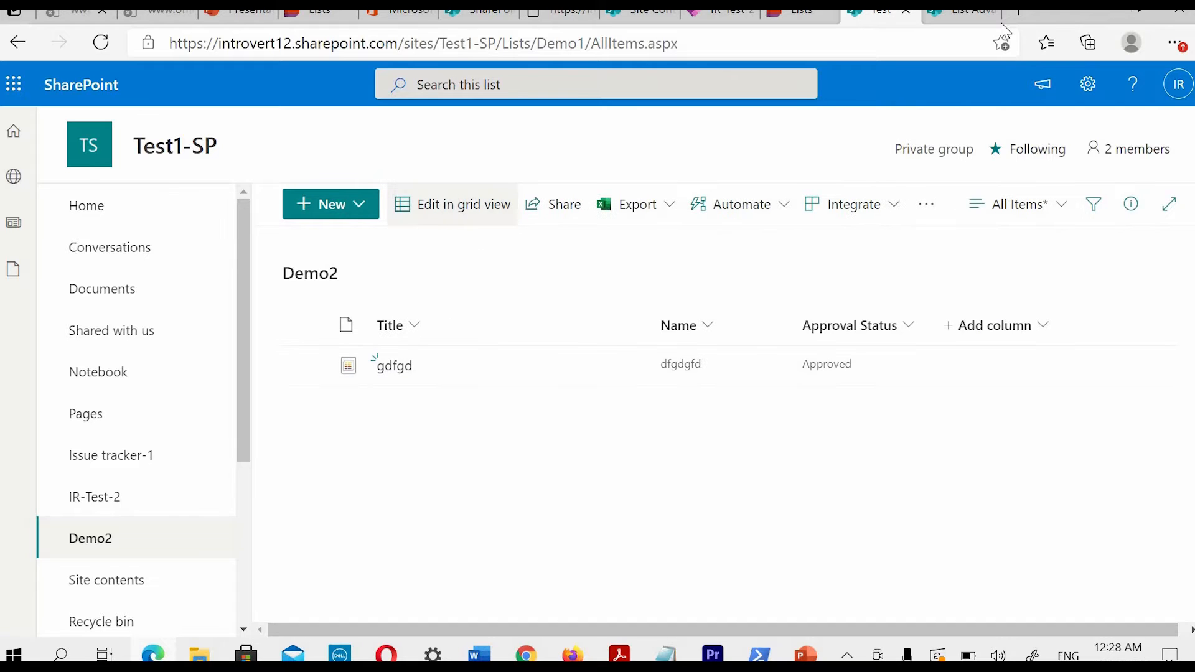
Step: Set Quick property editing to No in Demo2's advanced settings, save, and reload the Demo2 list
left_click(952, 13)
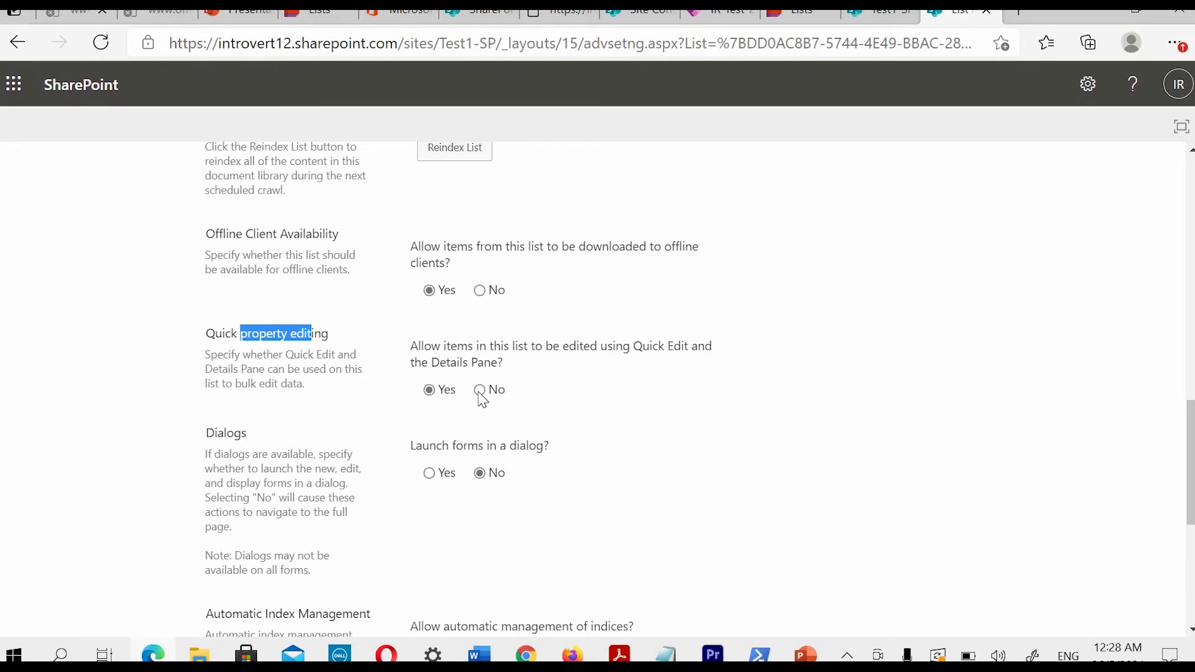
scroll(825, 473, "down", 6)
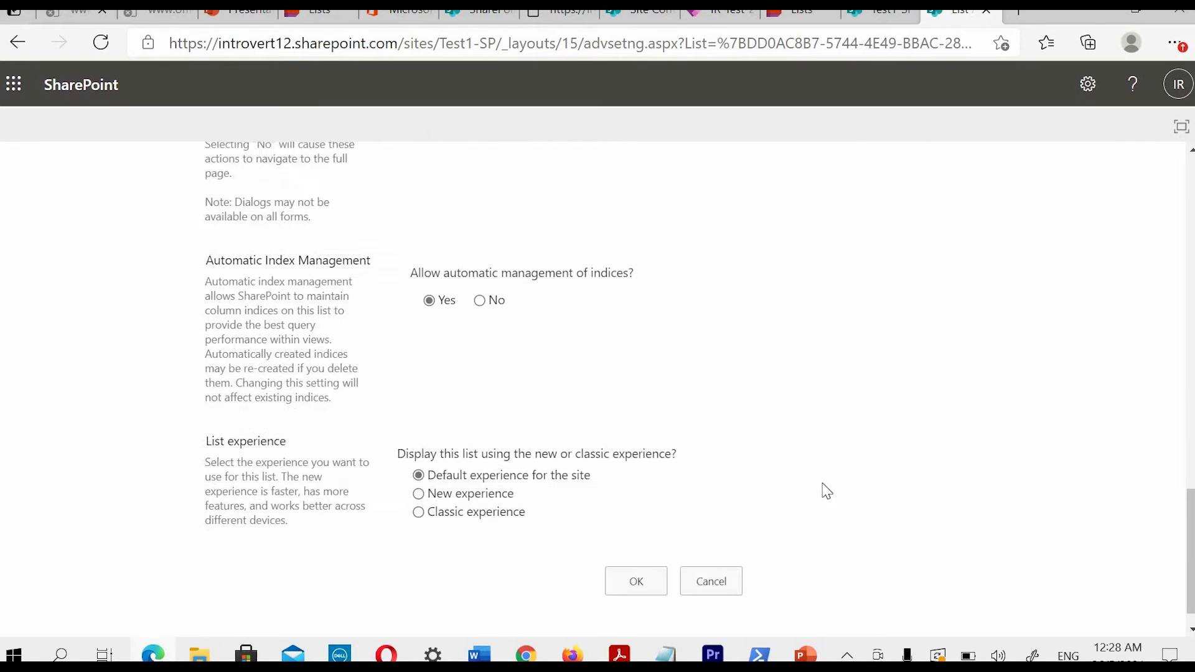
left_click(626, 563)
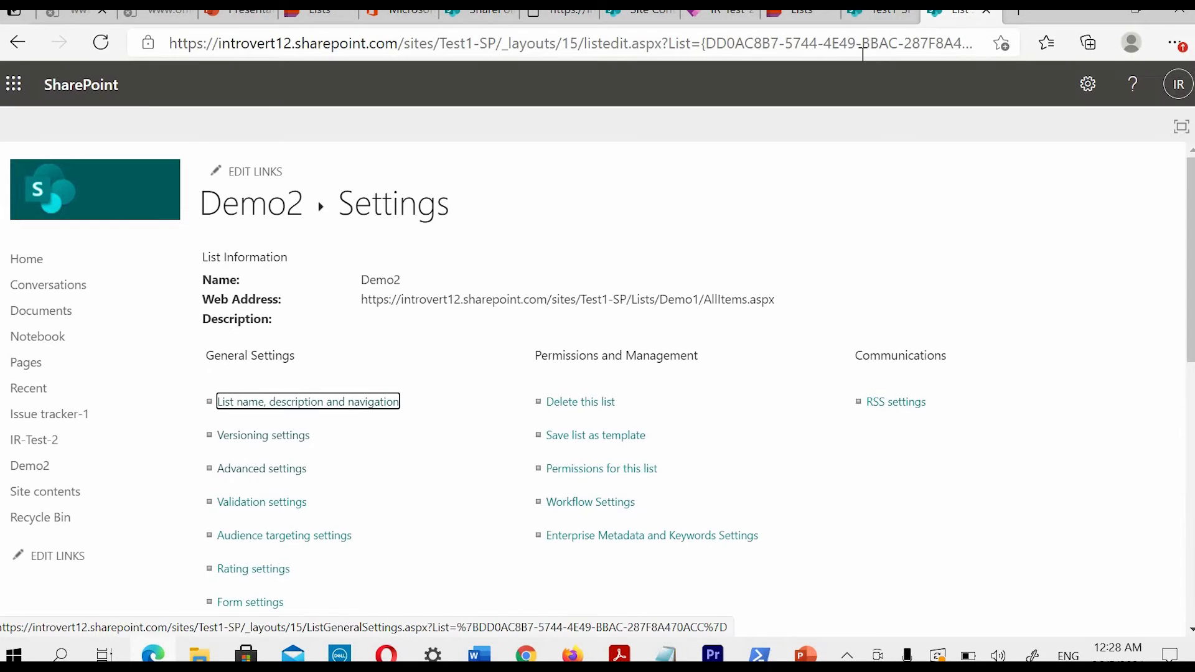
left_click(878, 12)
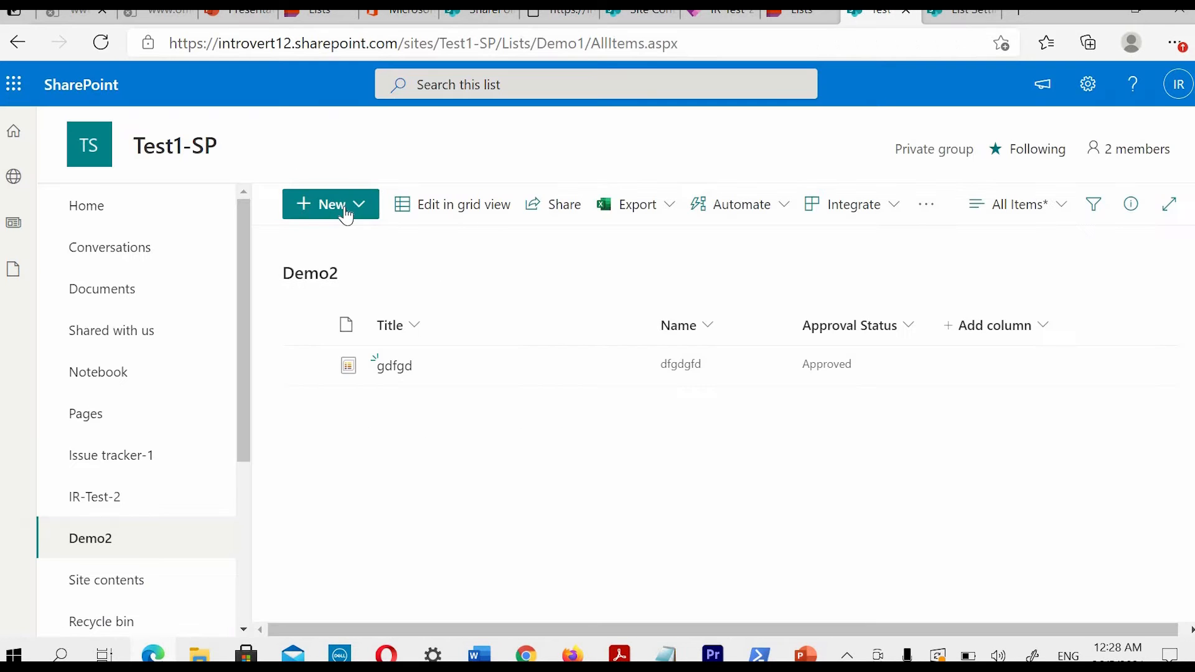
left_click(103, 44)
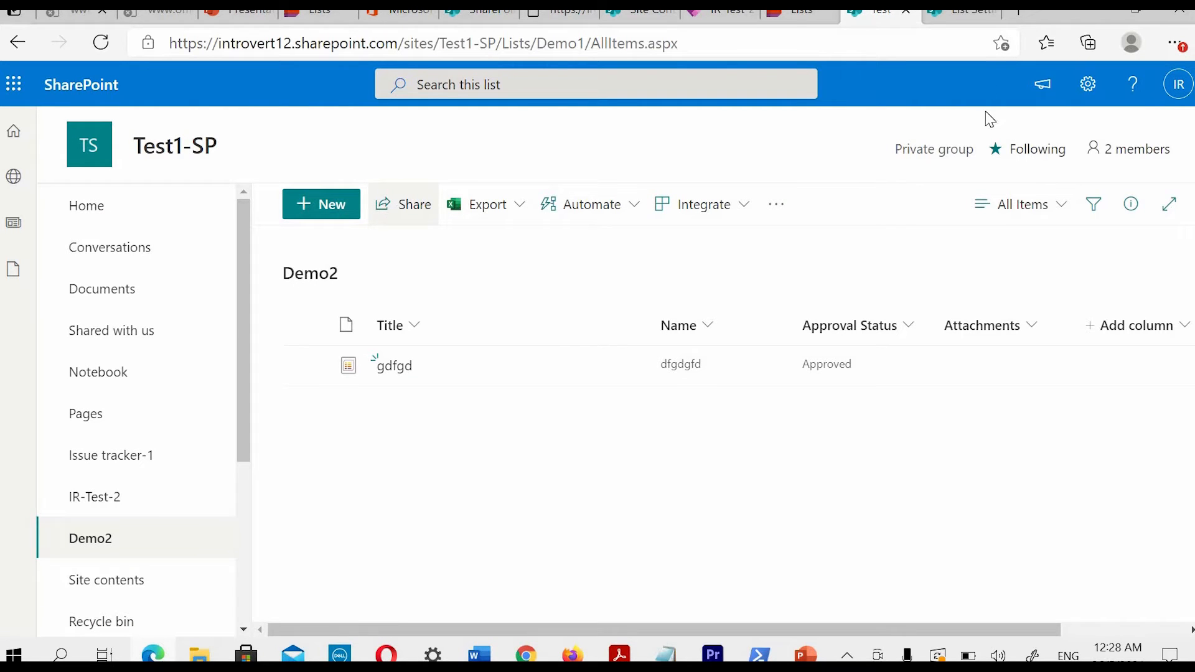
Step: Reopen Demo2's advanced settings and set Quick property editing to Yes
left_click(943, 17)
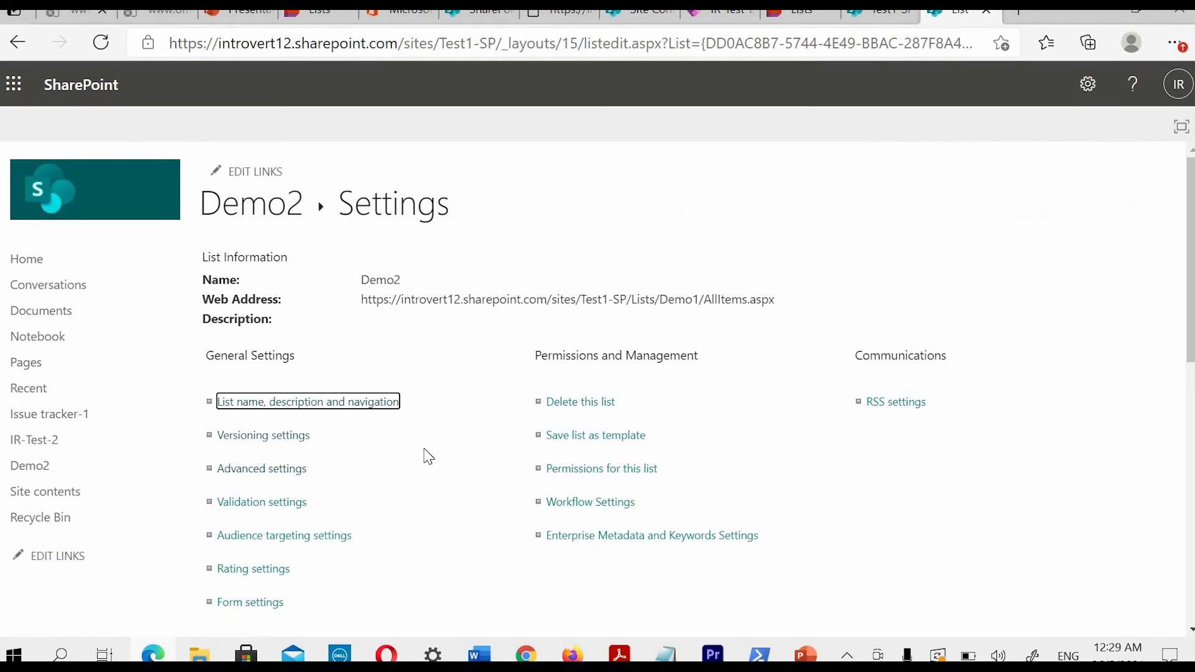
left_click(270, 480)
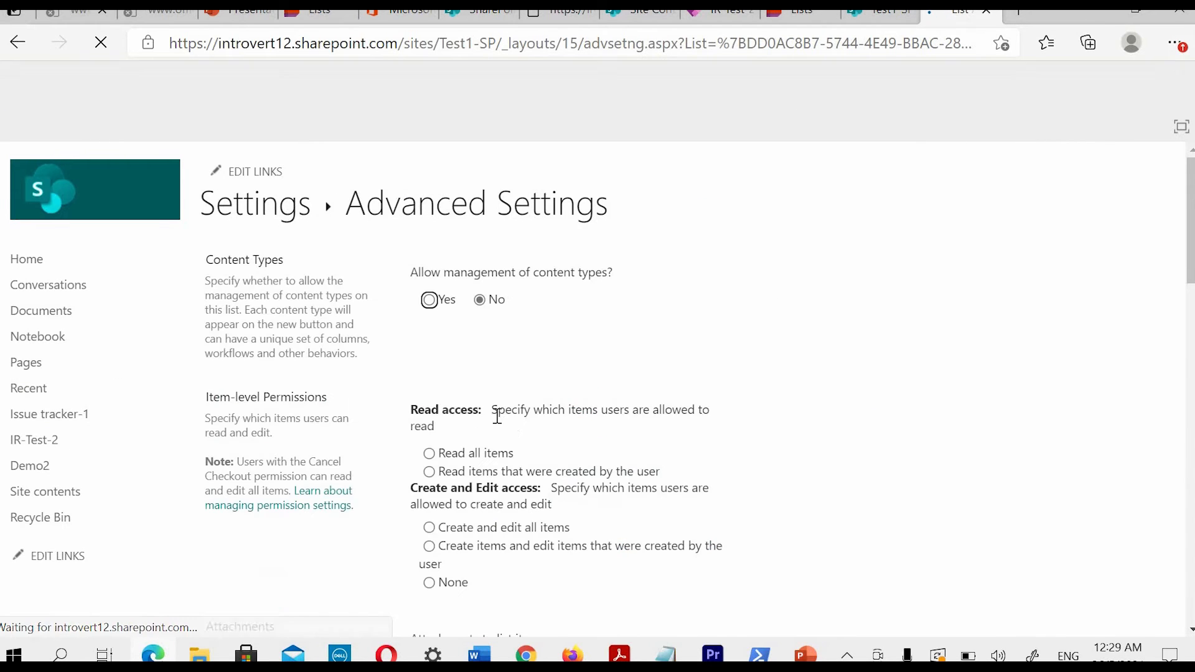
scroll(511, 426, "down", 7)
scroll(514, 428, "down", 7)
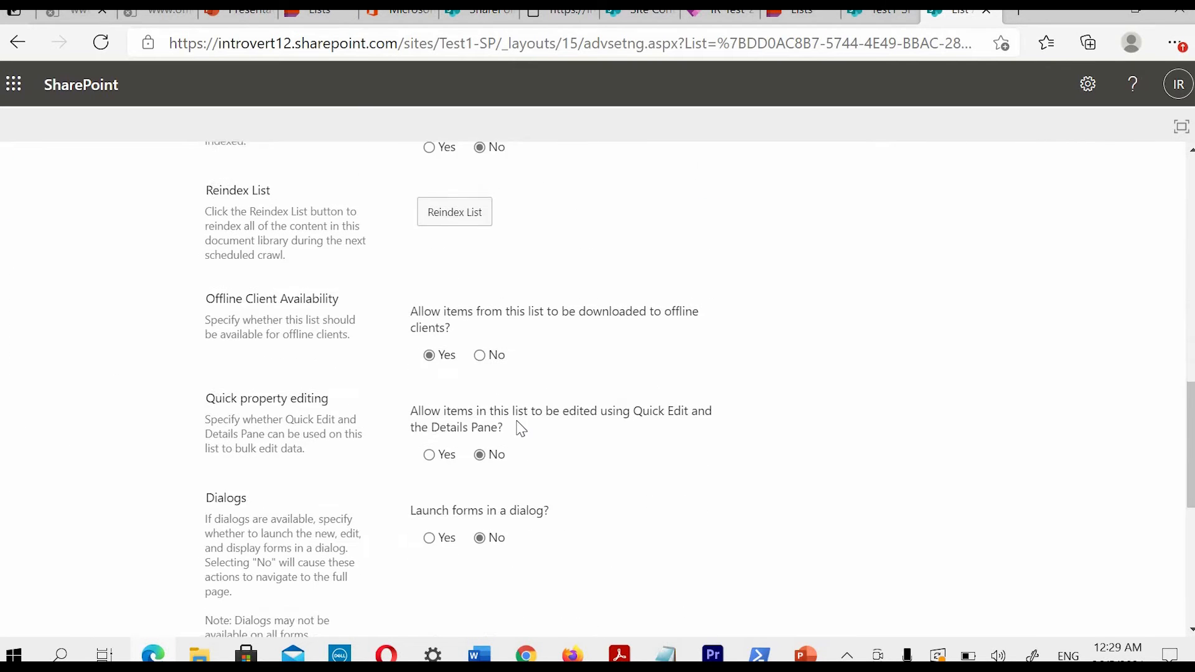
left_click(429, 446)
Step: Open the new item form in the Demo2 list to see how it launches, and close it without saving
scroll(323, 288, "down", 3)
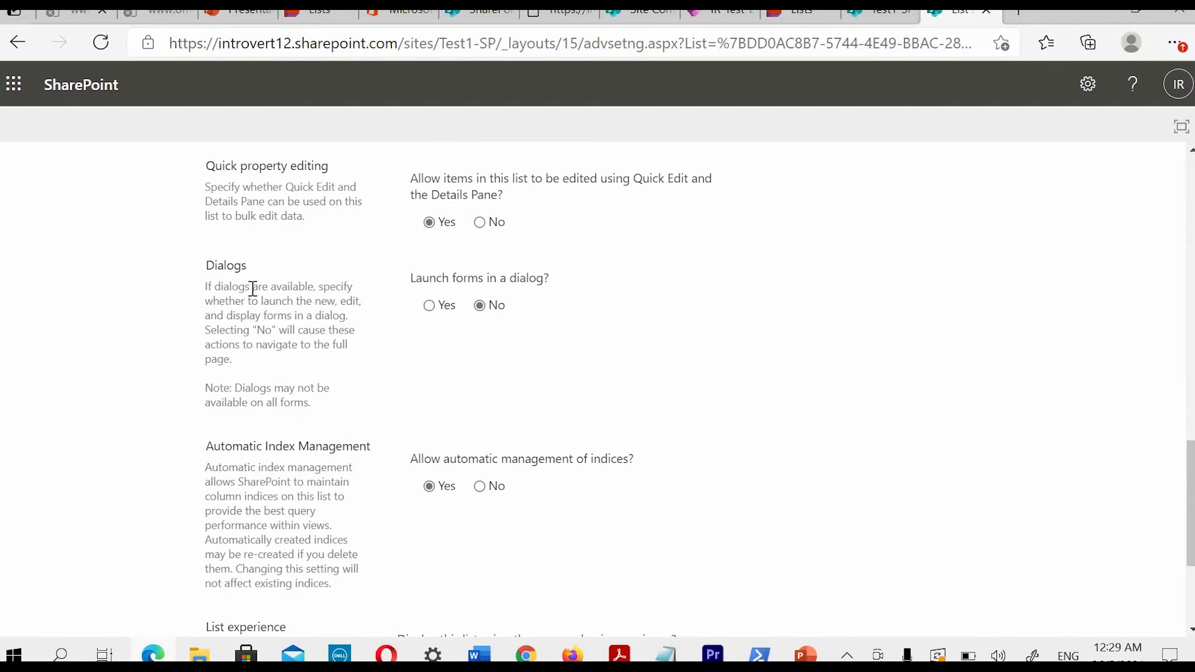
left_click(880, 14)
left_click(342, 211)
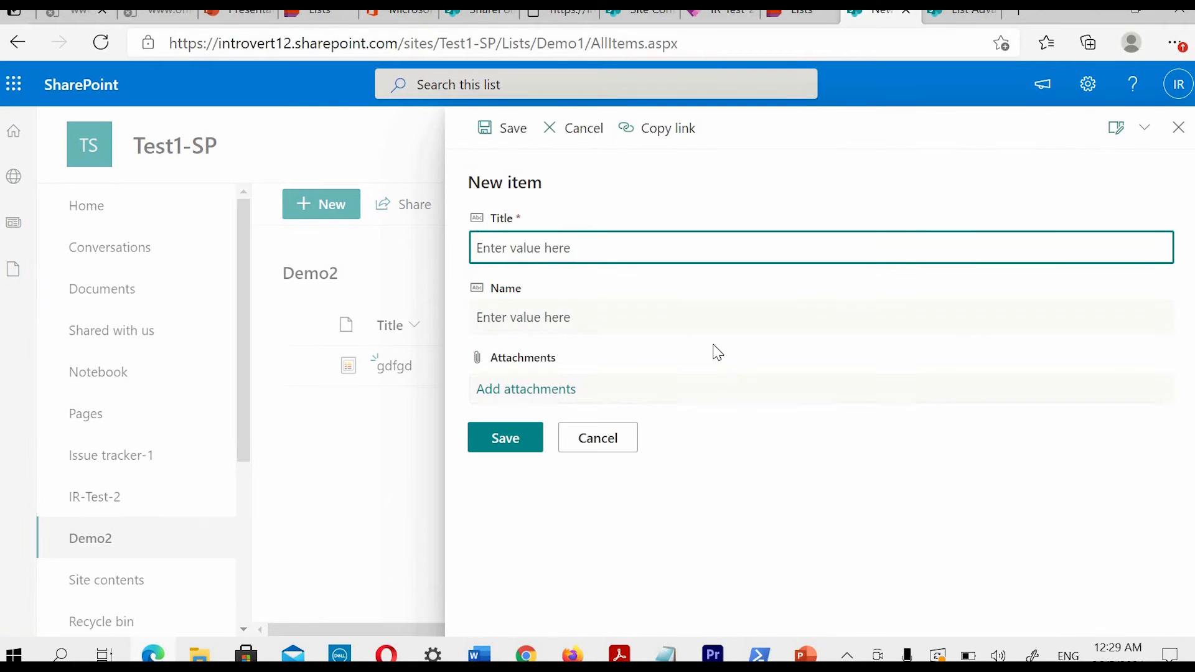
left_click(1179, 127)
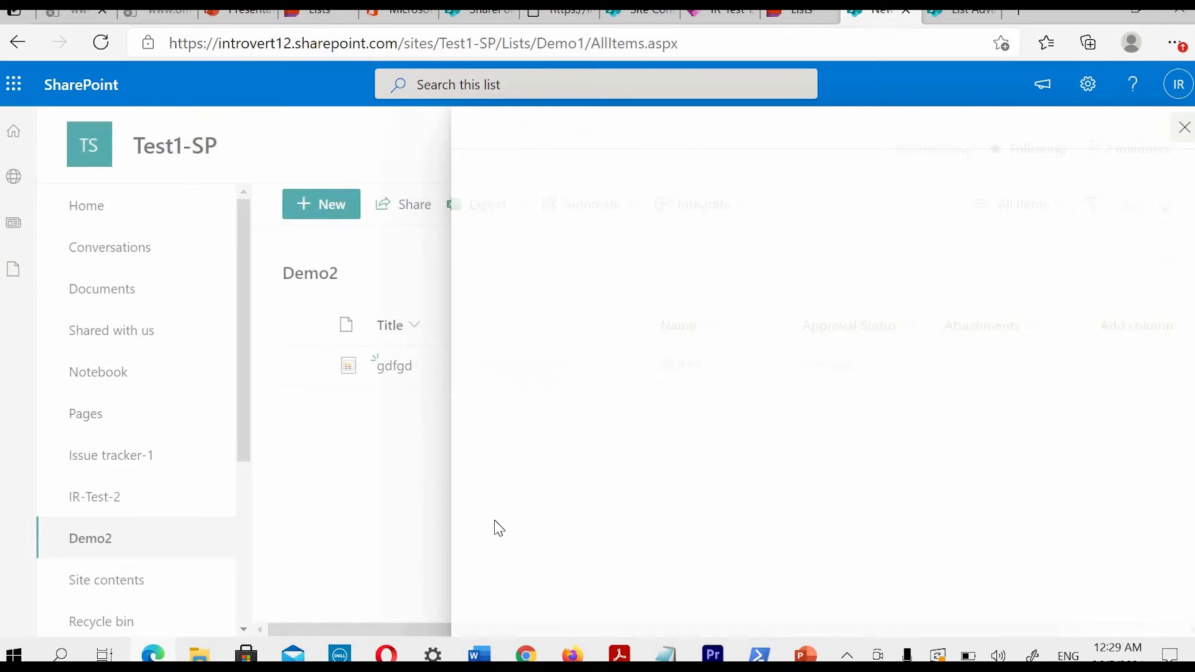
left_click(963, 17)
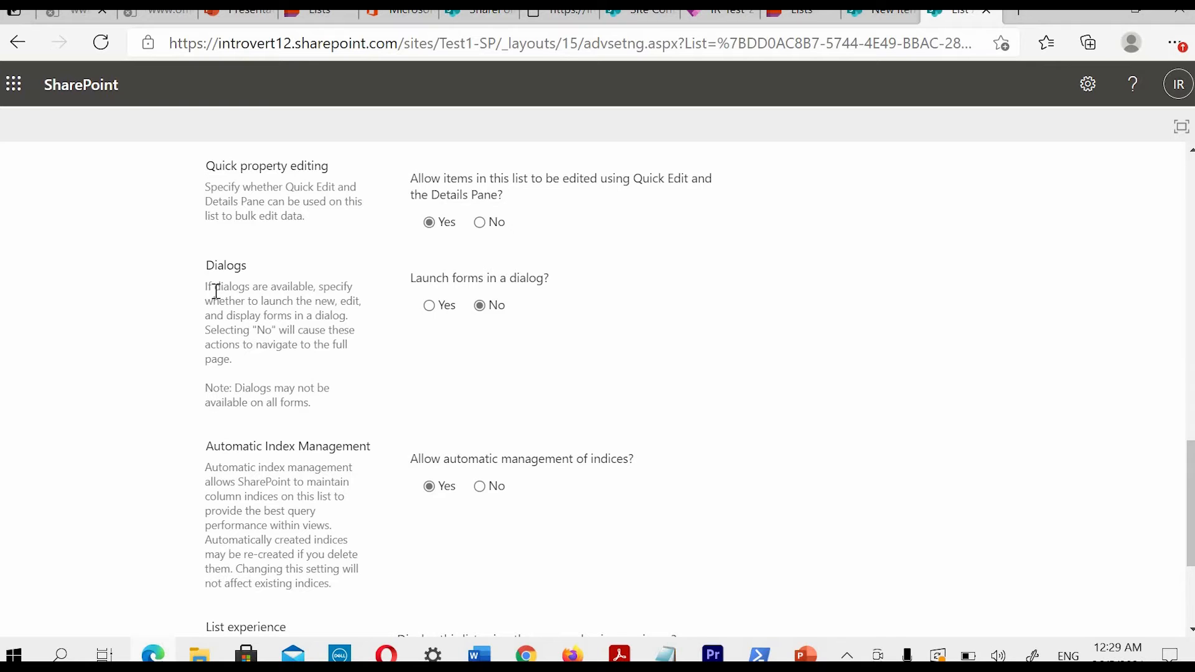
Step: Examine the Dialogs setting's description of launching new, edit and display forms in a dialog
left_click_drag(215, 290, 352, 288)
left_click_drag(252, 301, 328, 302)
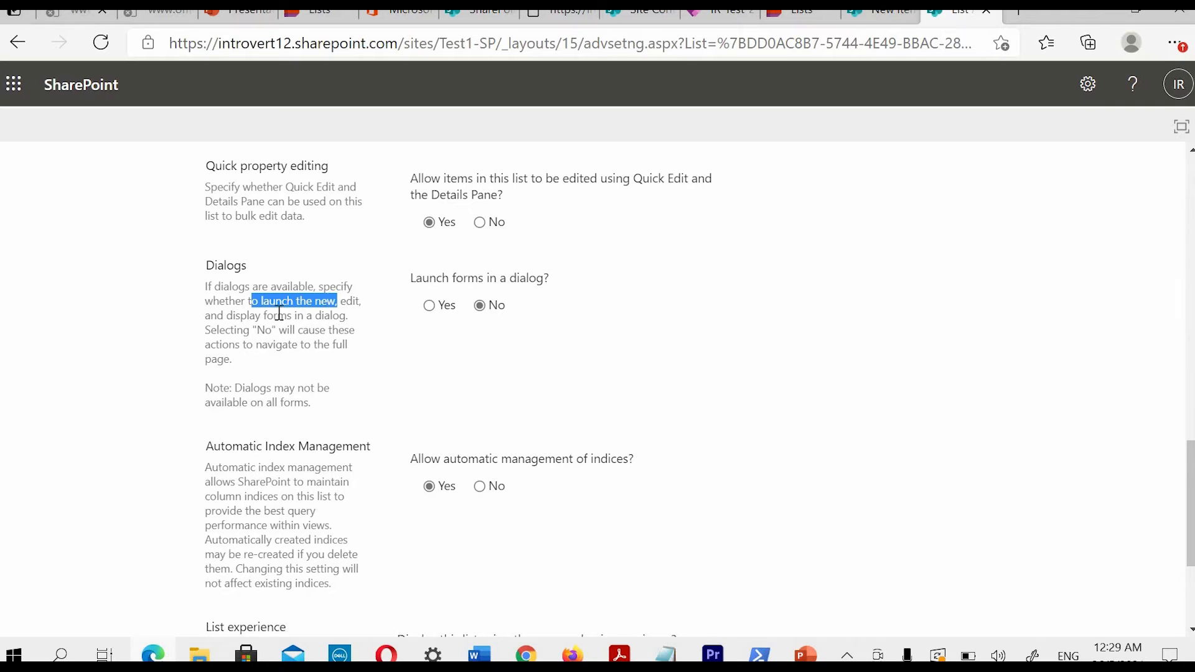
left_click_drag(224, 315, 346, 330)
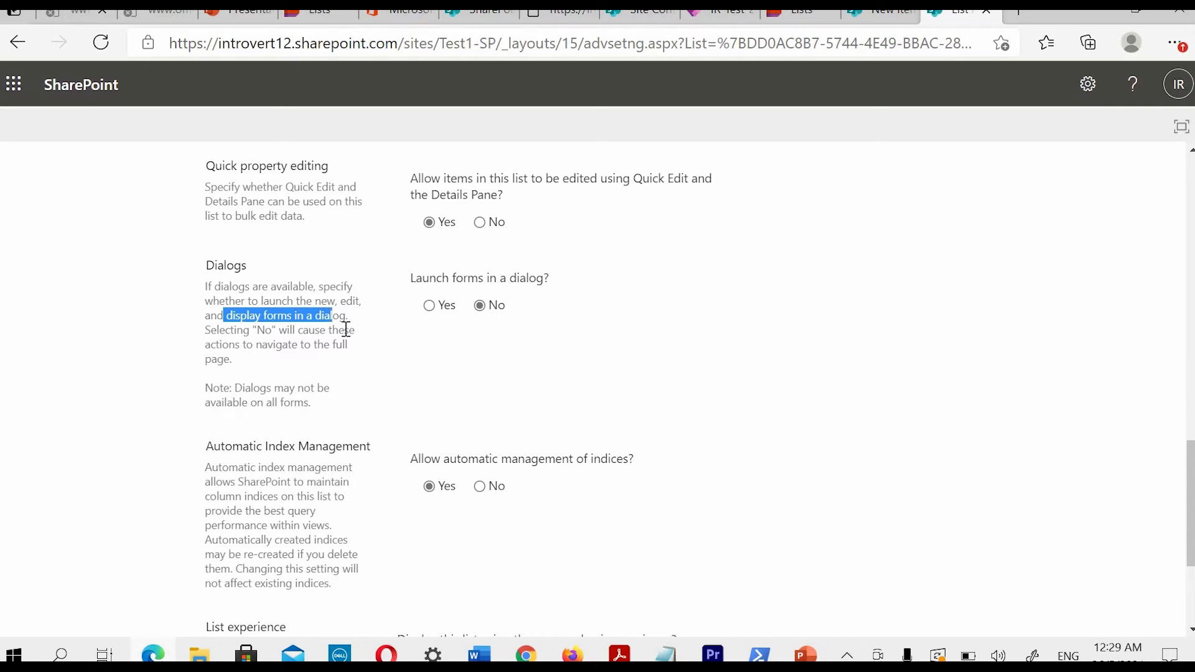
left_click_drag(215, 344, 342, 344)
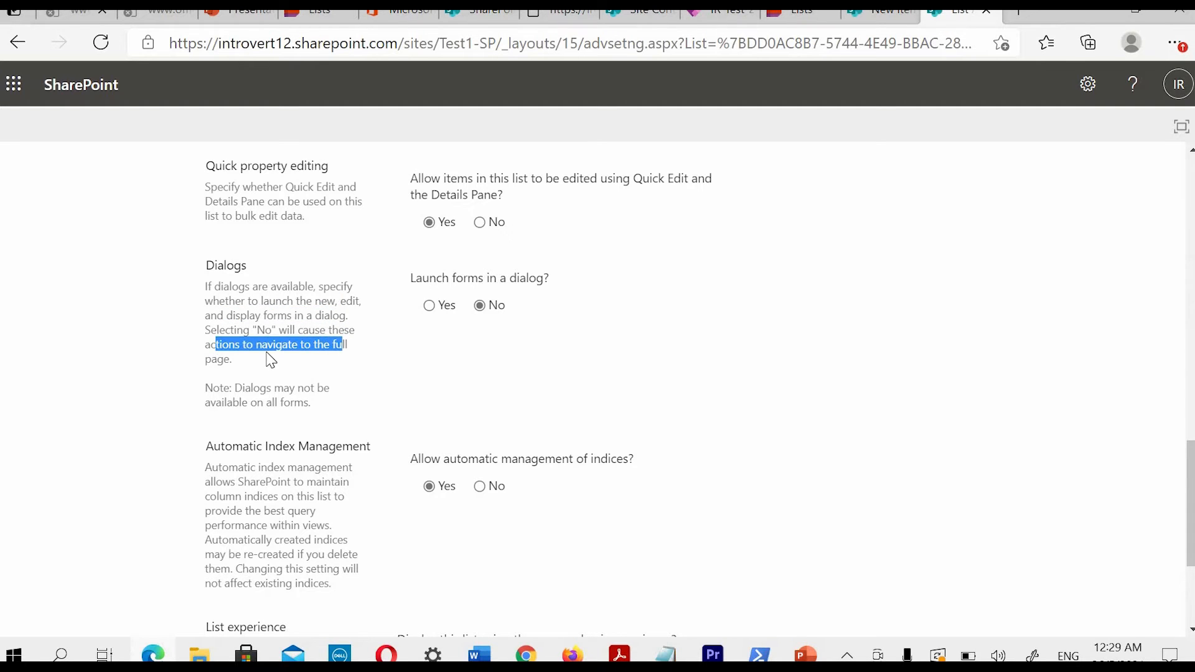
left_click(377, 331)
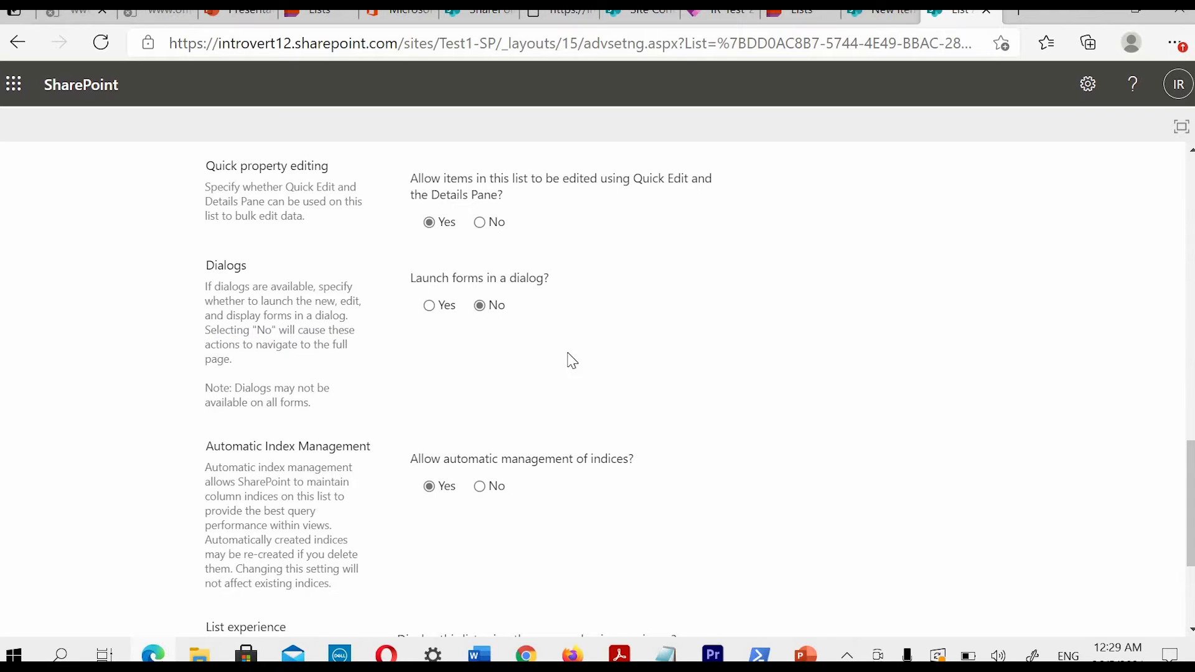
left_click_drag(294, 330, 211, 273)
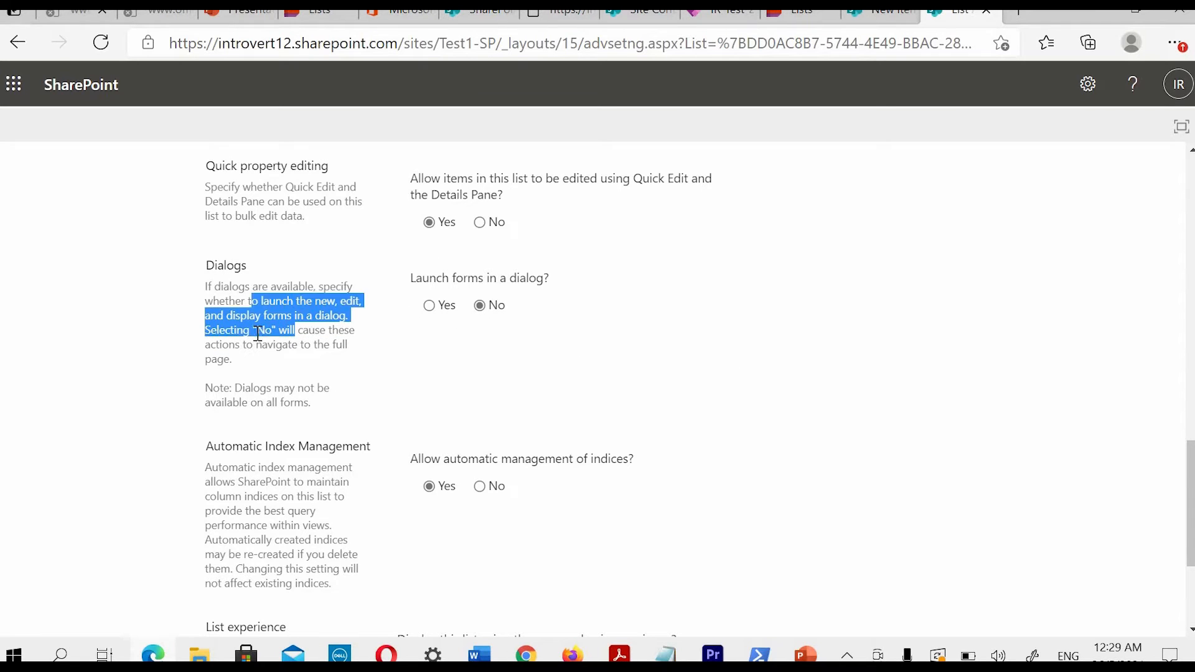
Step: Examine the Automatic Index Management setting and its description of column indices, query performance and re-created indices
scroll(266, 336, "down", 2)
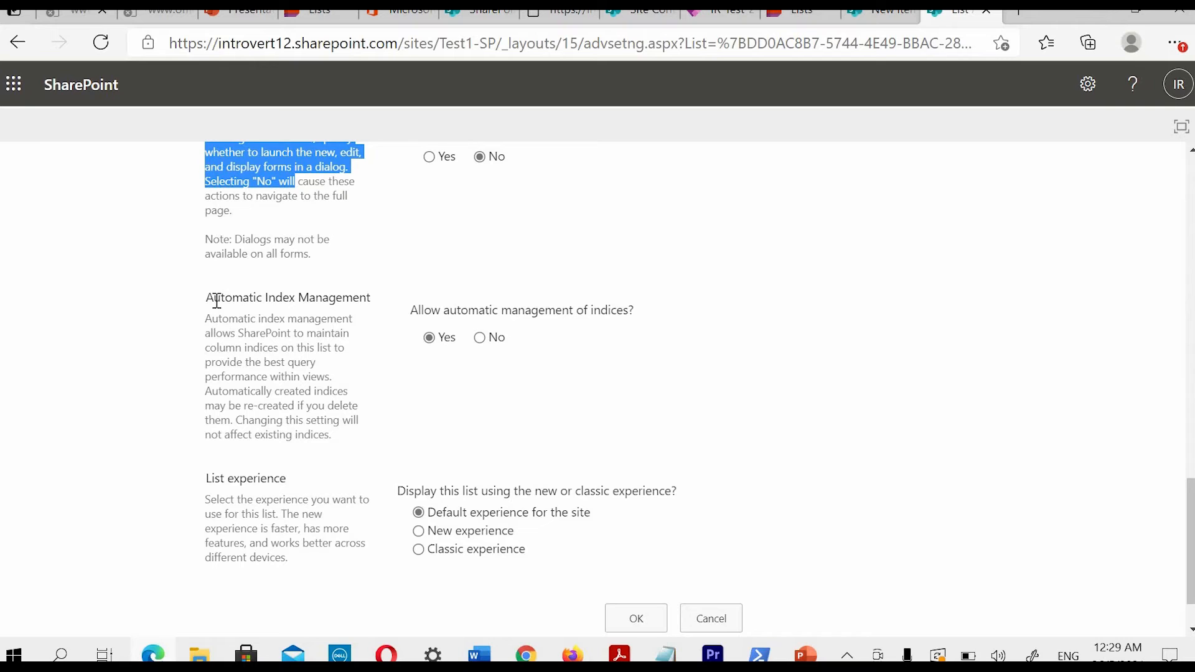
left_click_drag(214, 298, 353, 298)
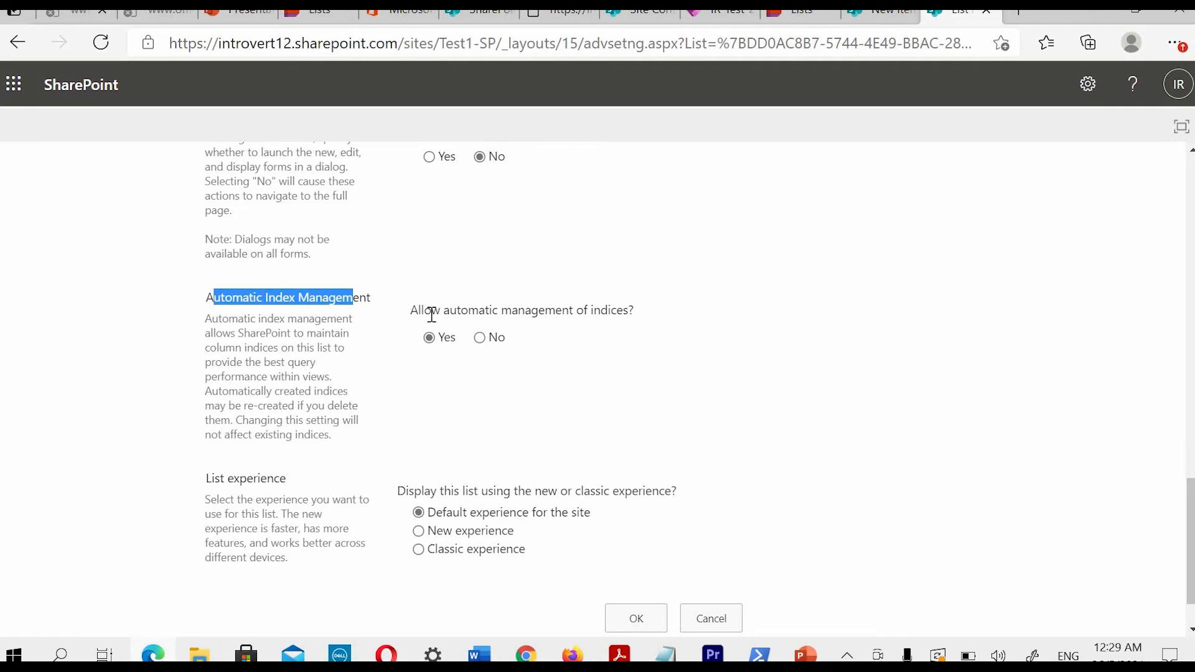
left_click_drag(432, 310, 629, 310)
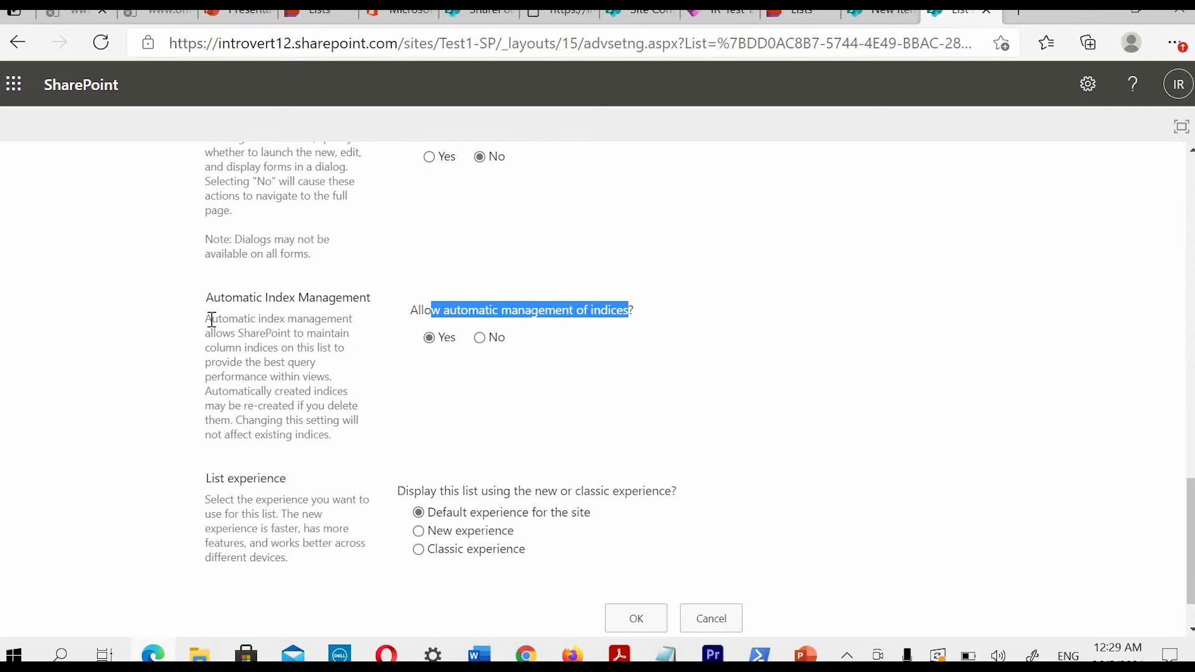
left_click_drag(217, 319, 336, 319)
left_click_drag(222, 332, 334, 333)
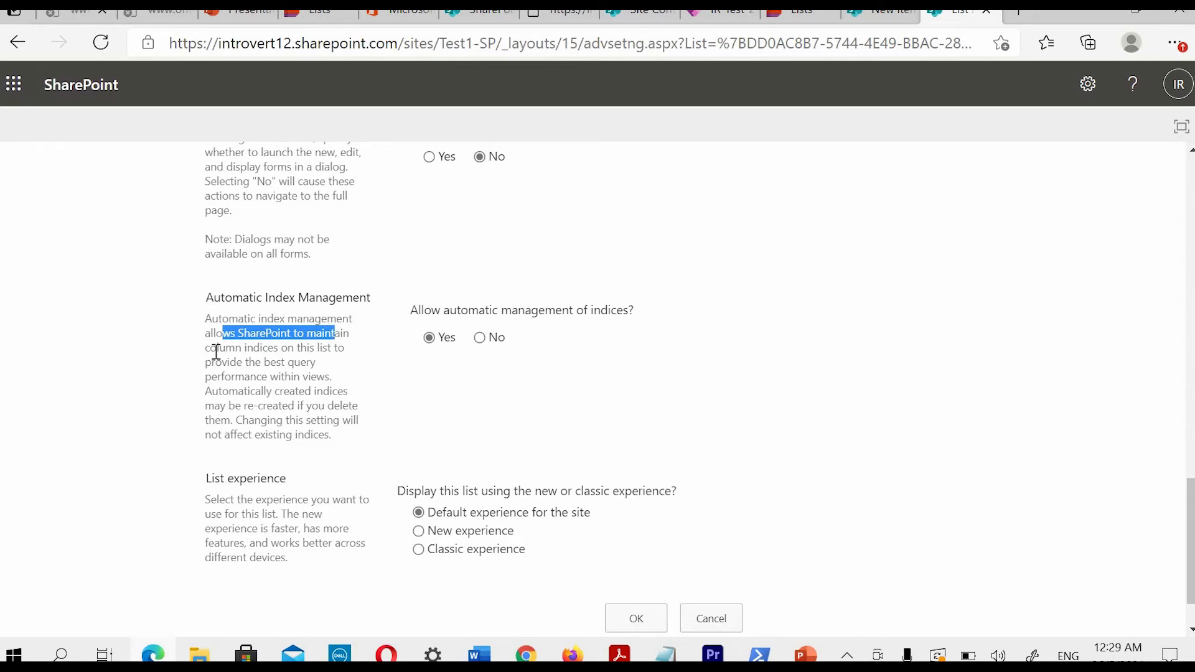
left_click_drag(219, 347, 344, 347)
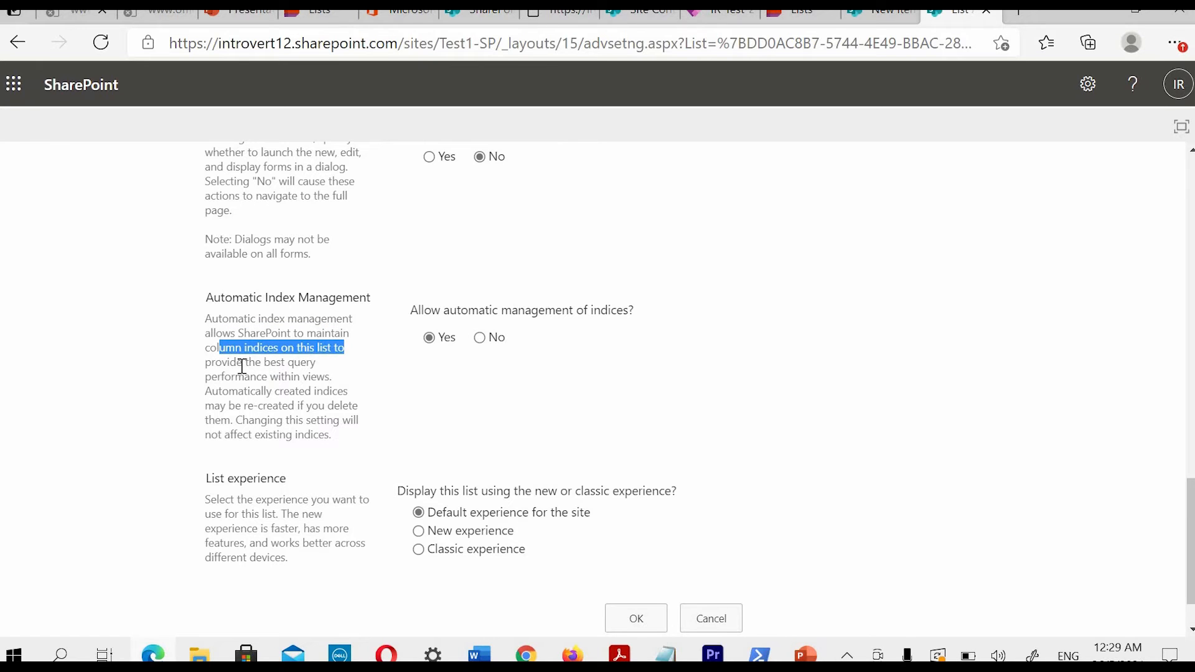
left_click_drag(228, 362, 311, 362)
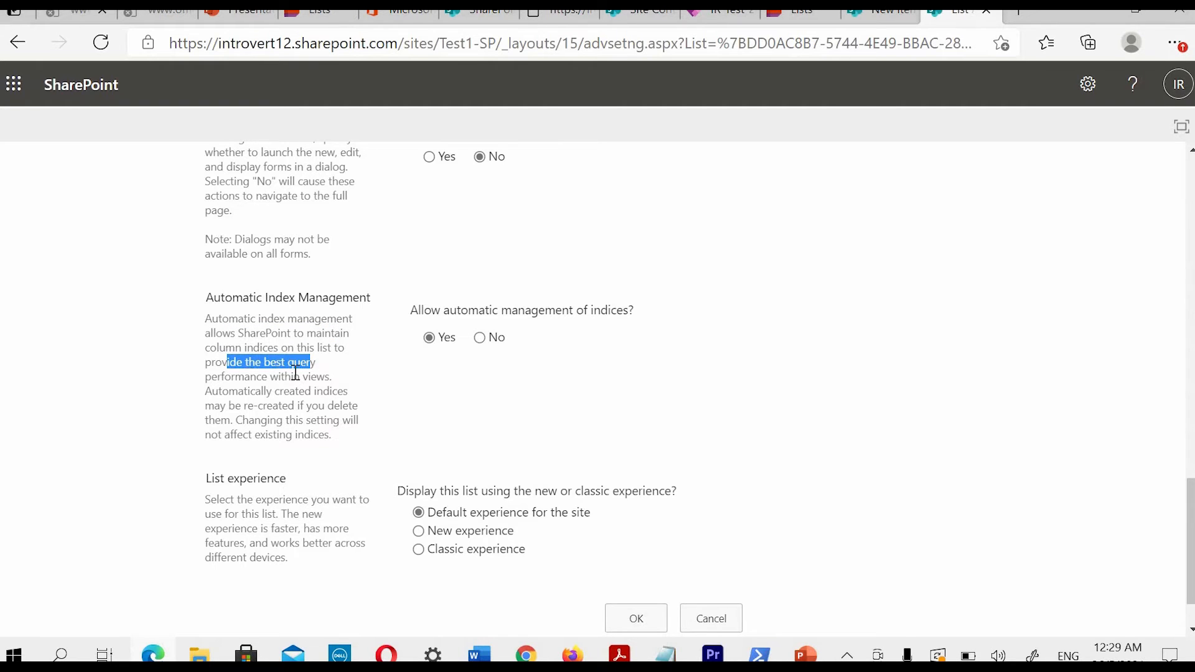
left_click_drag(222, 377, 326, 375)
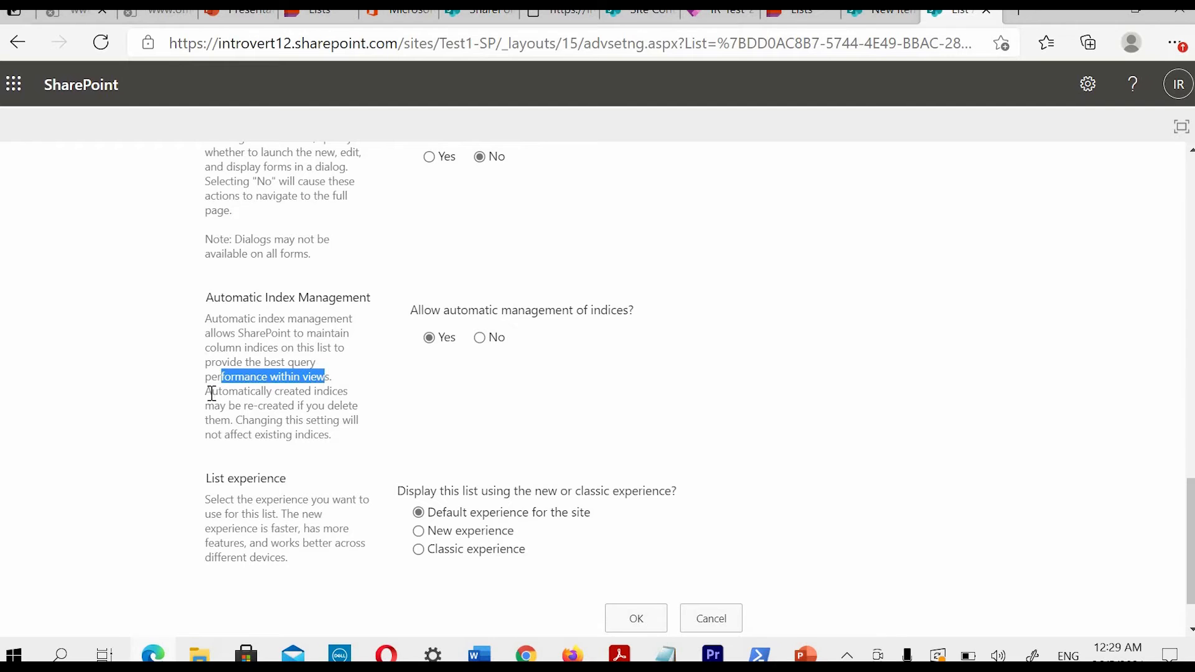
left_click_drag(205, 391, 343, 391)
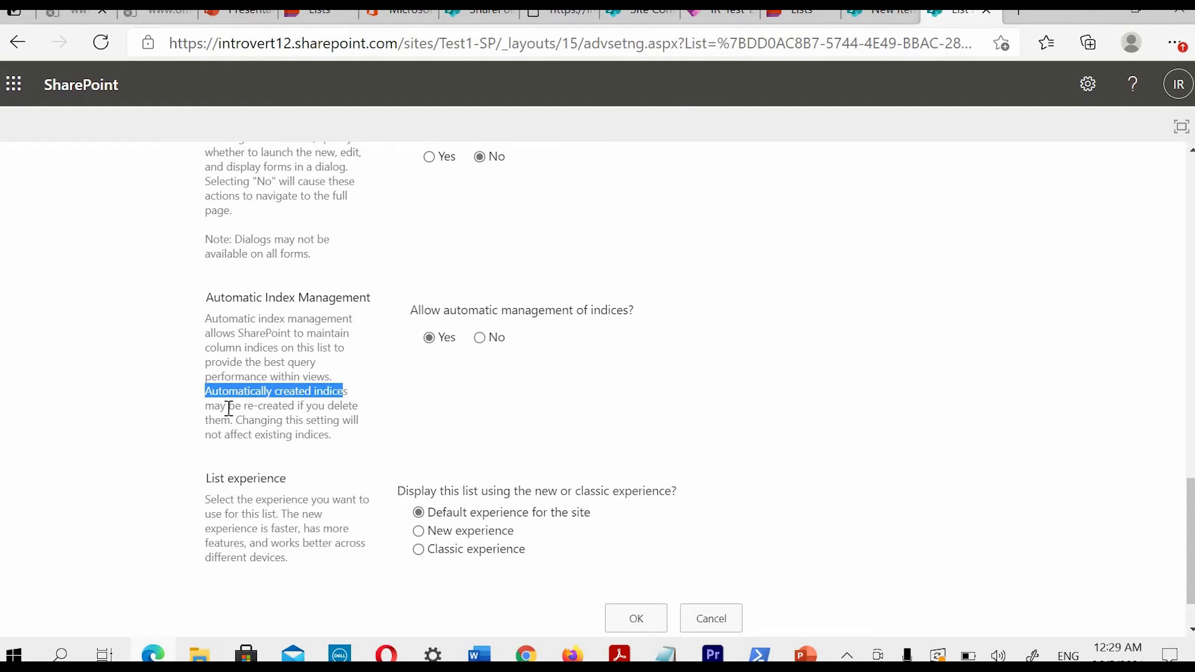
left_click_drag(220, 406, 358, 406)
left_click_drag(246, 424, 356, 423)
left_click_drag(233, 435, 326, 436)
left_click_drag(345, 443, 314, 417)
left_click(408, 399)
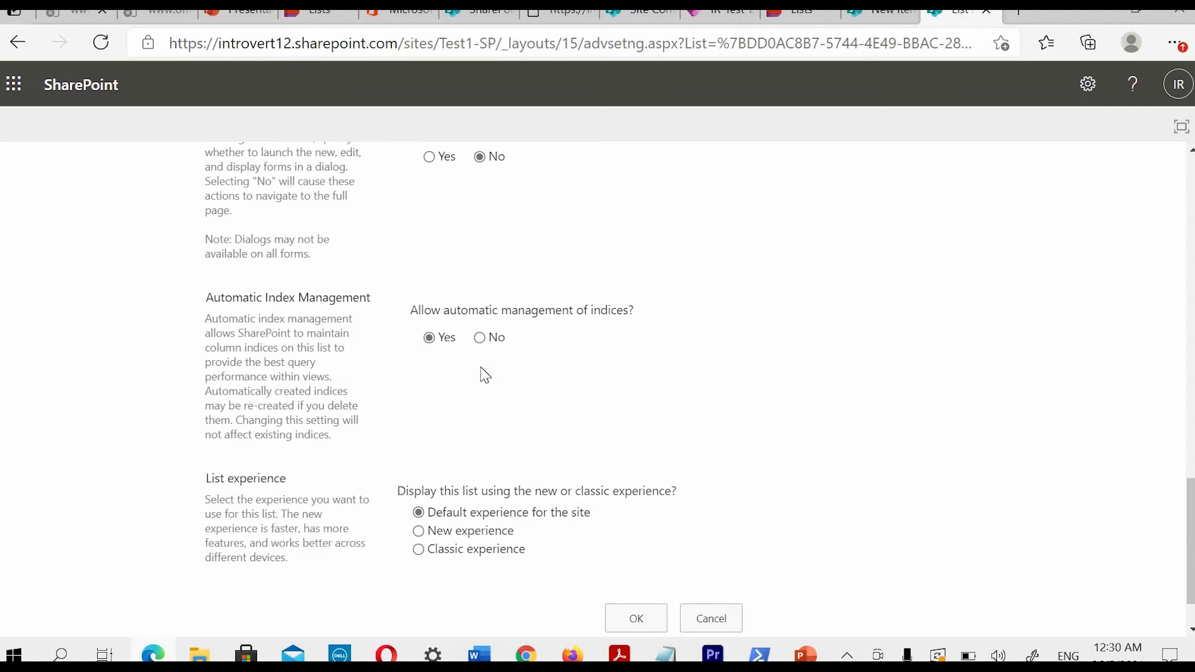
Step: Review the List experience options and leave Demo2's advanced settings without saving
scroll(509, 361, "down", 1)
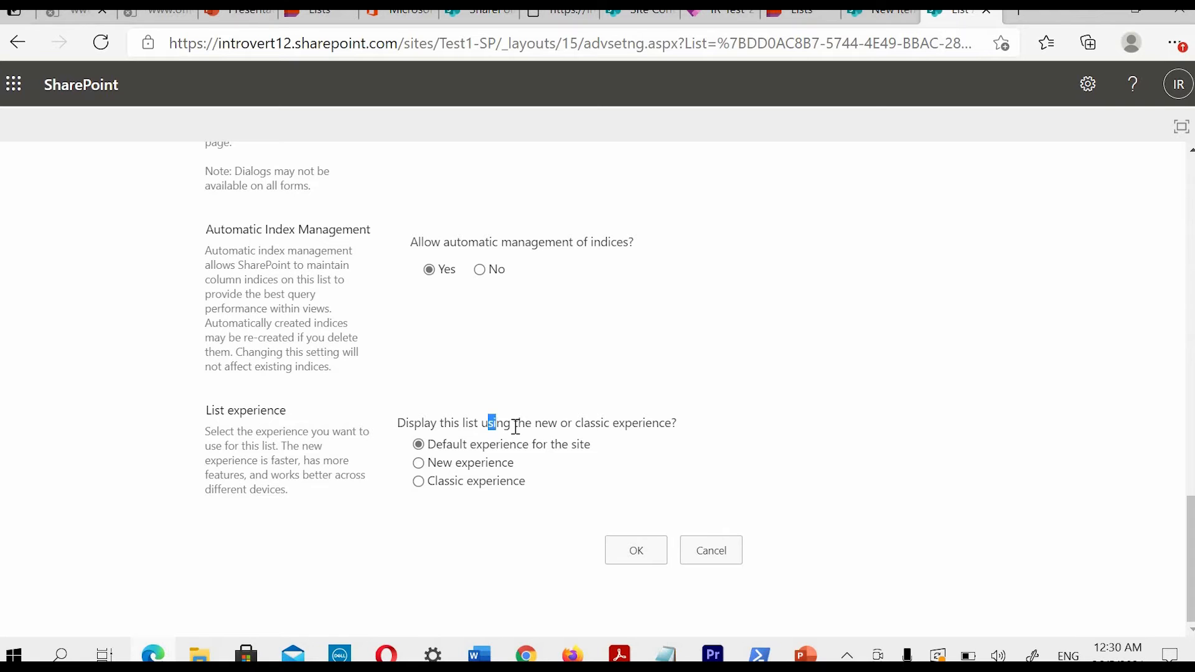
left_click_drag(515, 427, 658, 424)
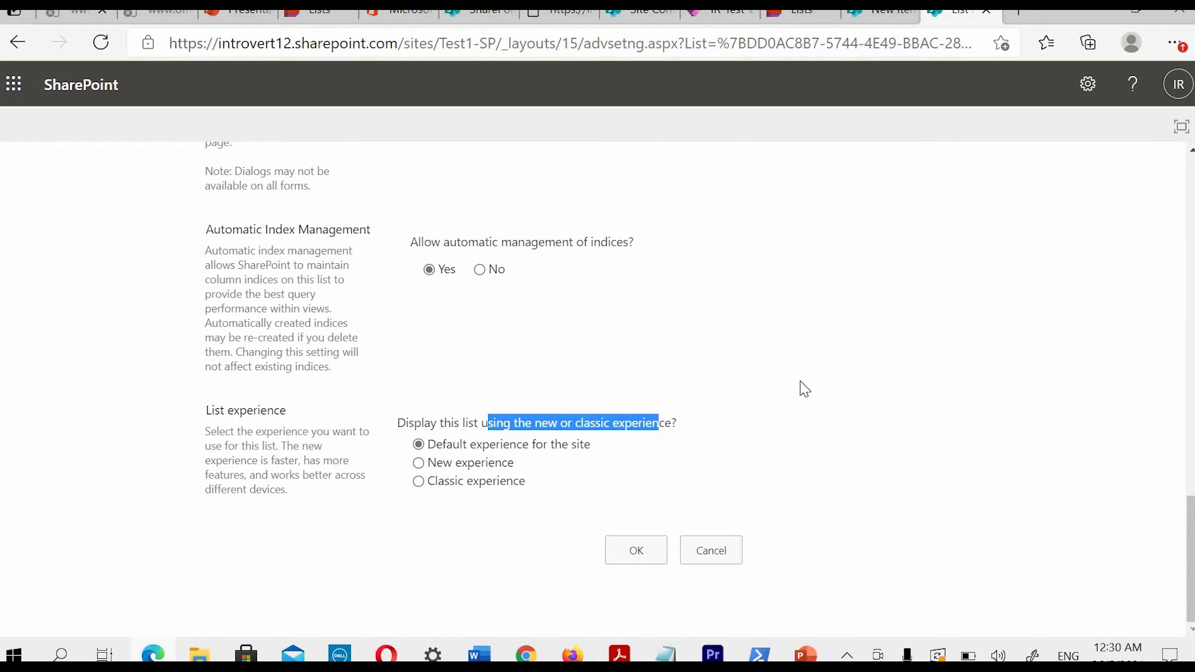
scroll(796, 436, "up", 5)
scroll(747, 510, "down", 5)
left_click(710, 565)
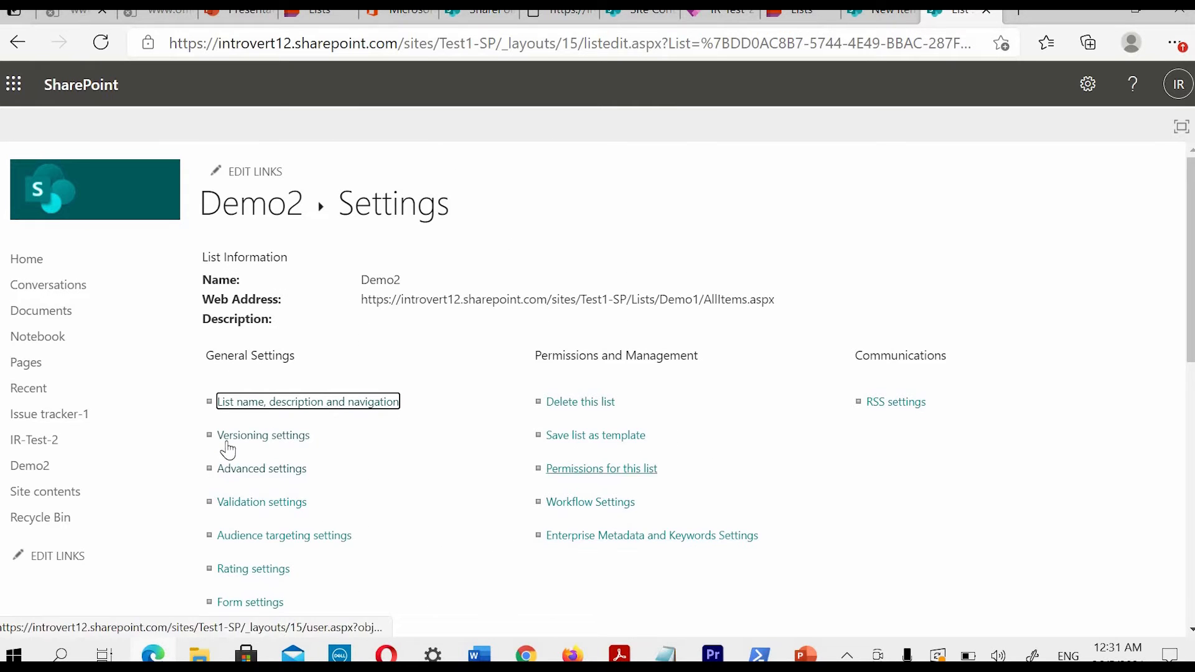
Step: Review the formula, insertable columns and user message options in Demo2's validation settings, and leave without saving
left_click(256, 507)
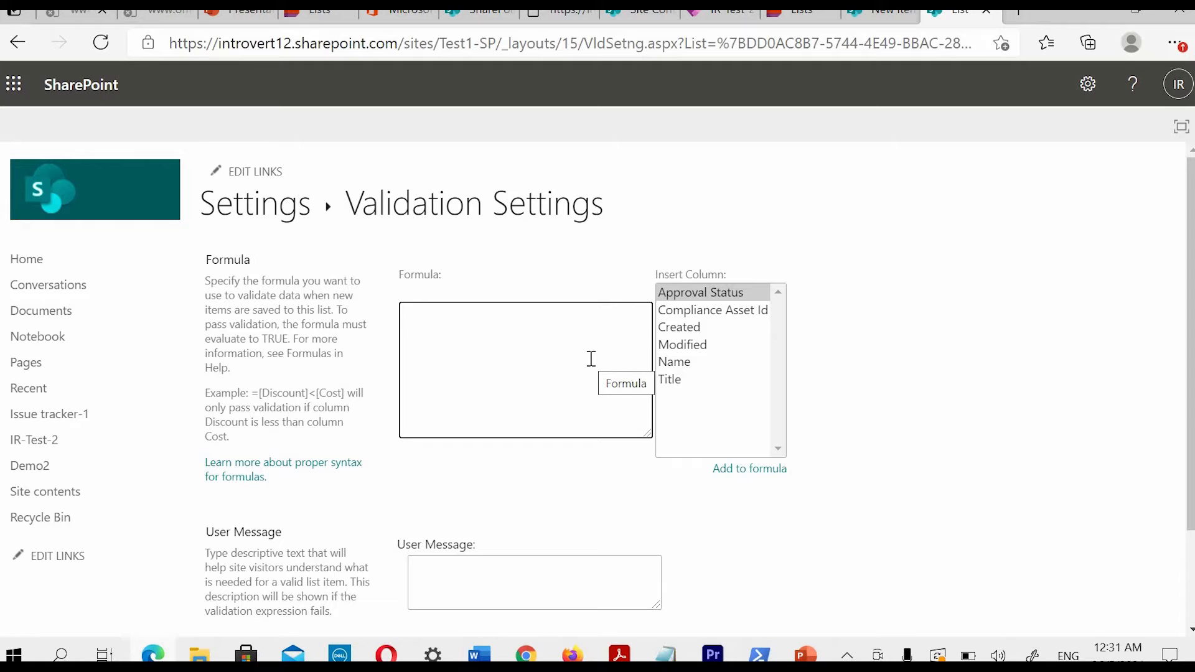
left_click(672, 380)
scroll(790, 566, "down", 2)
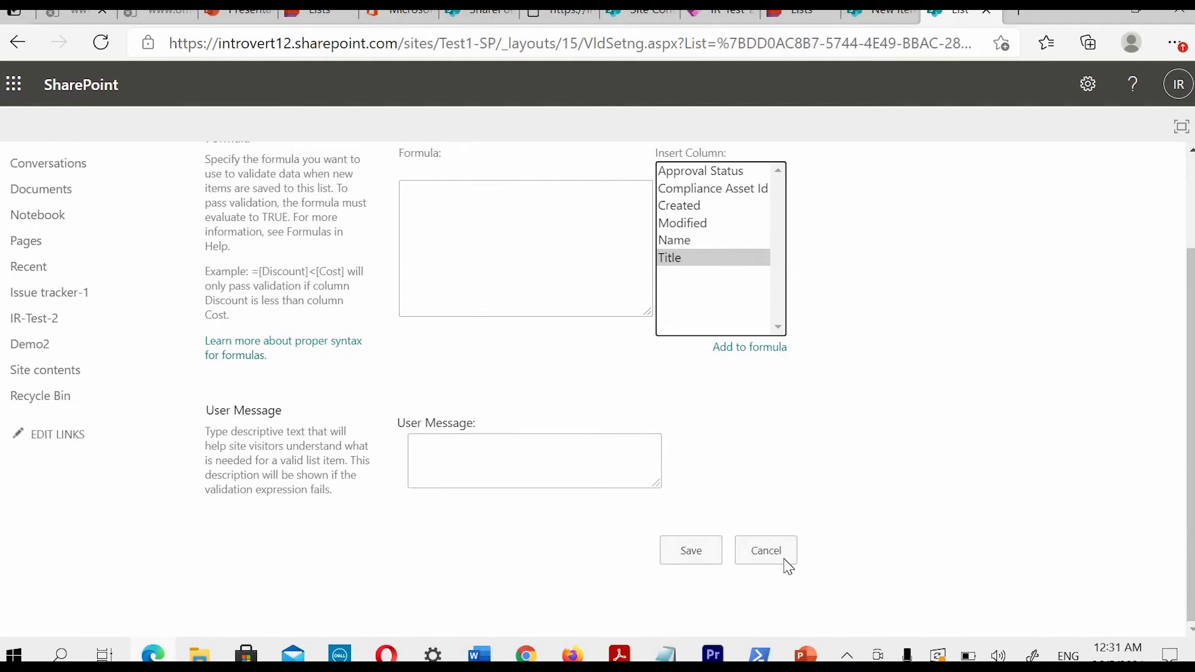
left_click(766, 551)
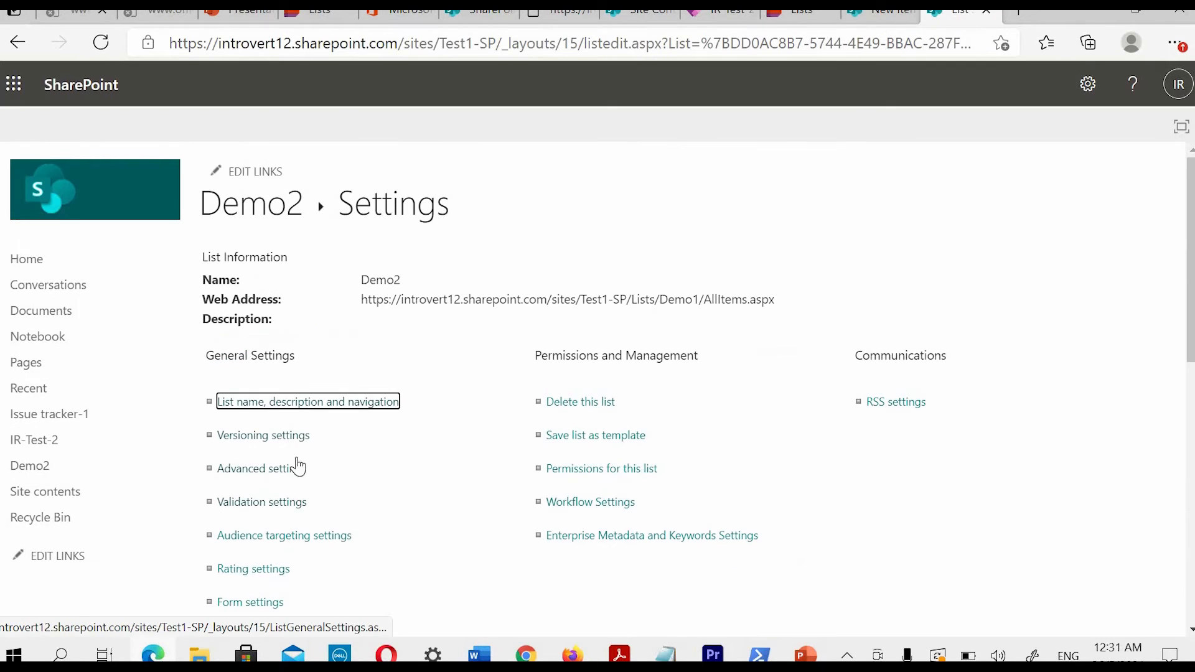
Step: Create a Number column named Salaray in the Demo2 list, keeping the default additional column settings
scroll(340, 489, "down", 5)
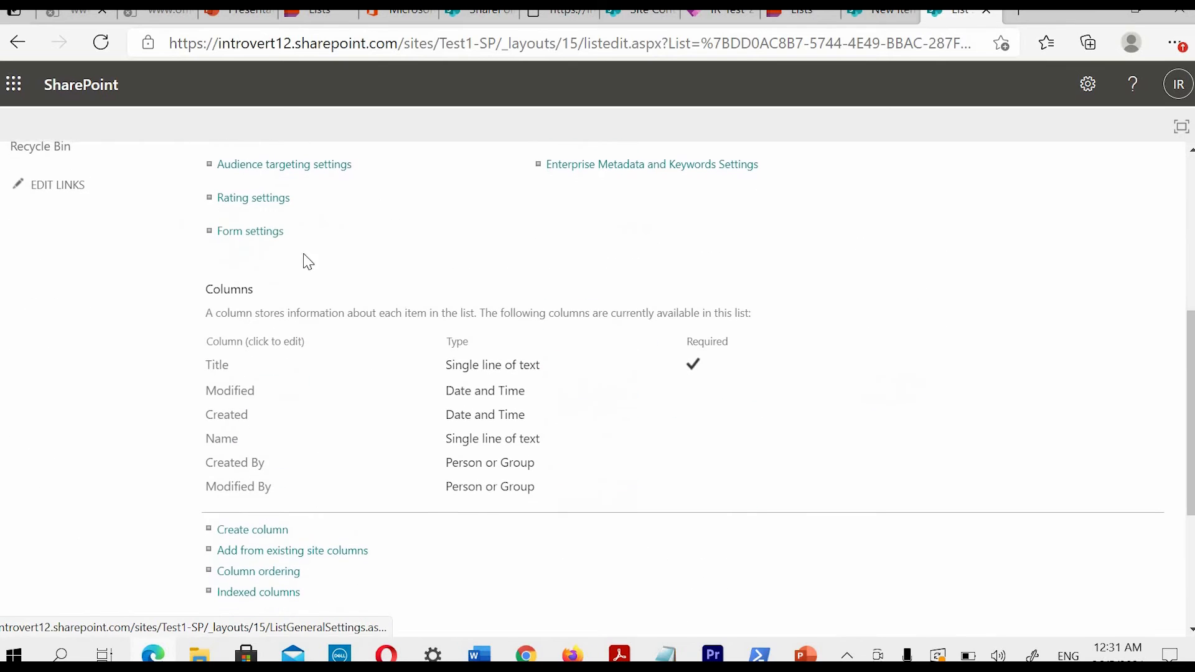
left_click(252, 529)
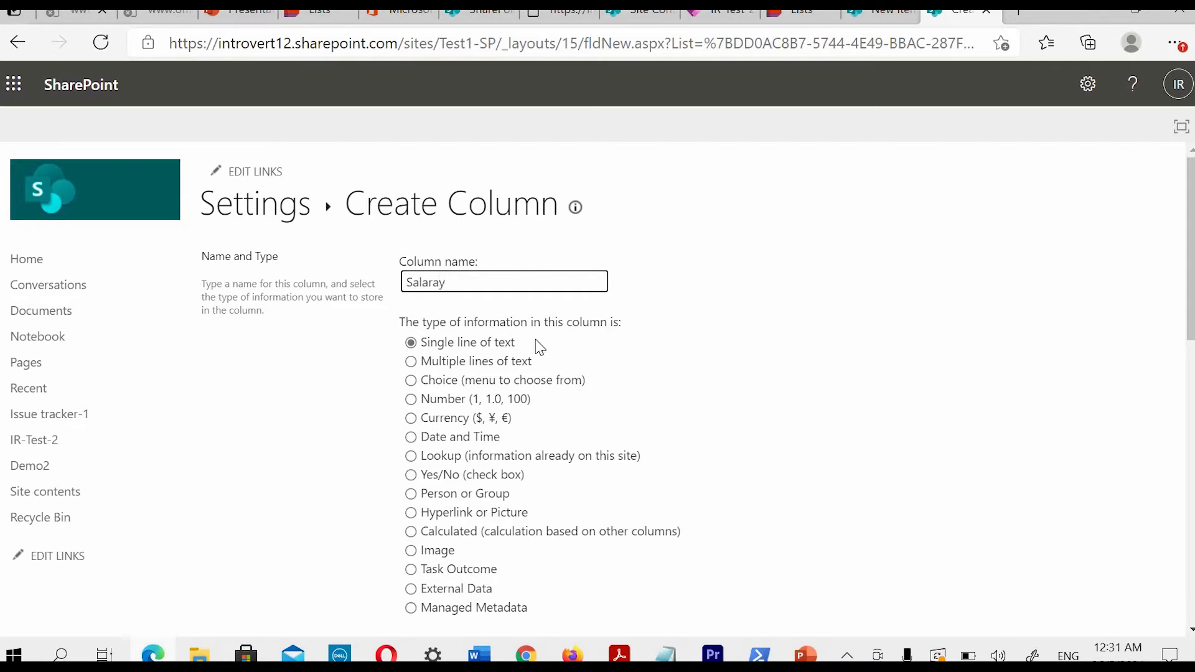
left_click(410, 399)
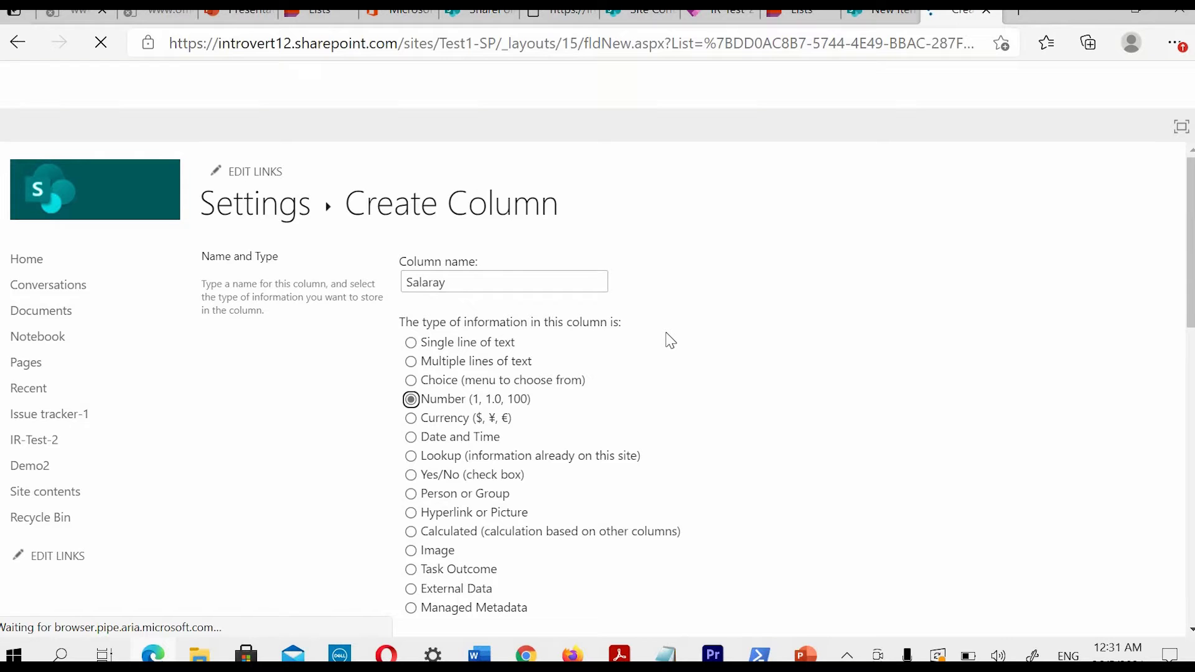
scroll(458, 386, "down", 7)
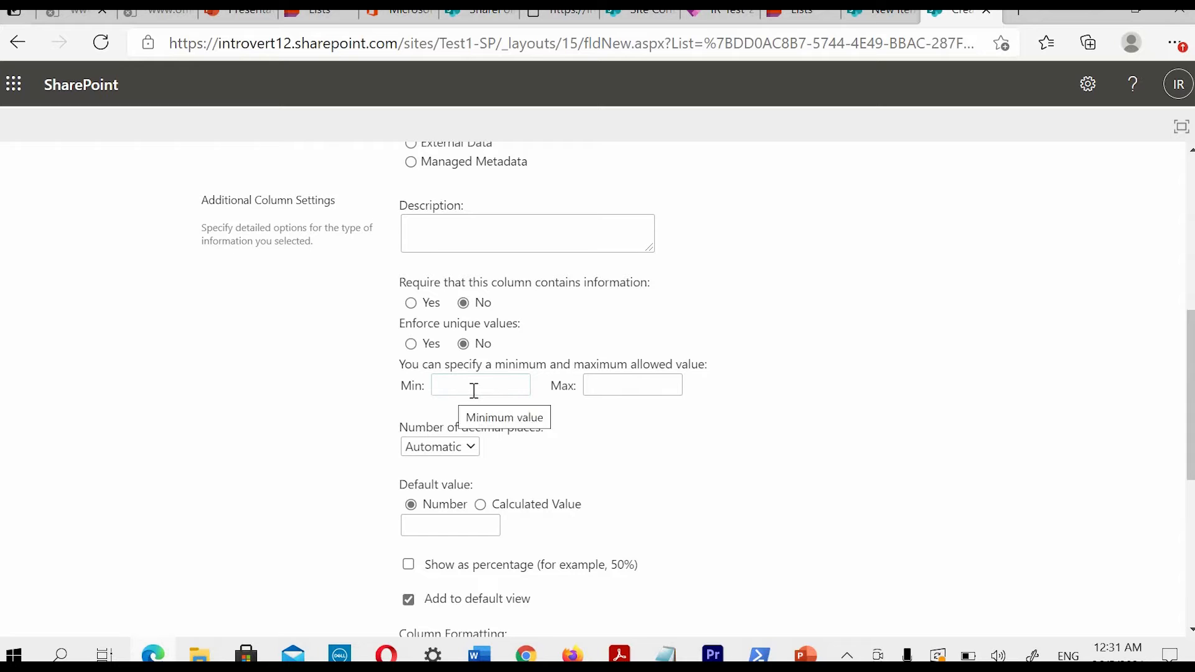
scroll(697, 429, "down", 7)
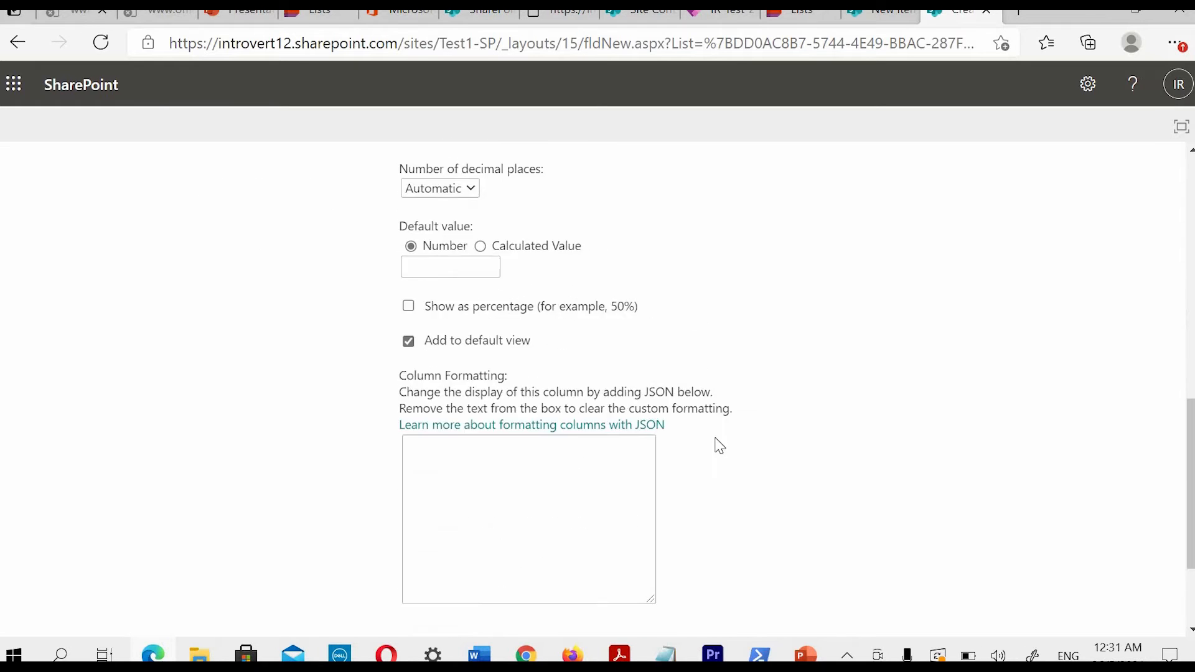
left_click(1067, 540)
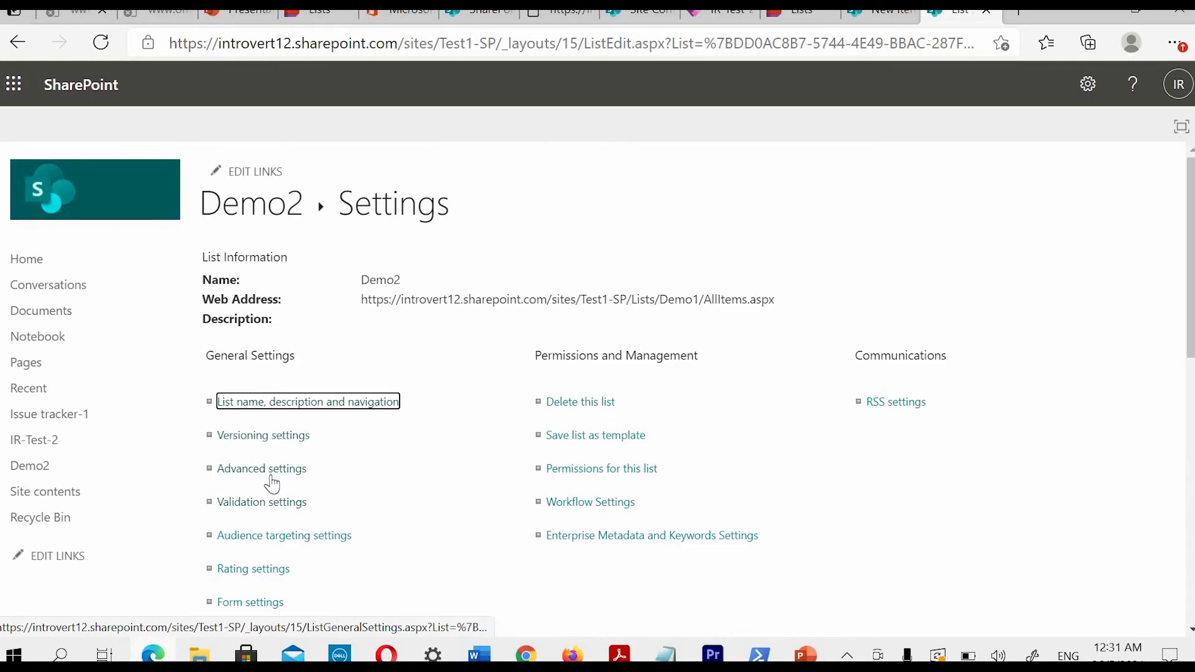
Step: Save a list validation formula of [Salaray]>500 with the user message "Salary should be greater than 500"
left_click(267, 506)
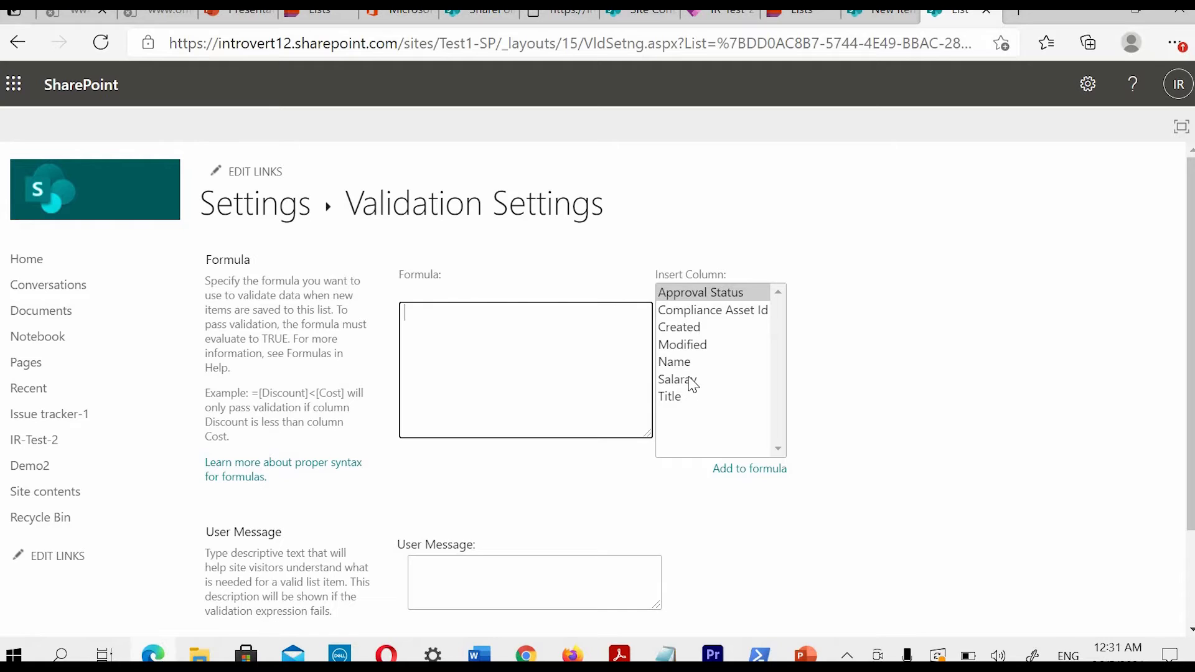
double_click(678, 379)
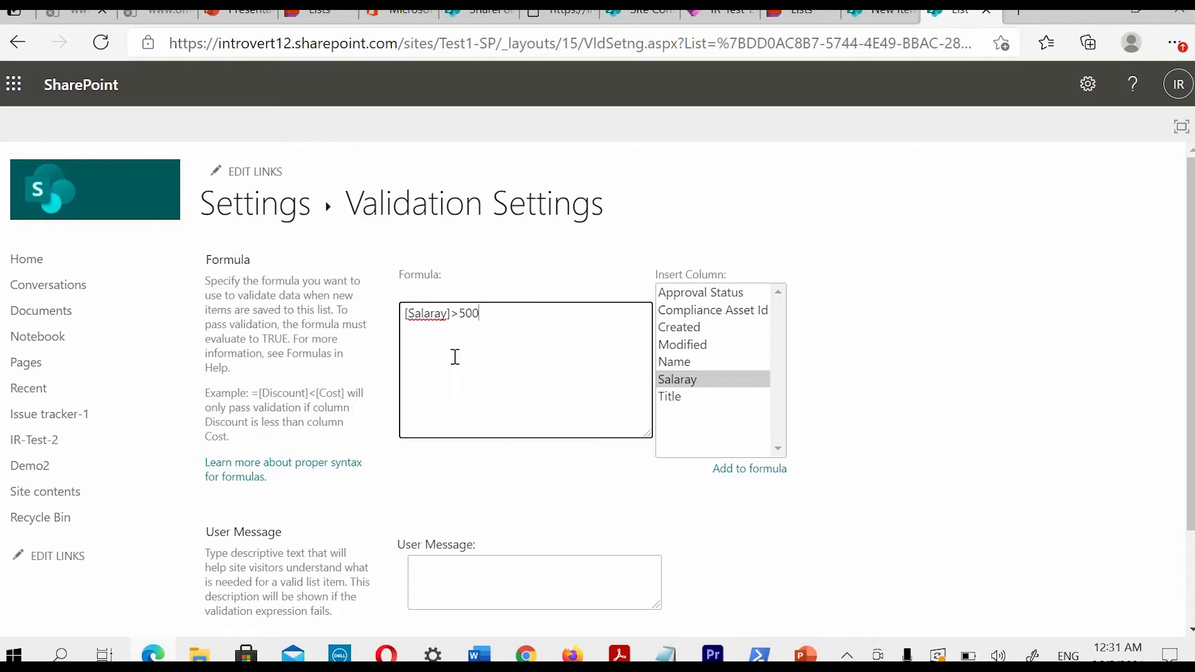
left_click(480, 581)
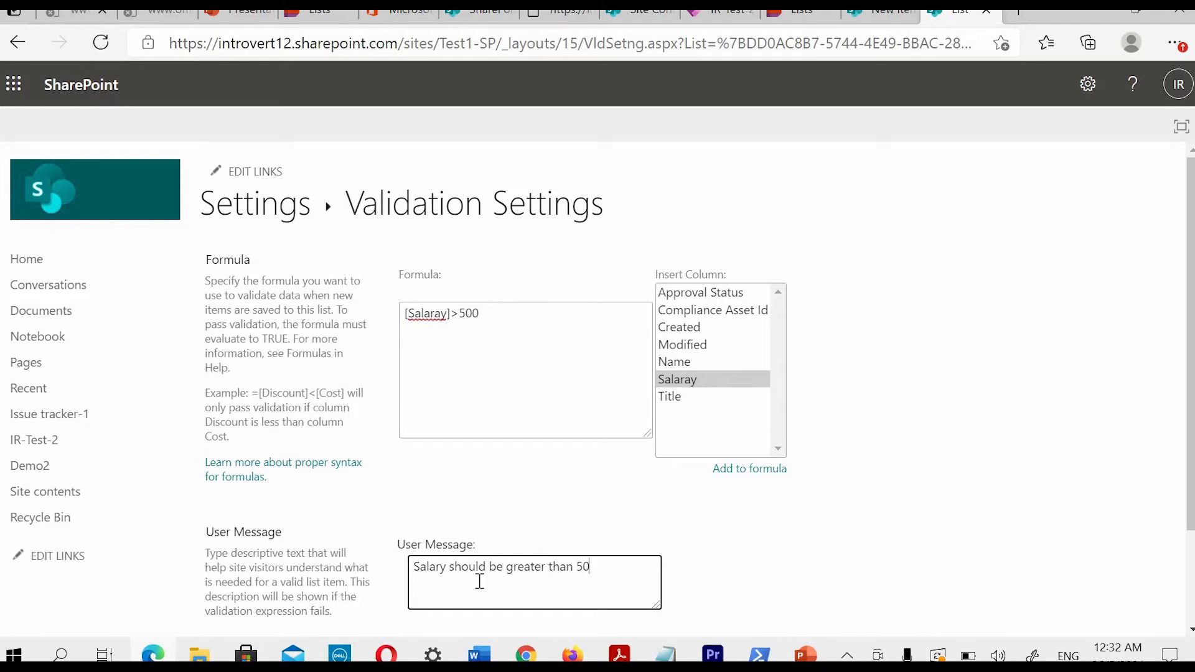
scroll(616, 528, "down", 2)
left_click(689, 551)
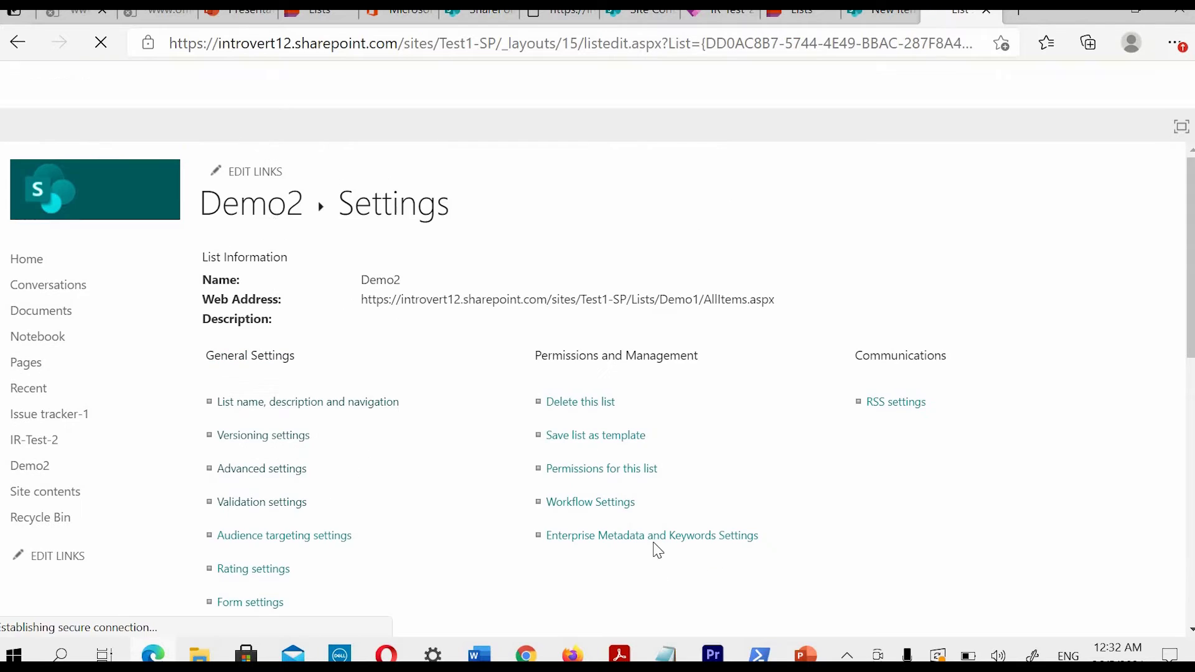
Step: Try to save a new Demo2 item with title xvv, name dfgdfg and Salaray 44 to test the validation
left_click(274, 221)
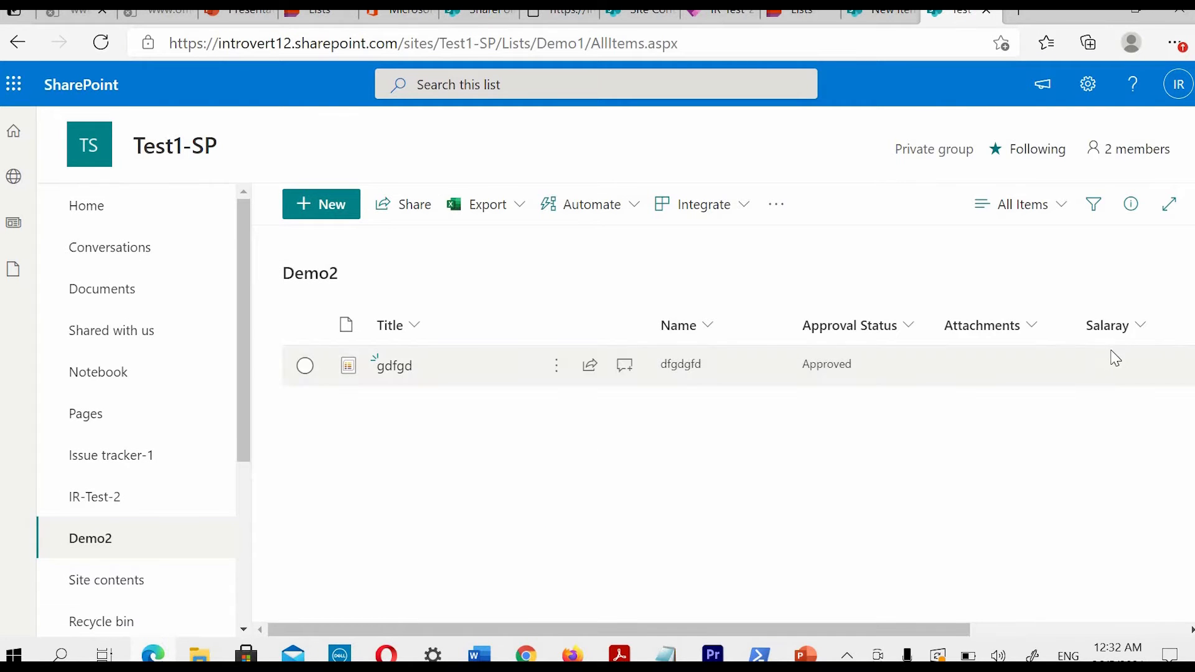
left_click(330, 215)
left_click(559, 246)
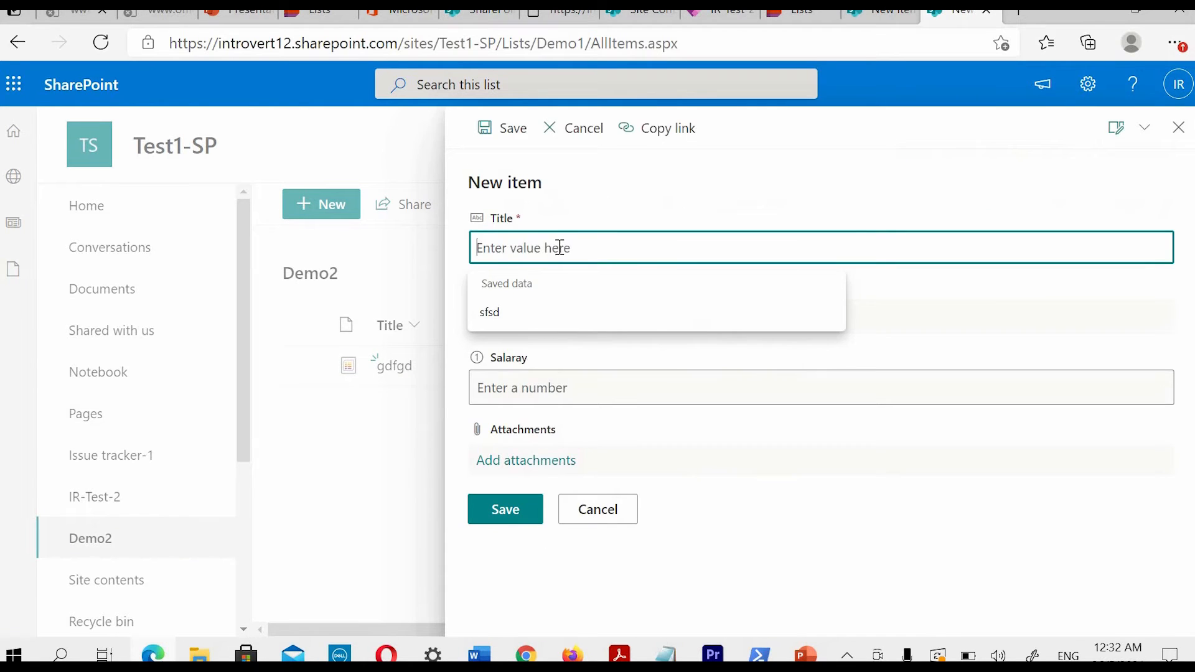
type("xvv")
left_click(579, 317)
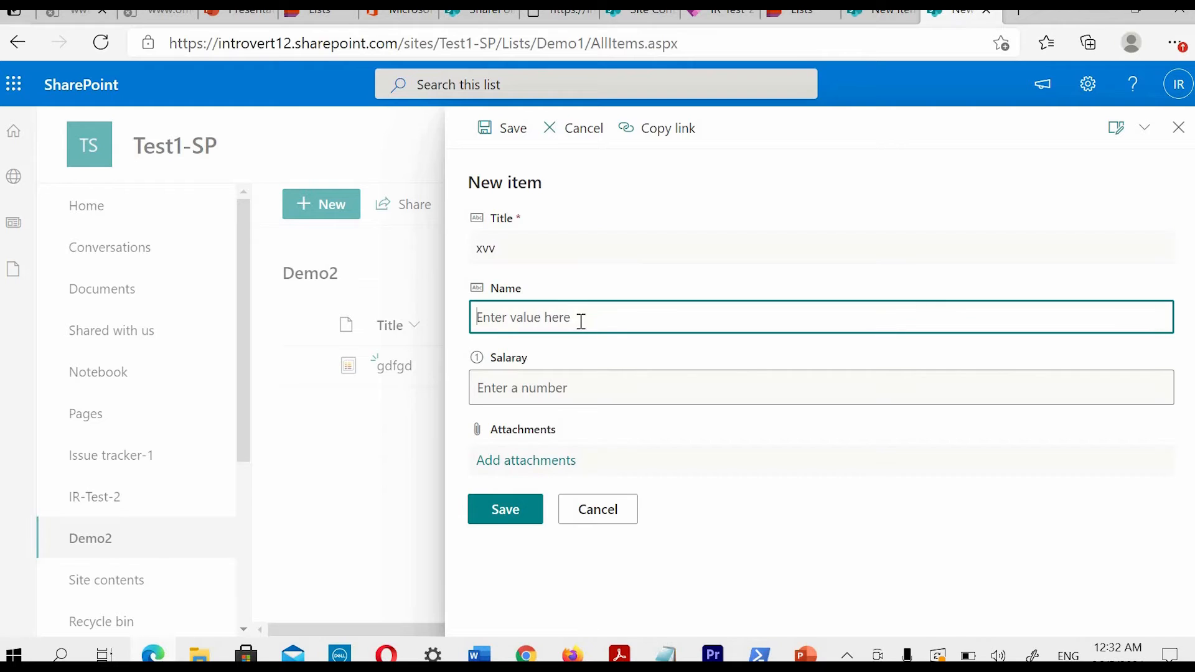
type("dfgdfg")
left_click(599, 382)
type("44")
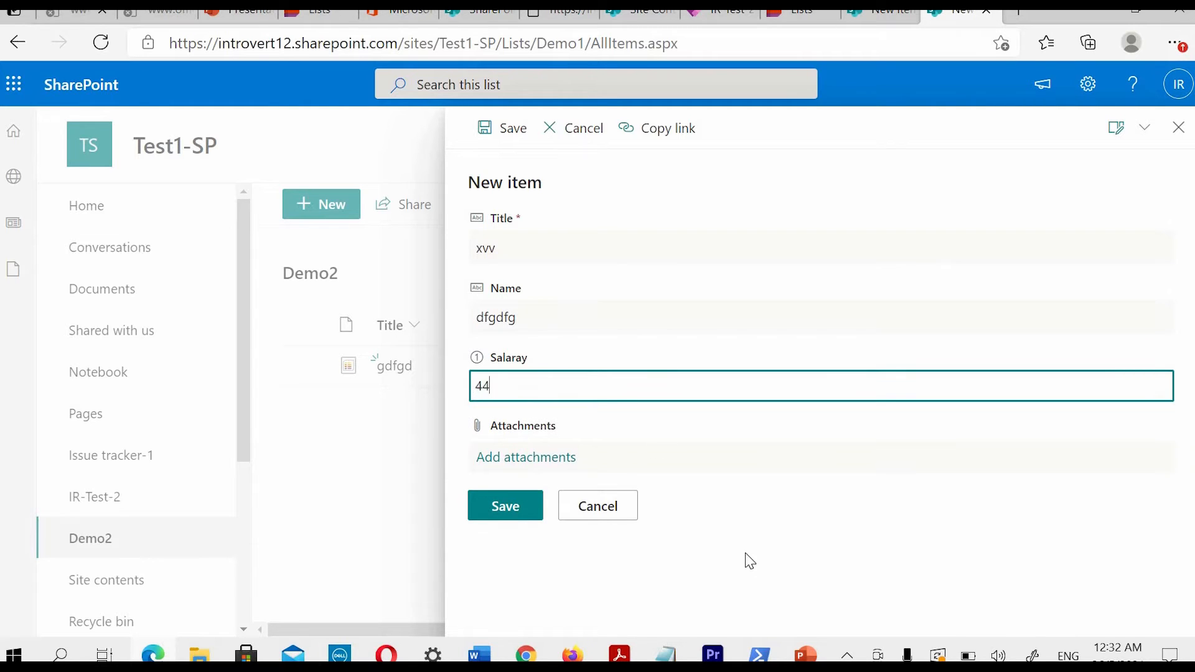
left_click(697, 551)
left_click(500, 517)
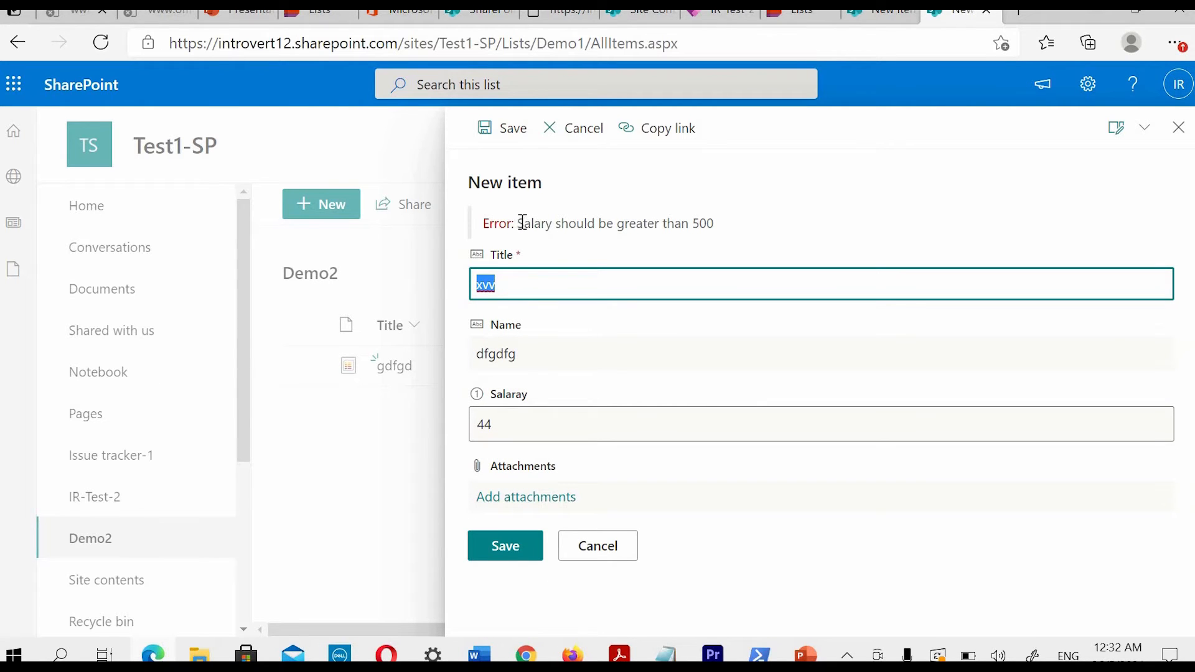
Step: Set the new item's Salaray to 600 and save the item
left_click_drag(523, 222, 721, 225)
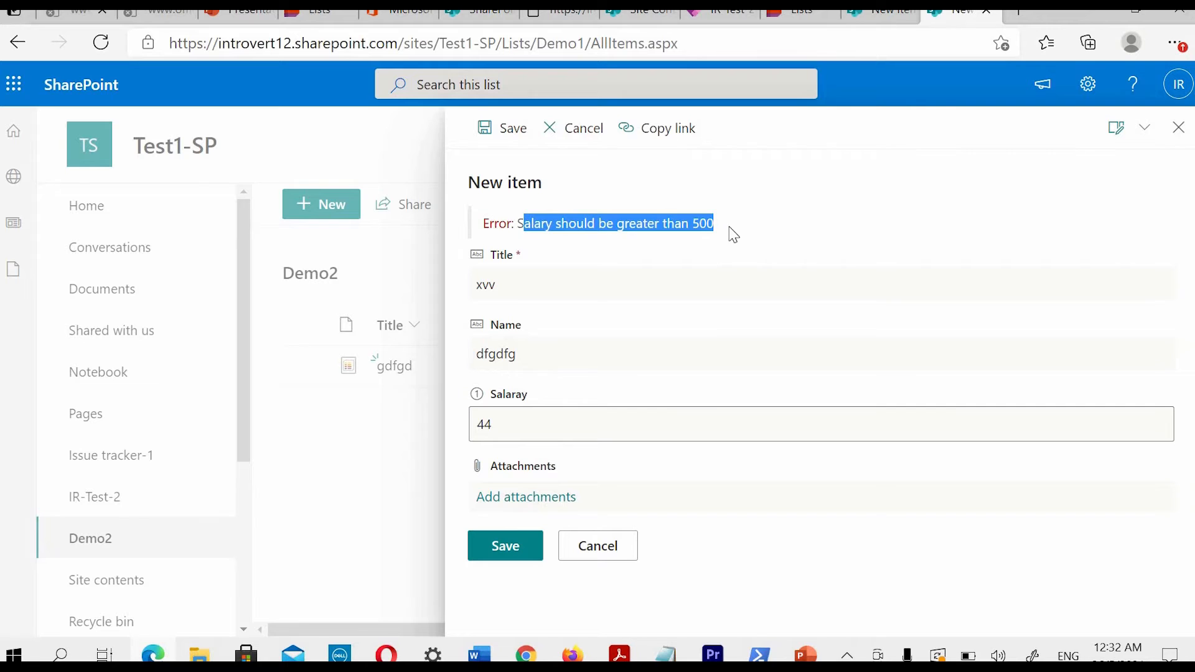
left_click_drag(524, 424, 471, 427)
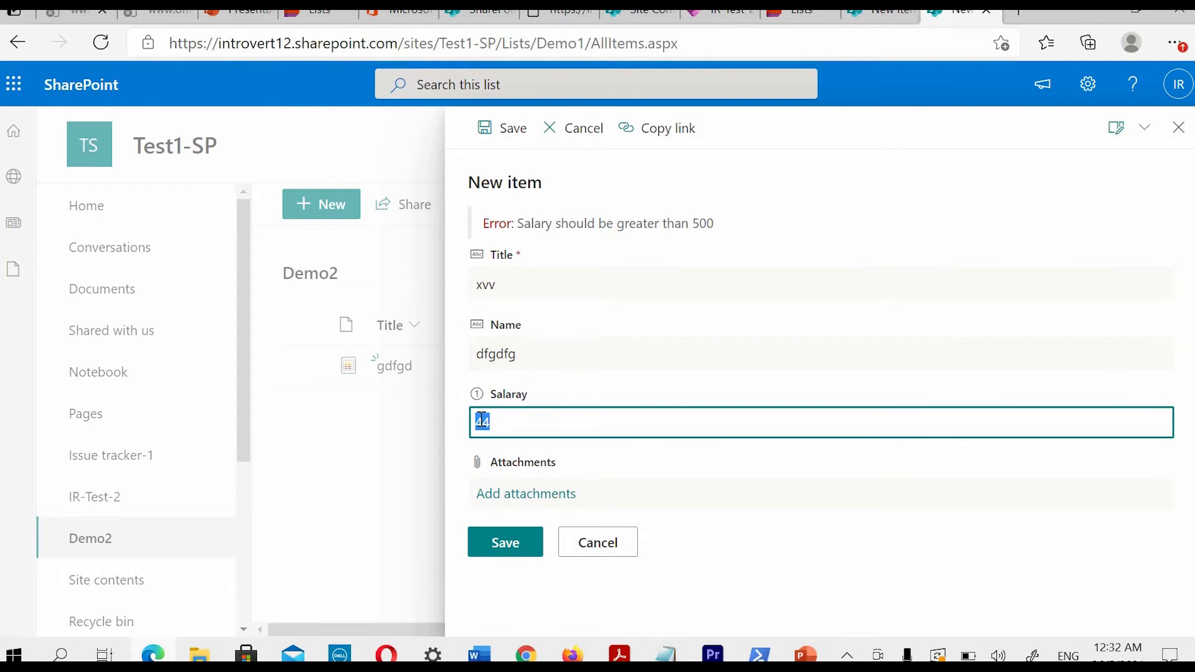
type("600")
left_click(503, 553)
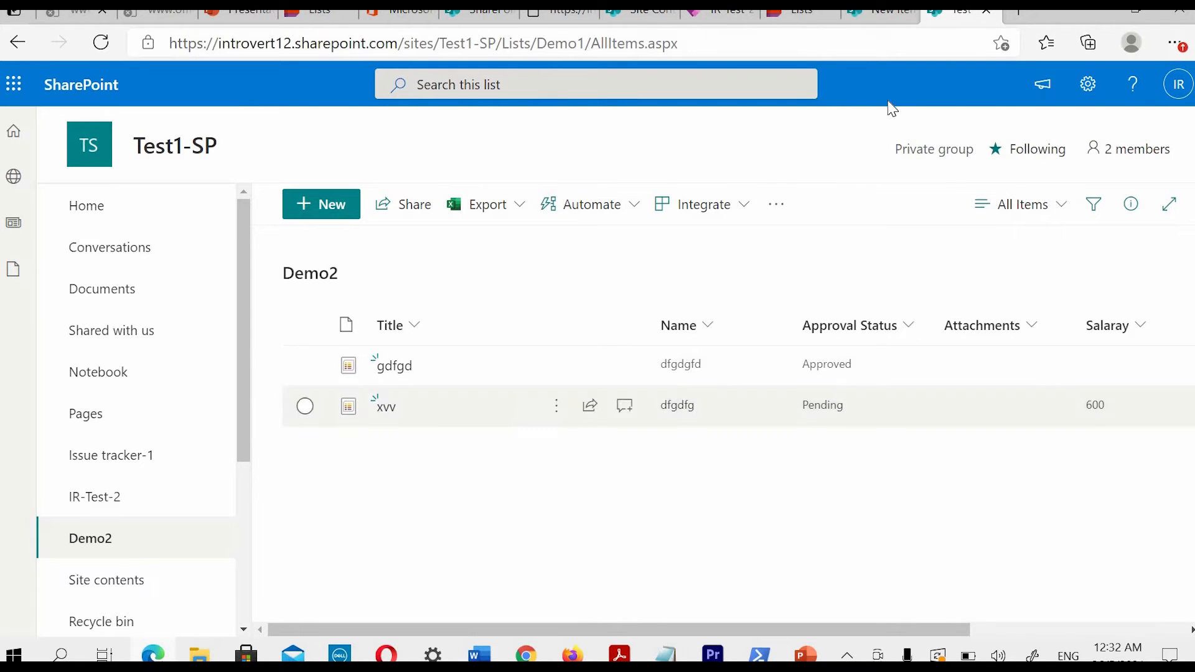
Step: Reopen Demo2's validation settings to review the saved formula and user message, and leave without saving
left_click(871, 21)
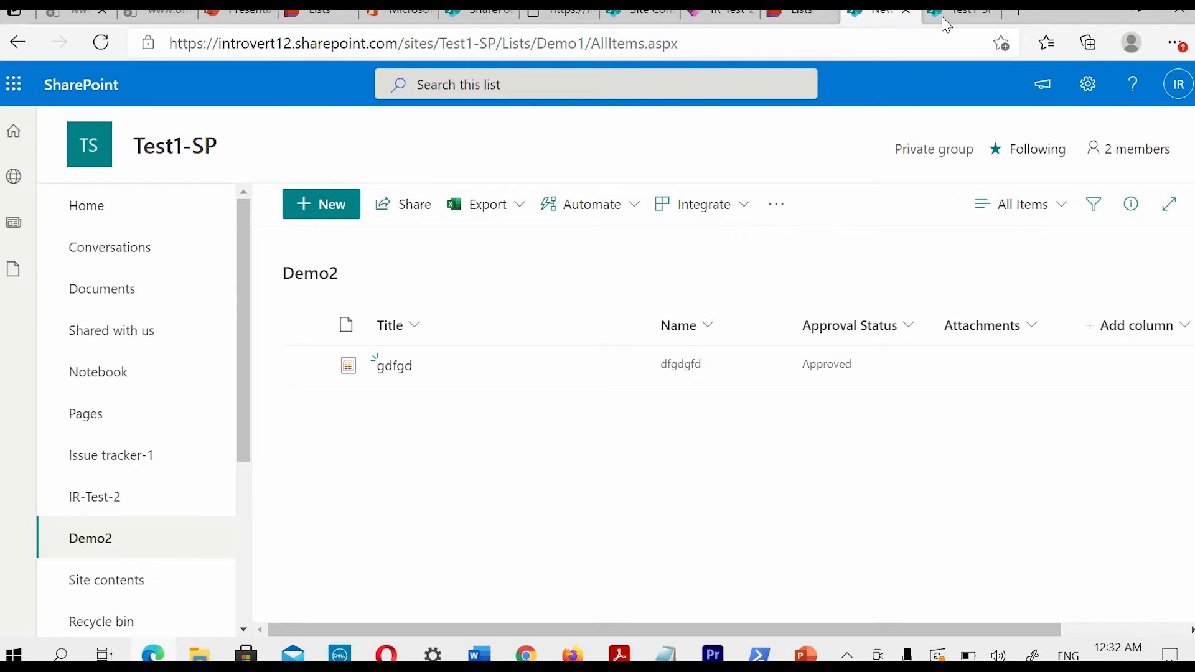
left_click(958, 13)
left_click(1088, 84)
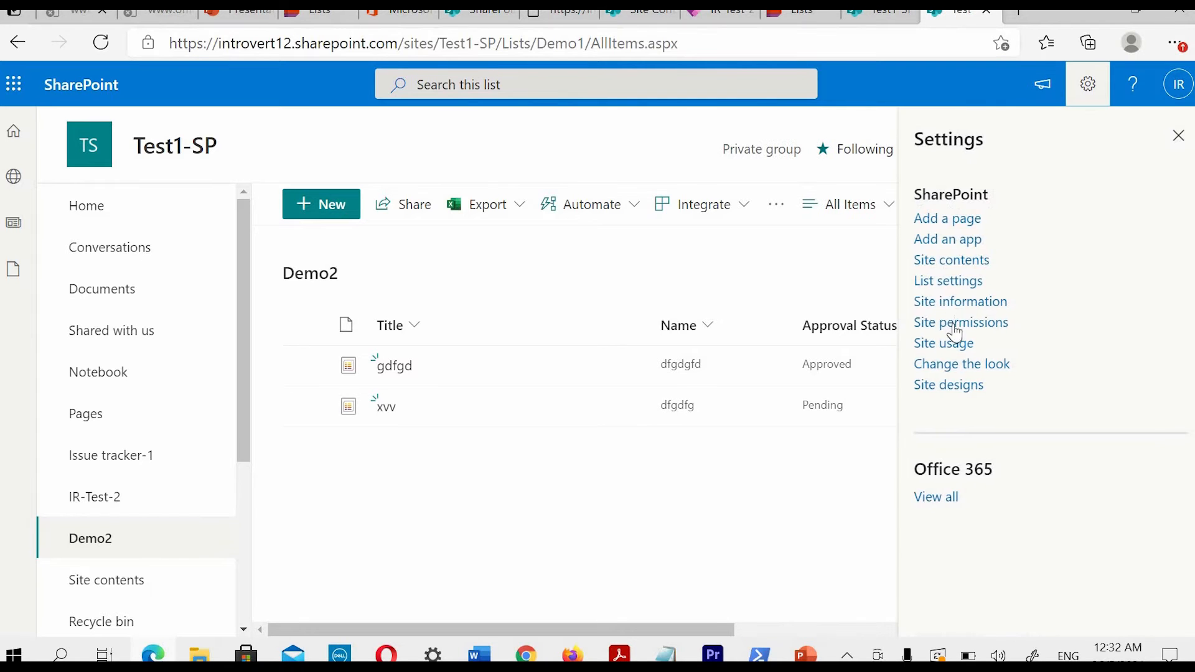
left_click(948, 283)
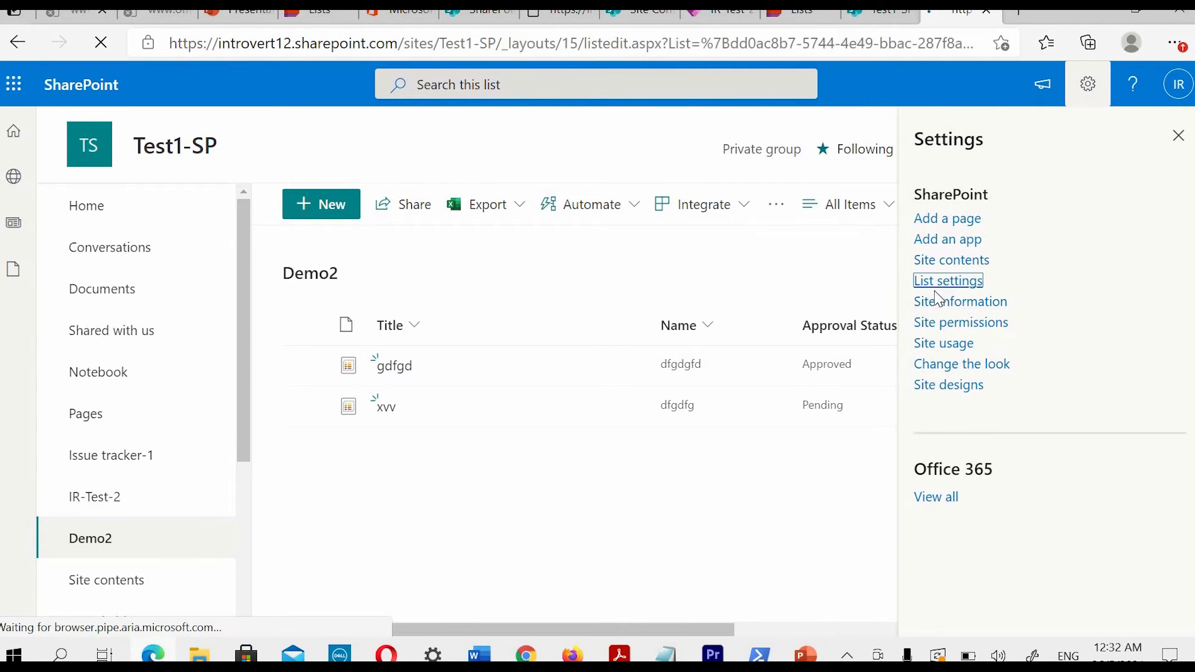
left_click(265, 504)
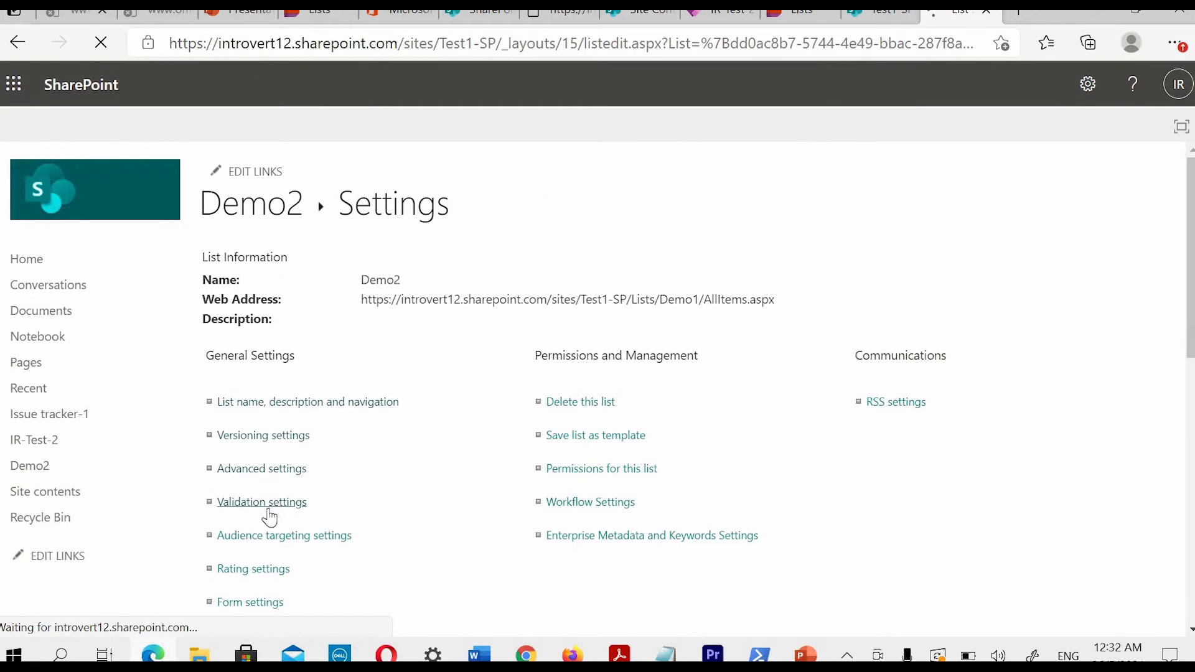
scroll(622, 498, "down", 2)
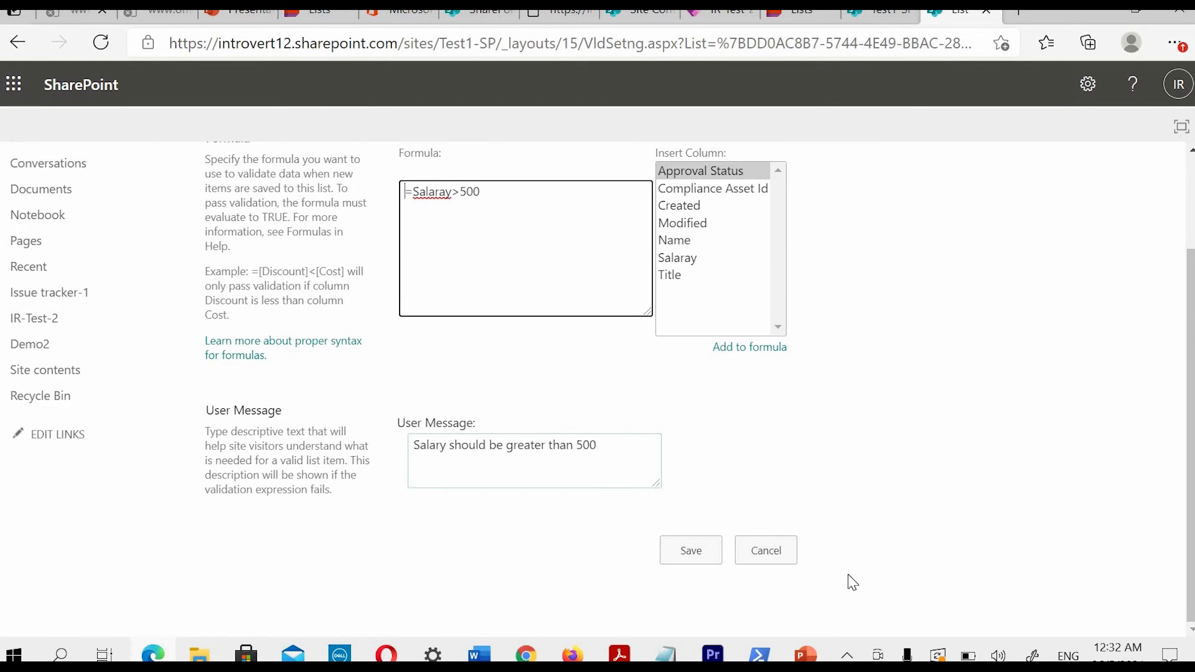
left_click(789, 554)
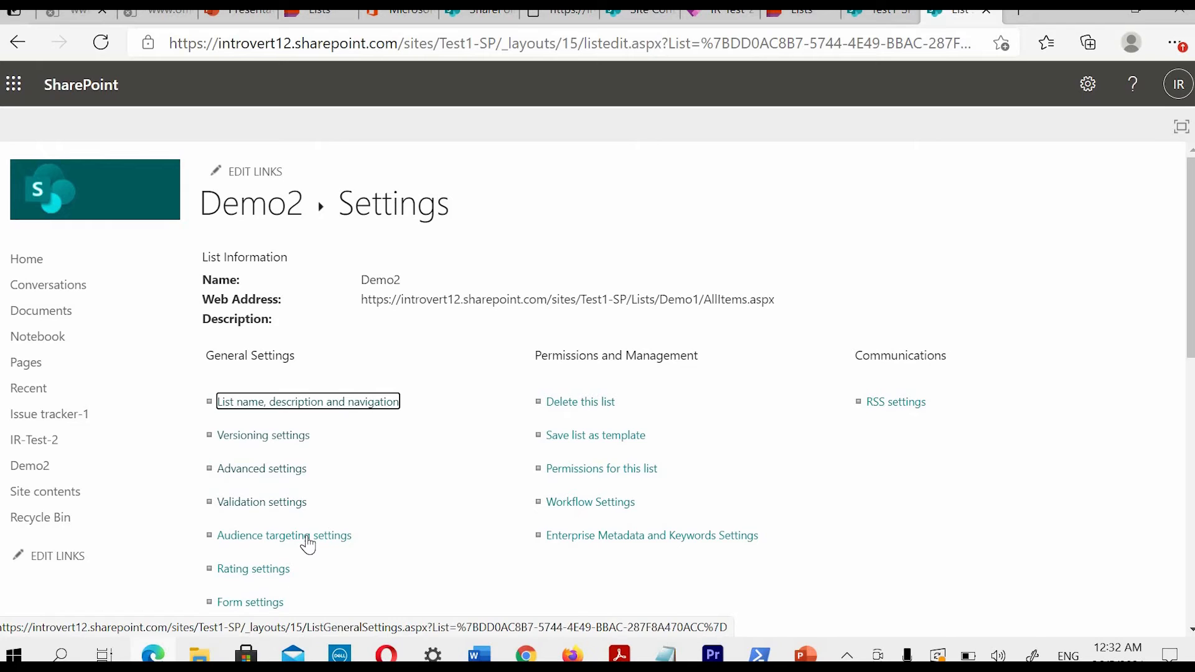
Step: Open Demo2's audience targeting settings and examine the list's existing columns on the list settings page in the other browser tab
left_click(307, 538)
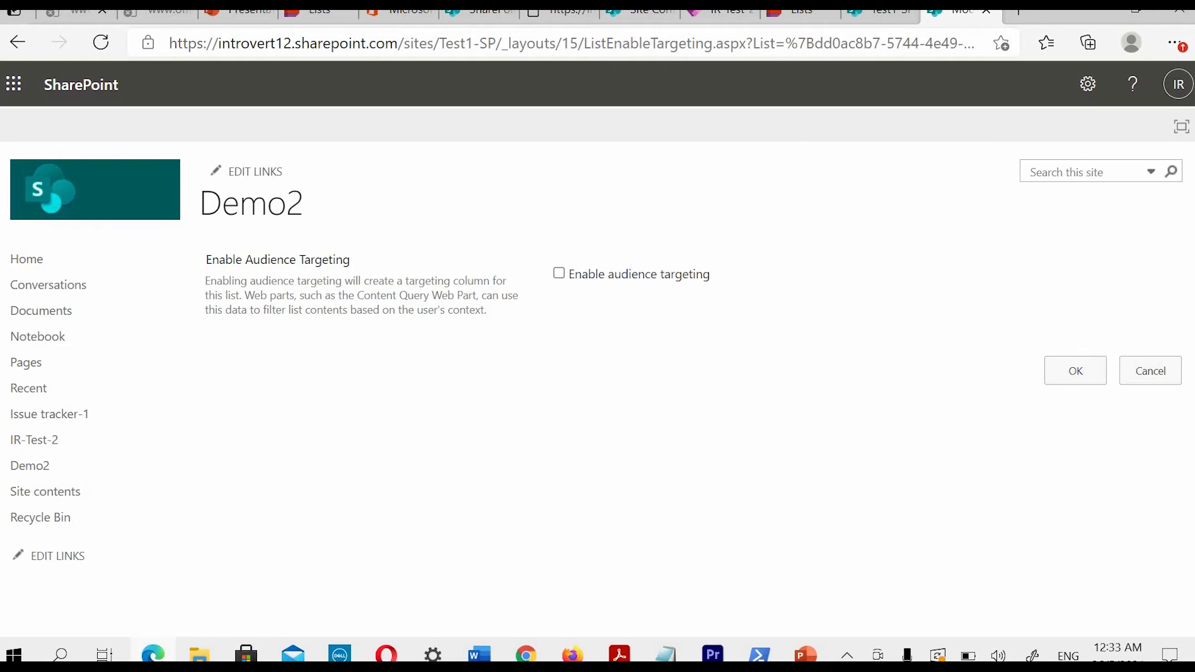
left_click(891, 17)
left_click(1089, 90)
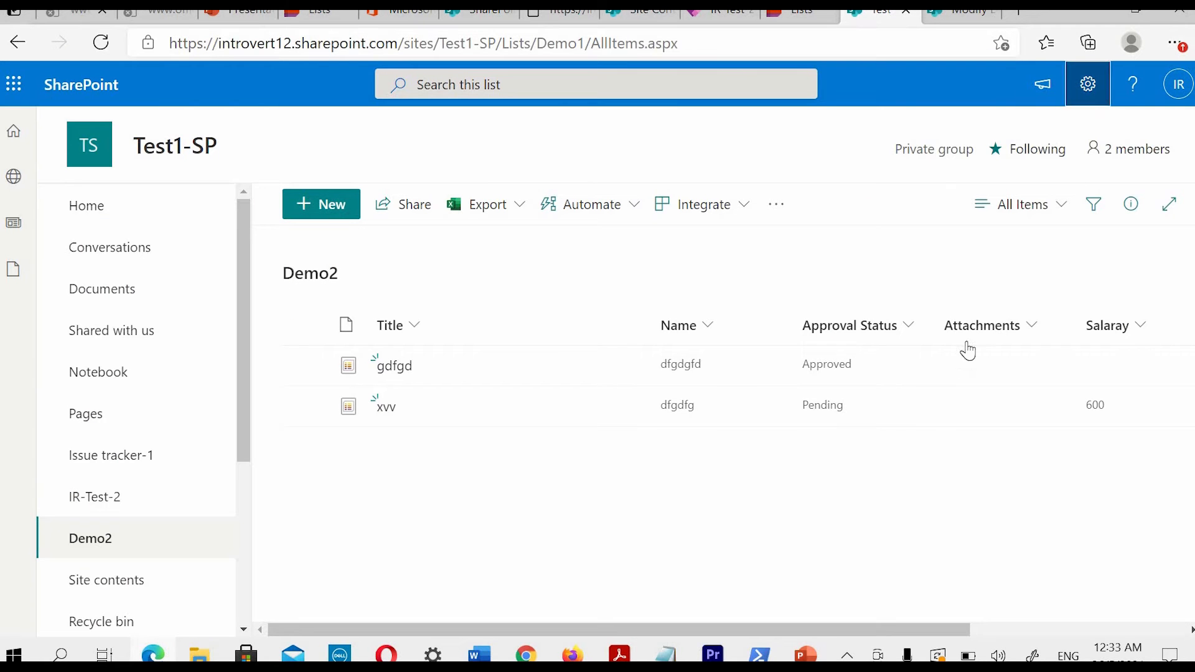
left_click(940, 289)
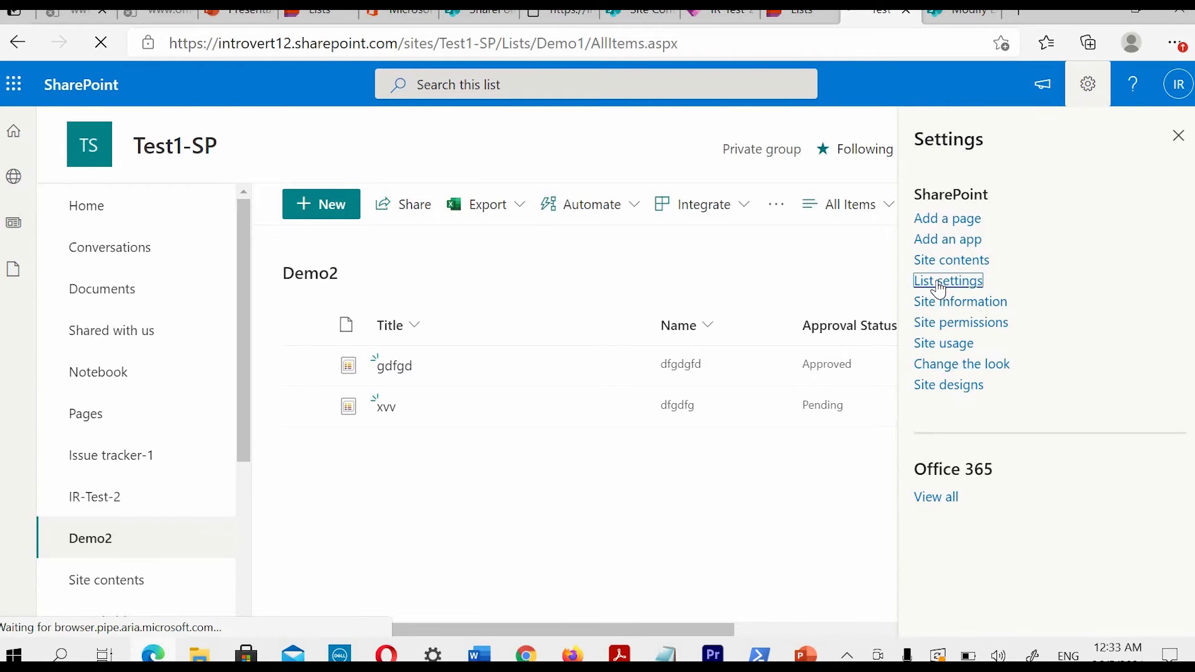
scroll(507, 394, "down", 5)
scroll(508, 394, "down", 4)
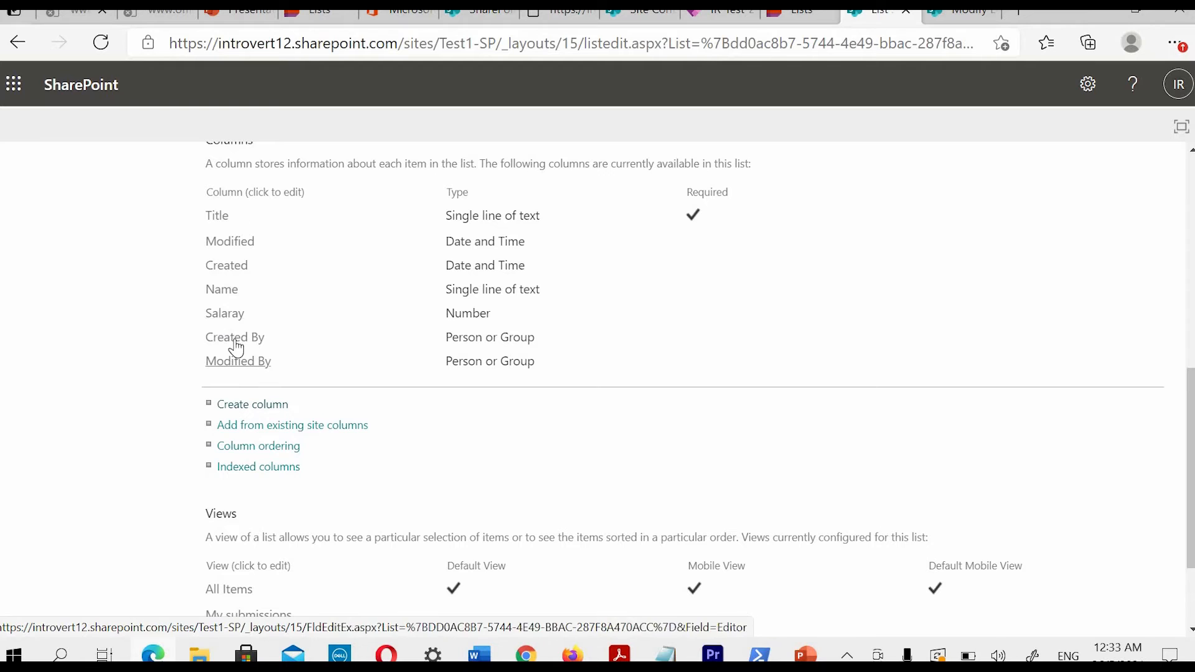
left_click(949, 12)
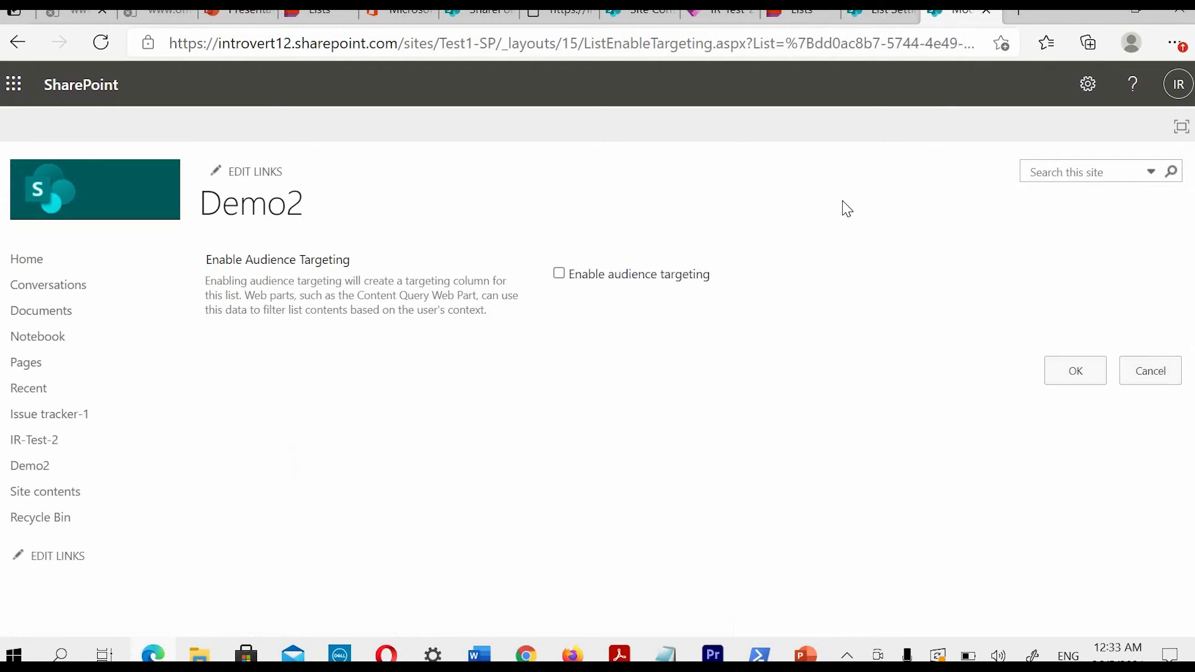
Step: Enable audience targeting for the Demo2 list and save the setting
left_click(557, 273)
left_click_drag(414, 294, 357, 295)
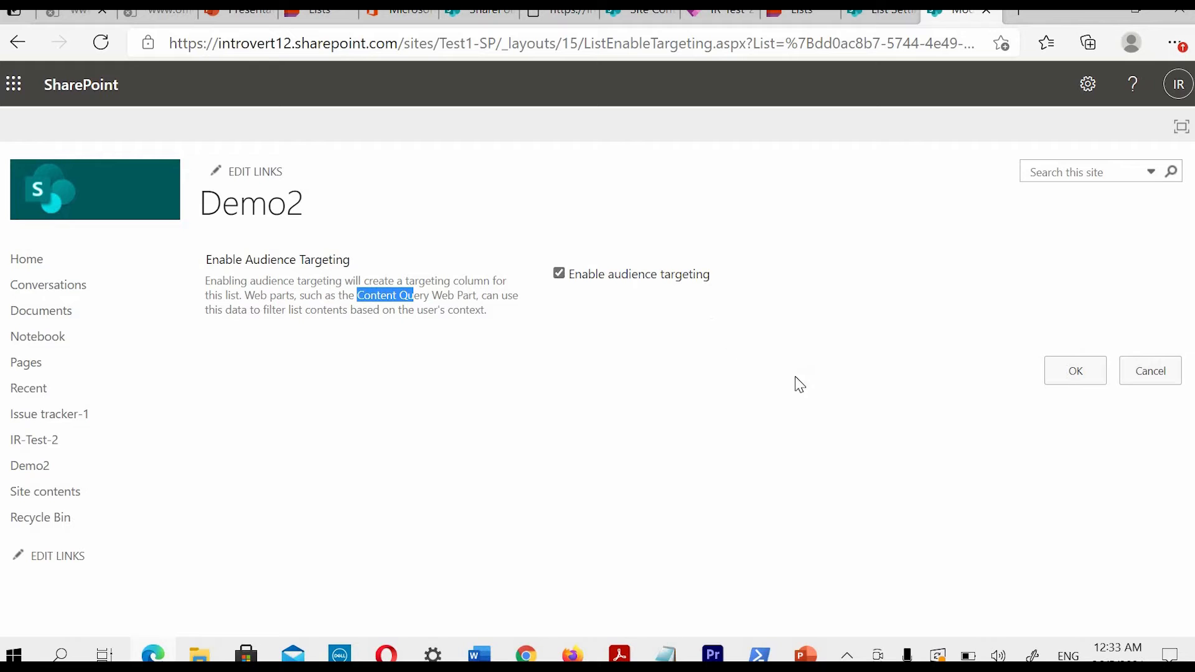
left_click(1075, 372)
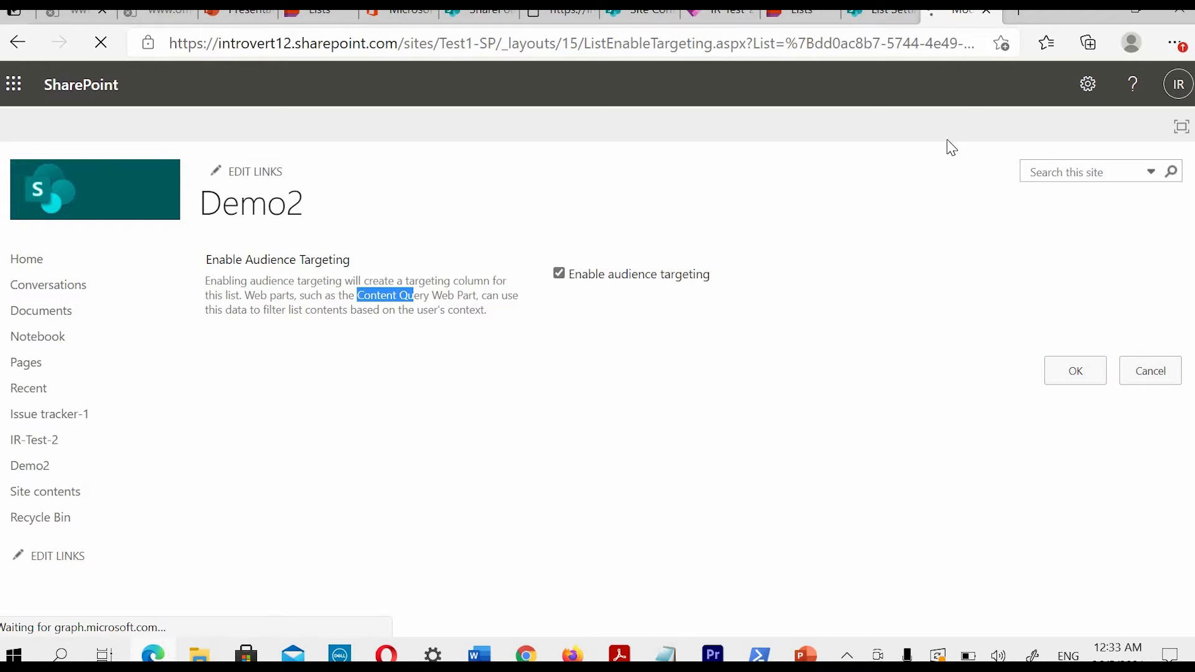
Step: Refresh Demo2's list settings page in the other browser tab and examine the columns after enabling audience targeting
left_click(894, 19)
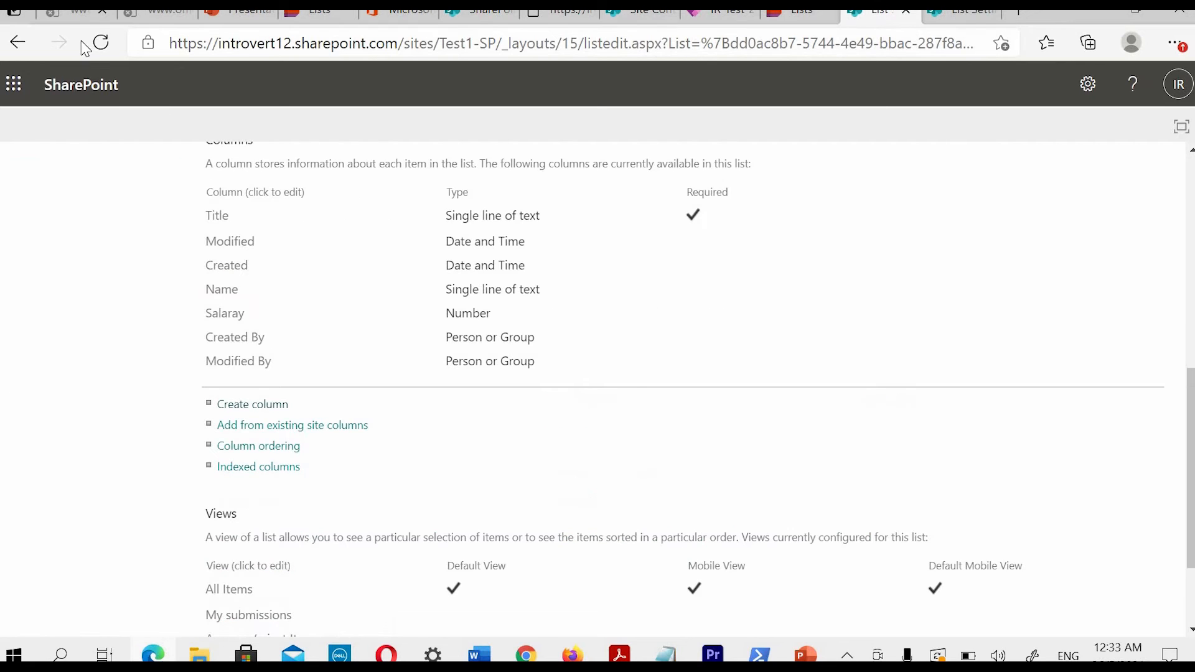
left_click(100, 43)
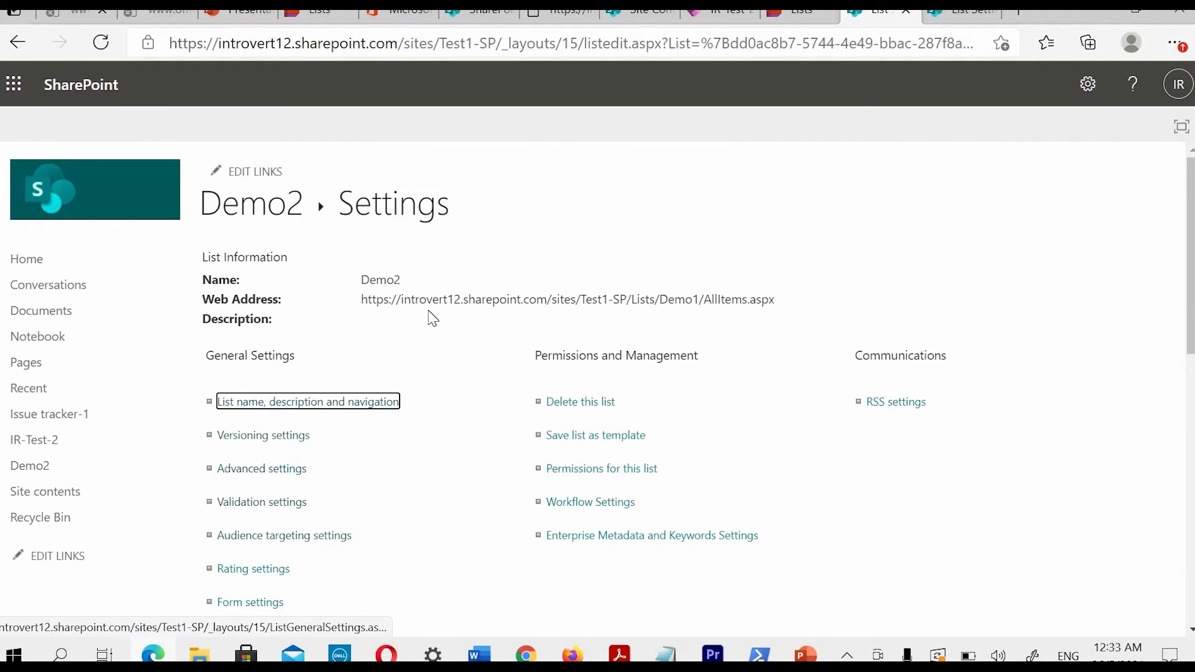
scroll(432, 319, "down", 5)
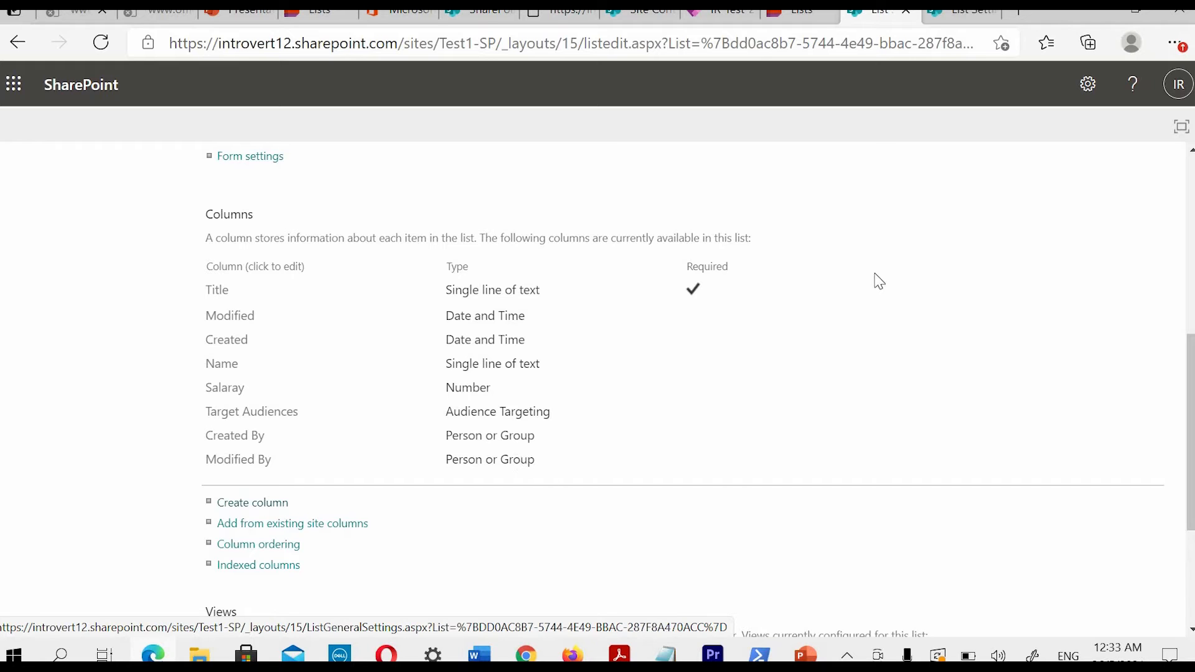
Step: Allow items in the Demo2 list to be rated through its rating settings and save the change
left_click(958, 11)
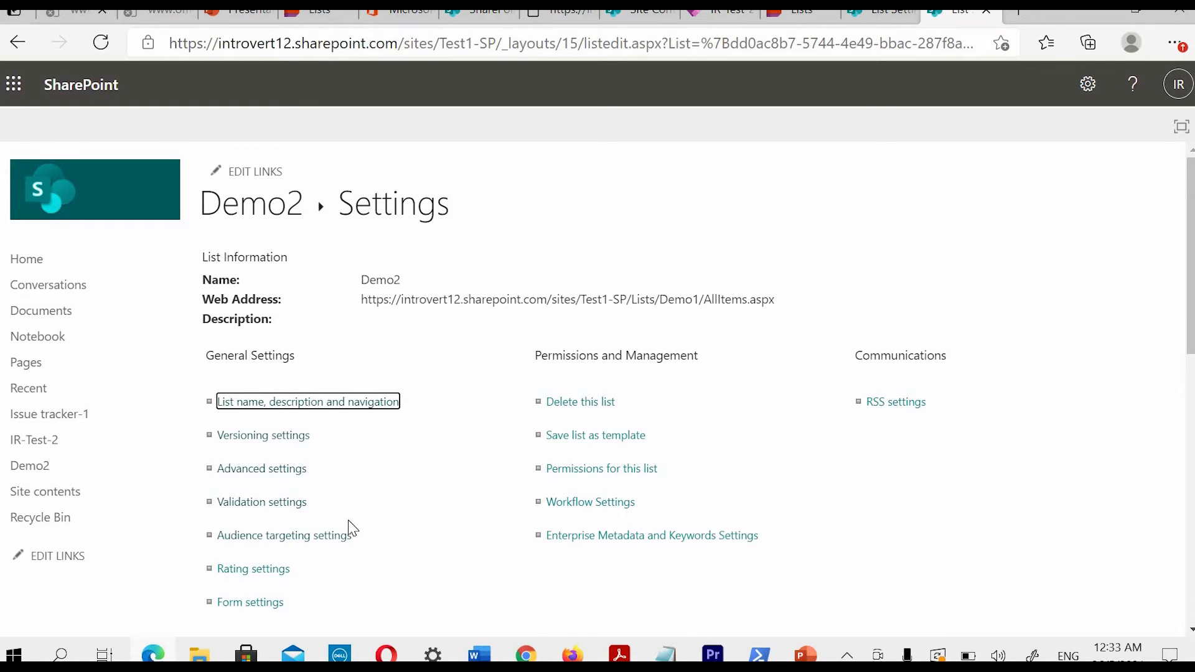
scroll(381, 539, "down", 1)
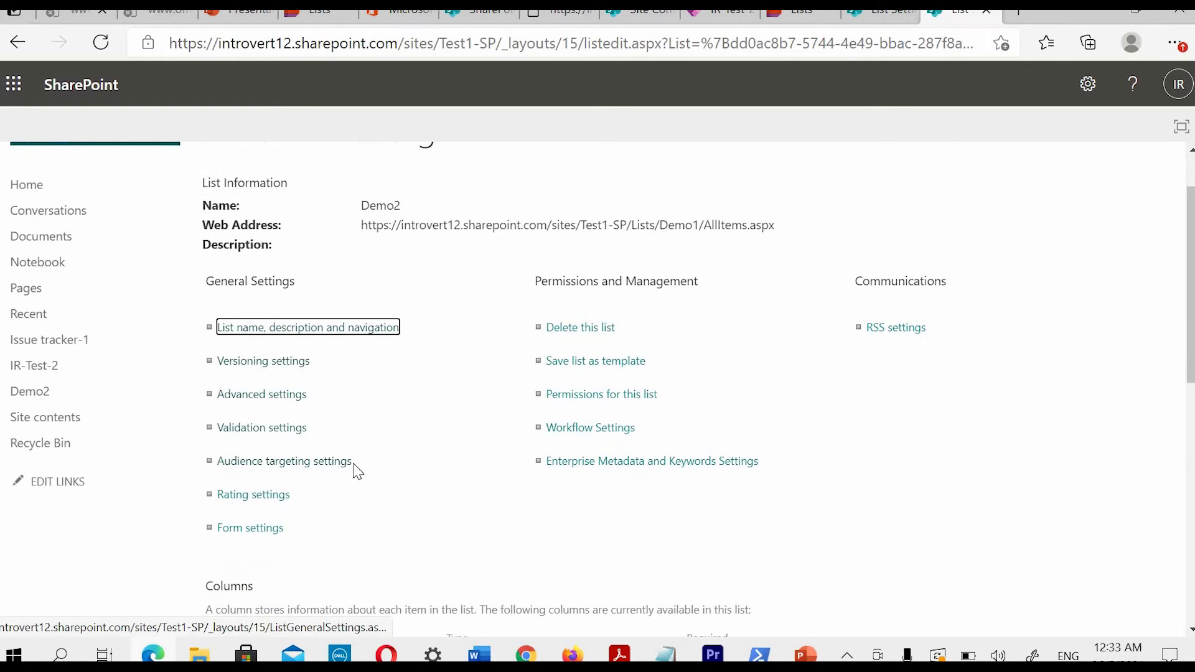
left_click(264, 497)
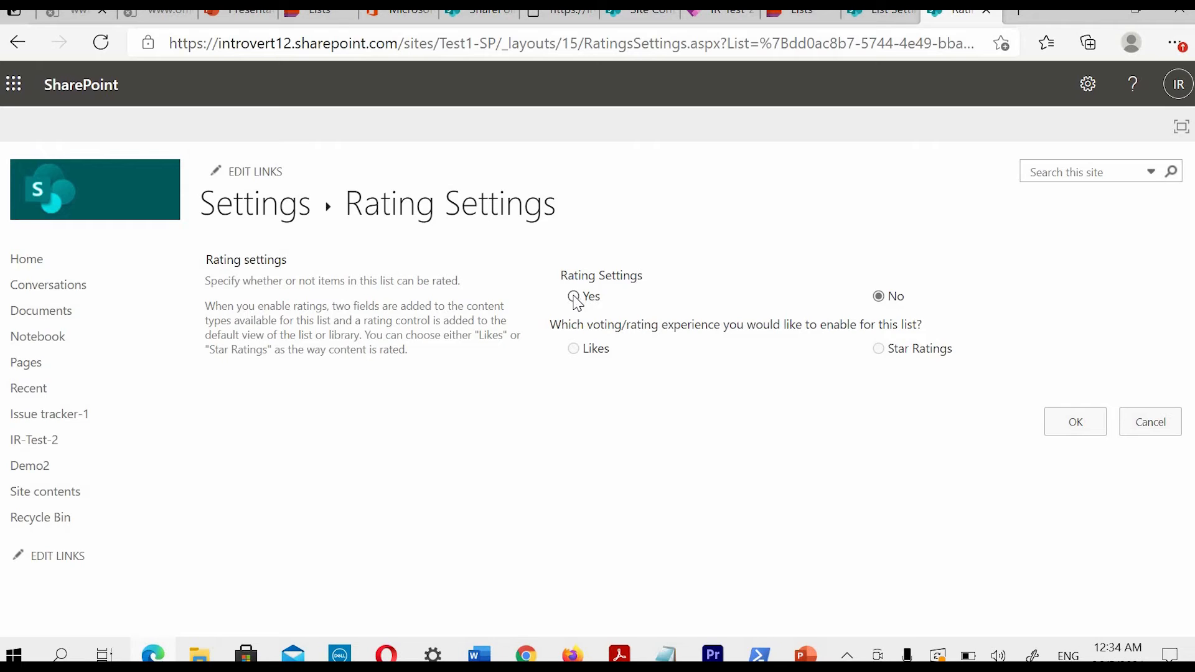
left_click(872, 19)
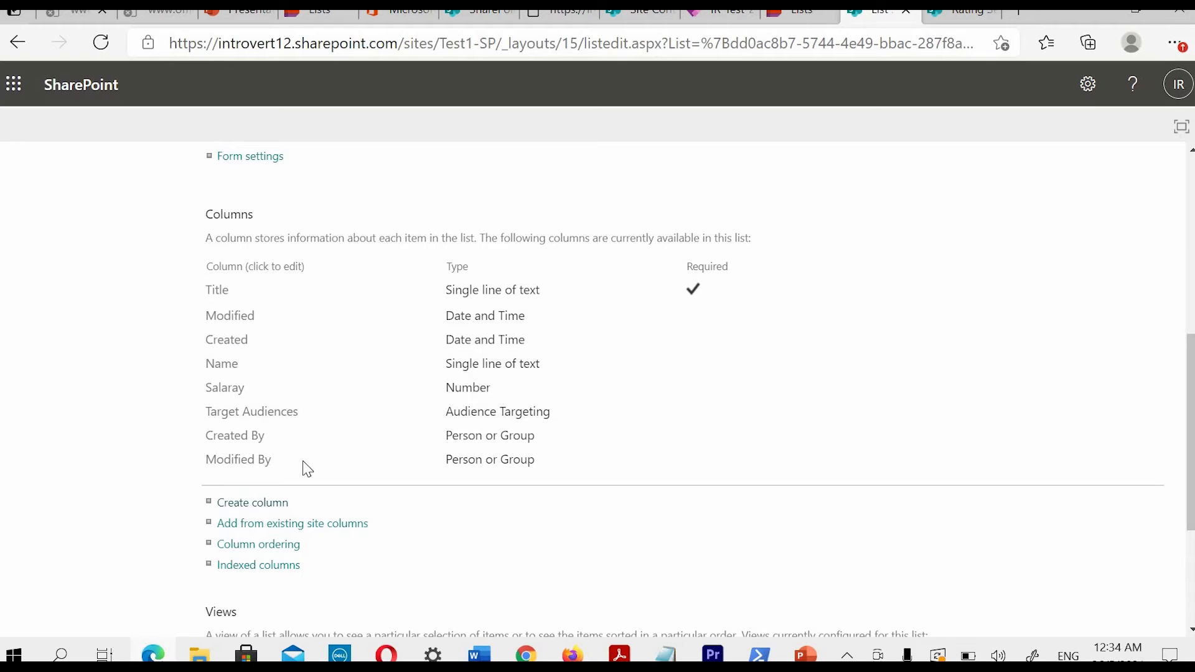
left_click(952, 17)
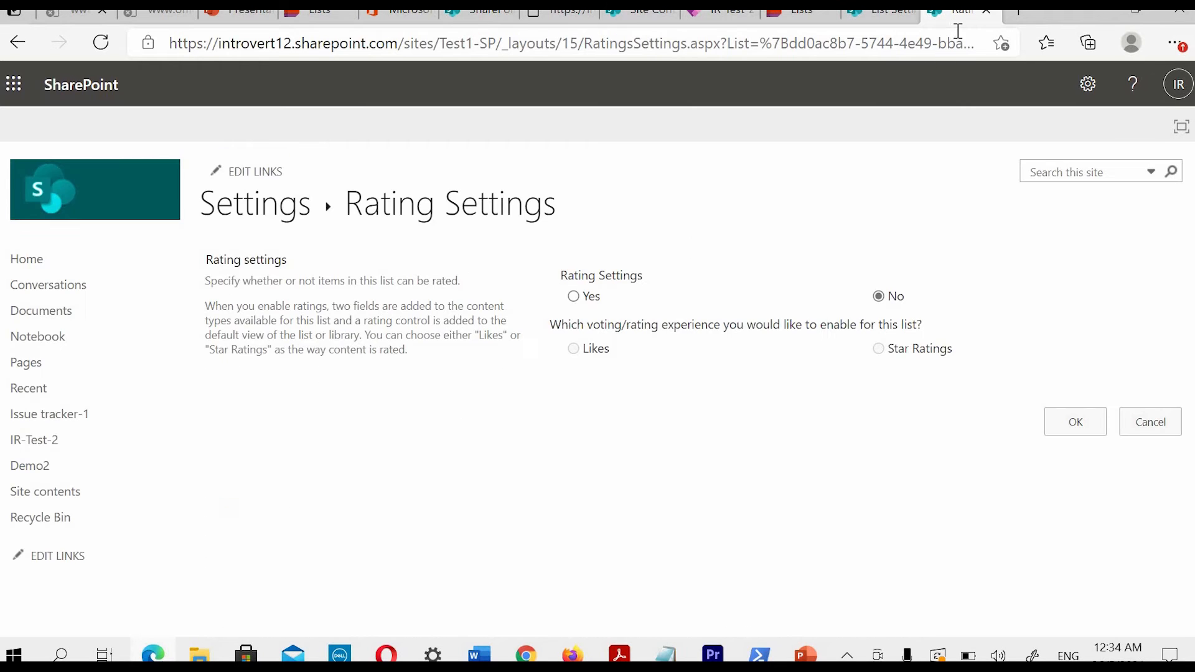
left_click(573, 296)
left_click(1076, 427)
left_click(1076, 426)
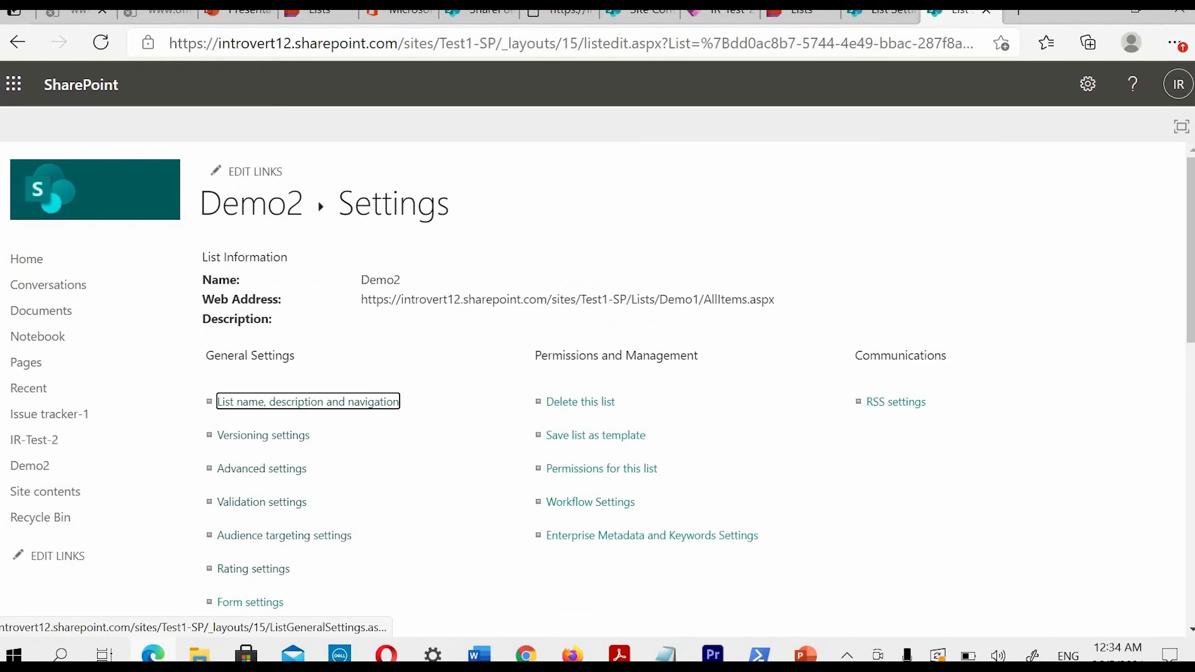
Step: Reload Demo2's settings page in the other browser tab and check which columns the rating setting added
left_click(880, 13)
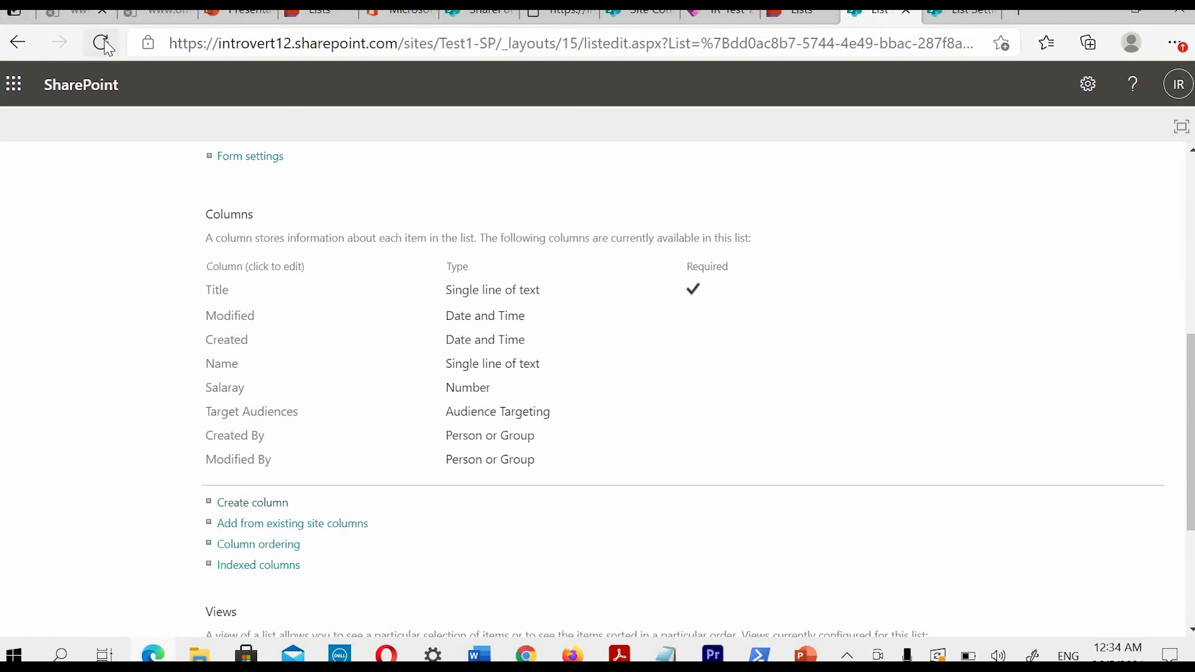
left_click(110, 55)
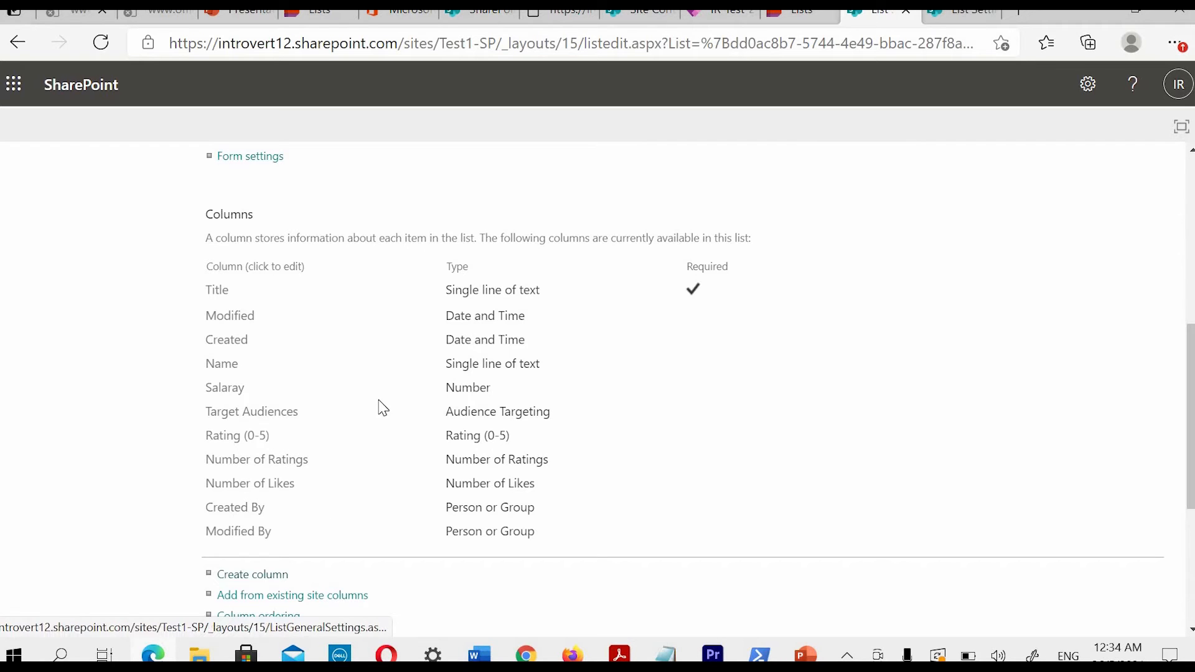
Step: Add a Demo2 item with Title "cbcvb", Name "vbcvb" and Salaray 57575, and save it
scroll(355, 341, "up", 5)
left_click(274, 212)
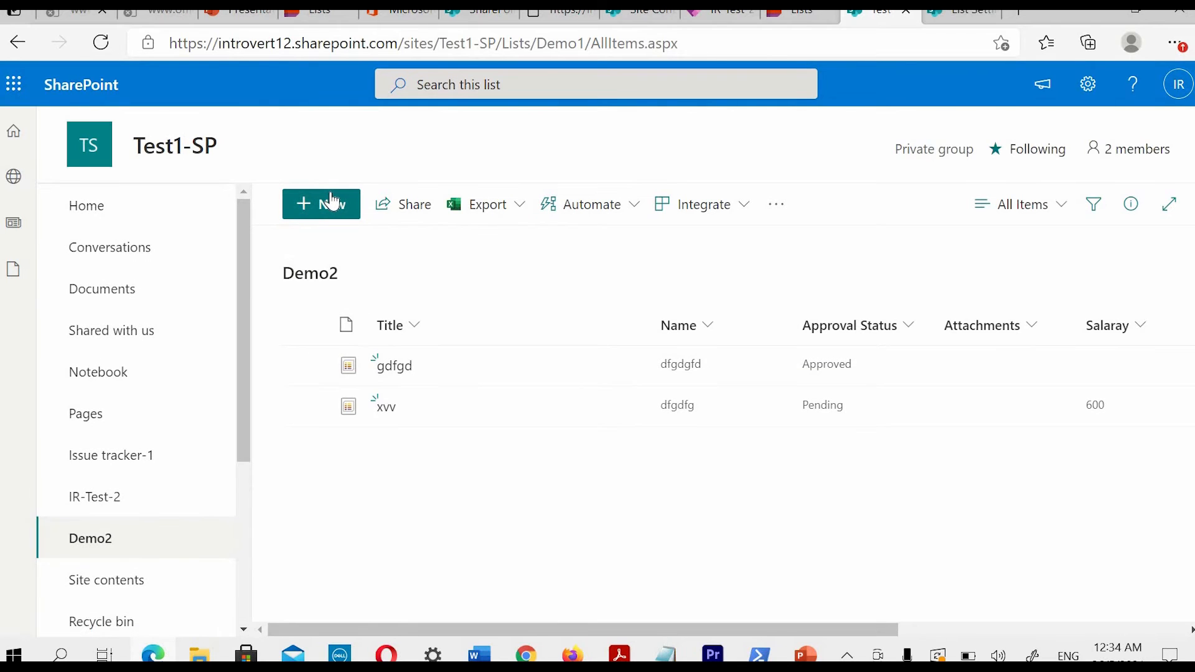
left_click(330, 203)
left_click(533, 249)
type("cbcvb")
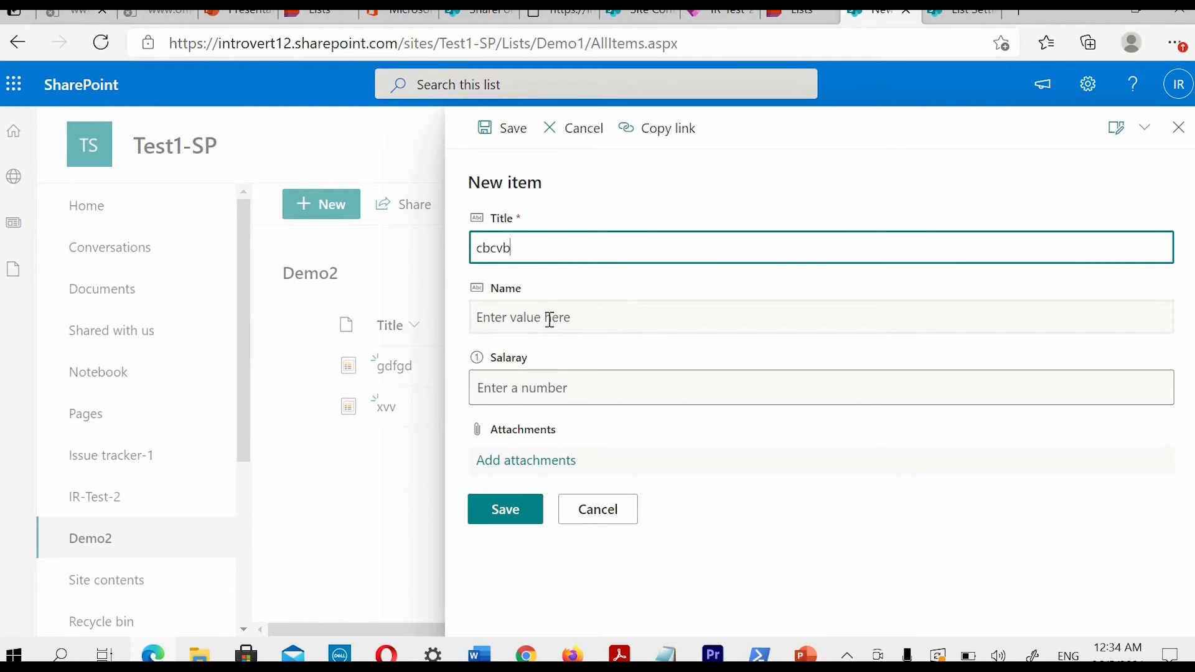
left_click(550, 319)
type("vbcvb")
left_click(562, 391)
type("57575")
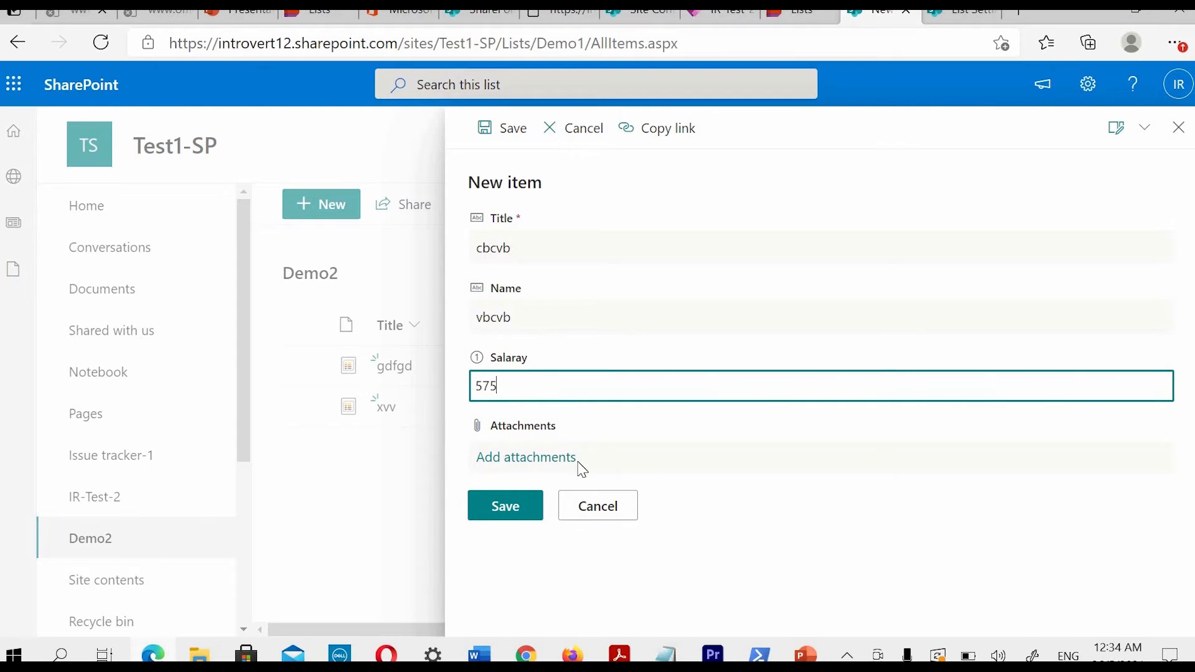
left_click(491, 517)
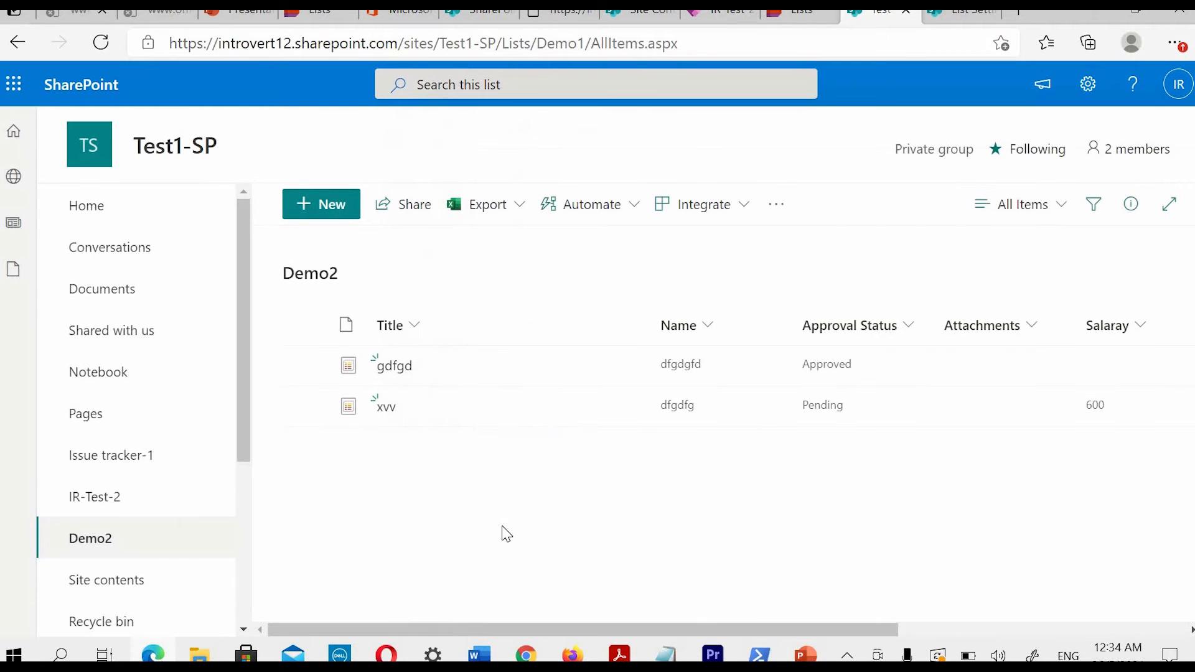
Step: Give the new cbcvb item a star rating in the Rating (0-5) column
scroll(881, 439, "right", 5)
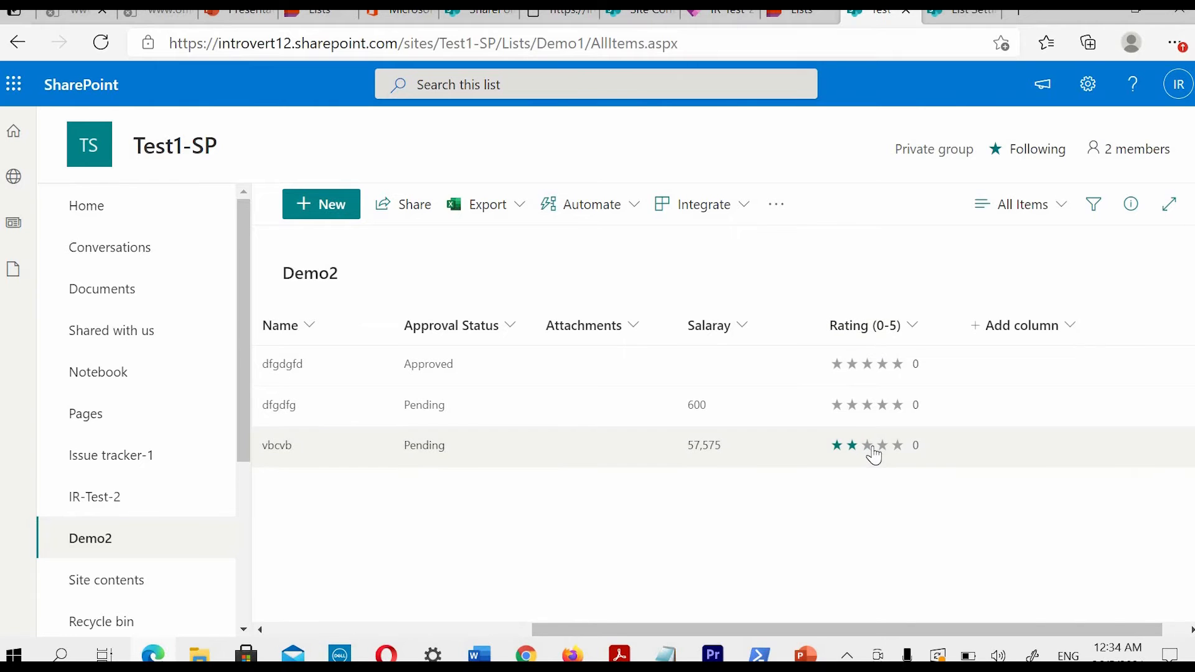
left_click(867, 445)
left_click(883, 446)
left_click(896, 446)
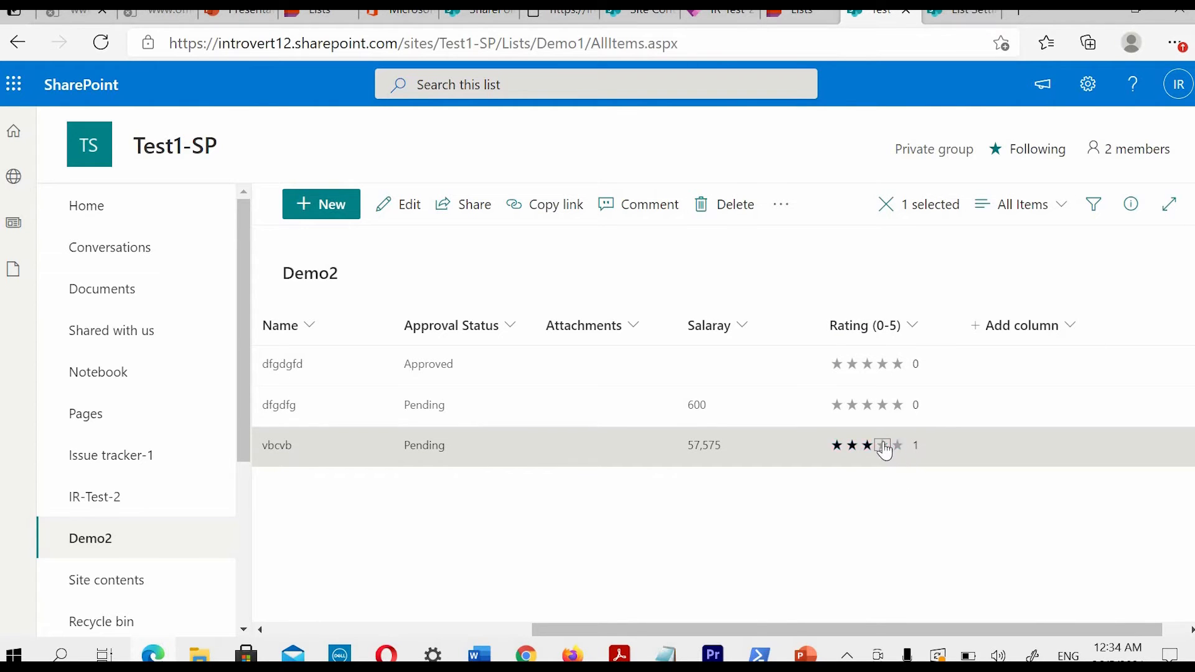
Step: Review Demo2's form settings and confirm the use of the default SharePoint form
left_click(960, 19)
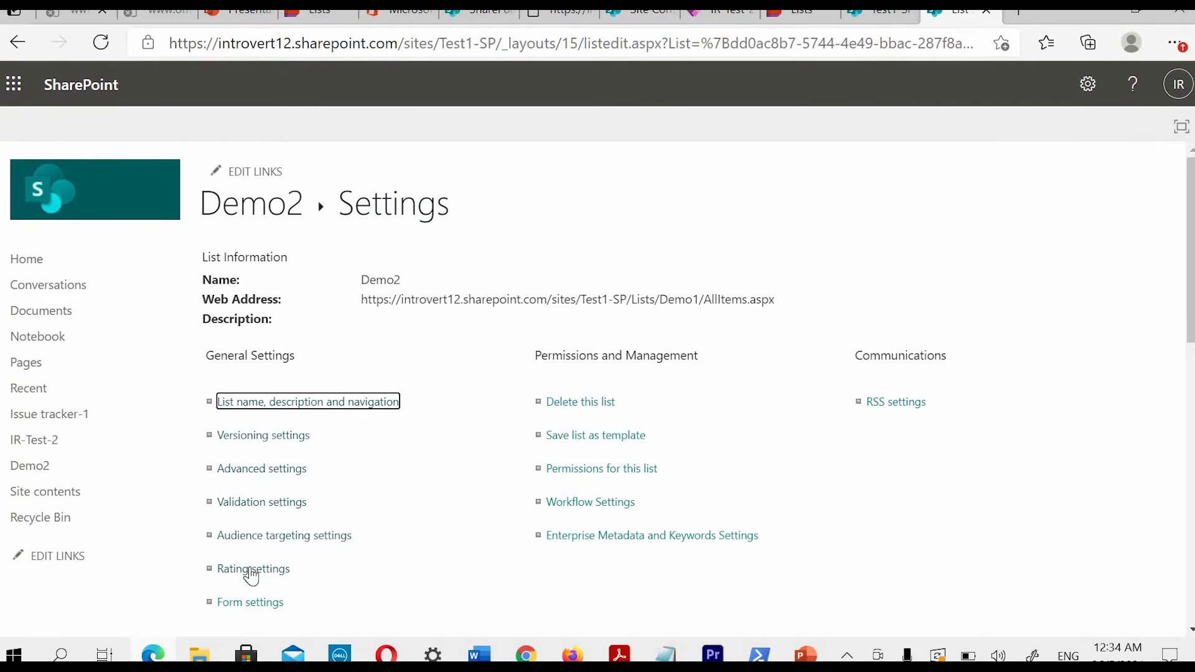
left_click(255, 604)
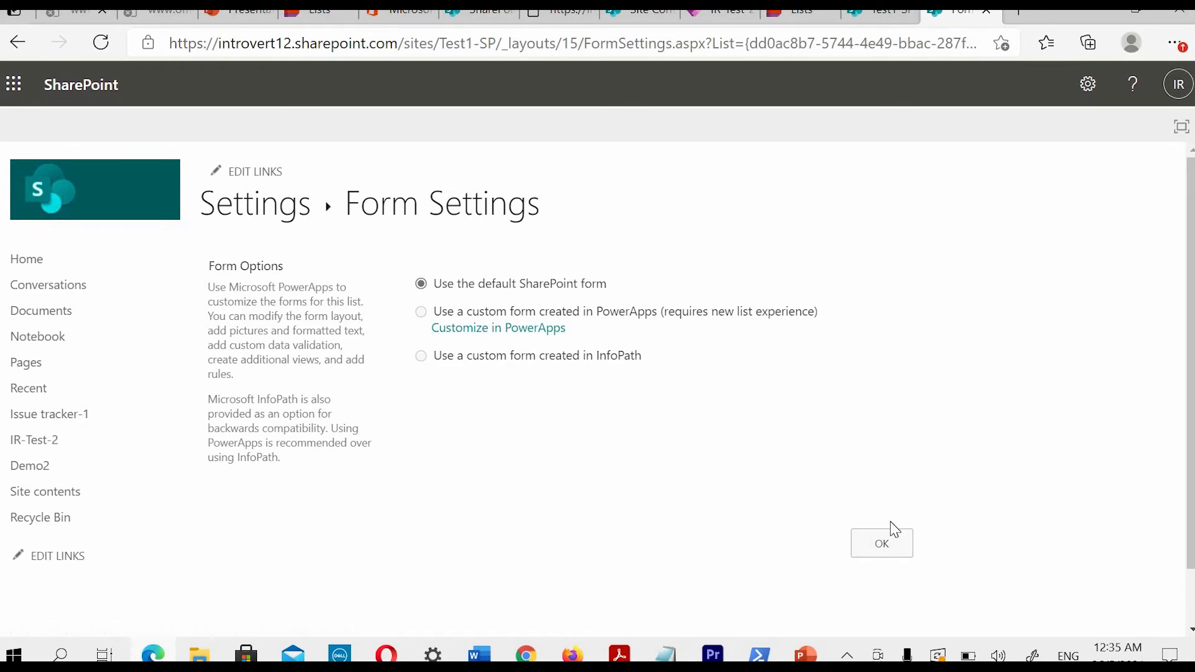
left_click(899, 545)
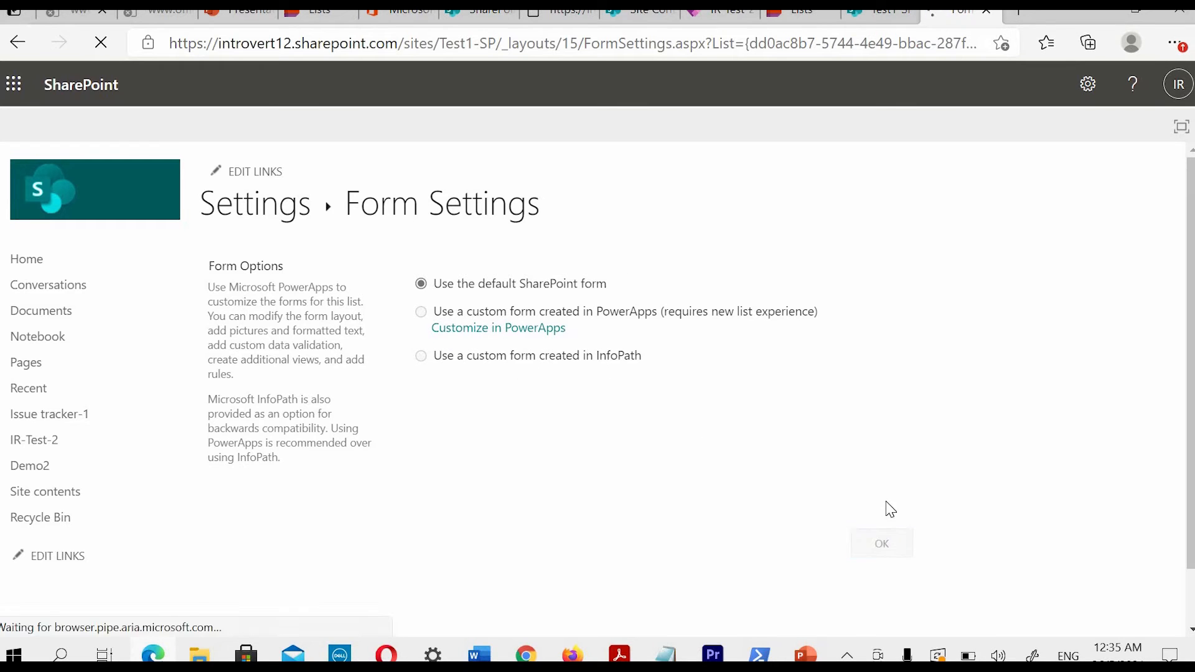
Step: Start deleting the Demo2 list to view the confirmation prompt, and cancel the deletion
scroll(498, 511, "down", 2)
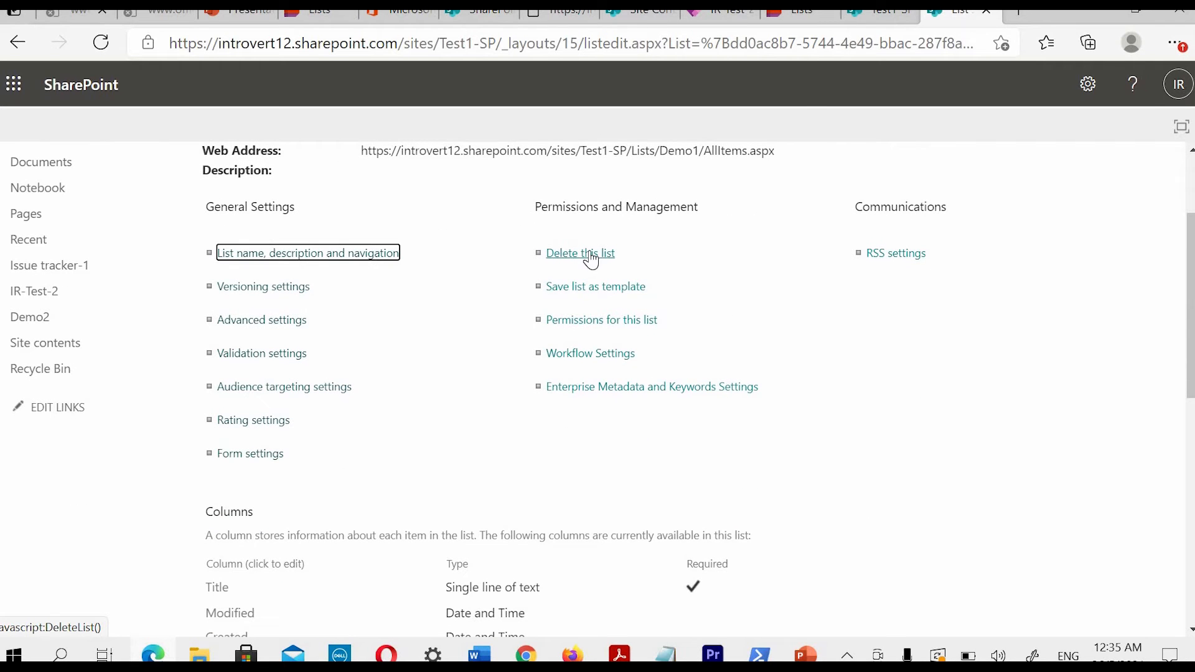
left_click(590, 256)
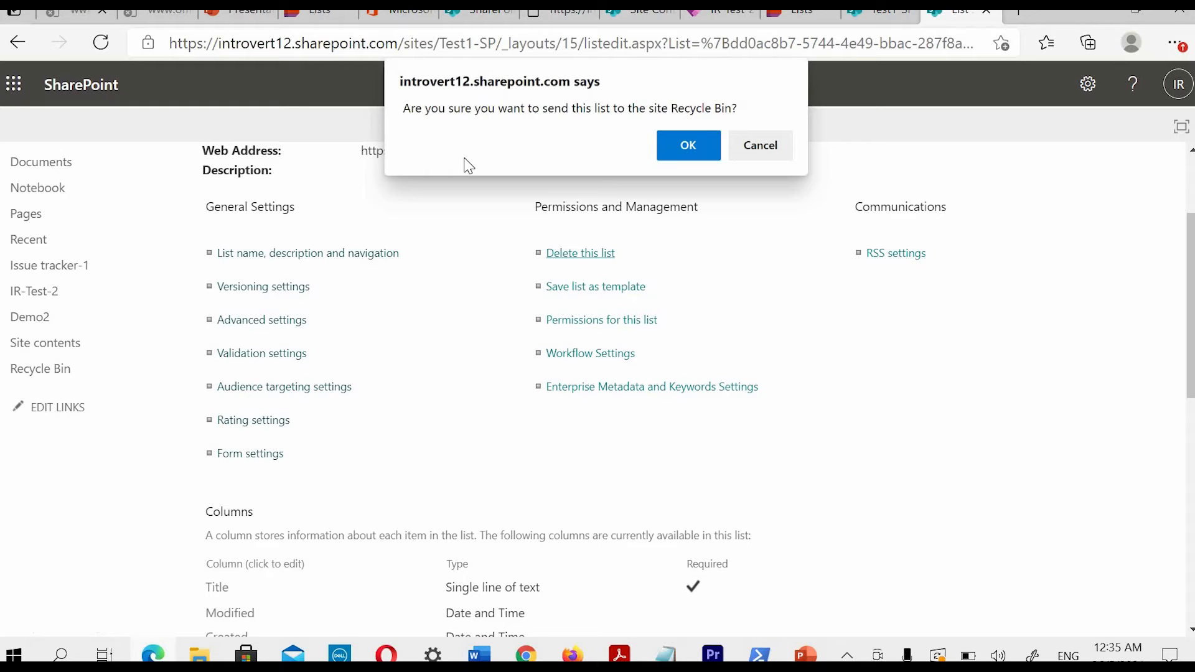
left_click(769, 149)
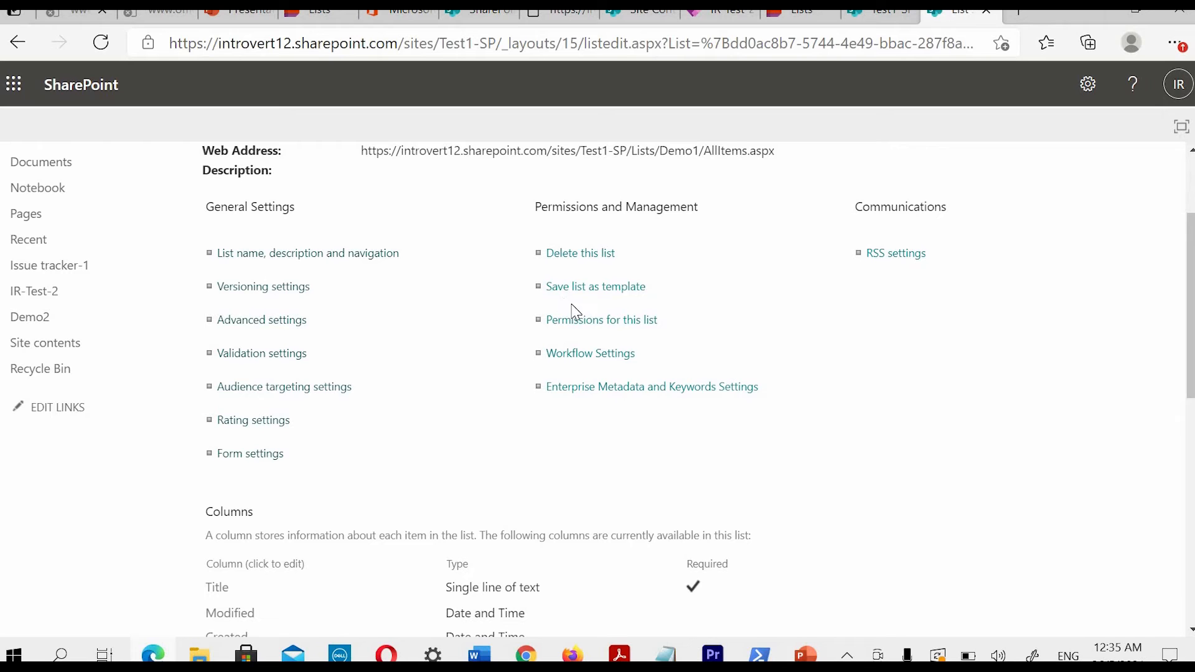
Step: Switch to the SharePoint admin center and examine the Custom Script options on the classic settings page
left_click(658, 15)
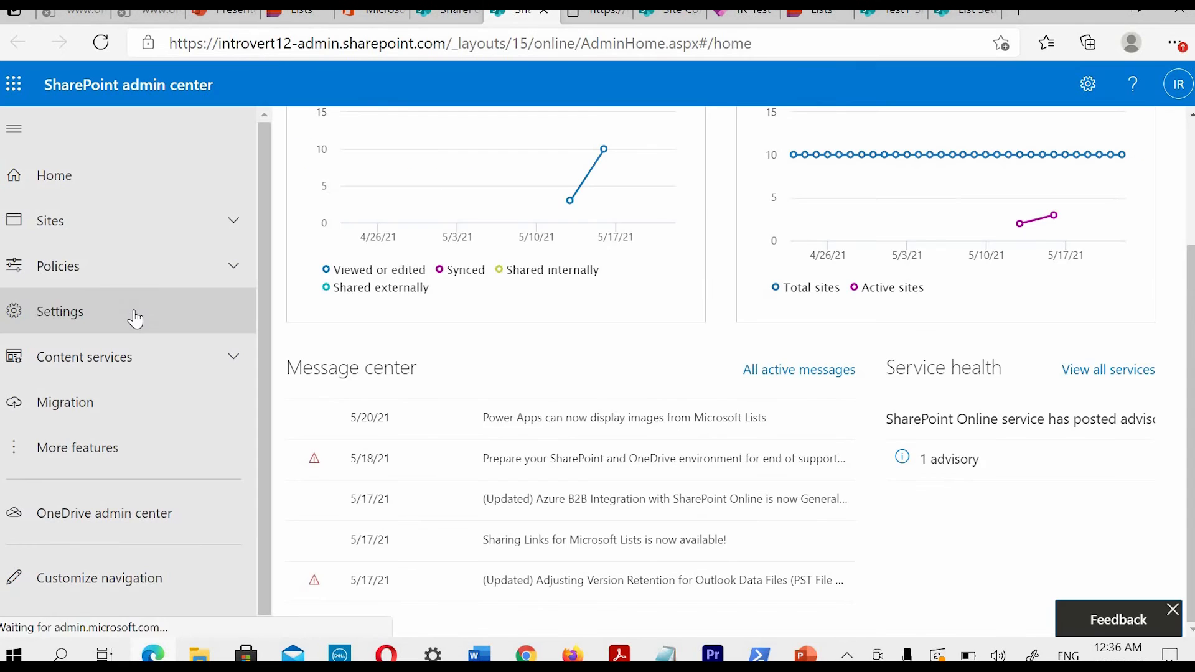
left_click(135, 318)
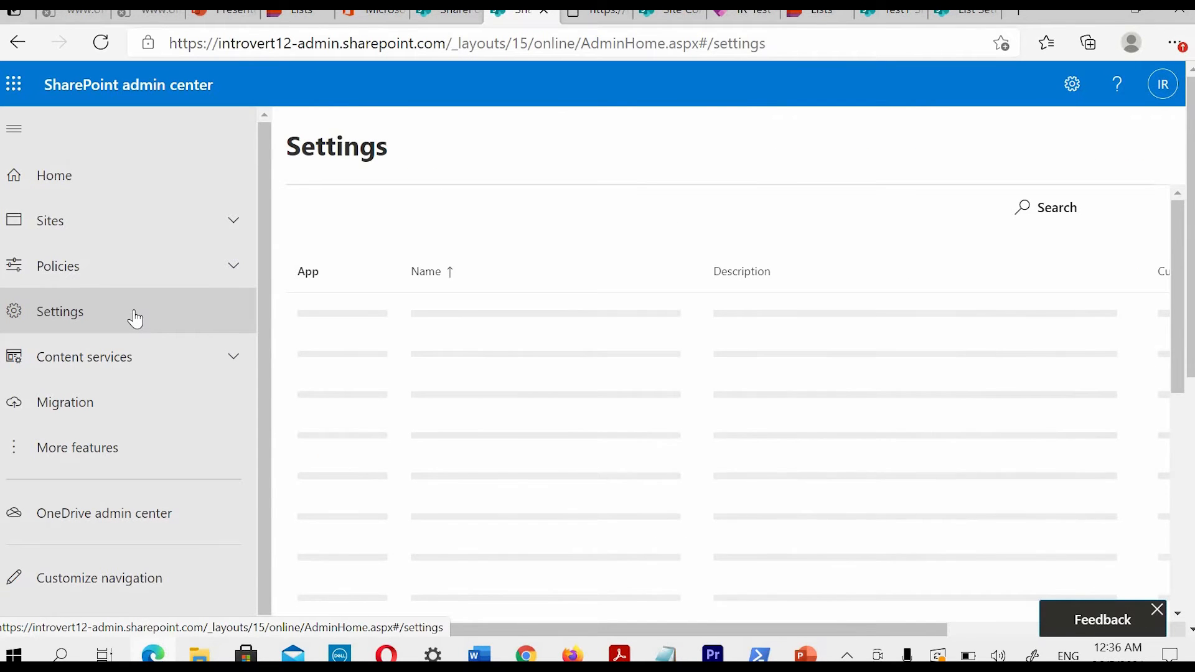
scroll(507, 392, "down", 2)
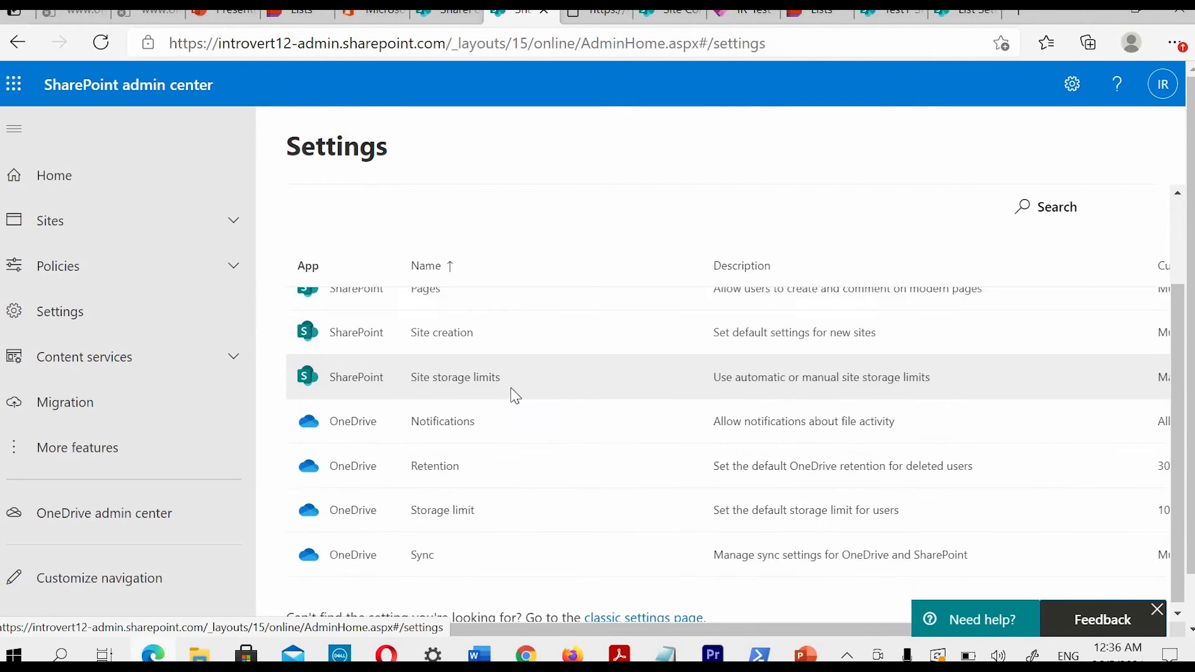
left_click(652, 614)
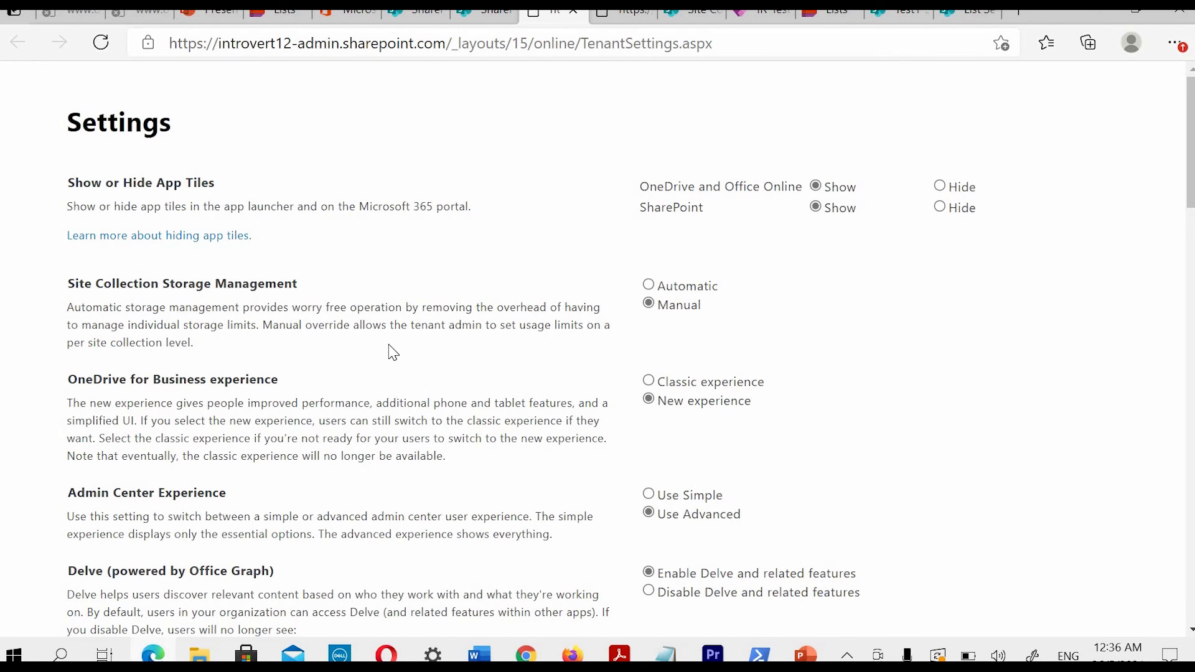
scroll(398, 360, "down", 1)
scroll(397, 360, "down", 14)
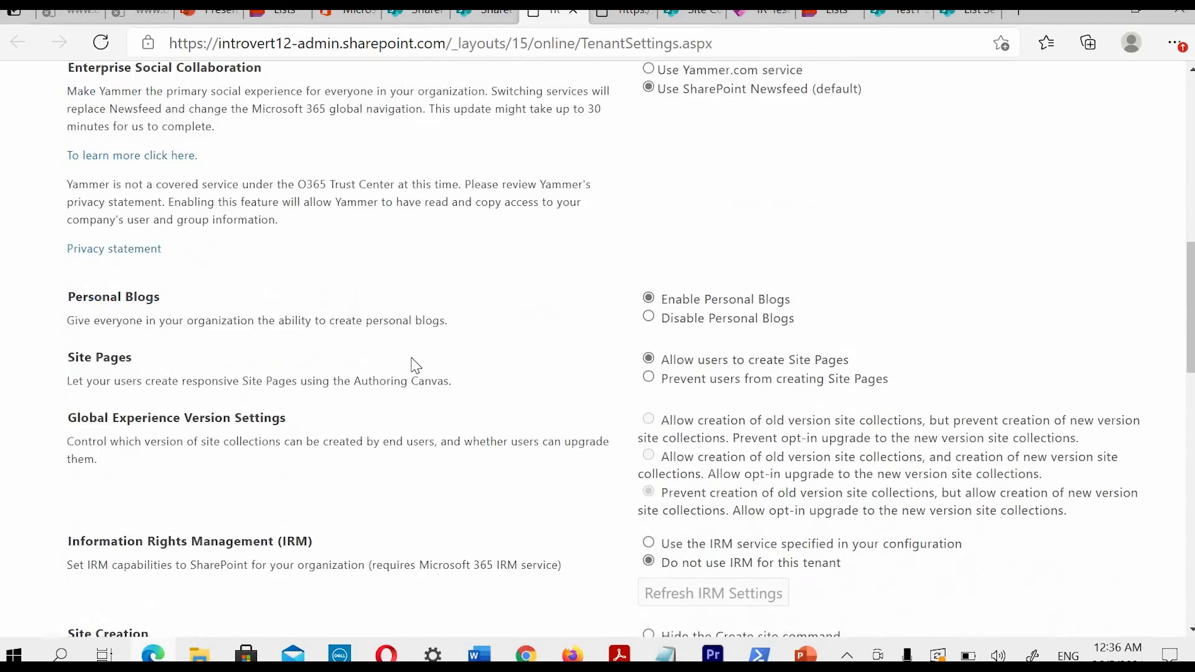
scroll(425, 359, "down", 3)
left_click(622, 15)
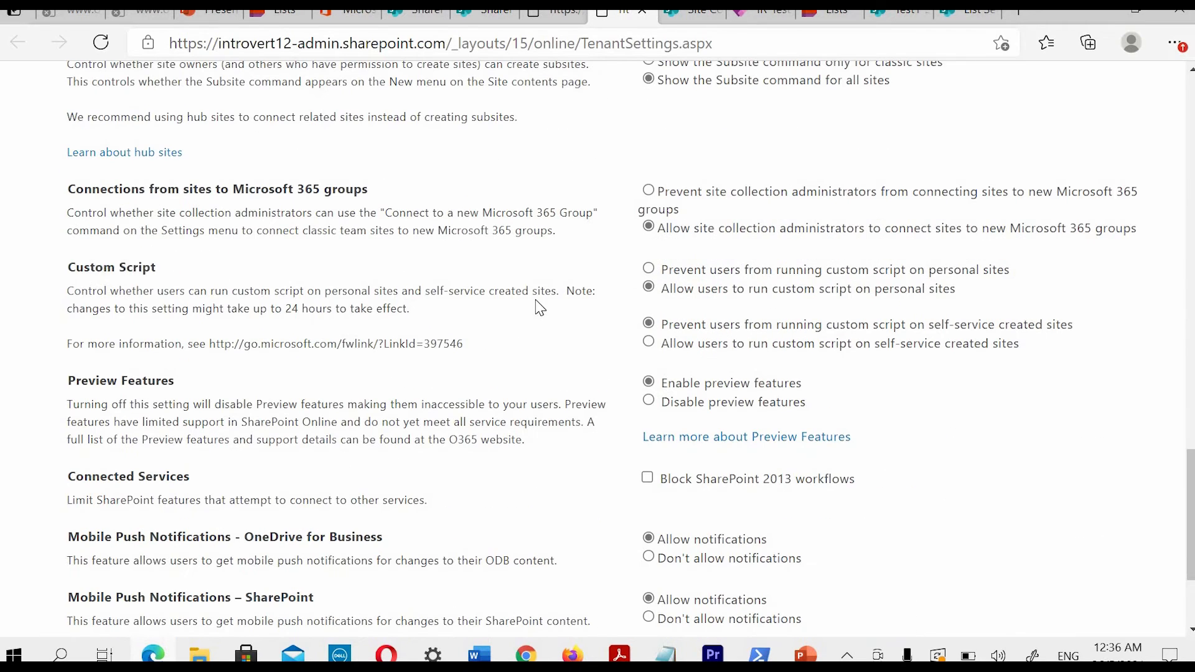
Step: Review the Custom Script settings, and read the Connect-SPOService and Set-SPOSite -DenyAddAndCustomizePages 0 commands in SharePoint Online Management Shell
left_click_drag(157, 268, 95, 267)
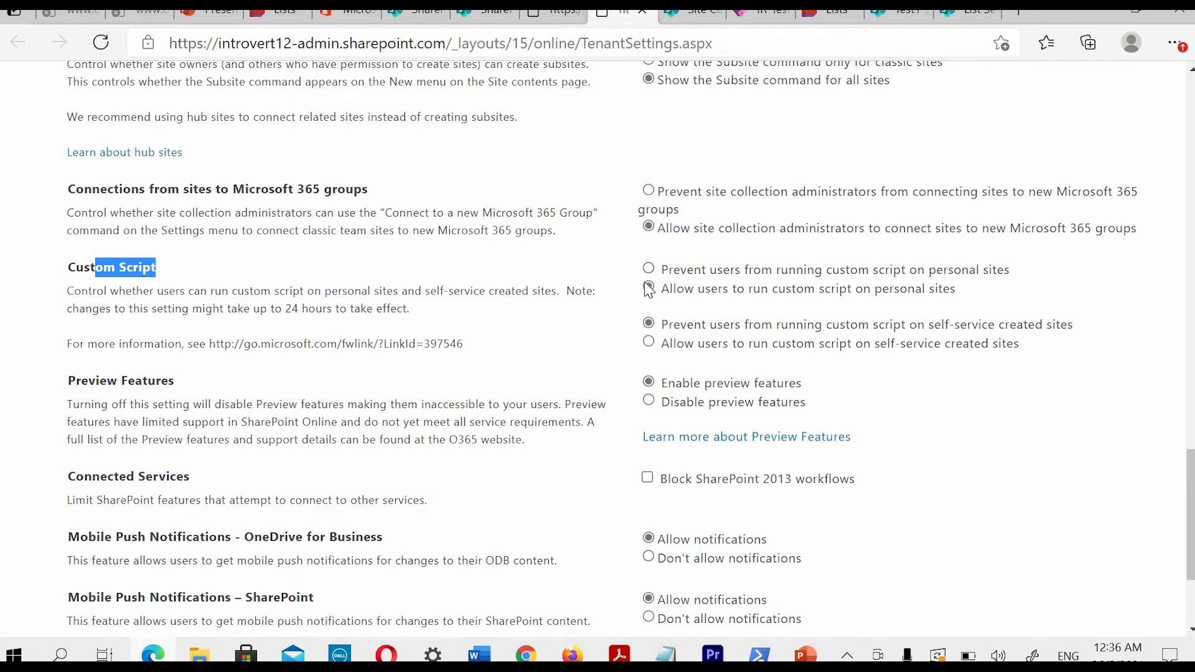
scroll(912, 560, "down", 3)
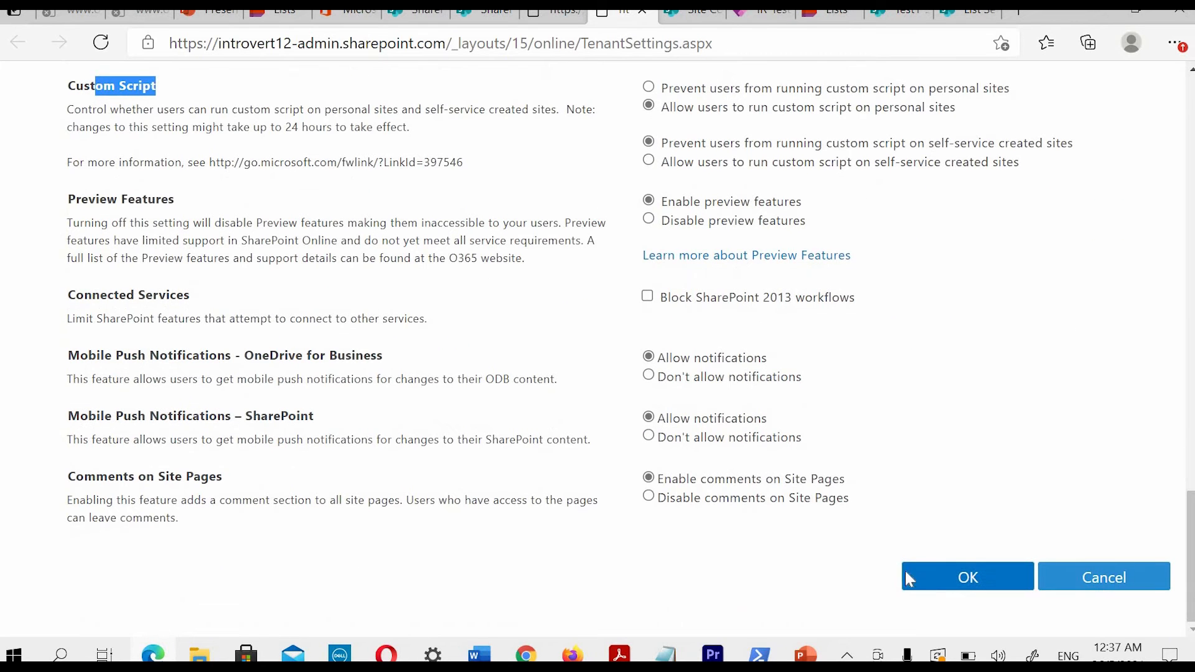
left_click(762, 656)
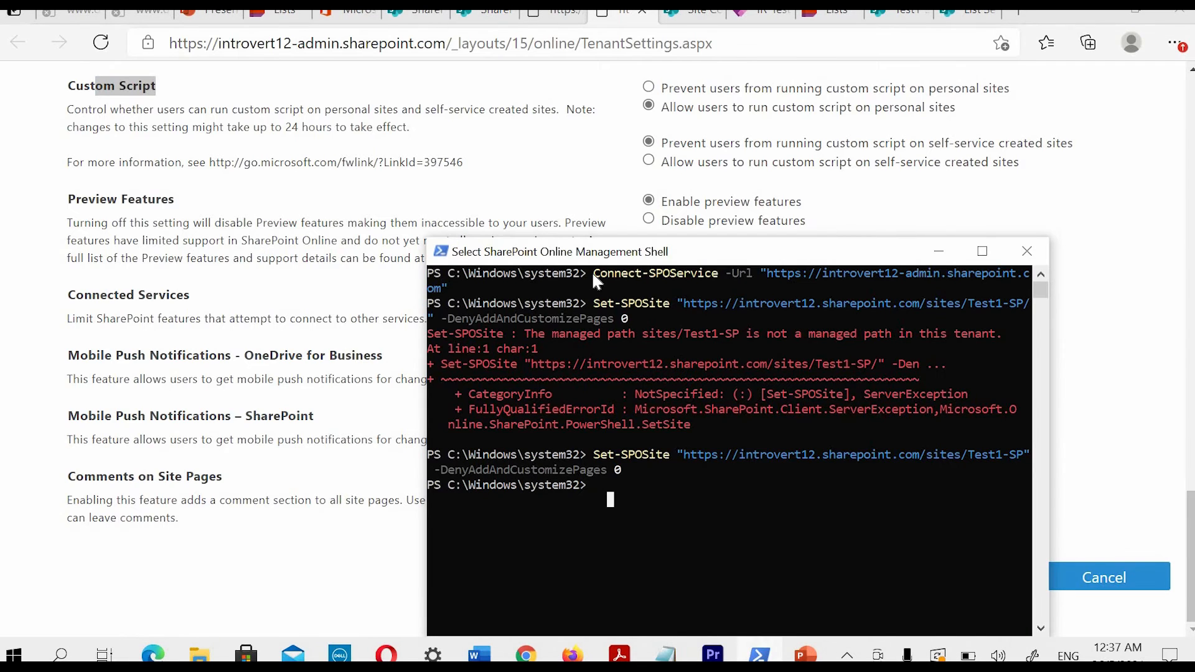
left_click_drag(589, 274, 1004, 272)
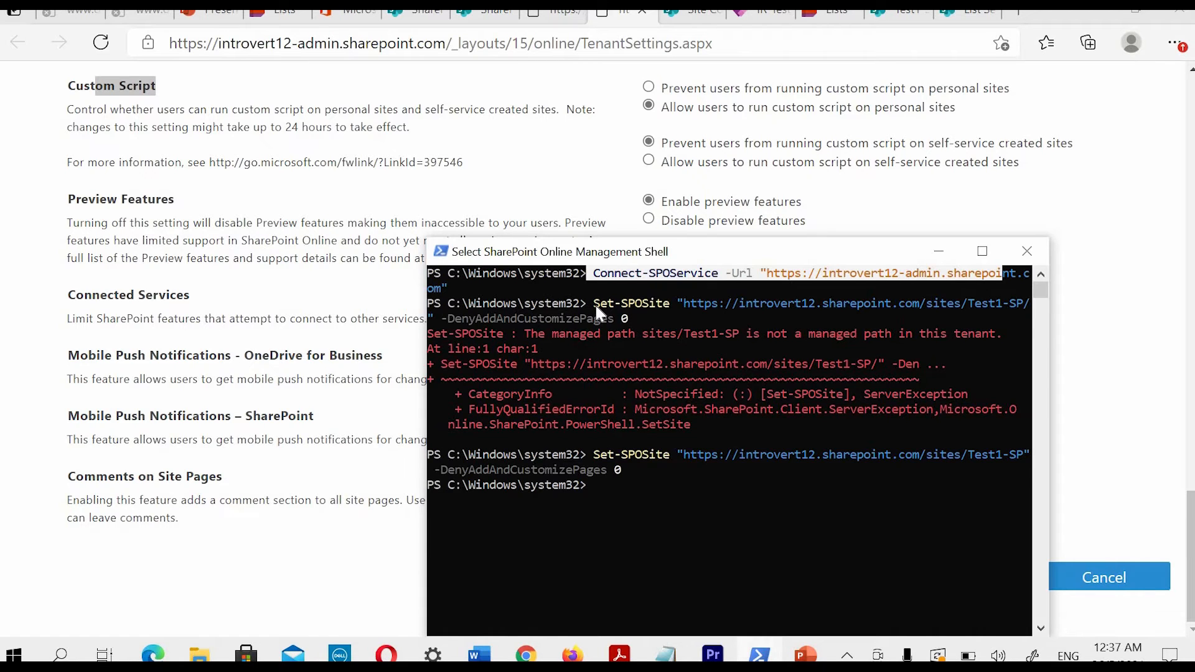
left_click_drag(593, 304, 663, 305)
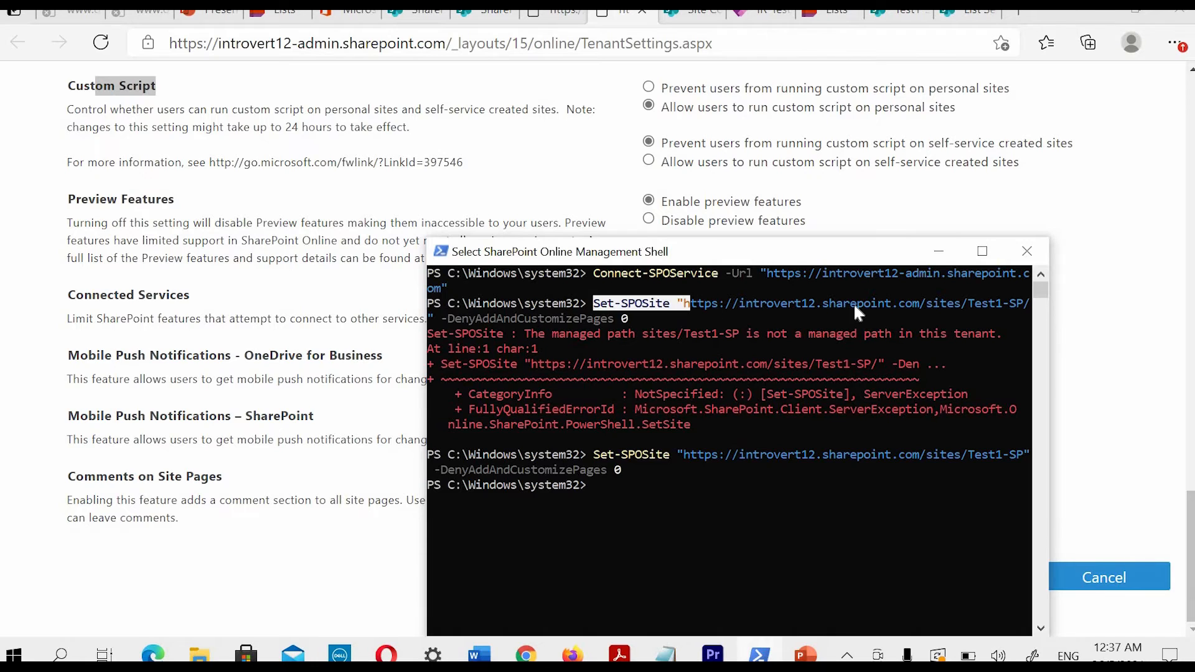
left_click_drag(854, 308, 1022, 303)
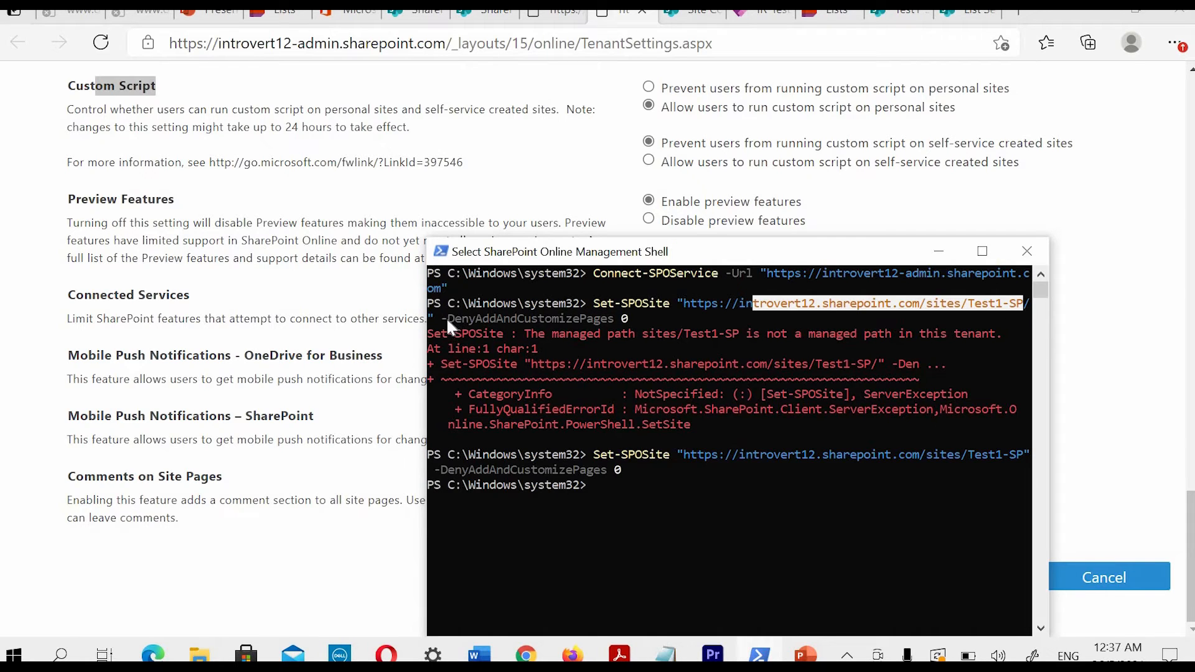
left_click_drag(442, 317, 523, 319)
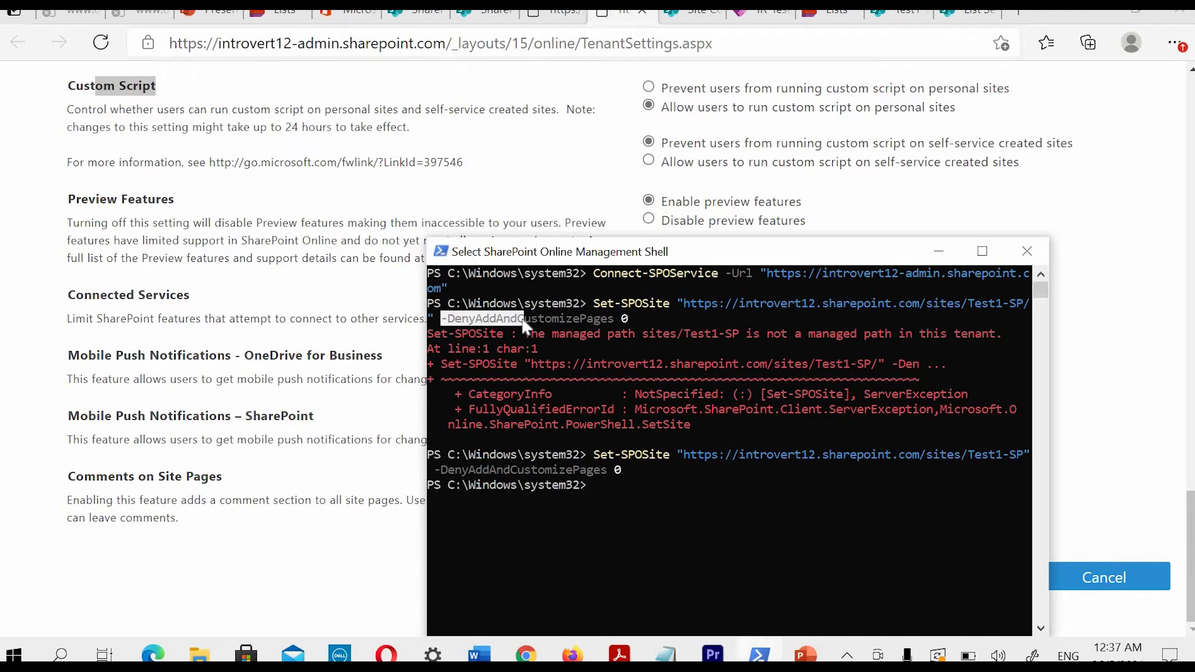
left_click_drag(598, 319, 629, 319)
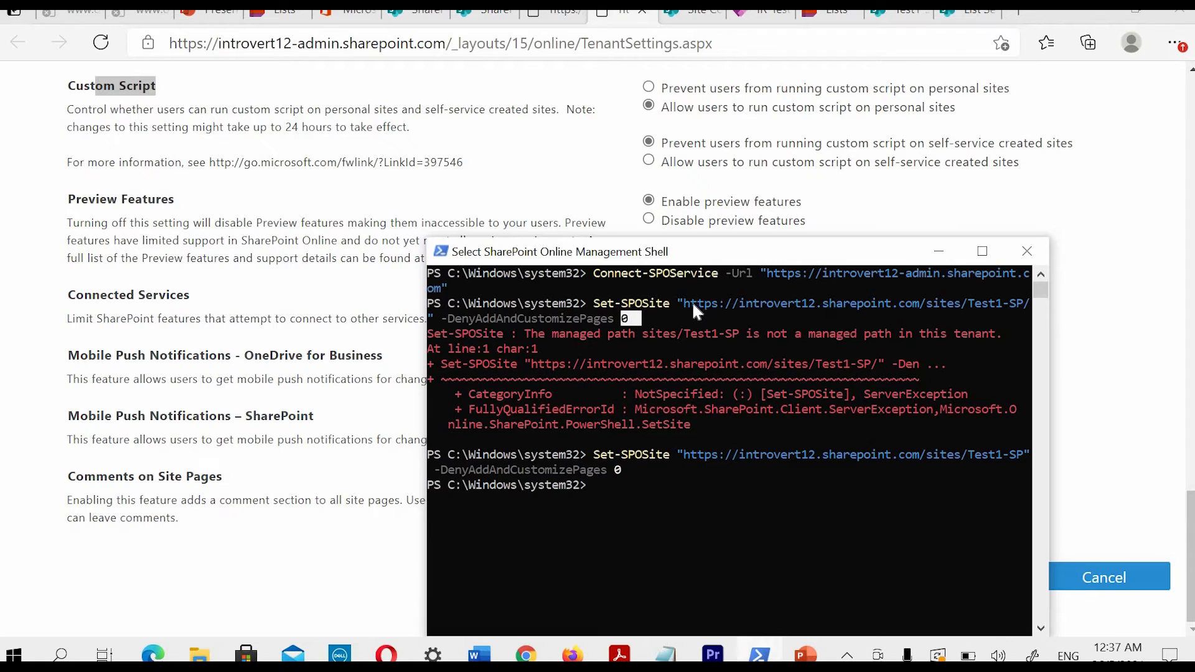
left_click_drag(697, 304, 919, 304)
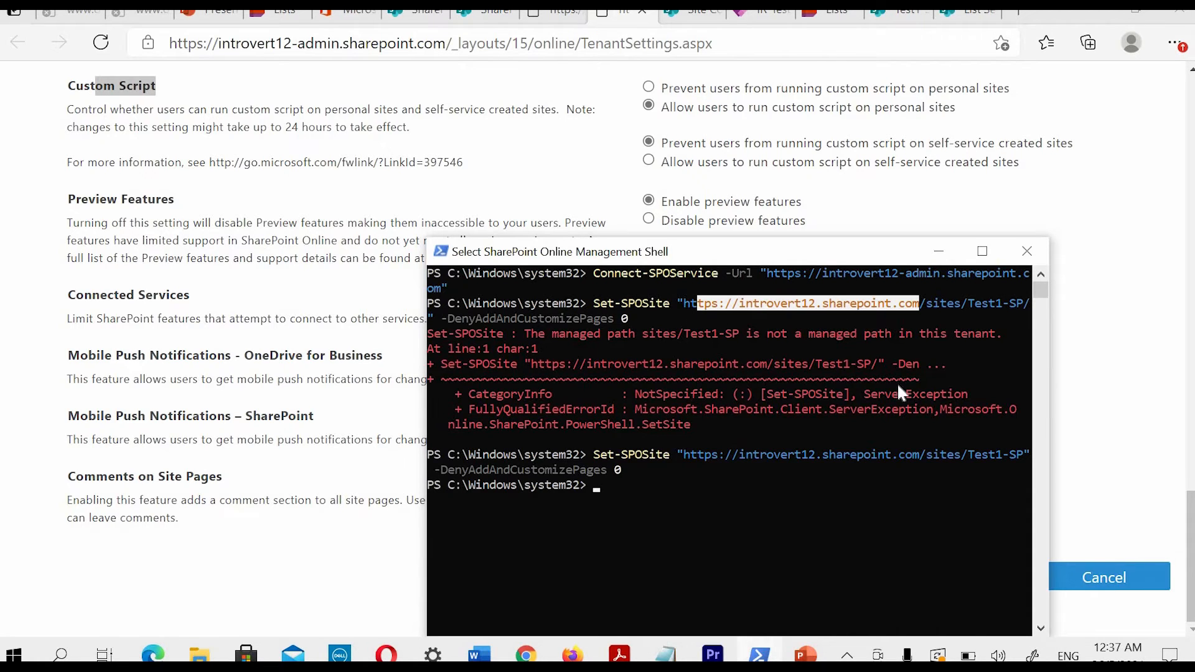
left_click_drag(682, 453, 1024, 455)
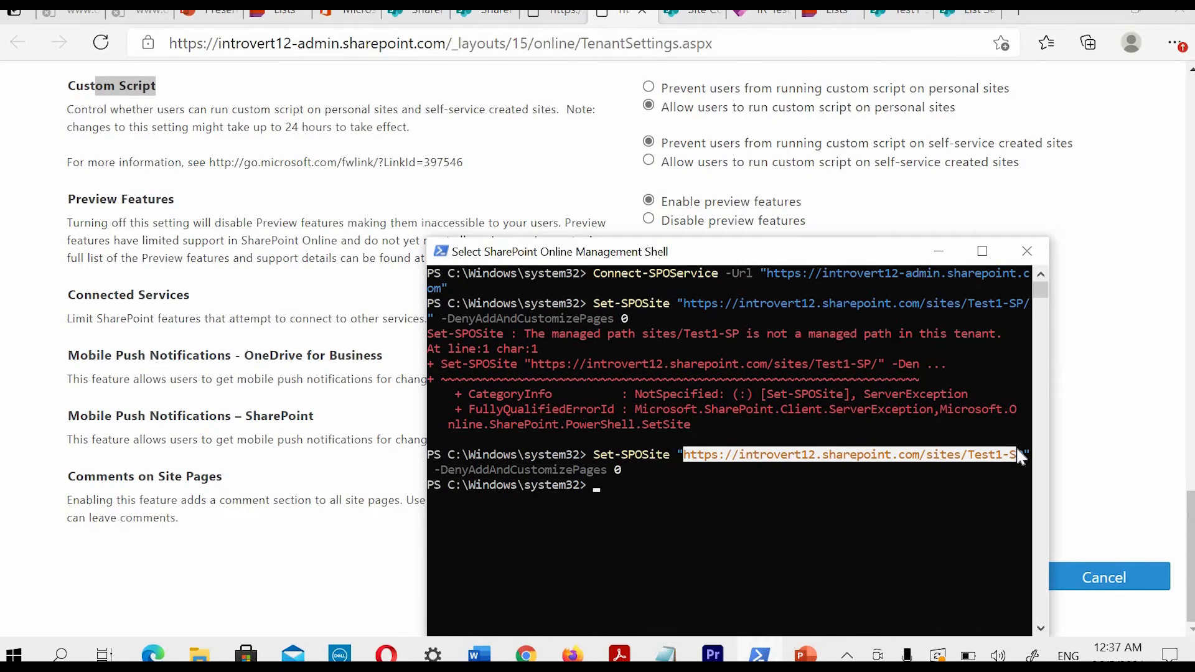
Step: Compare the Test1-SP site address in the browser with the URL and DenyAddAndCustomizePages parameter of the last Set-SPOSite command
left_click(969, 13)
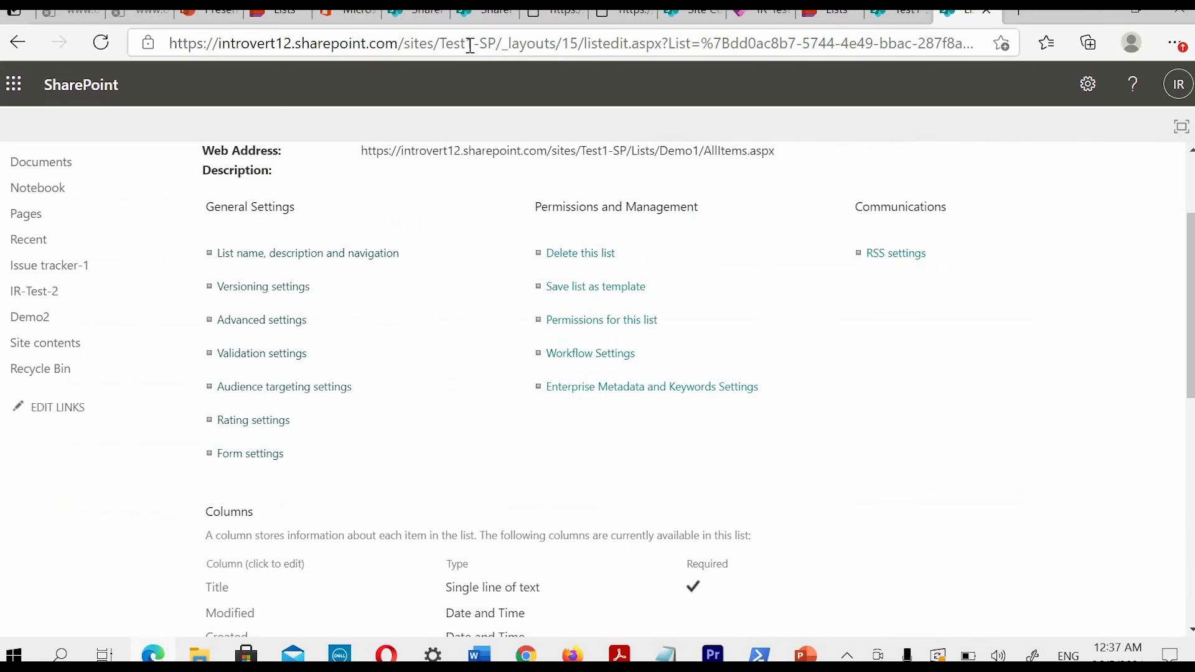
left_click(498, 49)
left_click(496, 43)
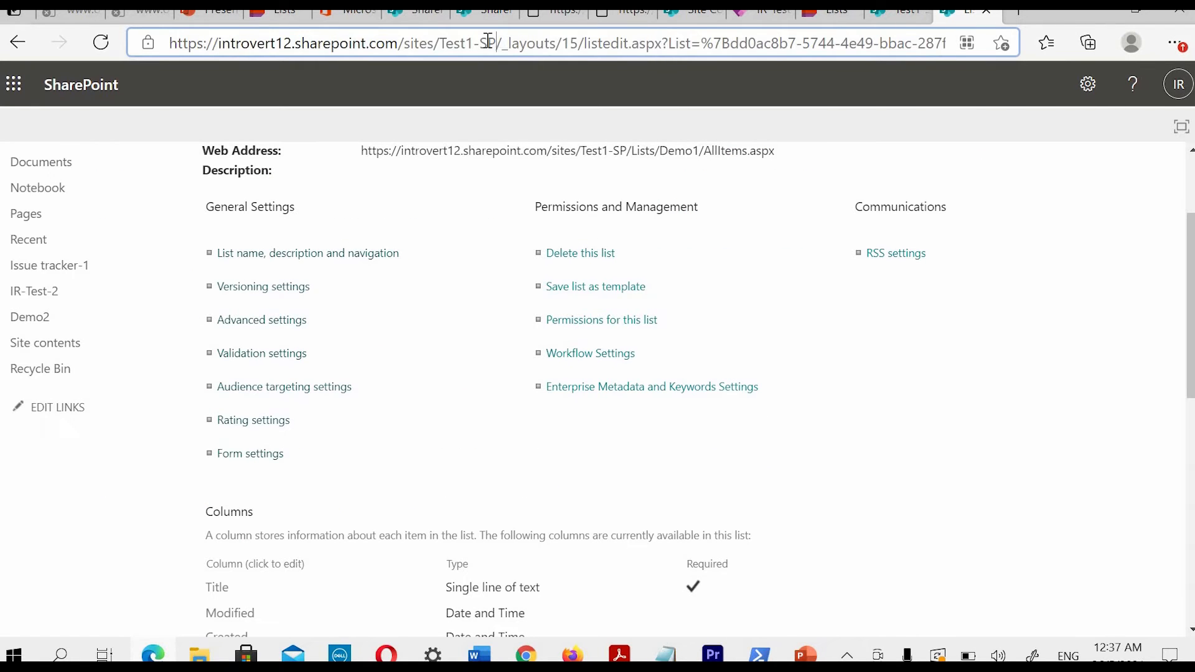
left_click(256, 42, "shift")
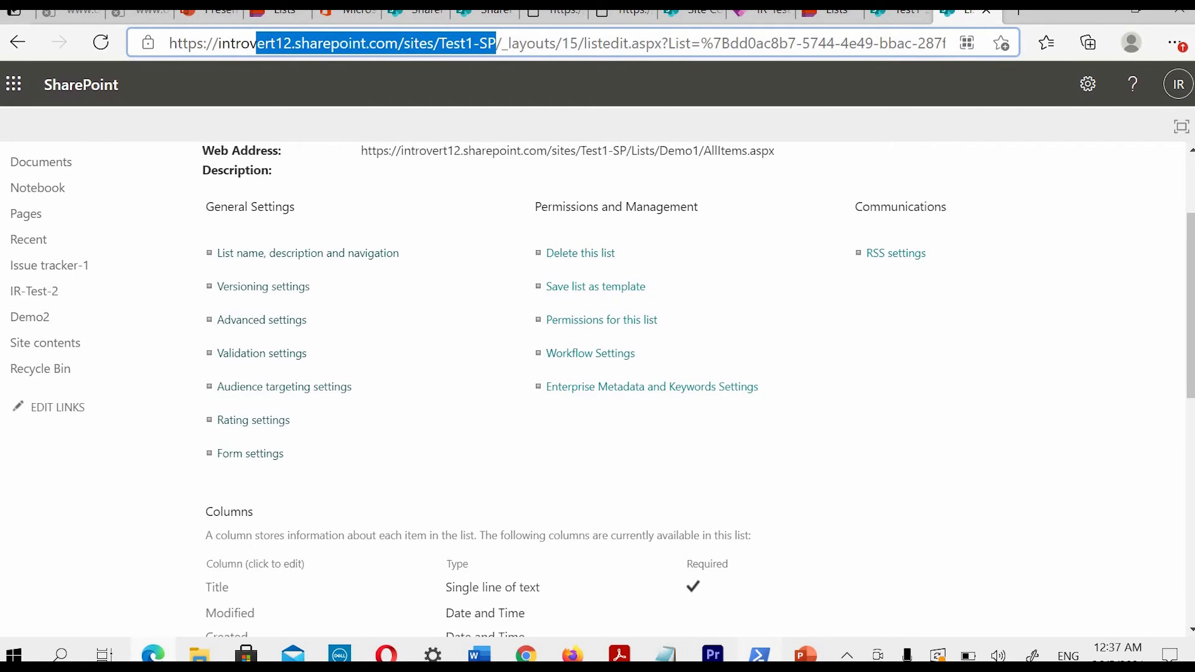
left_click(759, 654)
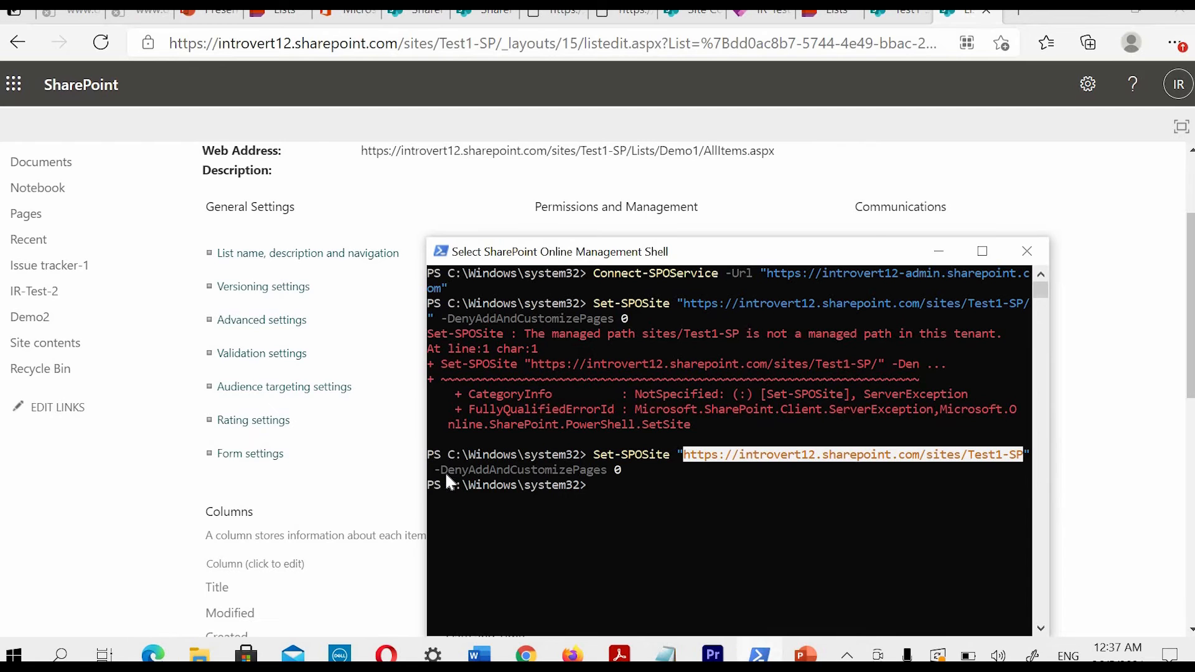
left_click_drag(442, 472, 618, 468)
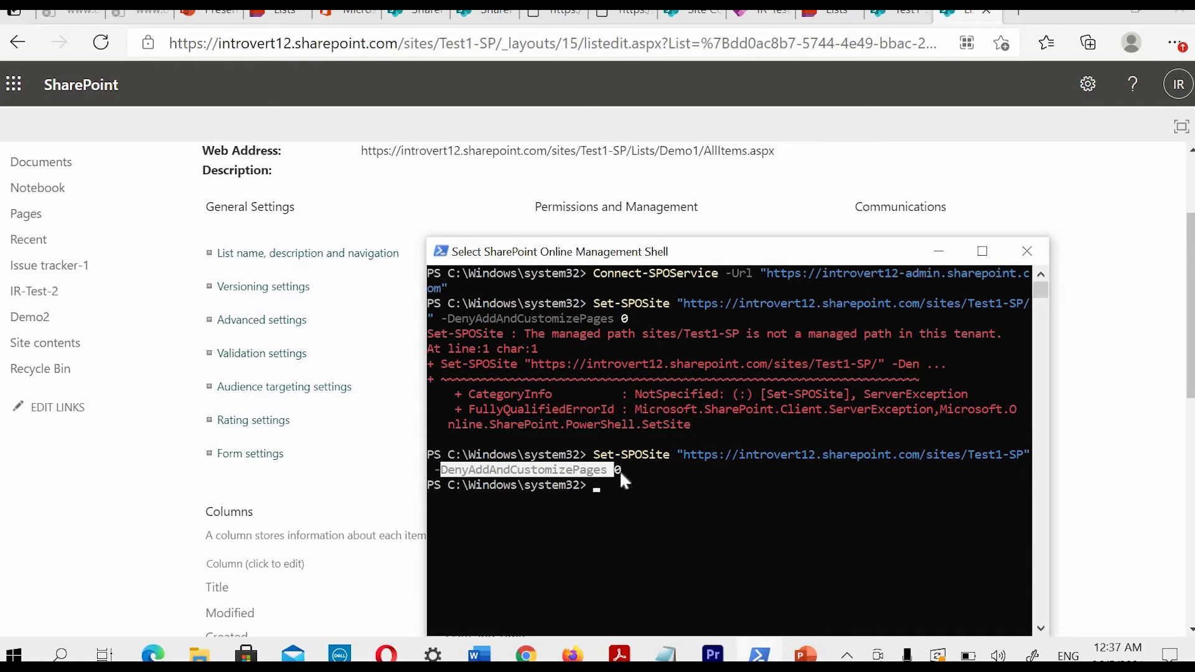
left_click(939, 251)
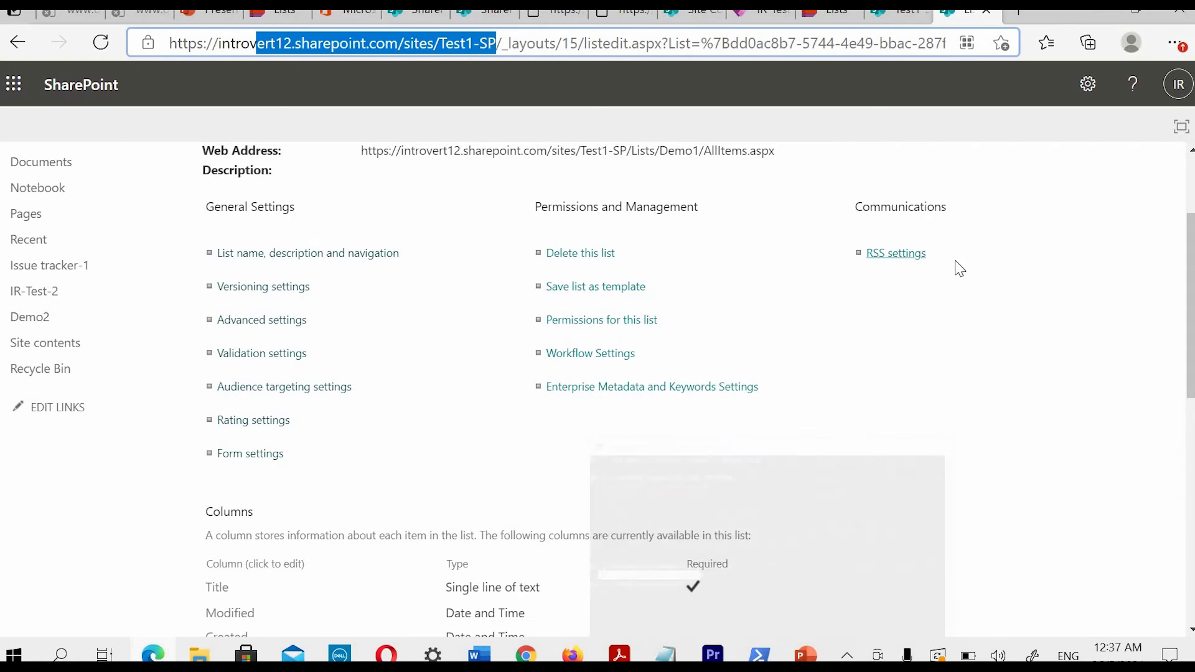
Step: Recheck the Custom Script options in the tenant settings alongside the commands in SharePoint Online Management Shell
left_click(549, 13)
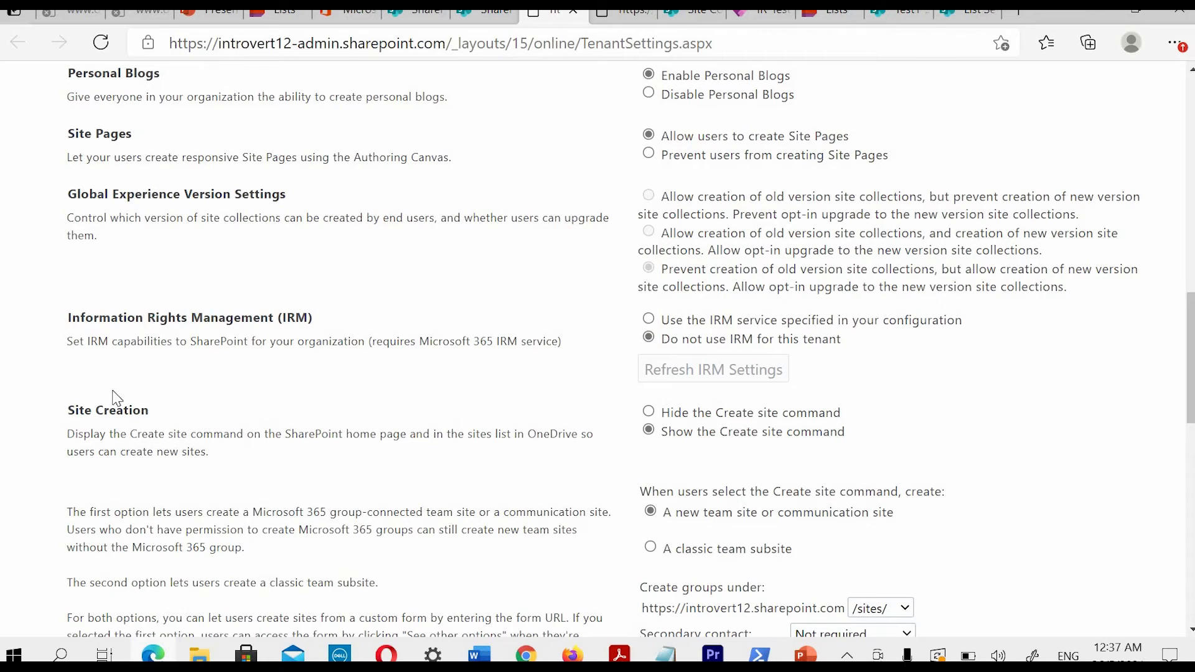
scroll(198, 405, "down", 12)
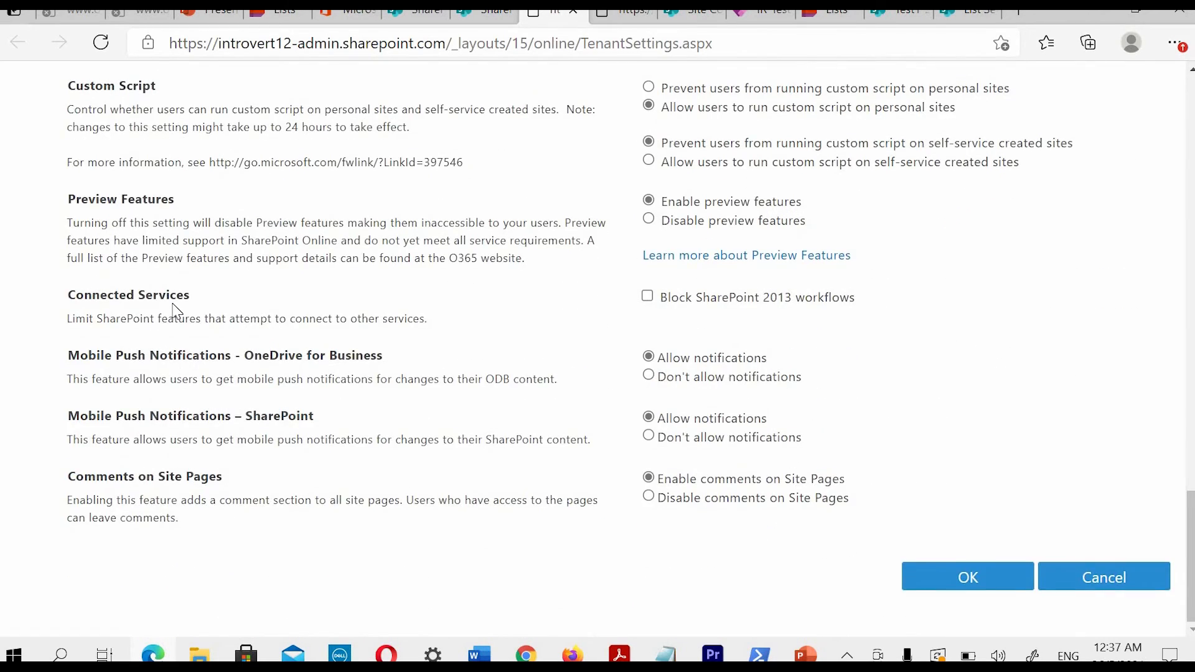
scroll(176, 310, "up", 3)
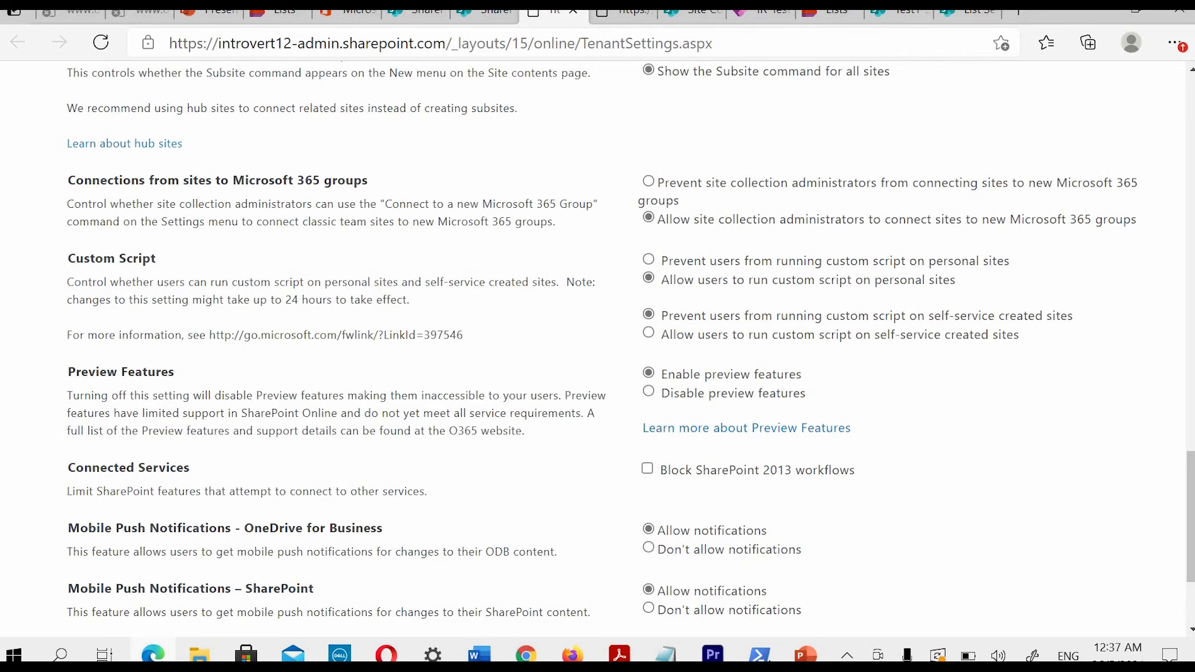
left_click(763, 658)
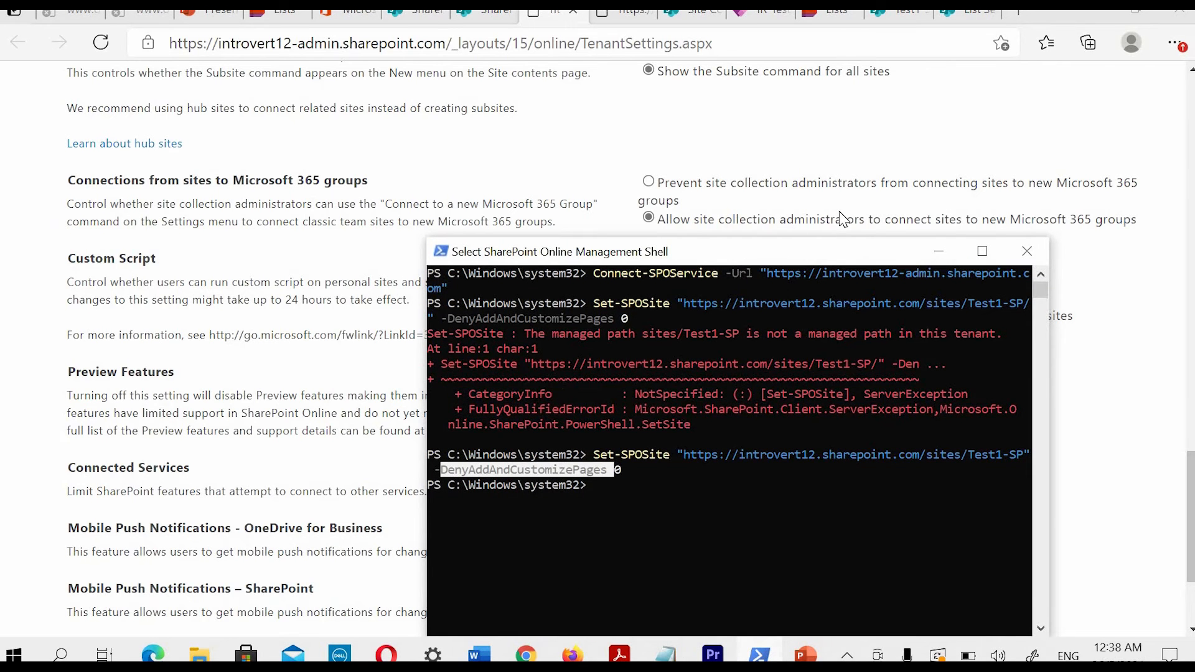
left_click(976, 68)
Step: Start saving the Demo1 list as a template from its list settings, with the file name _temp4234
left_click(965, 15)
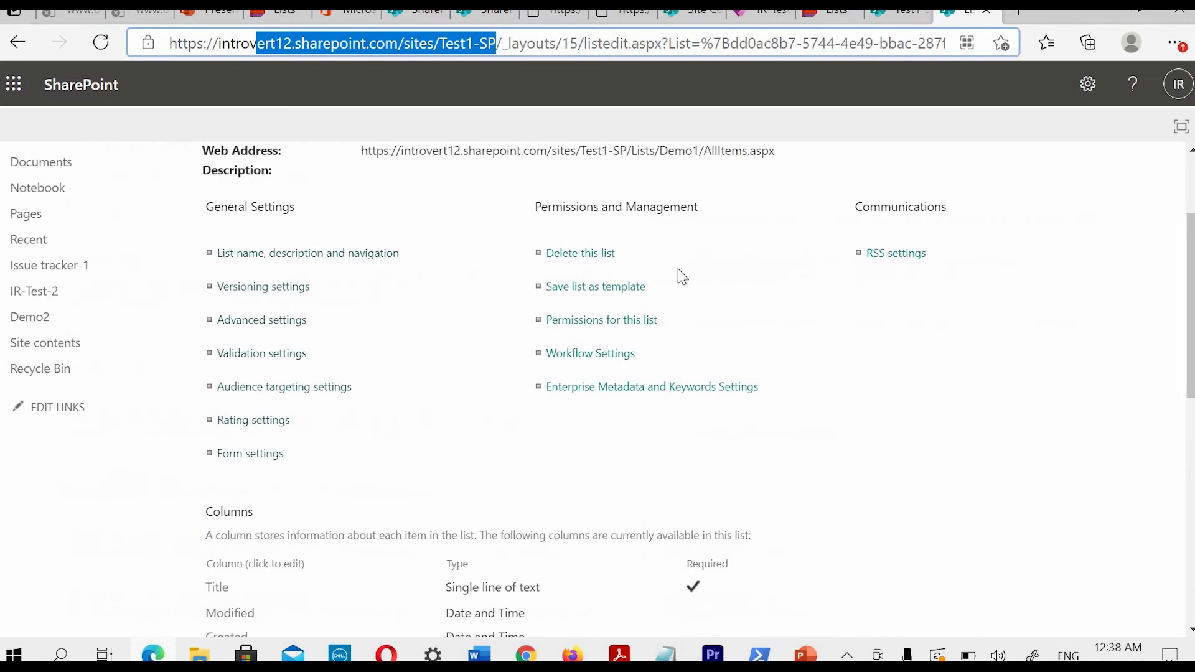
left_click(612, 289)
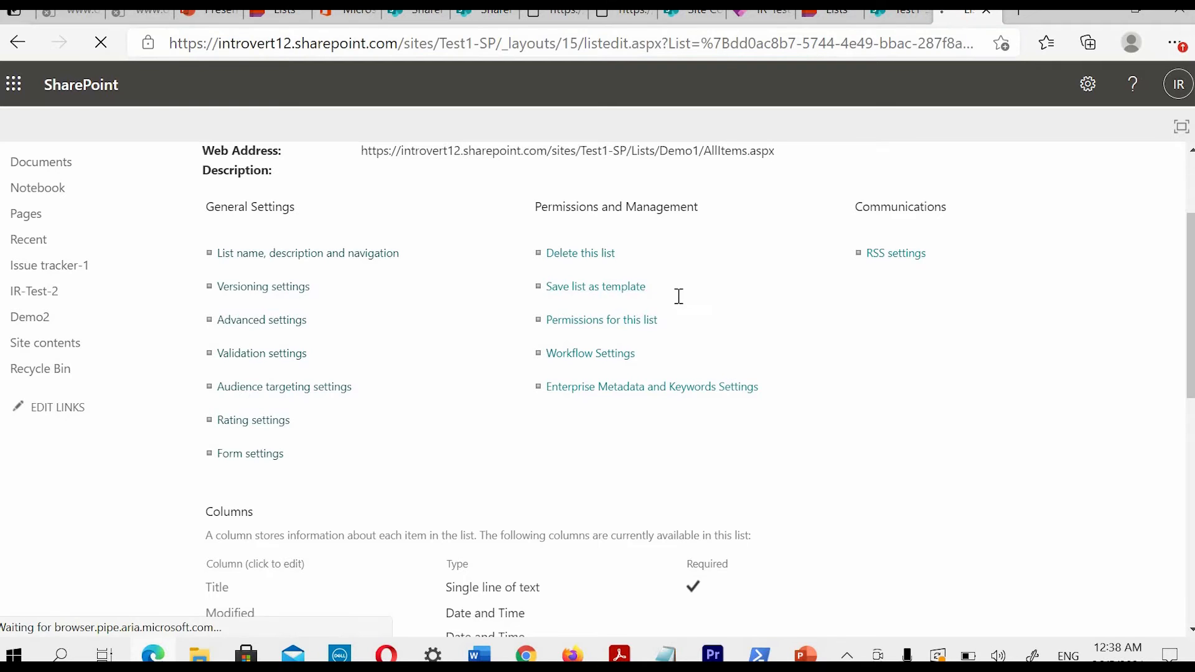
left_click(624, 295)
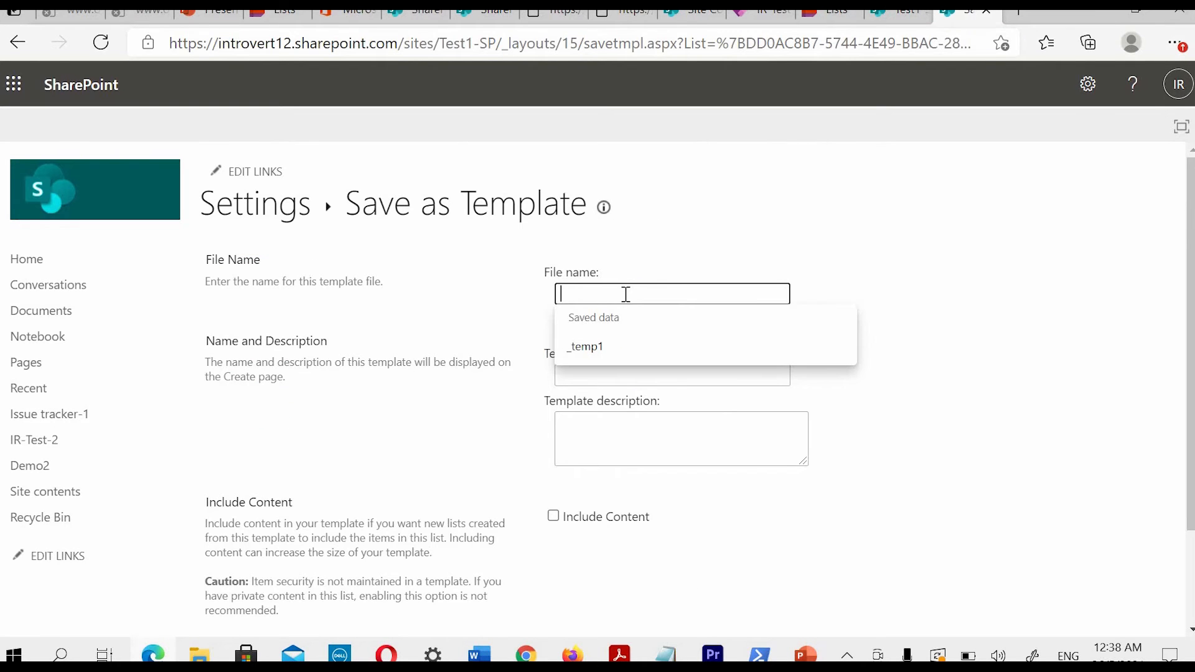
type("_temp4234")
key("Tab")
key("shift+Tab")
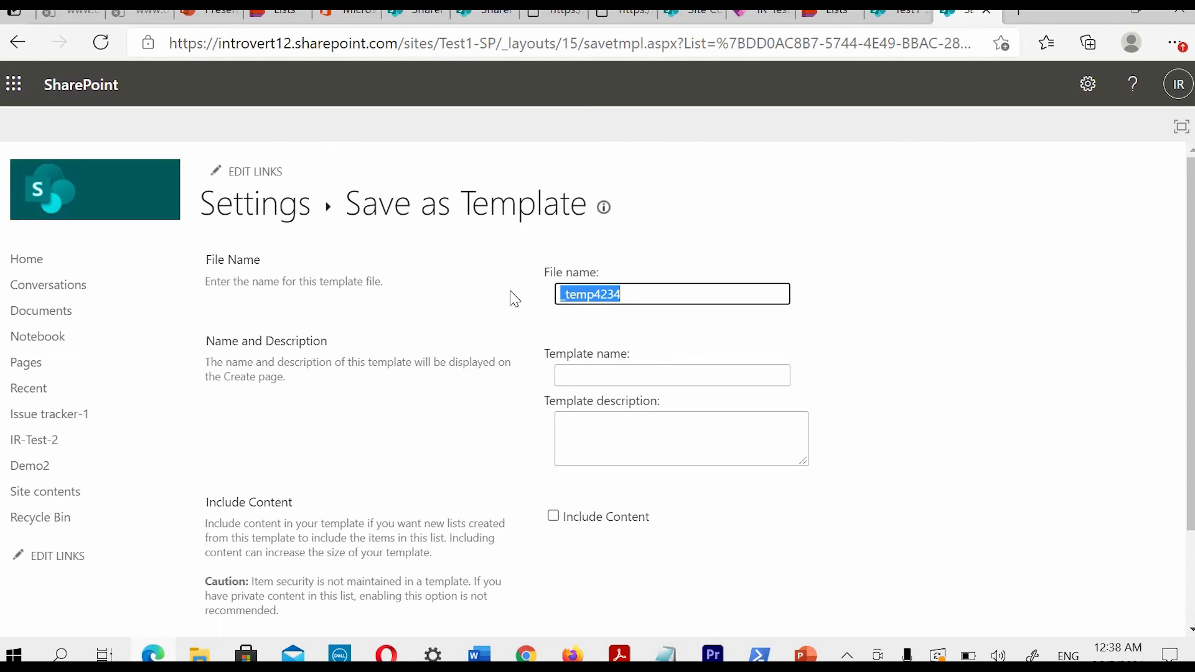
Step: Set the template name to _temp4234dfsd, reusing the copied file name, and leave the description empty
left_click(591, 376)
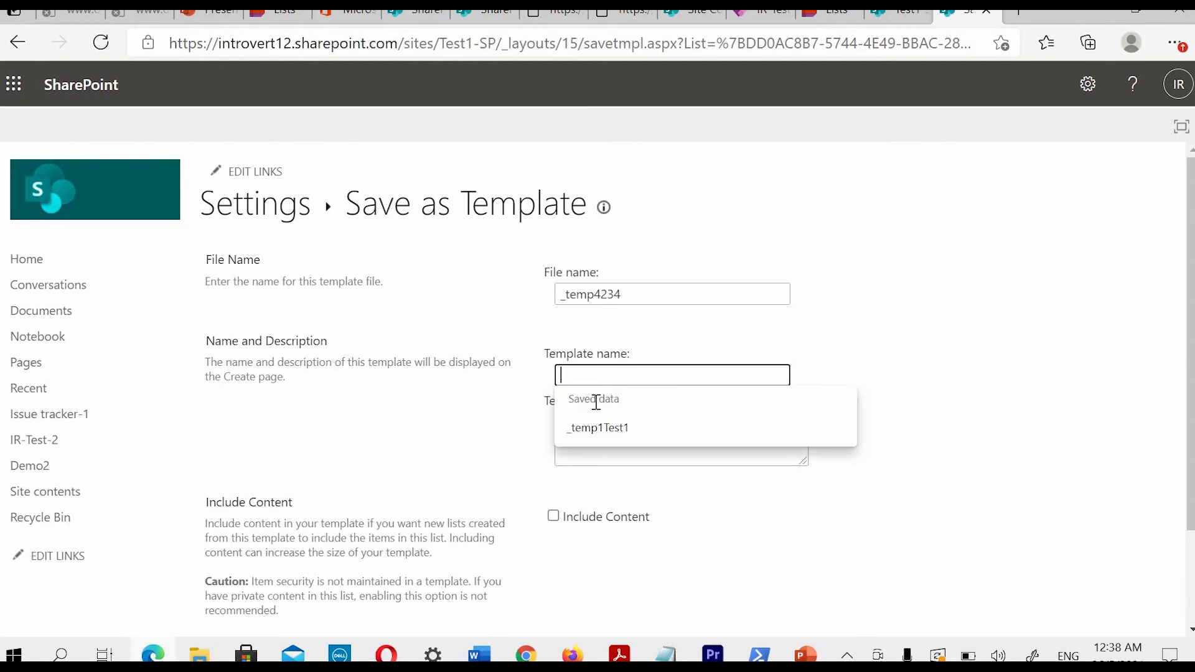
type("/sites/Test1-SP/Lists/Demo1/AllItems.aspx")
key("shift+Tab")
key("ctrl+c")
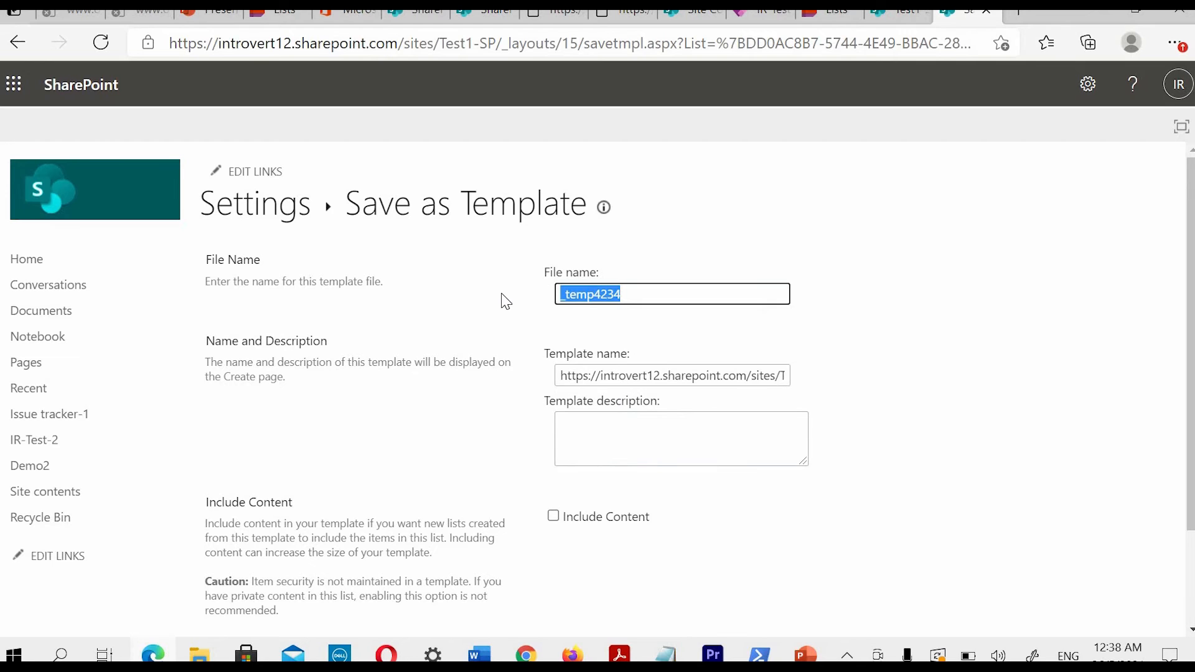
key("Tab")
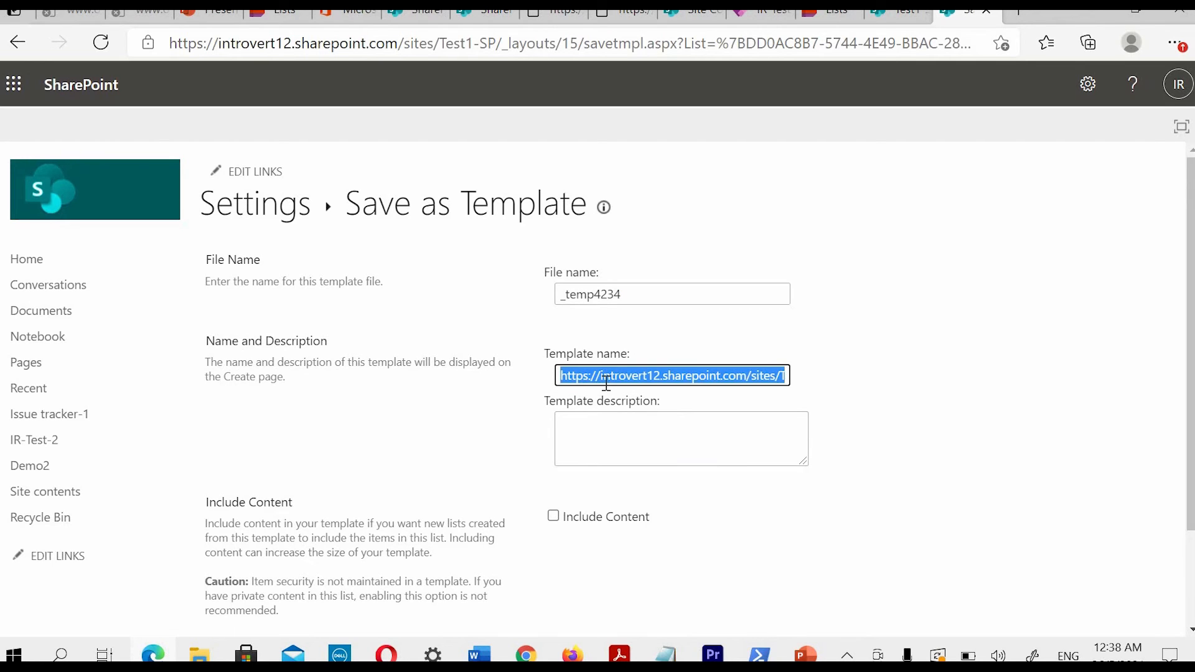
key("ctrl+v")
type("dfsd")
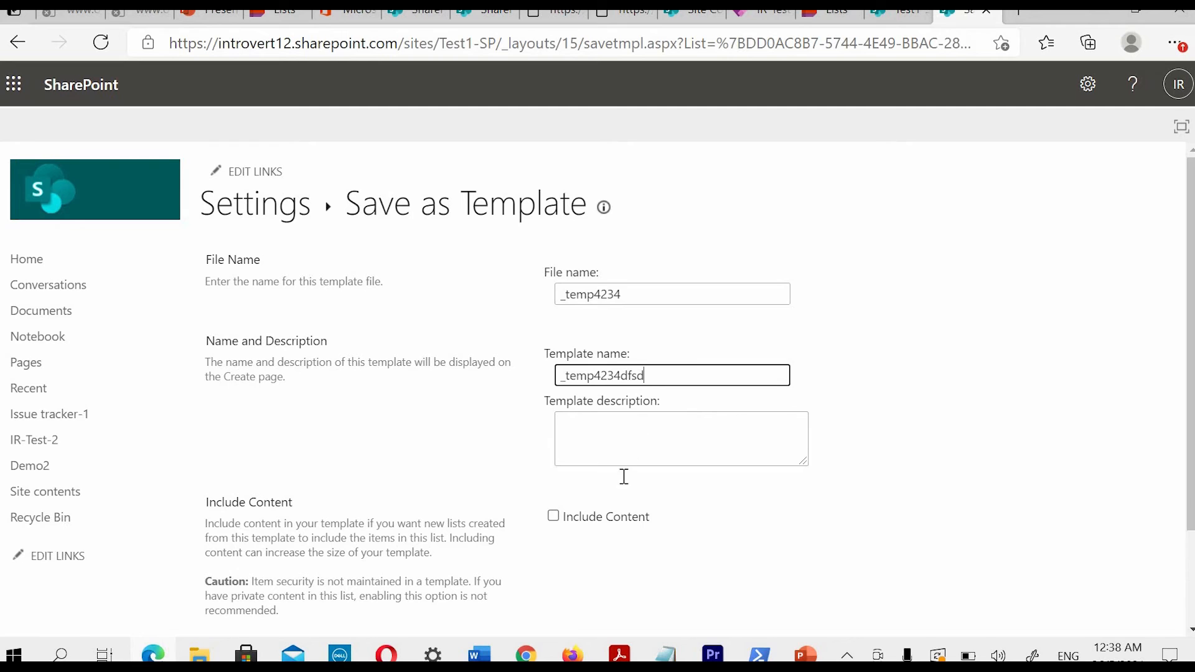
key("Tab")
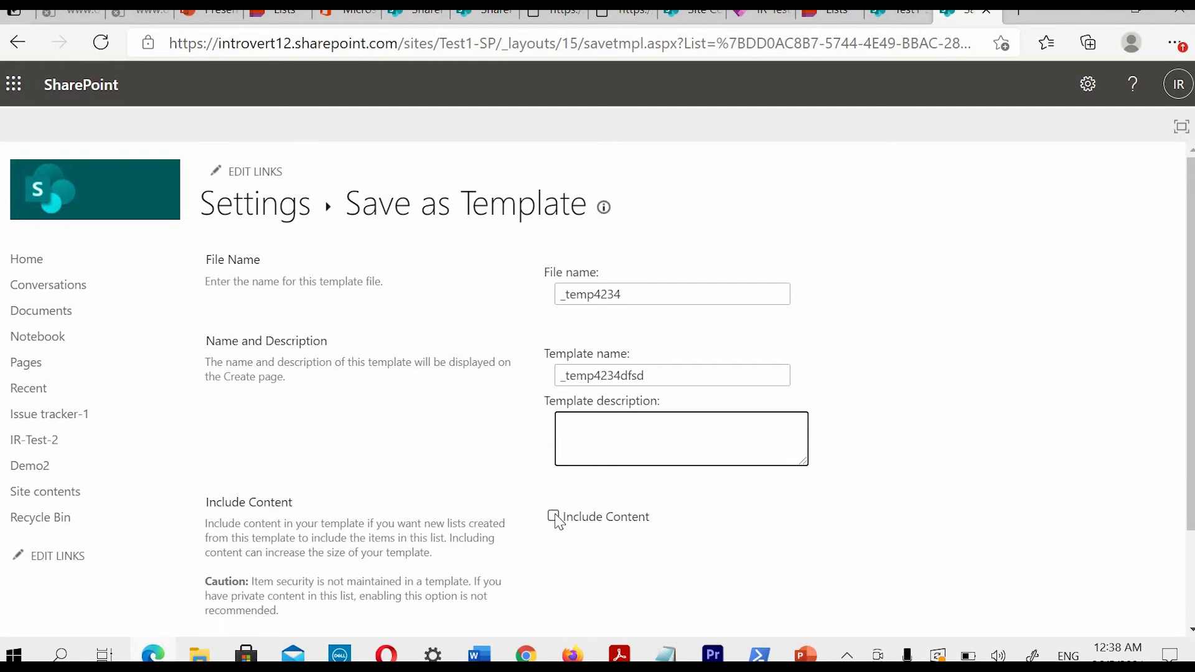
Step: Include the list's content in the template and save it
left_click(555, 519)
left_click(806, 429)
scroll(996, 554, "down", 2)
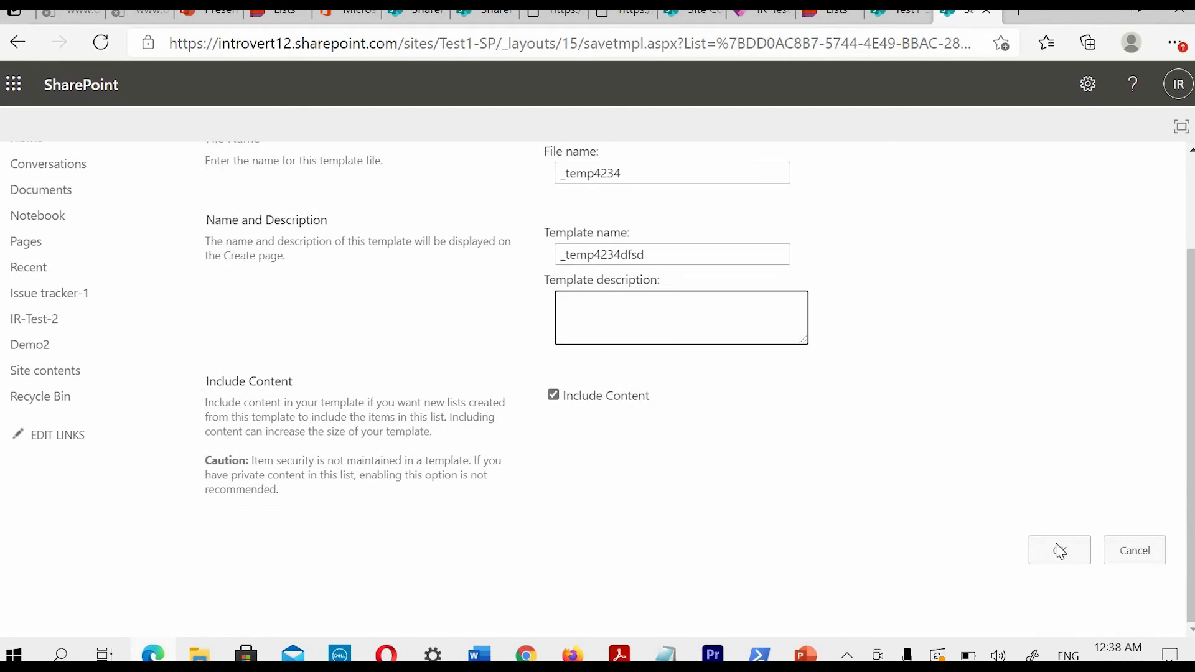
left_click(1060, 551)
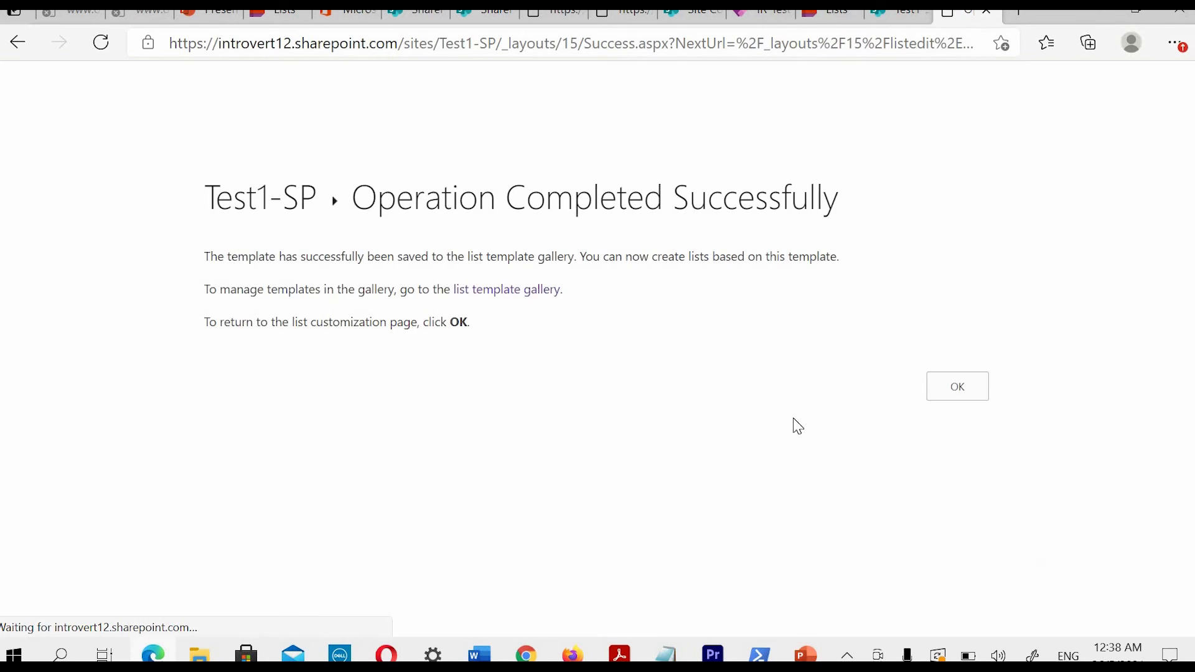
Step: Open the list template gallery, select the _temp4234 template and show the file commands available for it
left_click(519, 292)
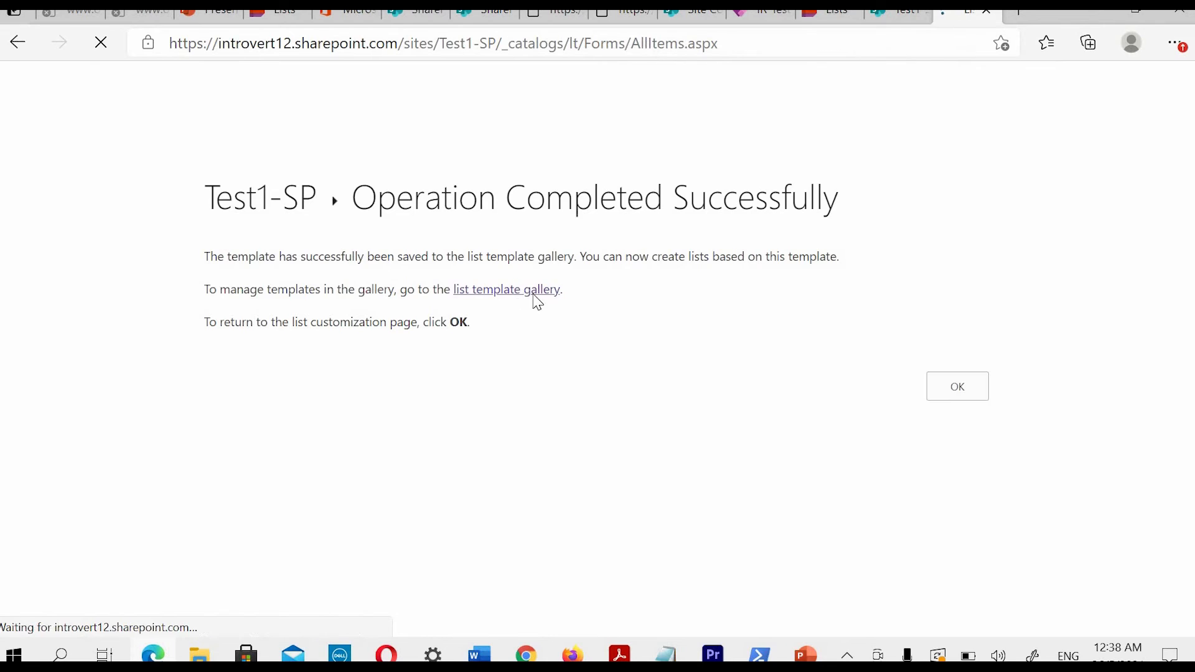
left_click(235, 324)
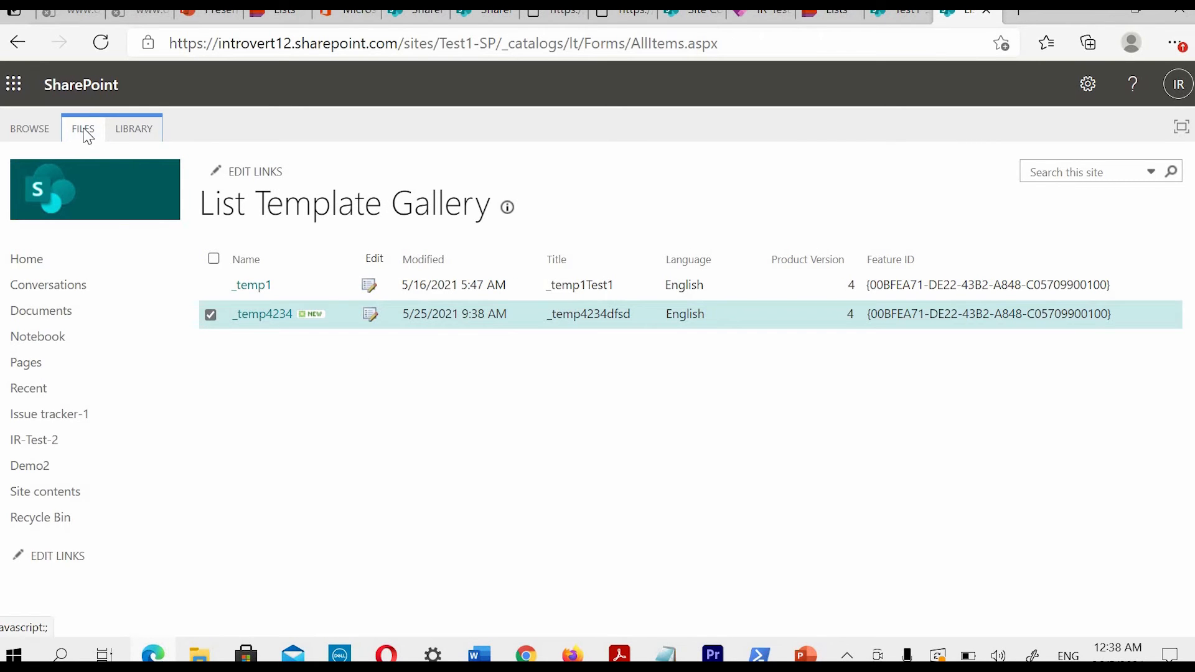
left_click(86, 132)
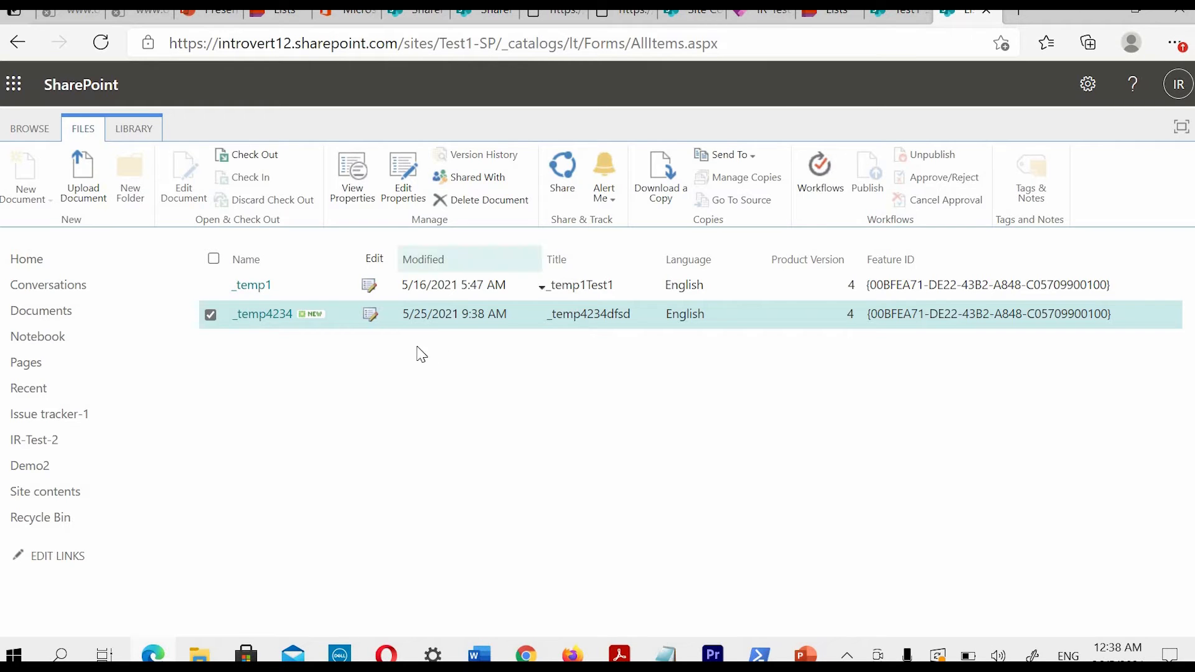
left_click(894, 13)
left_click(963, 24)
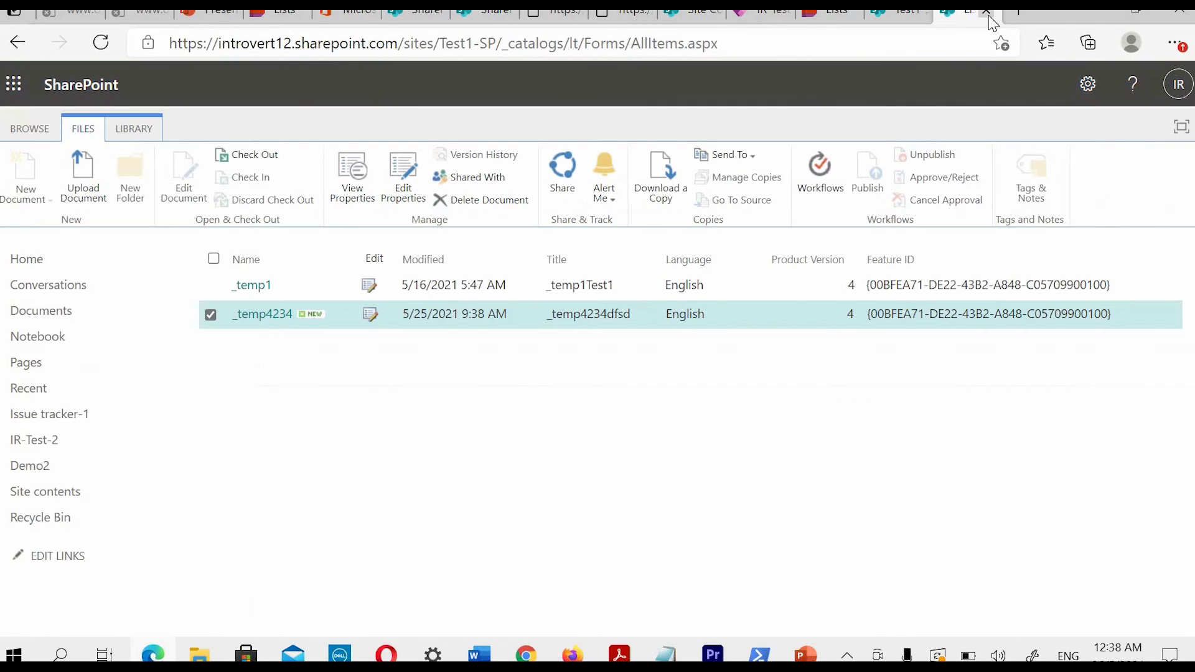
Step: Close the template gallery and open the permissions page of the Demo2 list from its list settings
left_click(993, 11)
left_click(1087, 84)
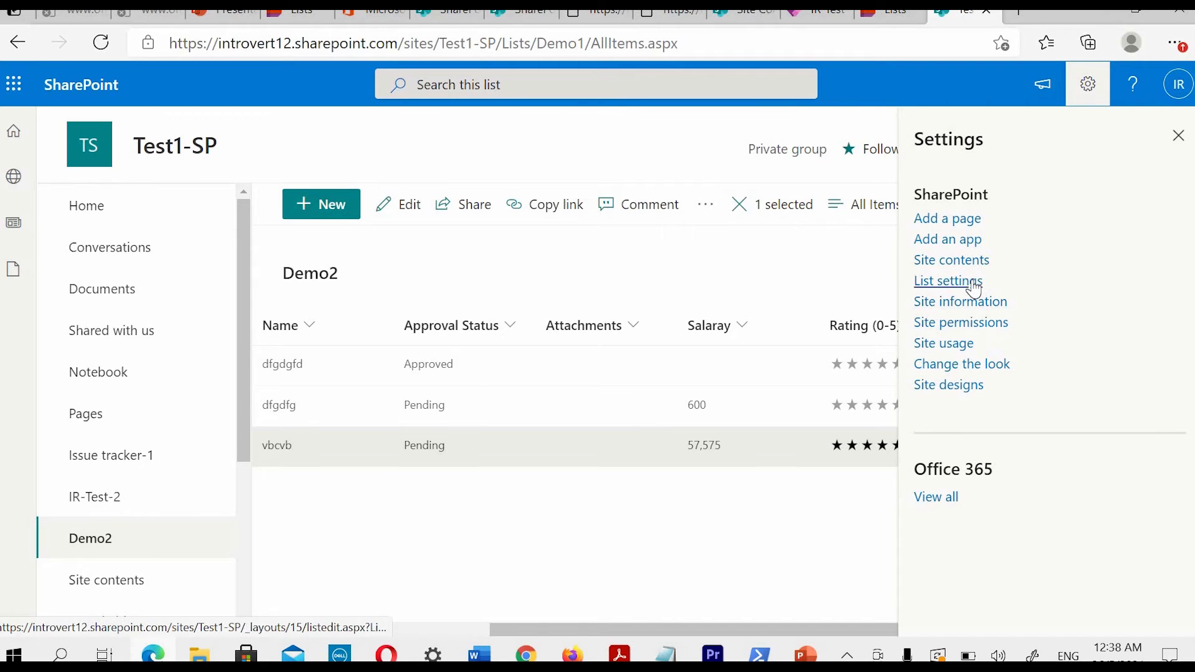
left_click(974, 281)
right_click(966, 19)
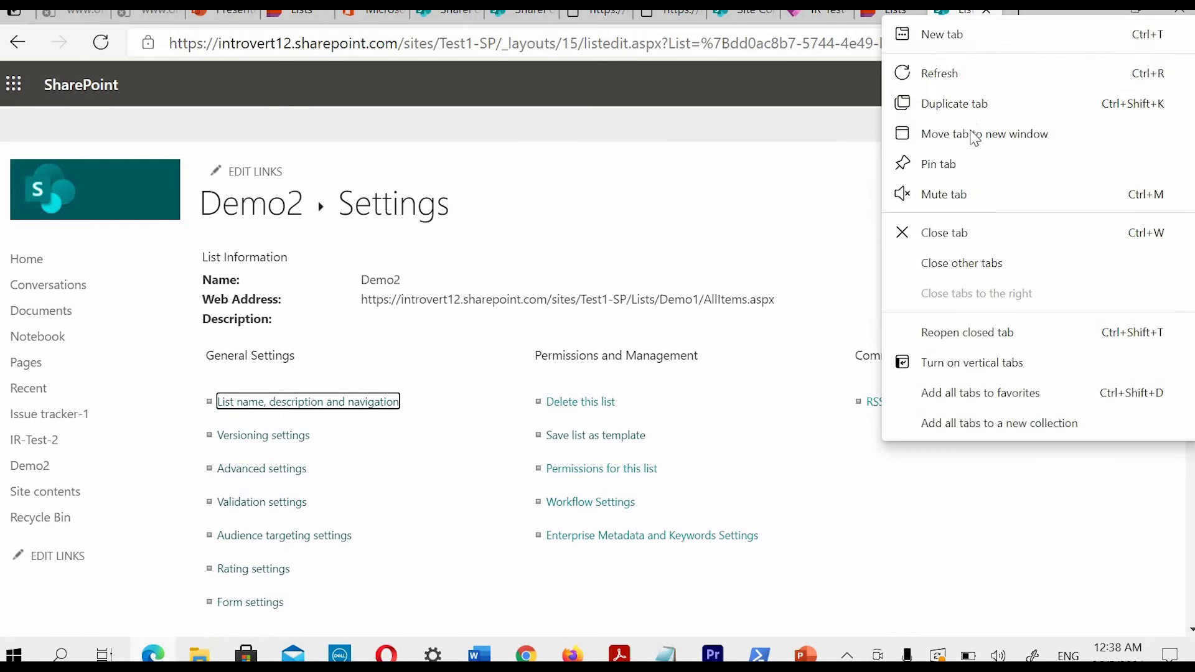
left_click(619, 476)
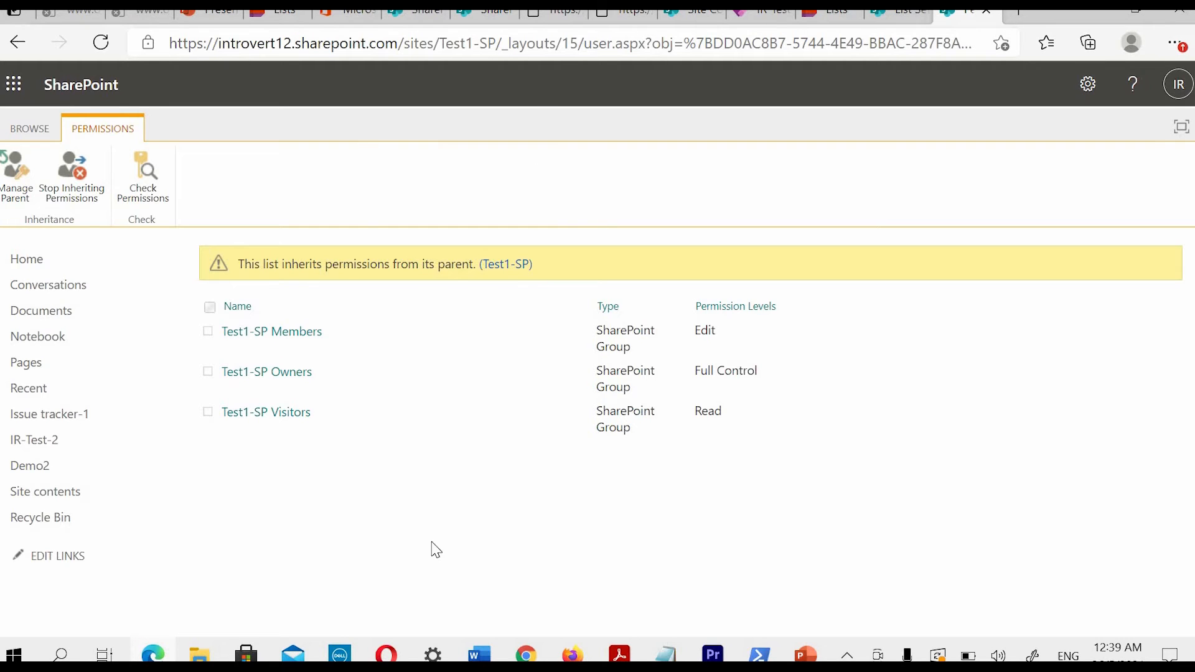
Step: Stop the Demo2 list from inheriting permissions and remove the Test1-SP Members group's permissions on it
left_click(70, 177)
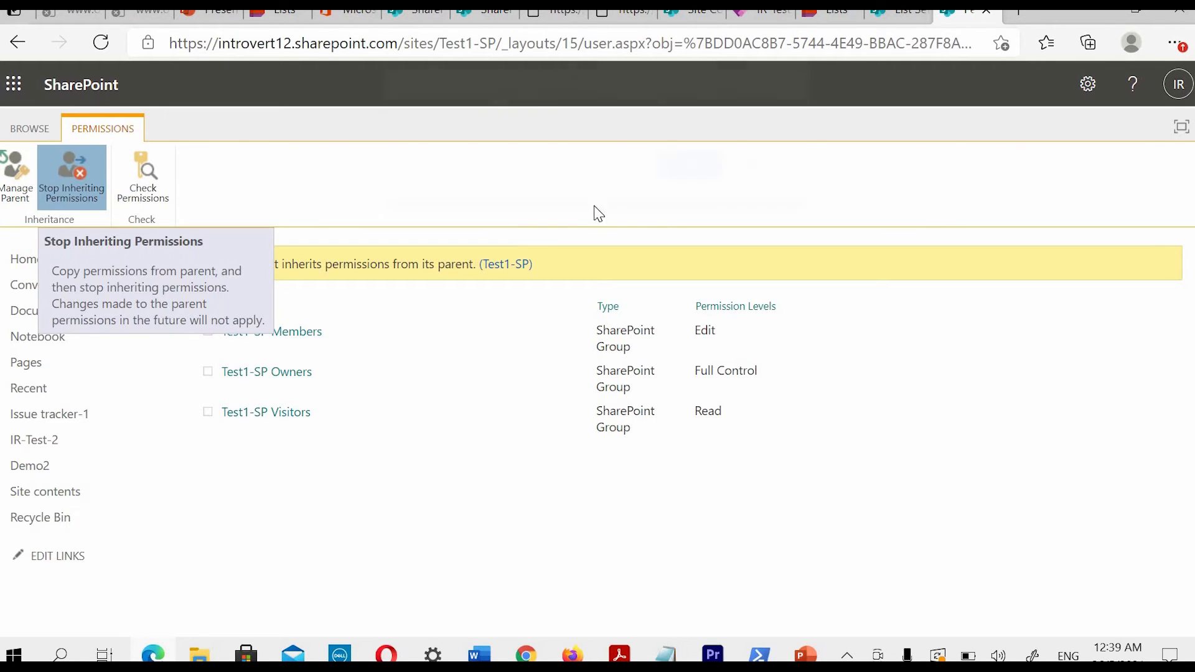
key("Return")
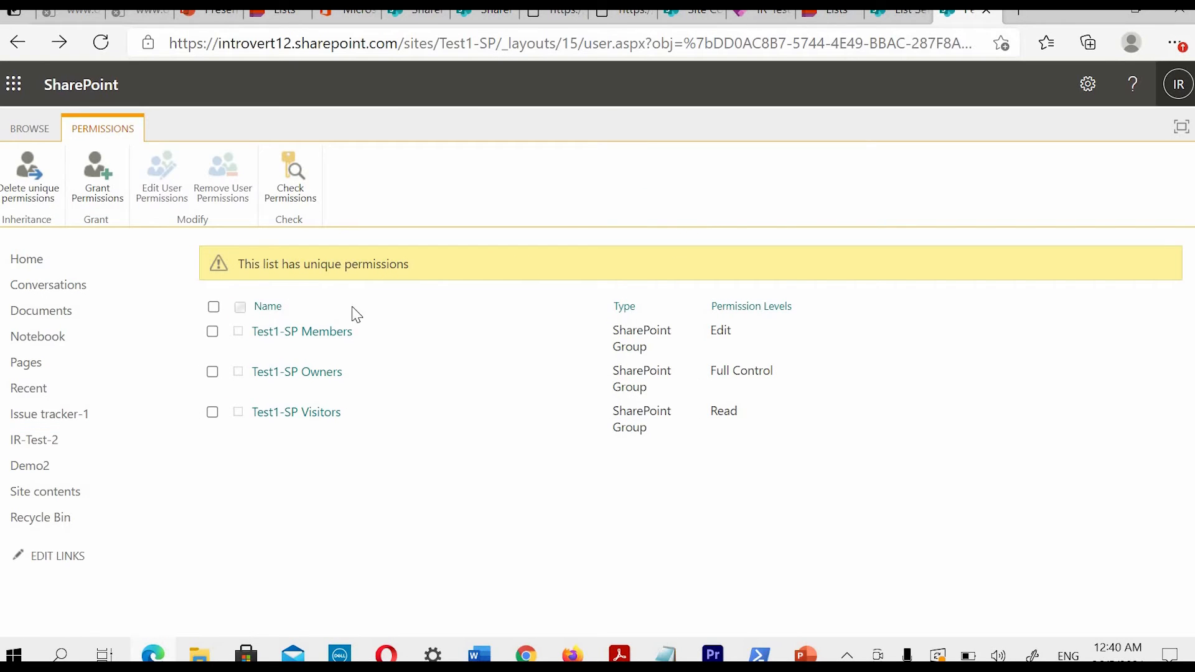
left_click(212, 331)
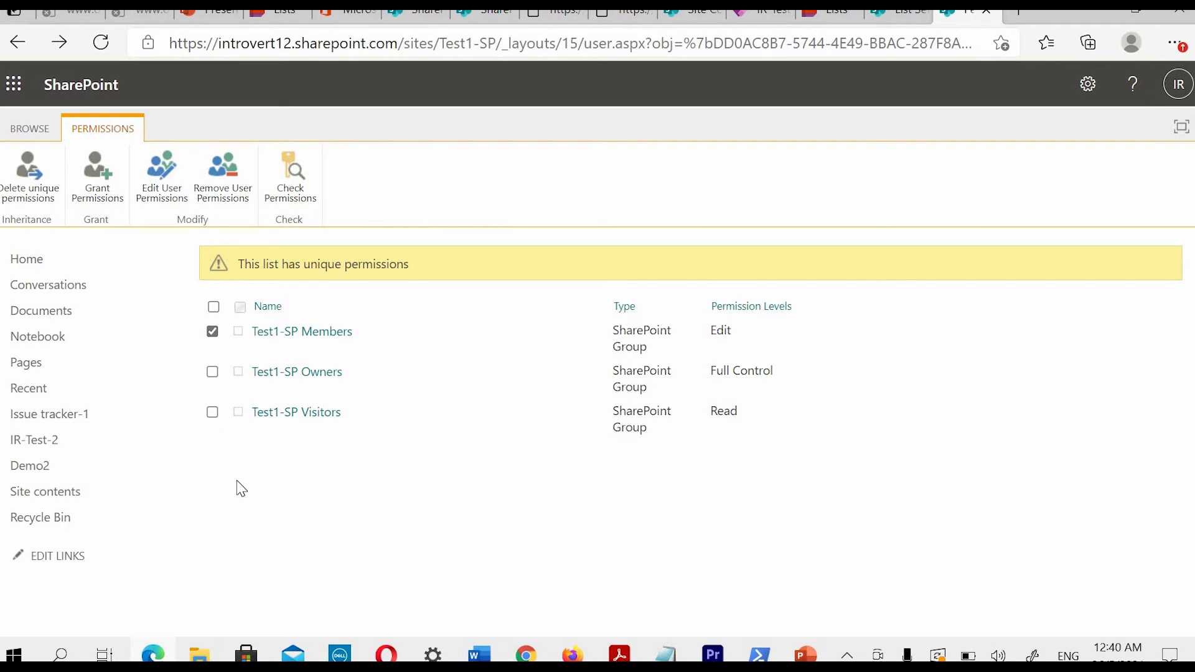
left_click(224, 179)
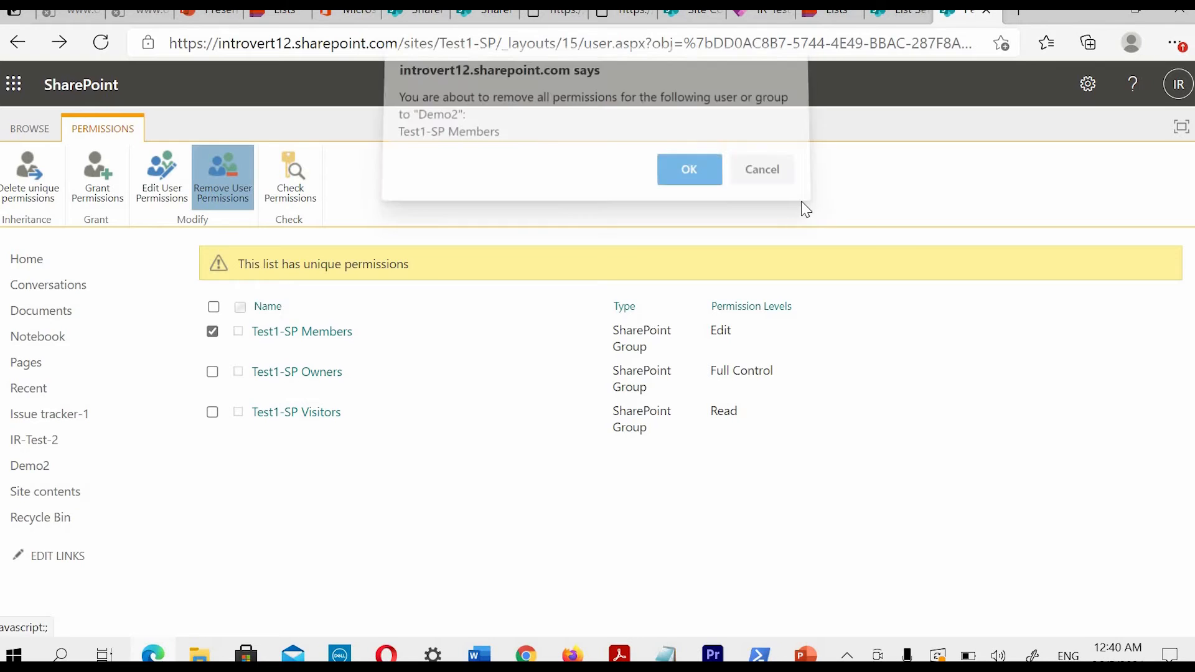
left_click(708, 182)
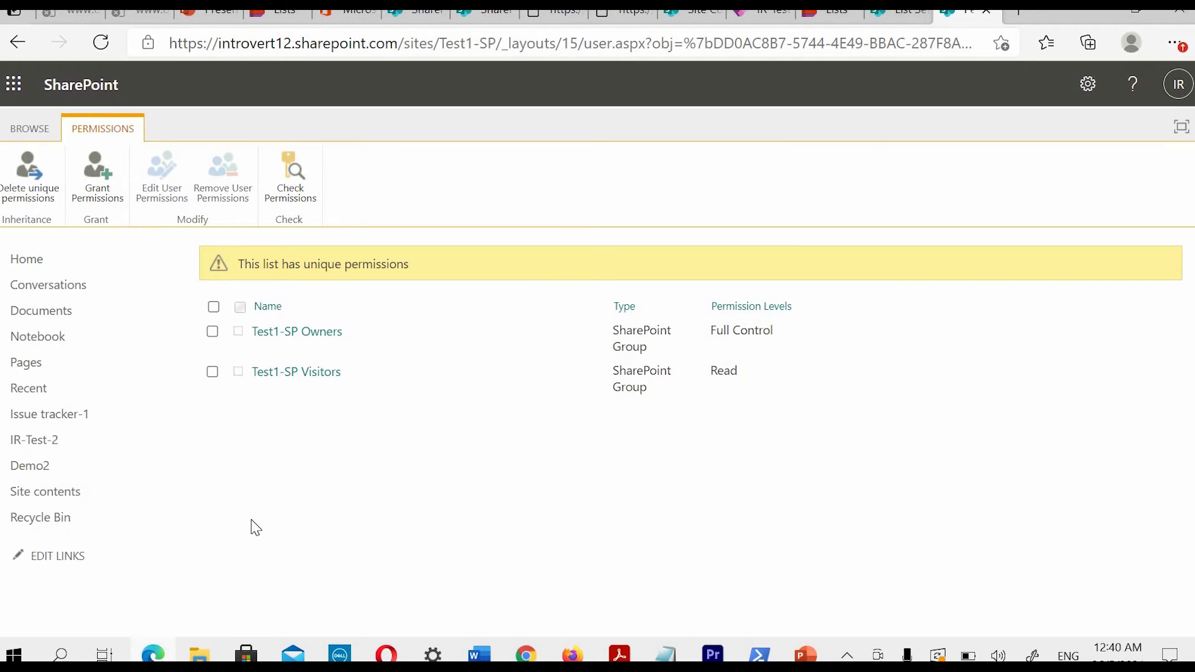
Step: Open the advanced permissions settings of the Test1-SP site from its home page
left_click(901, 20)
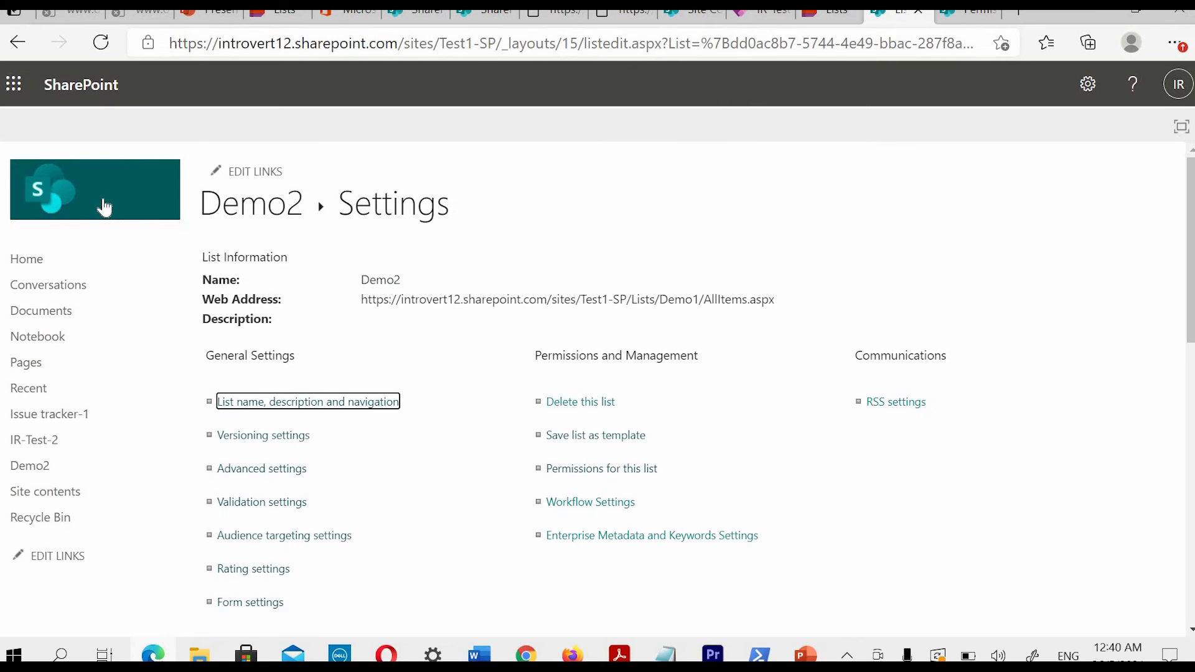
left_click(104, 207)
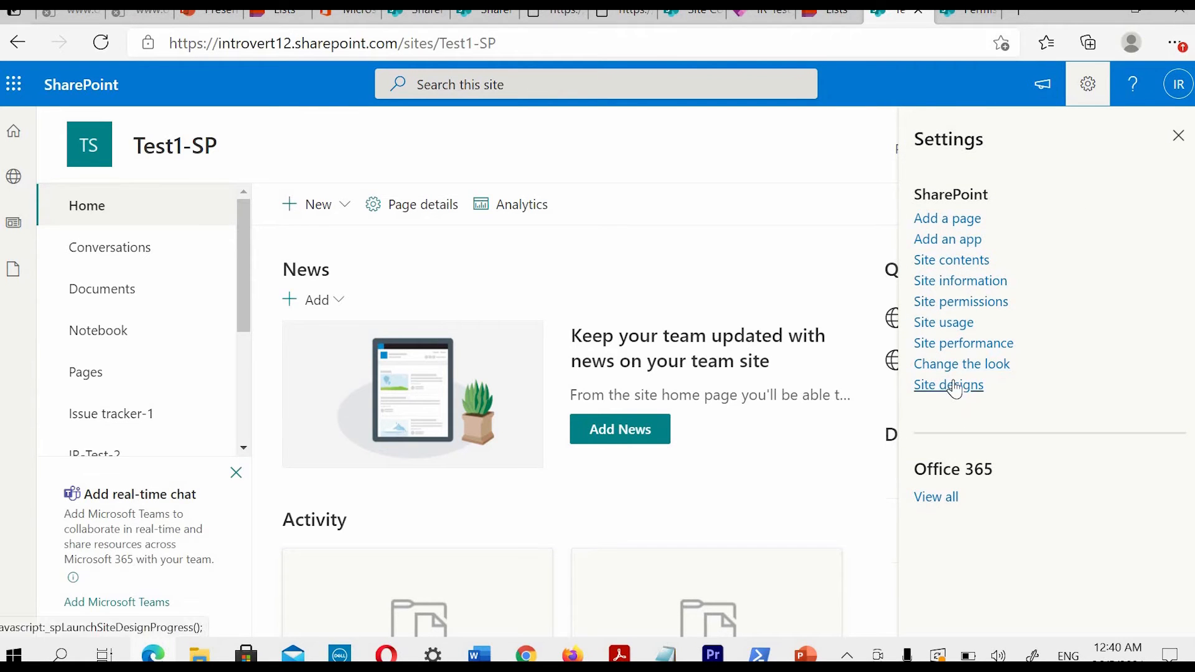
left_click(980, 305)
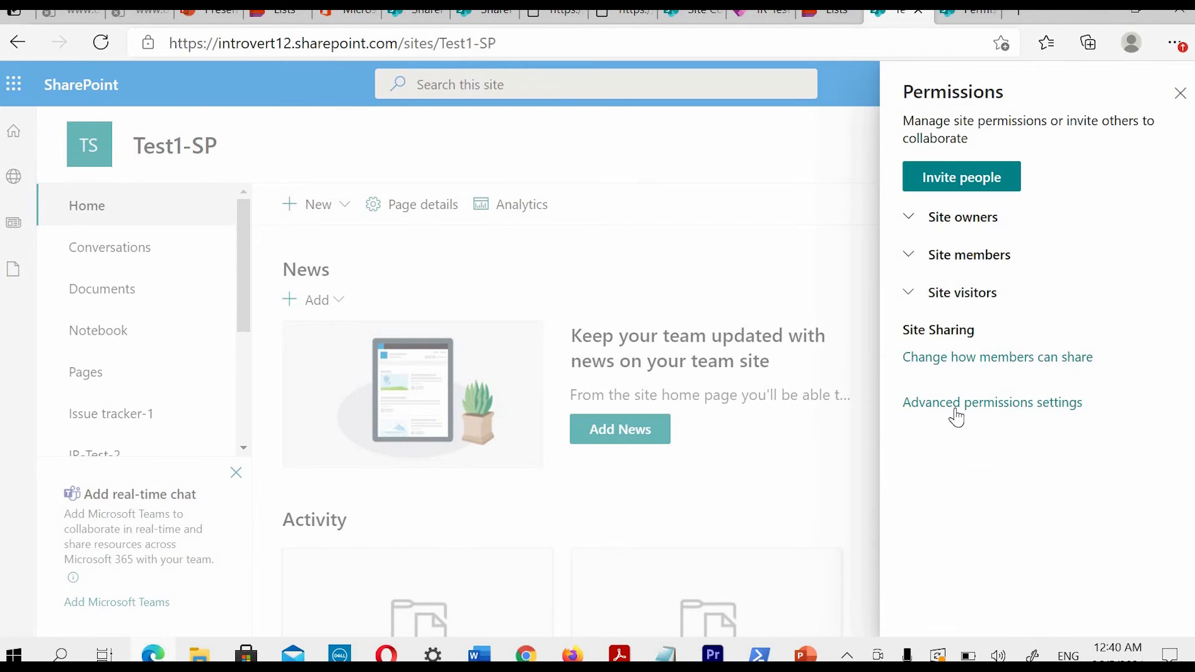
left_click(928, 406)
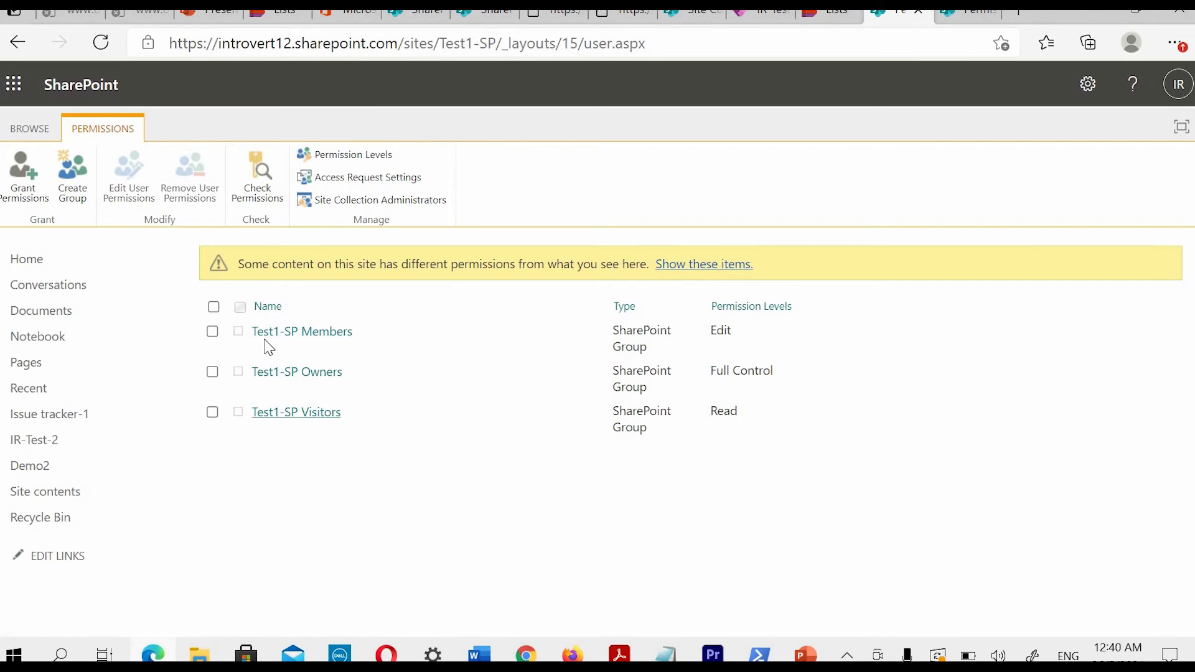
Step: Look into the Test1-SP Members group, then compare the site's permission groups with those of the Demo2 list
left_click(324, 338)
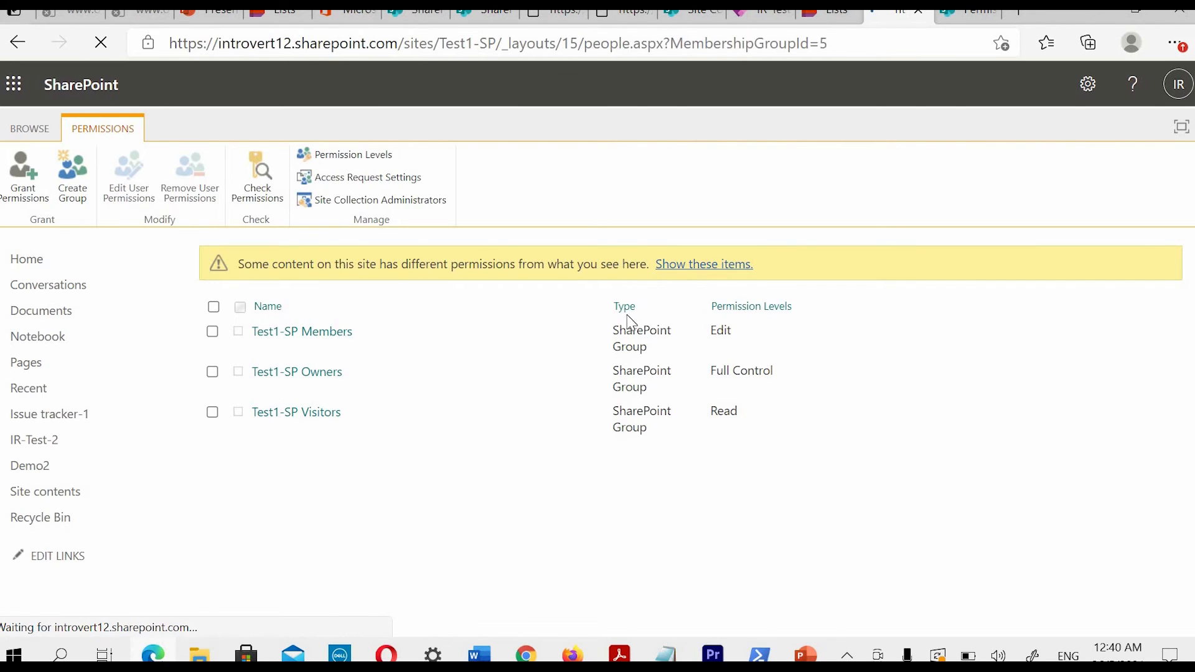
left_click(18, 42)
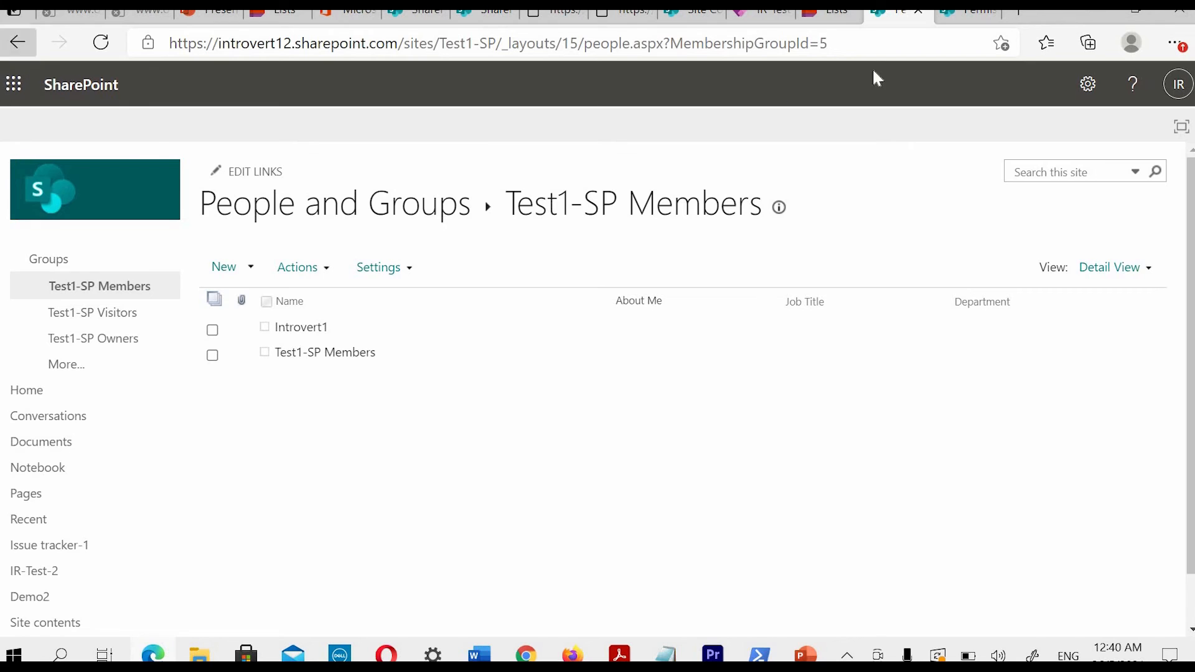
key("ctrl+Tab")
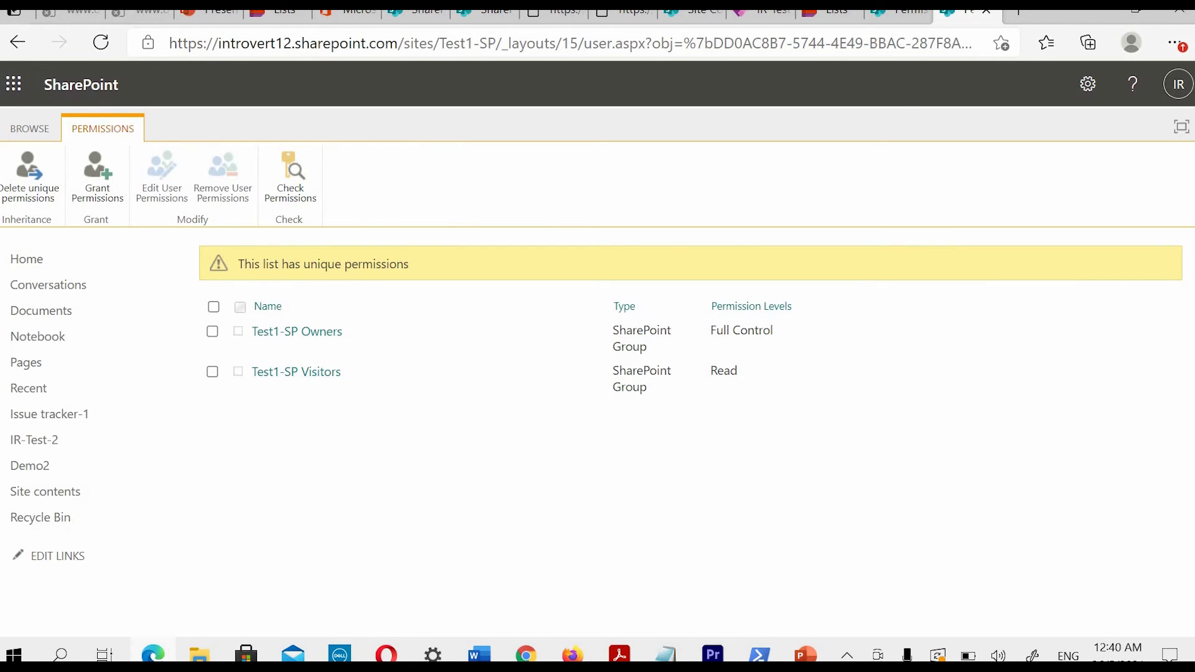
key("ctrl+shift+Tab")
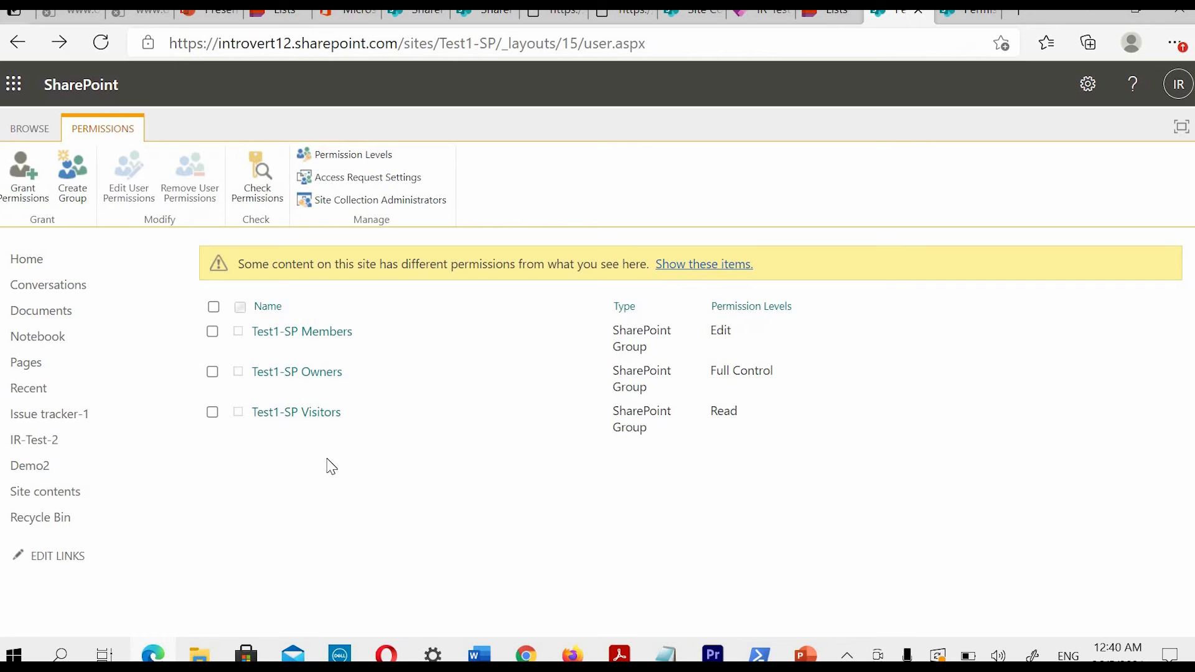
left_click(974, 23)
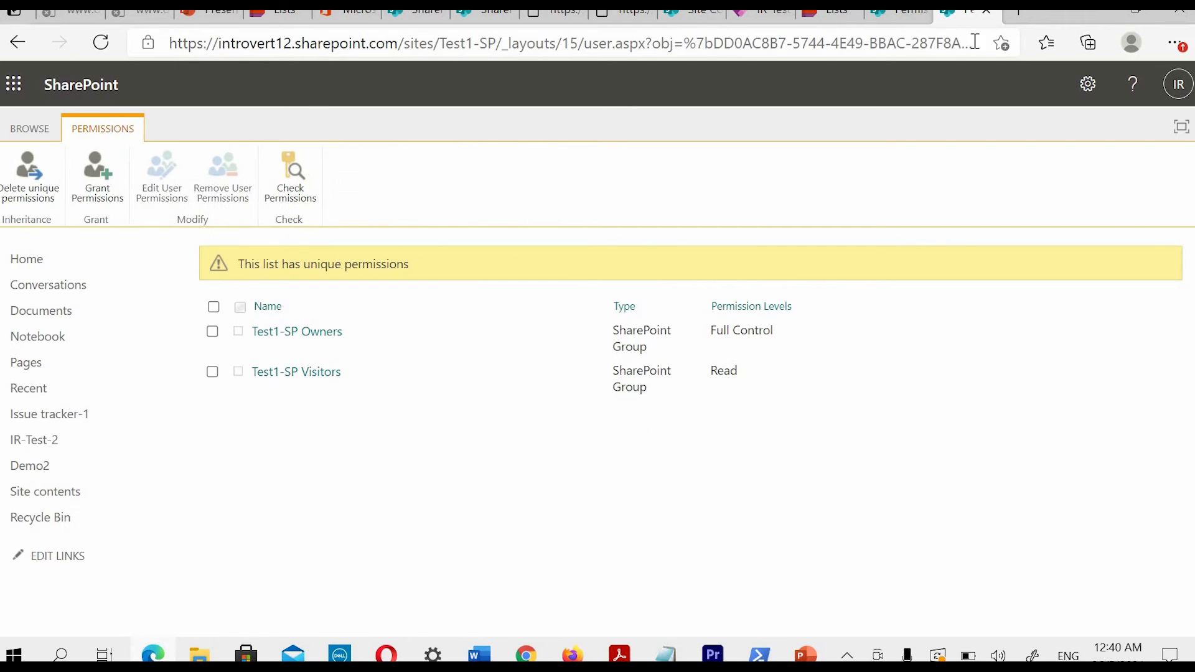
left_click(895, 15)
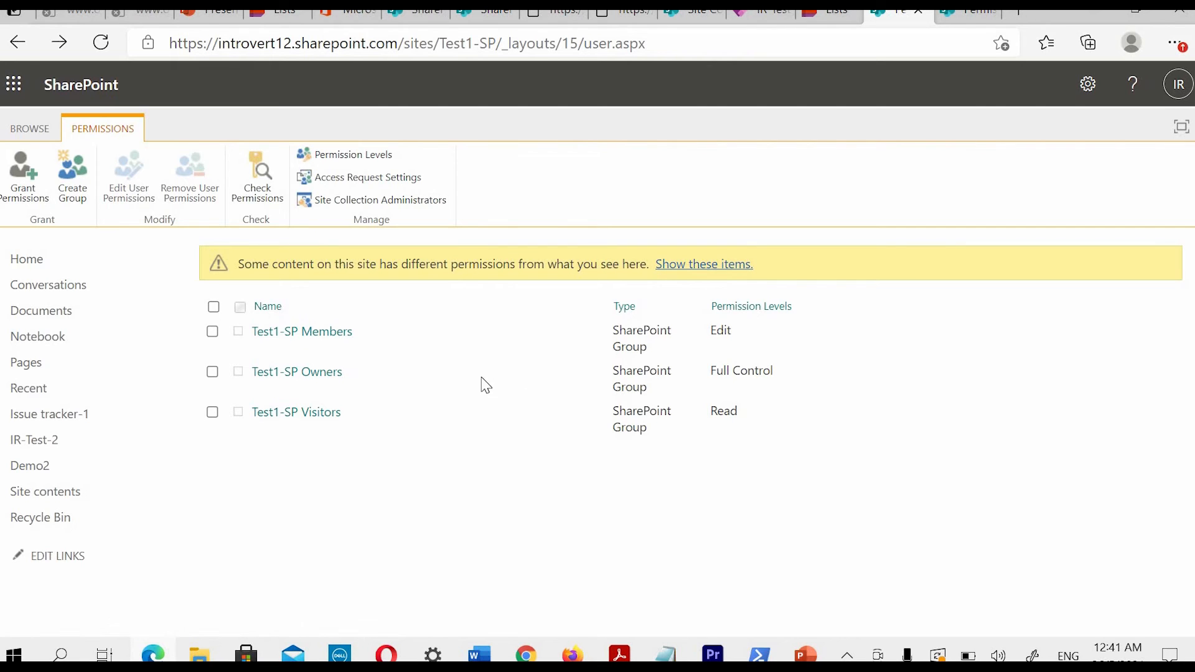
left_click(961, 15)
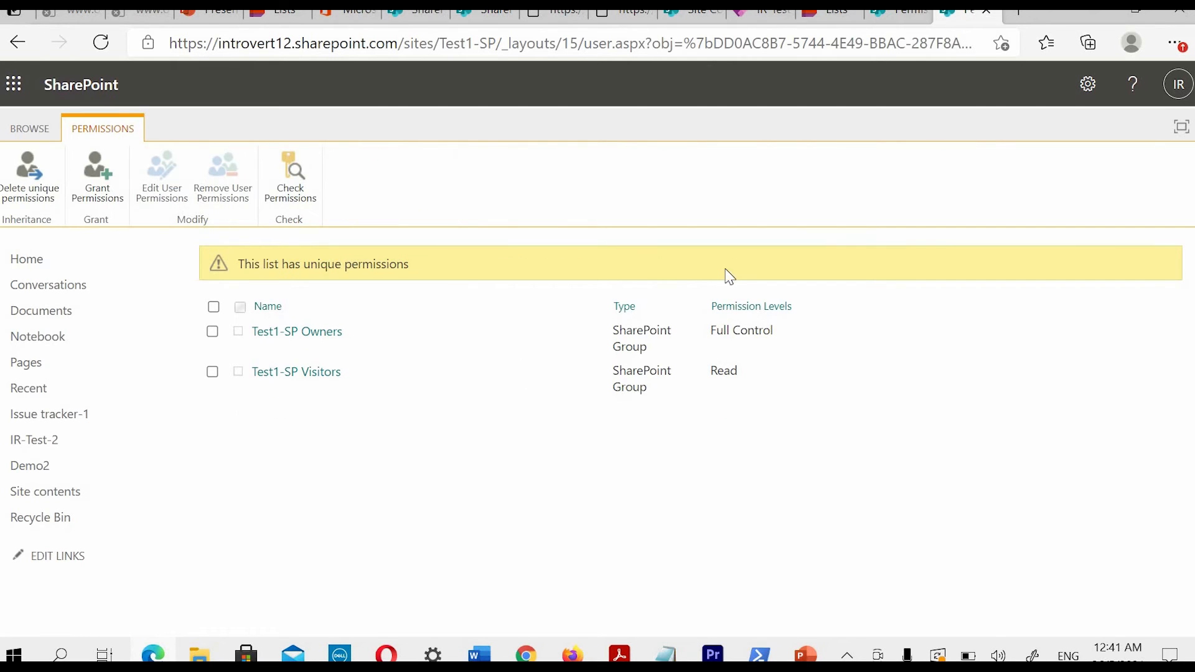
Step: Delete the Demo2 list's unique permissions so that it inherits from the parent site again
left_click(298, 196)
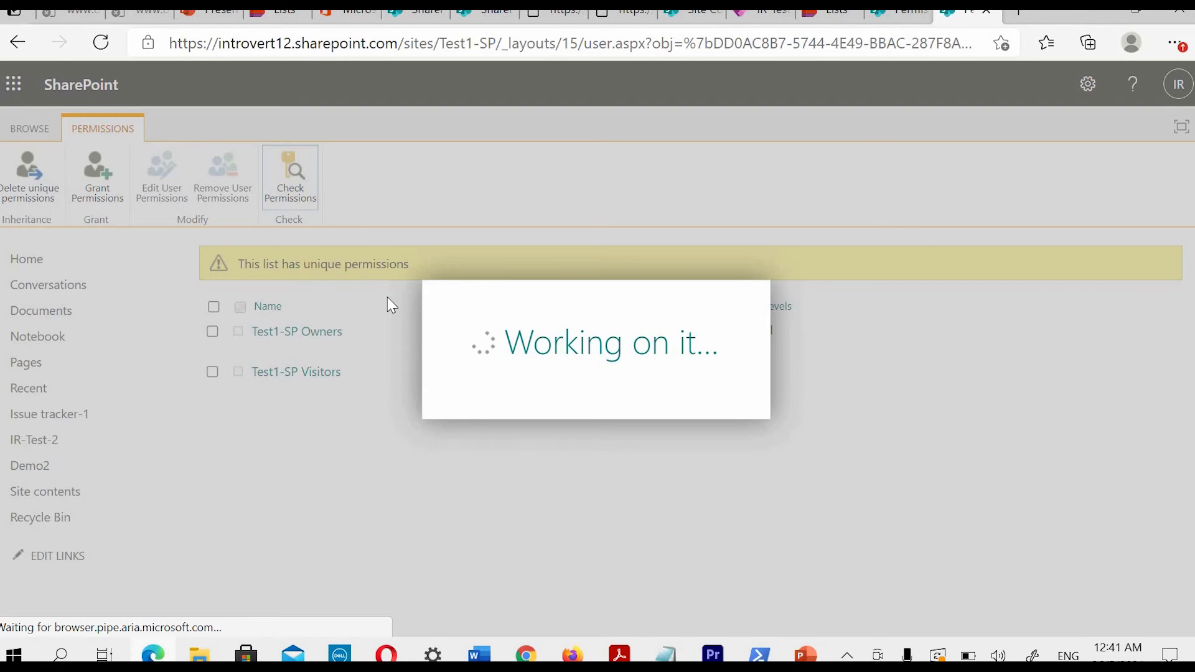
left_click(875, 264)
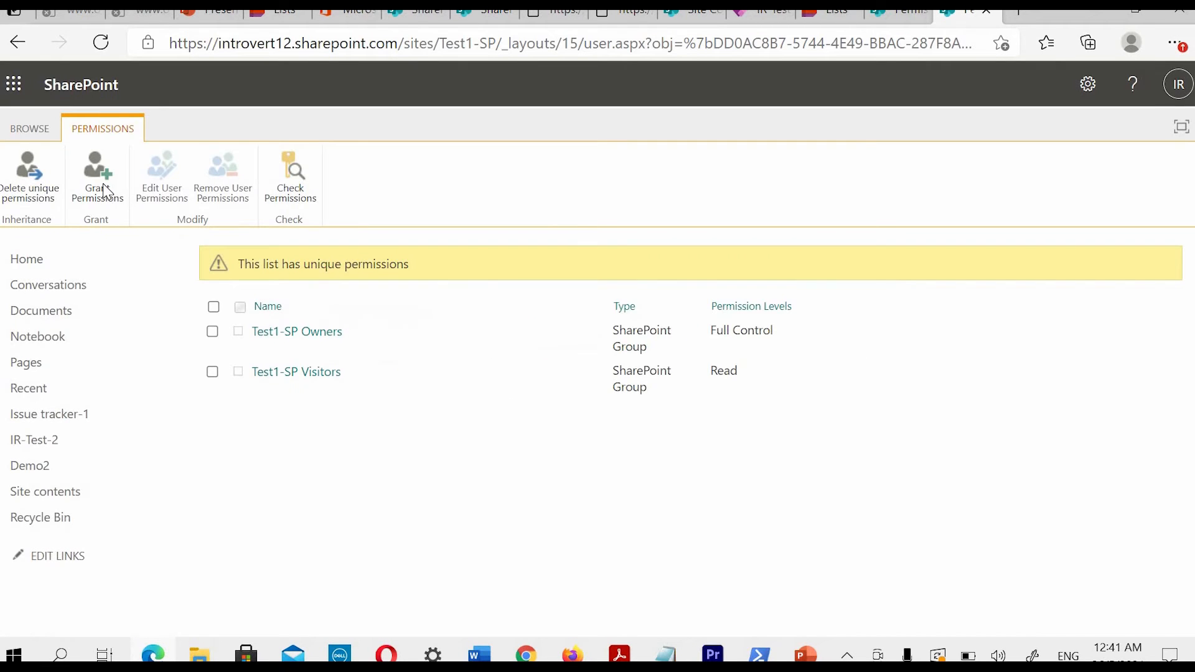
left_click(32, 177)
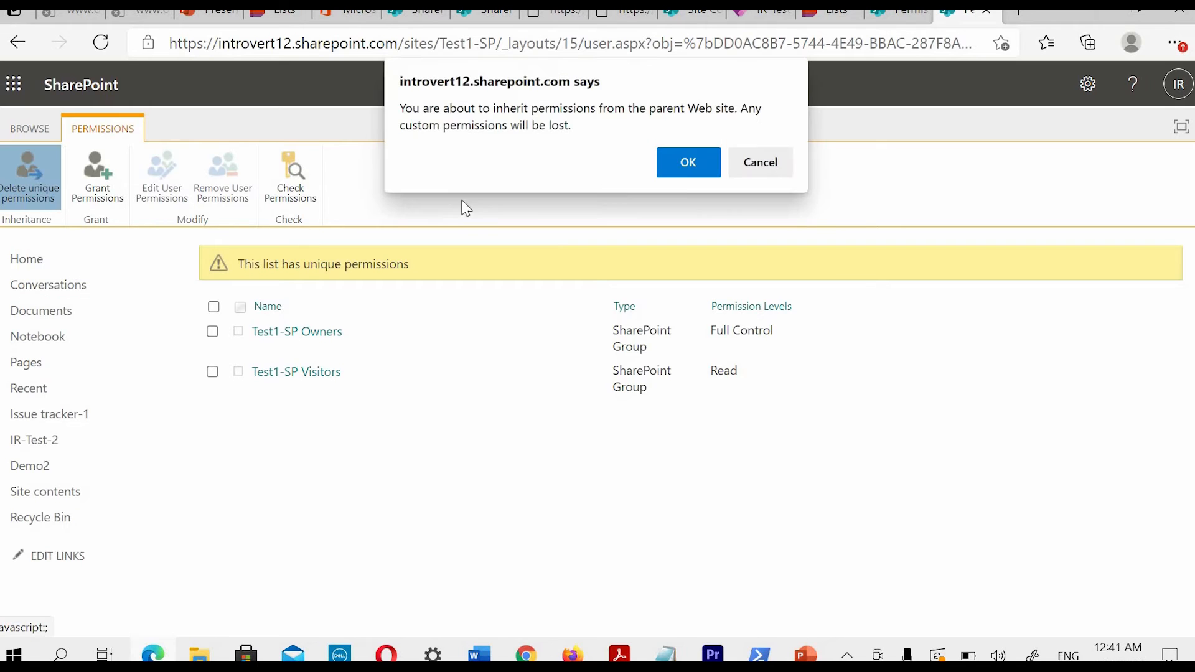
left_click(693, 162)
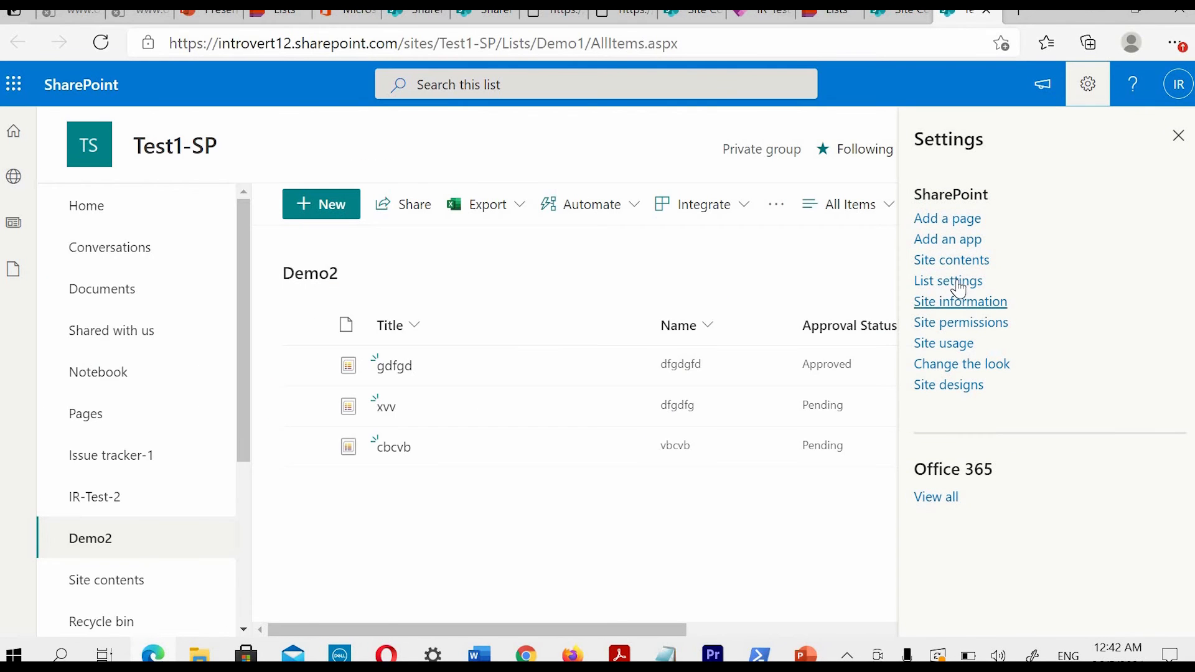
Step: Review the Demo2 list's workflow settings with their association types, and its enterprise metadata and keywords settings
left_click(948, 281)
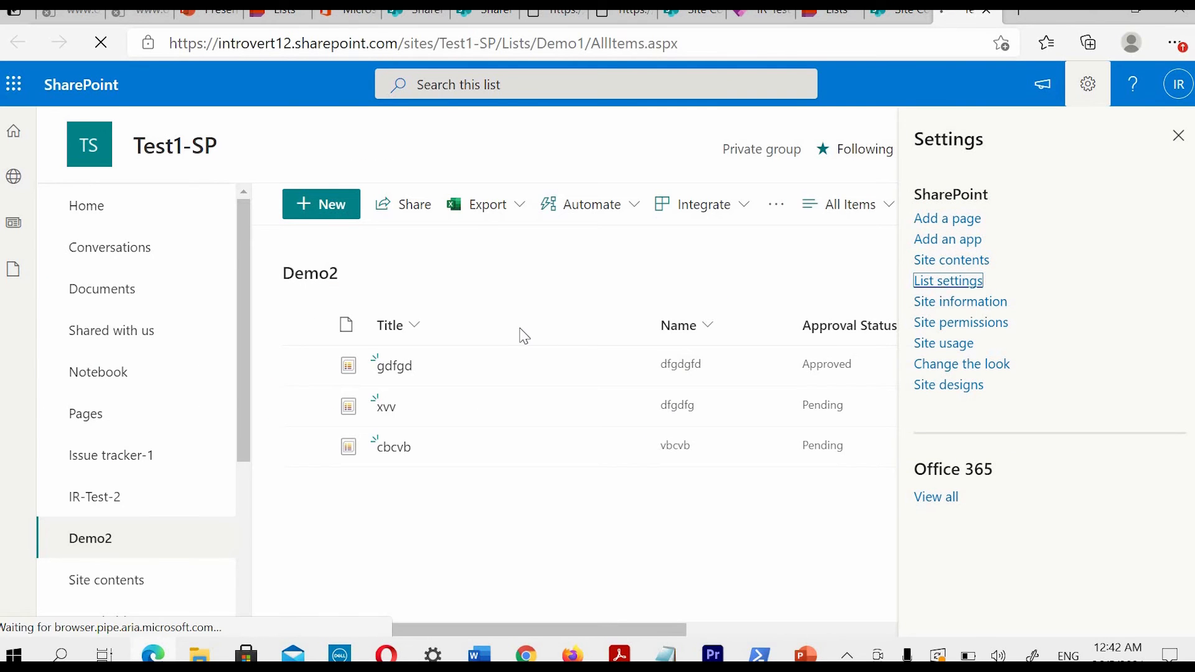
scroll(608, 299, "down", 2)
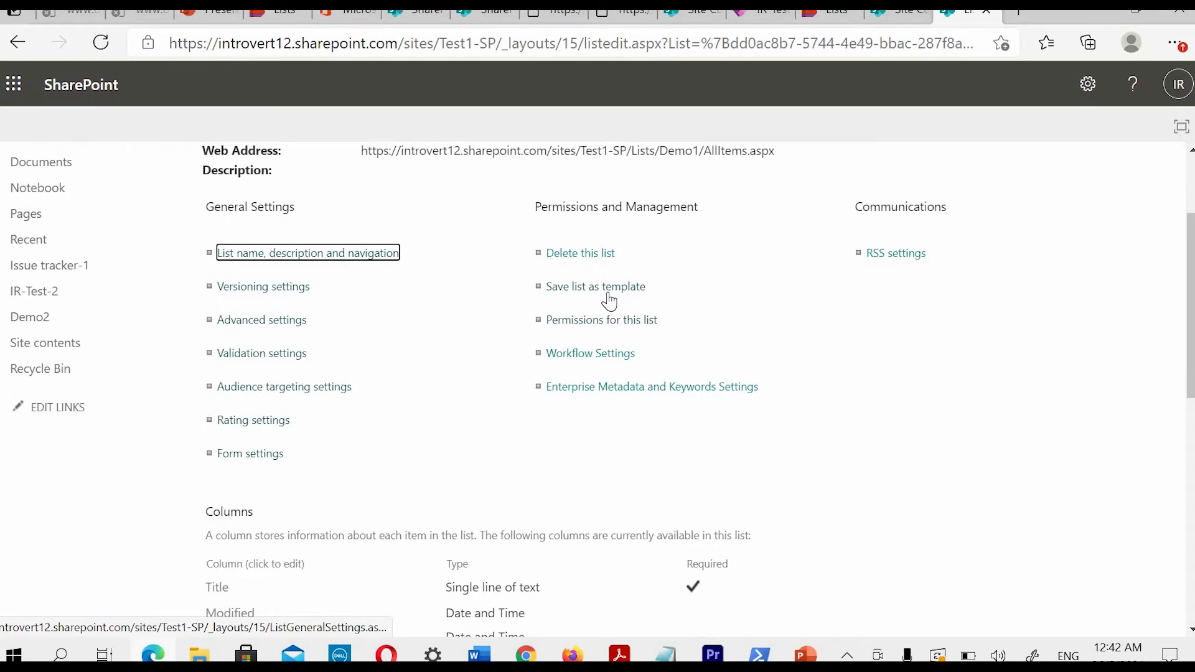
left_click(588, 360)
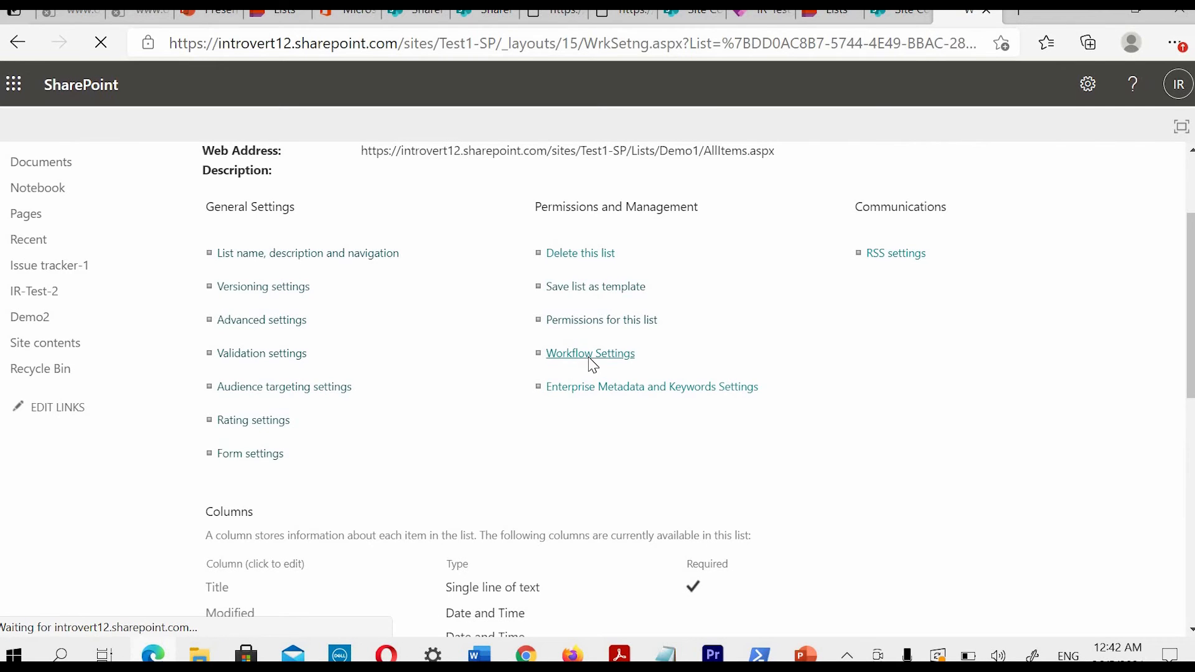
left_click(328, 363)
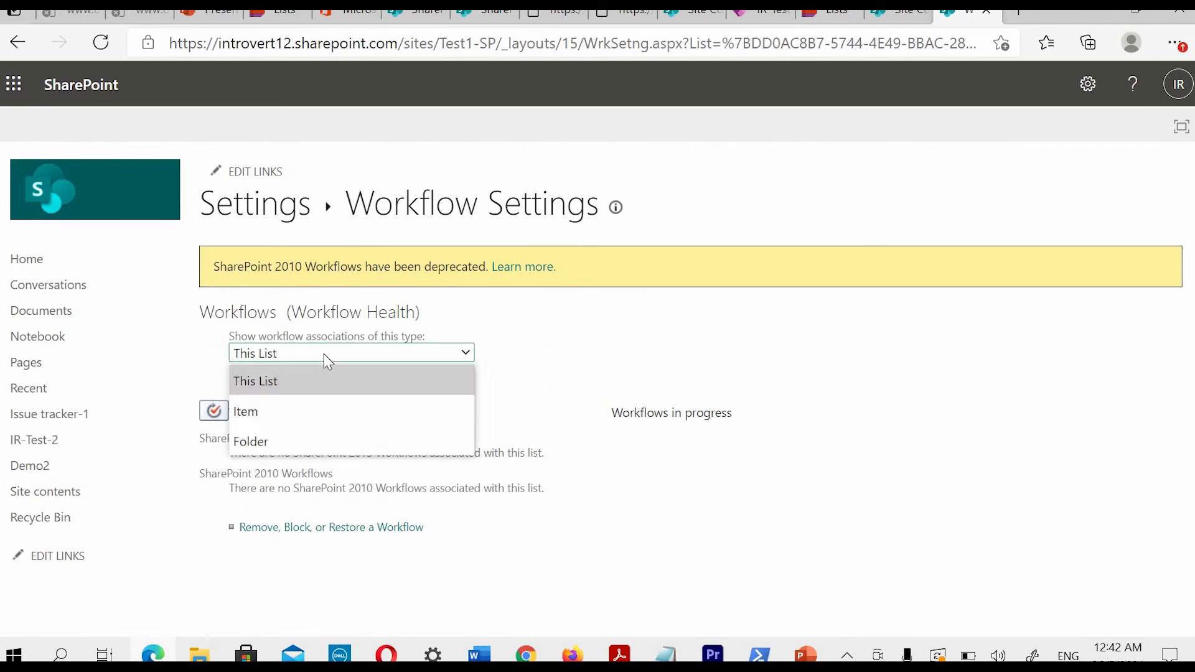
left_click(324, 356)
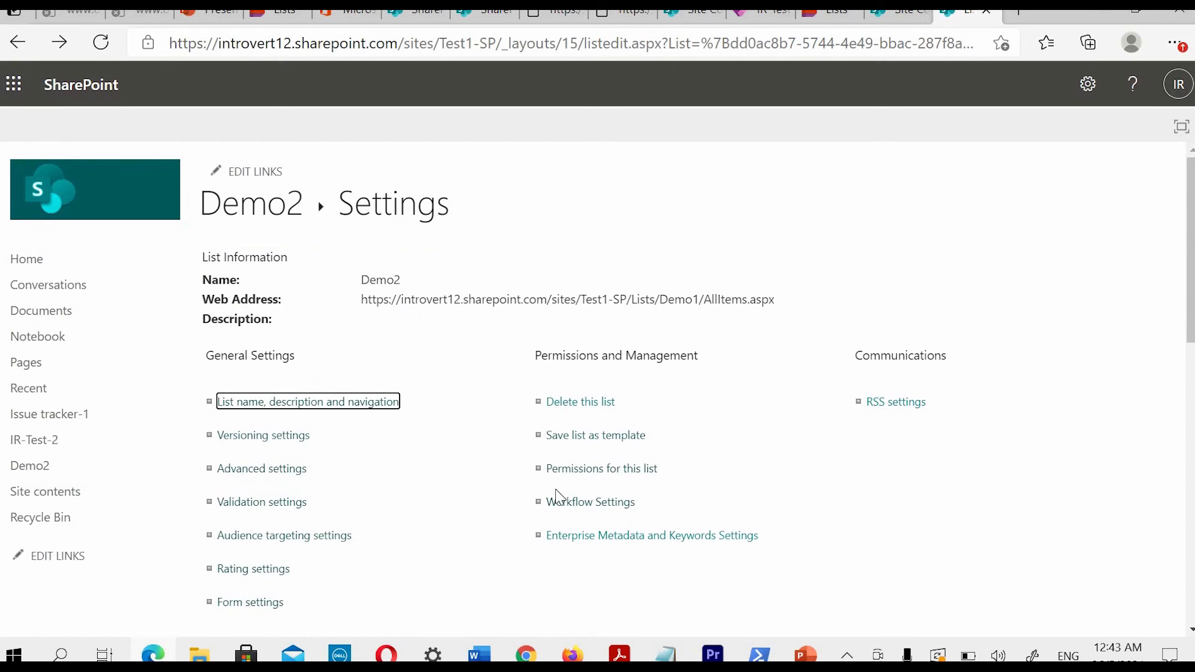
scroll(616, 492, "down", 1)
left_click(622, 470)
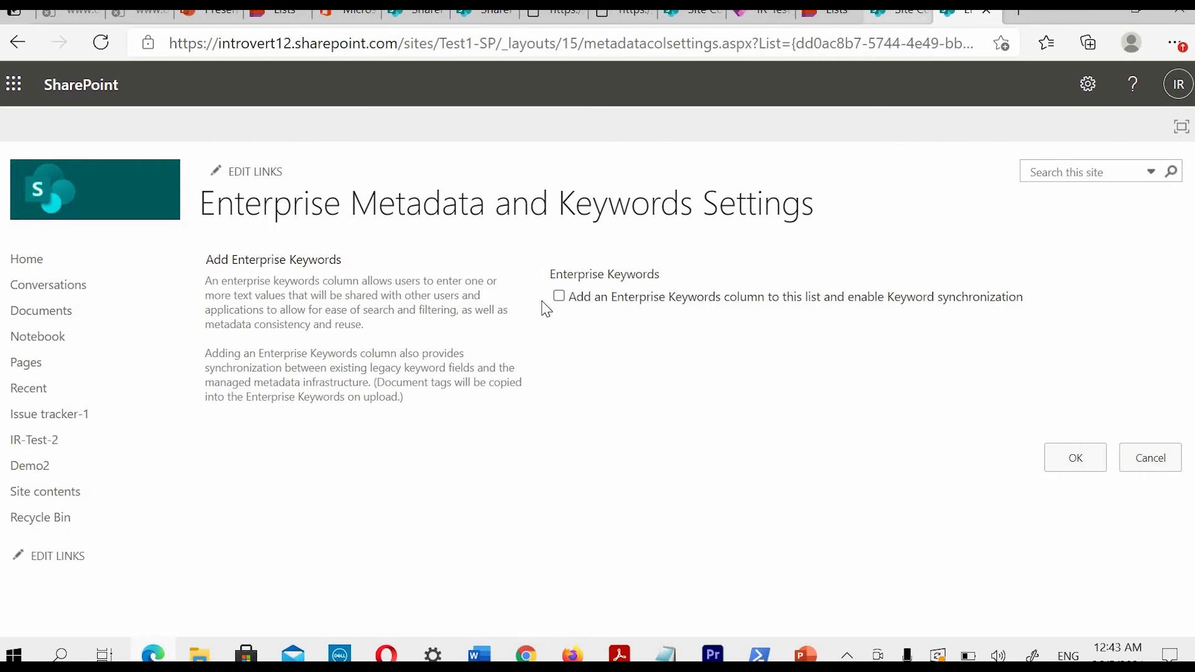
Step: Open the Demo2 list from the site contents and go to the columns section of its list settings
left_click(899, 11)
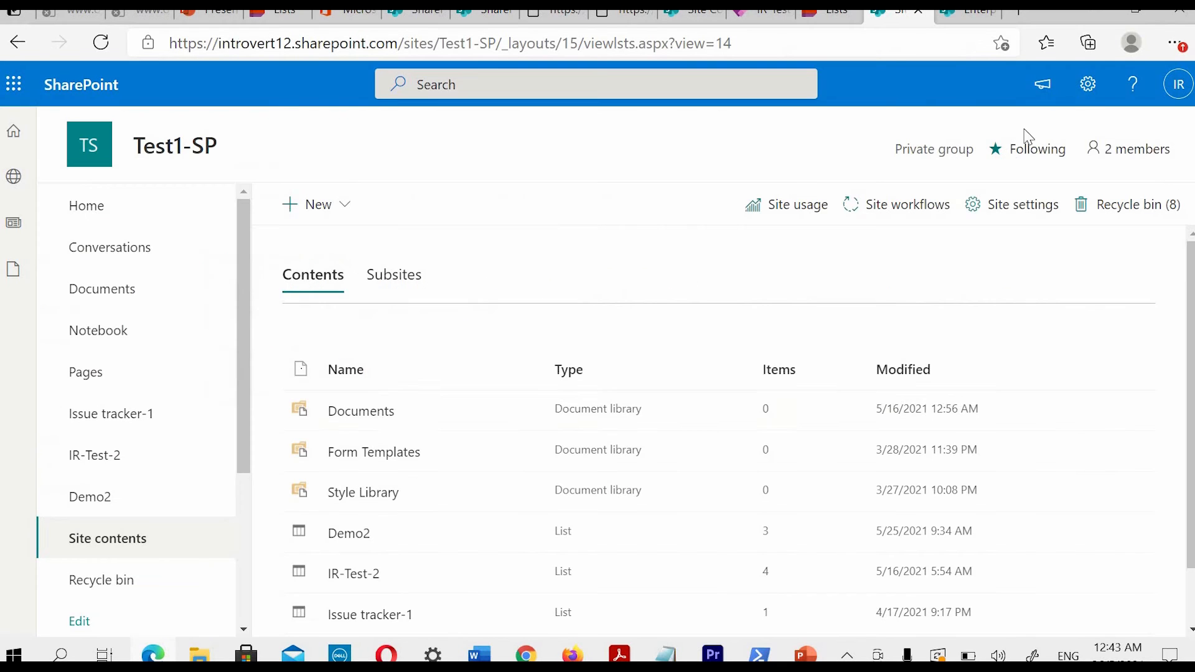
left_click(1088, 84)
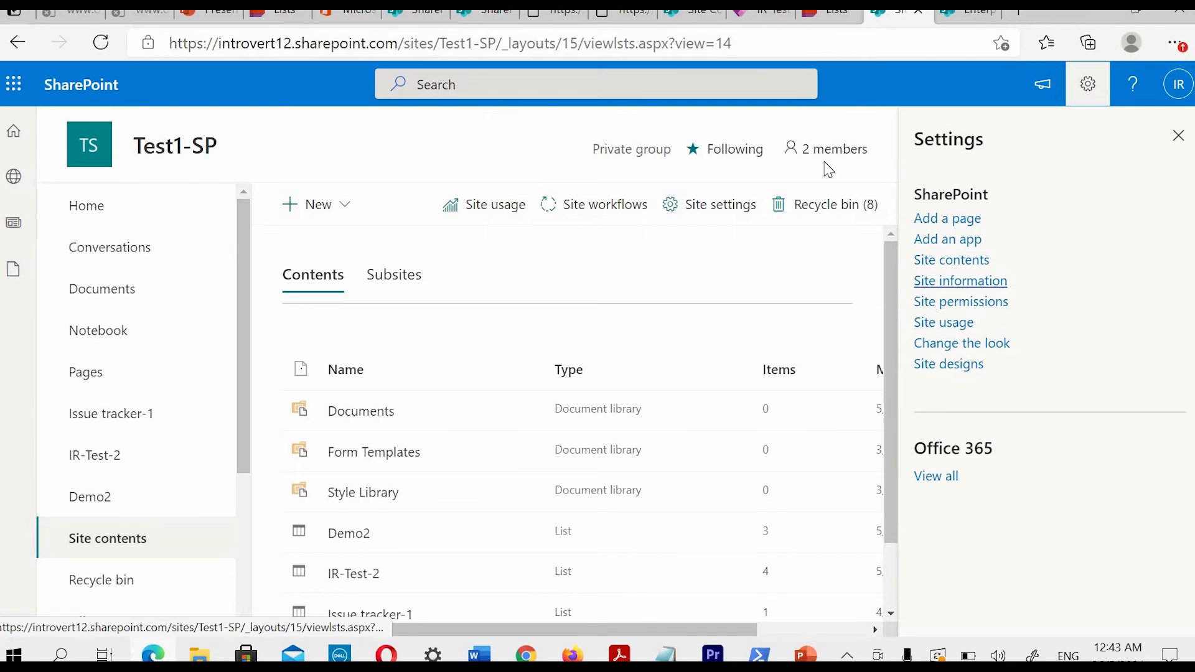
left_click(362, 538)
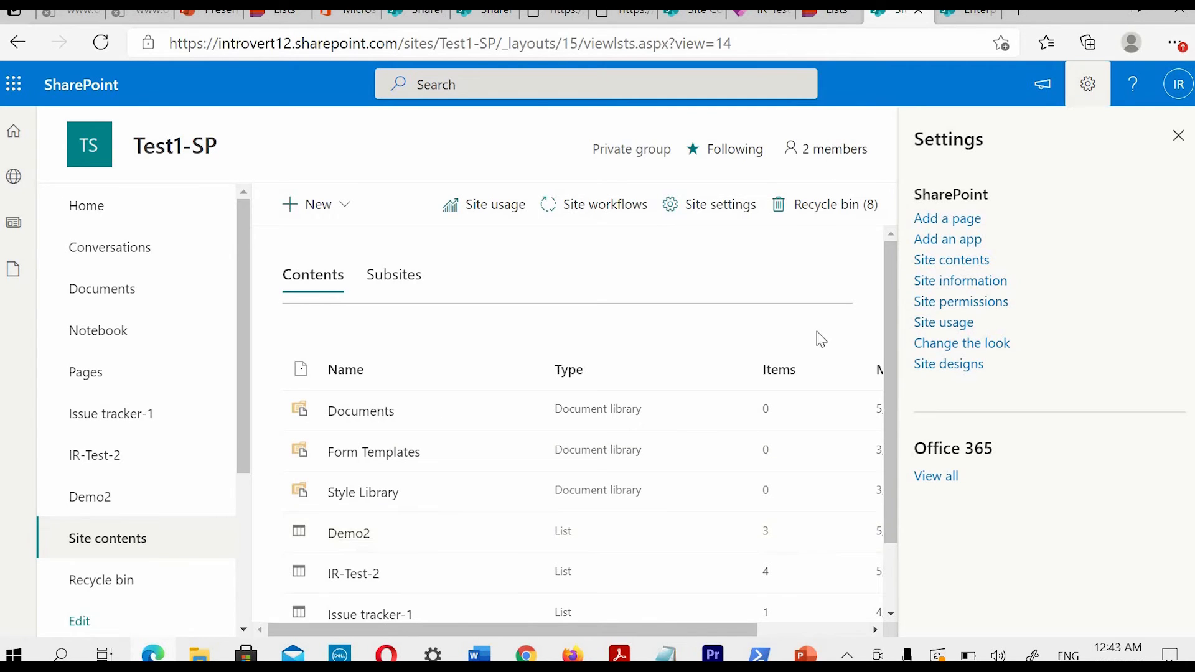
left_click(1096, 98)
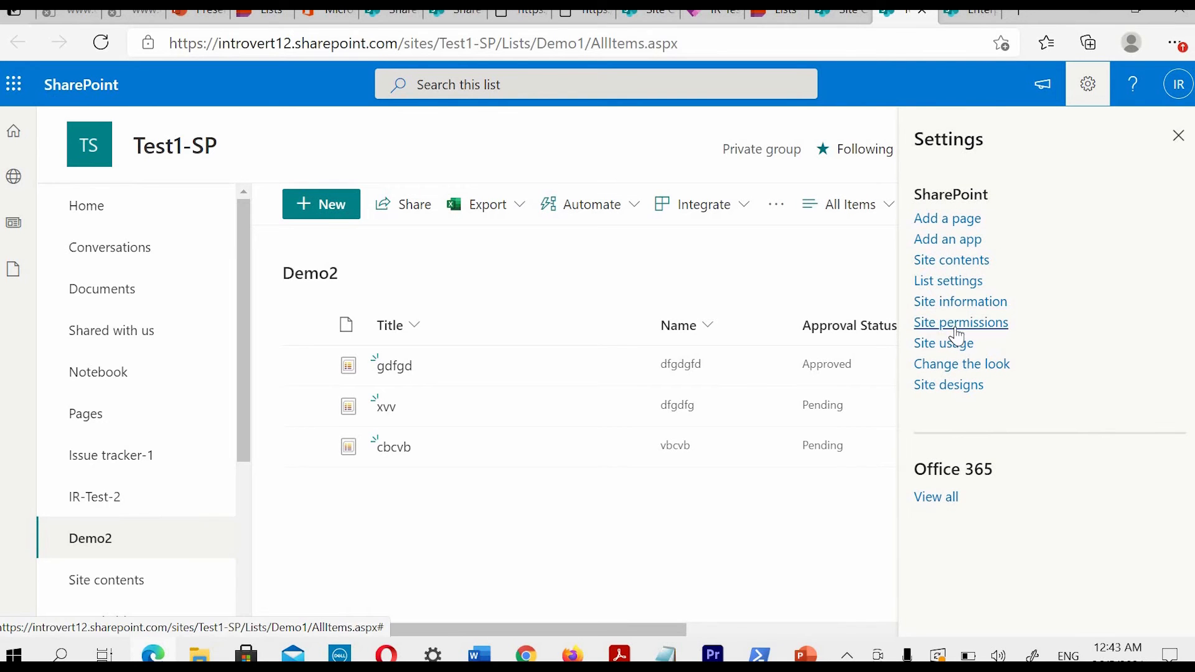
left_click(939, 281)
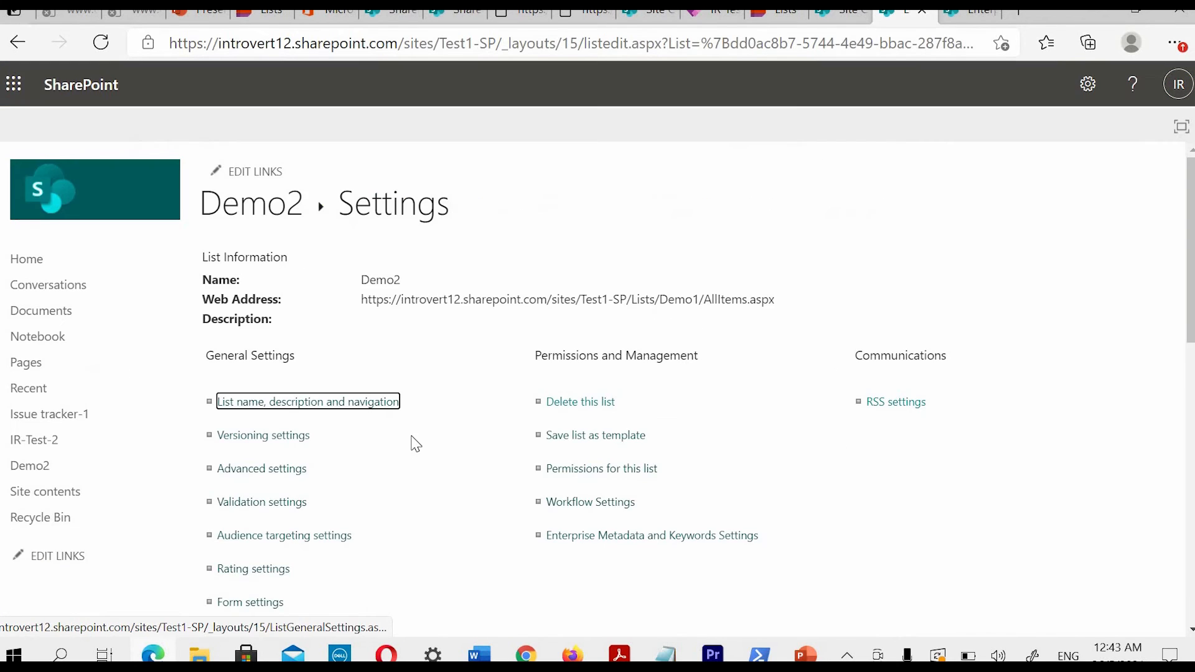
scroll(438, 420, "down", 3)
scroll(394, 427, "down", 5)
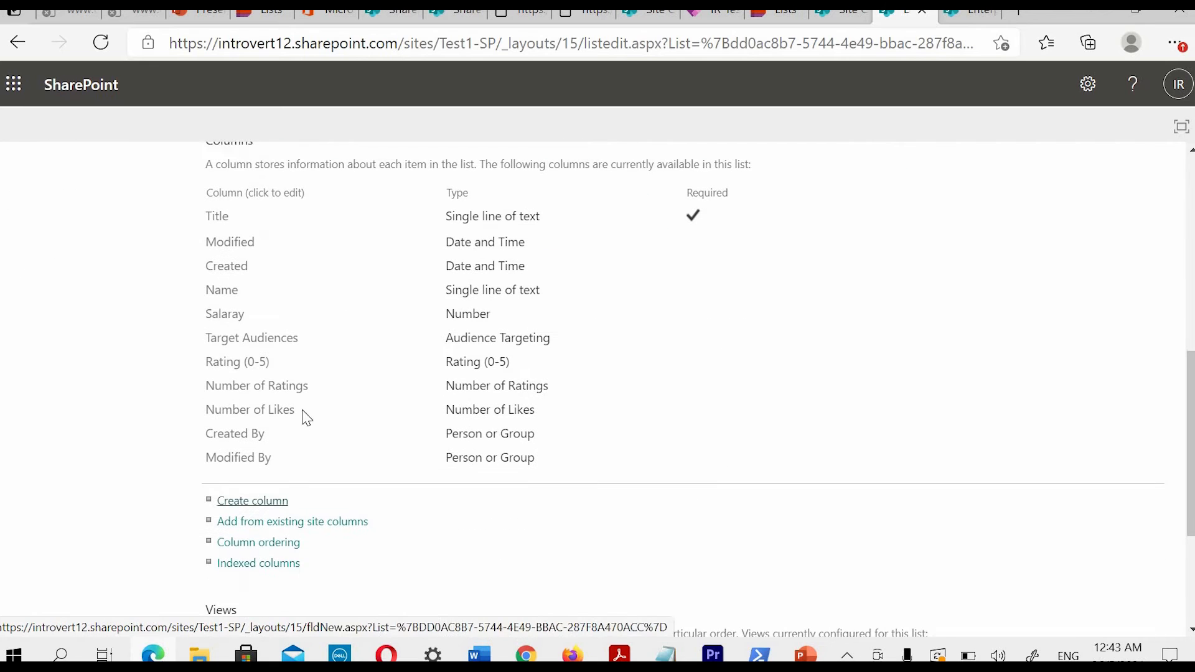
Step: Add an Enterprise Keywords column to the Demo2 list, enable keyword synchronization, and save the setting
left_click(975, 24)
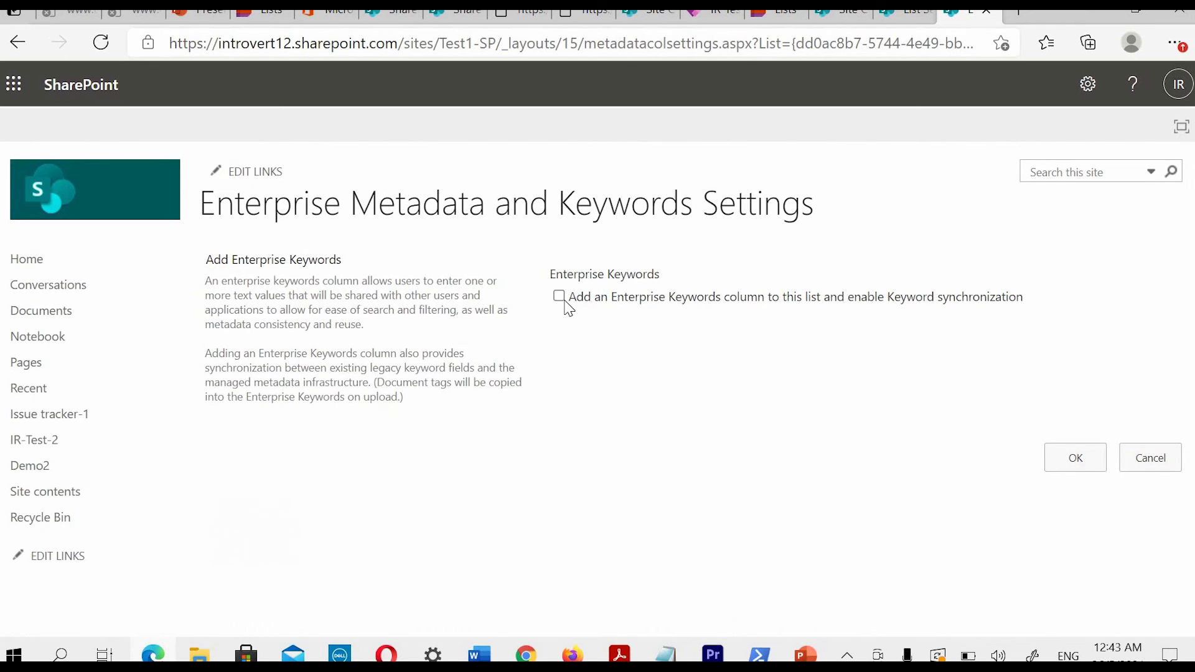
left_click(559, 298)
left_click_drag(340, 278, 378, 287)
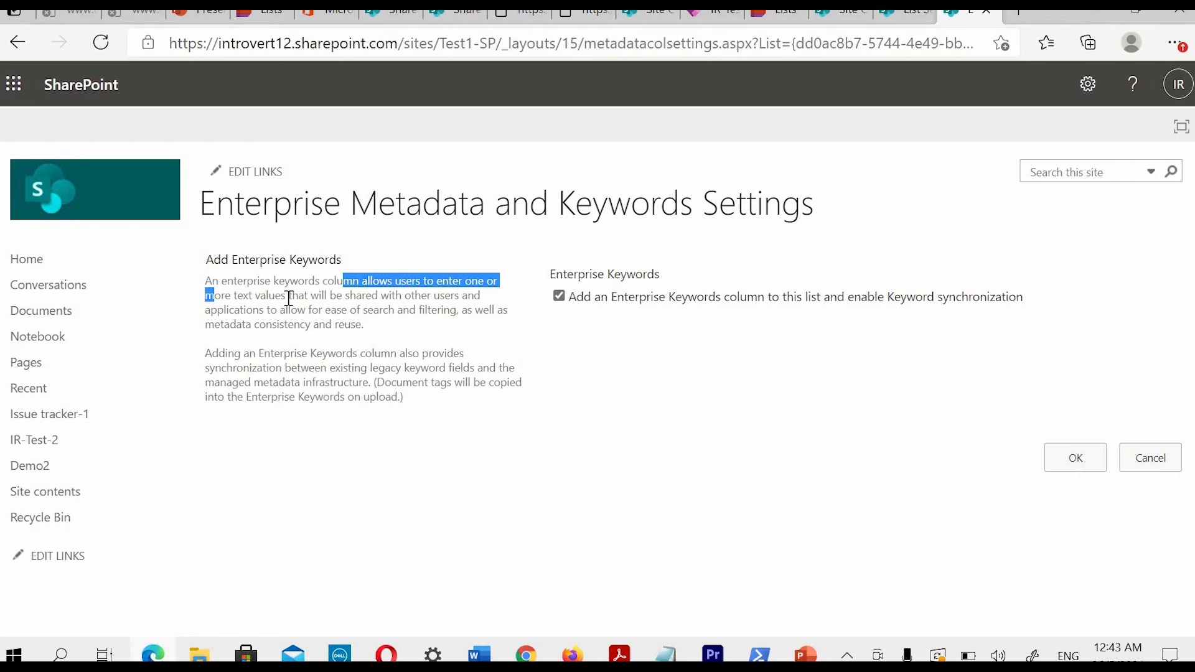
left_click_drag(261, 297, 443, 309)
left_click(1076, 458)
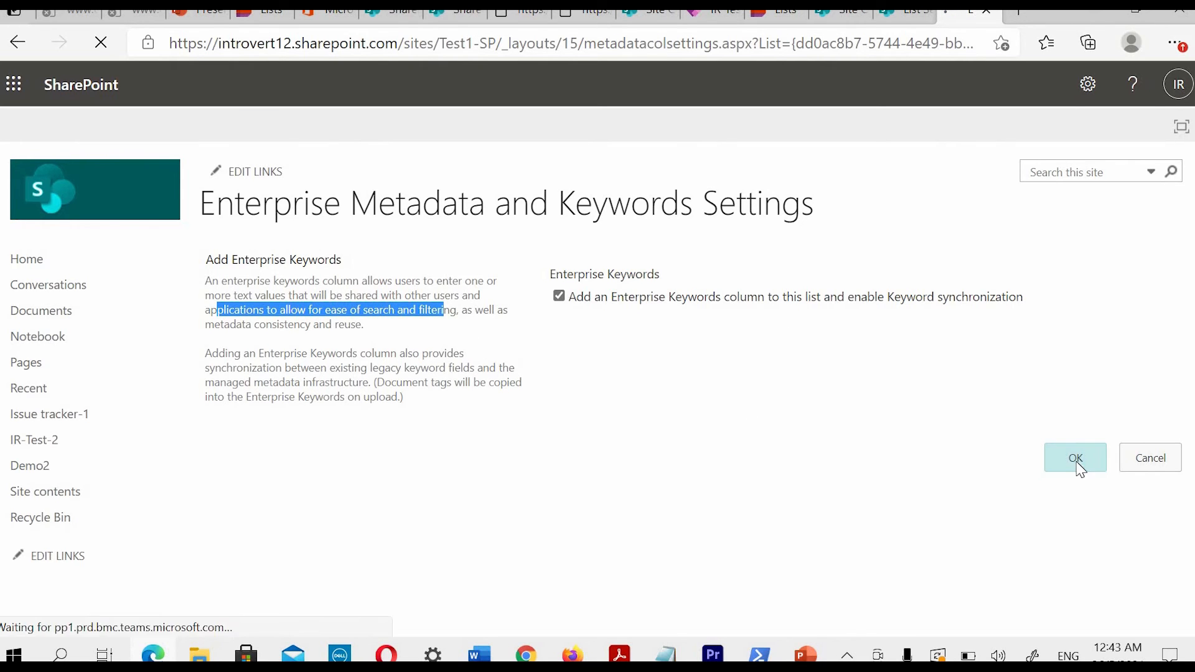
Step: Reload the Demo2 list settings and check the type of the Enterprise Keywords column
left_click(907, 13)
left_click(105, 51)
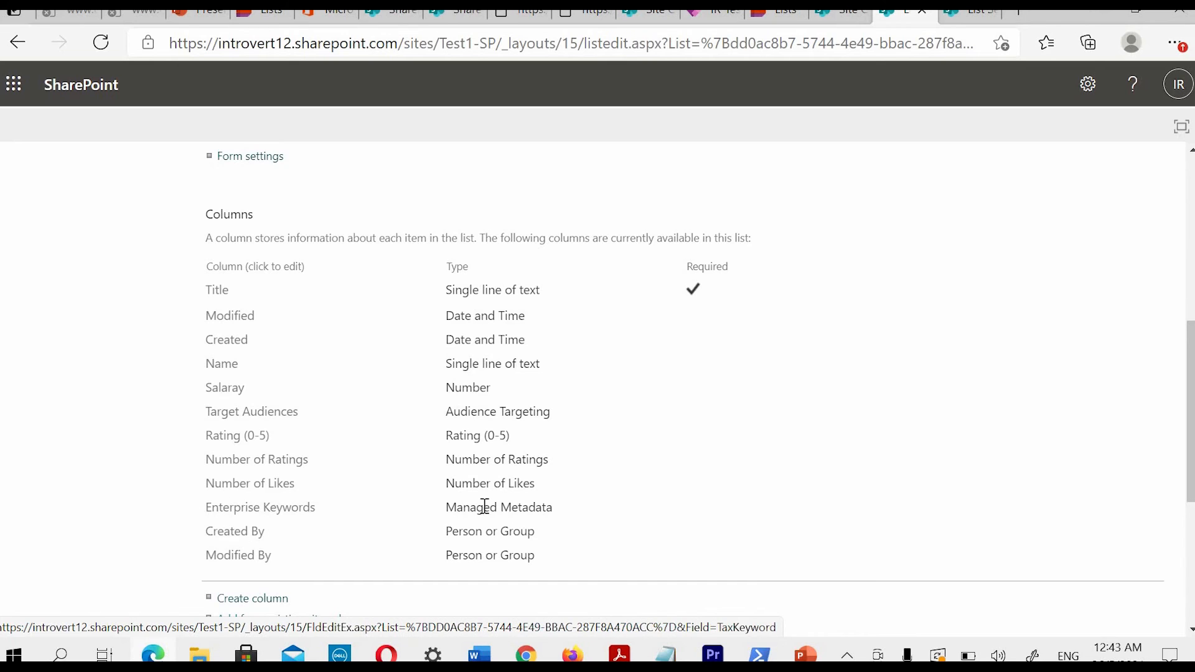
left_click_drag(553, 507, 595, 507)
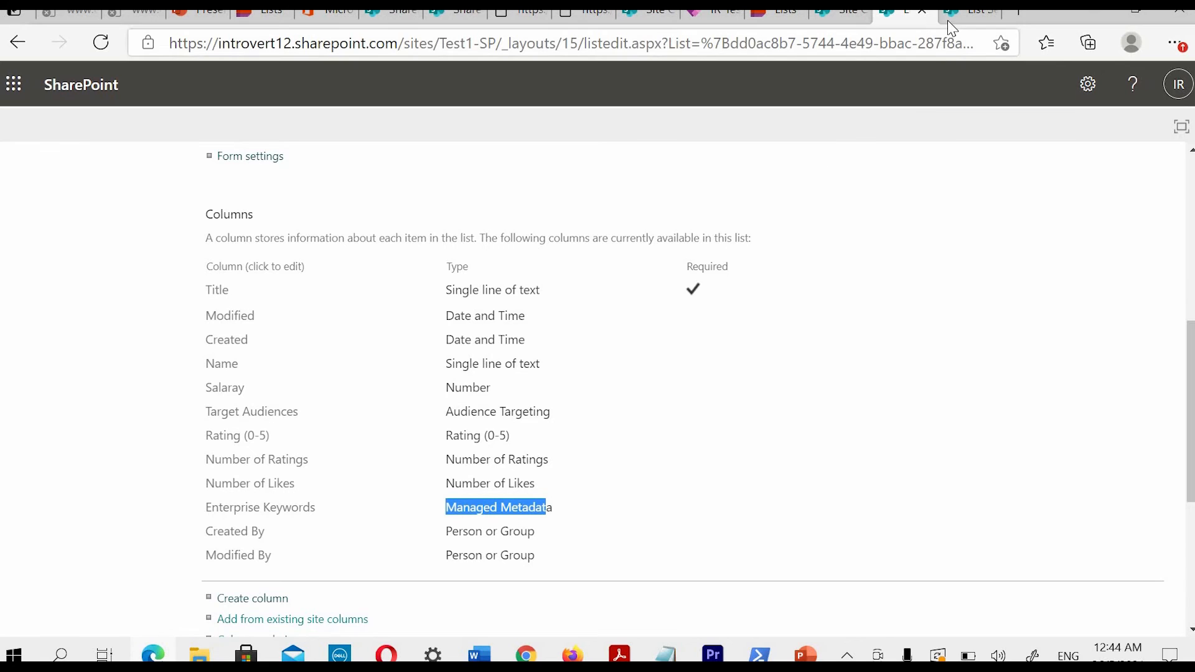
Step: Review the Demo2 list's versioning settings for content approval, and the columns and views sections of its list settings
left_click(961, 12)
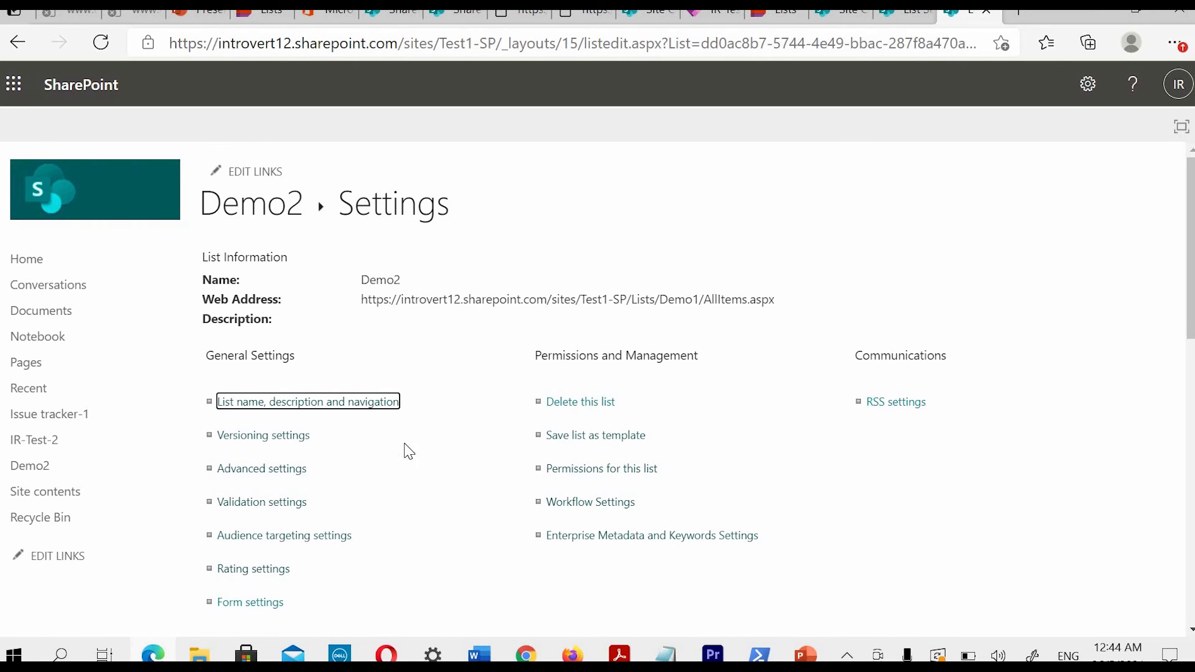
scroll(421, 446, "down", 8)
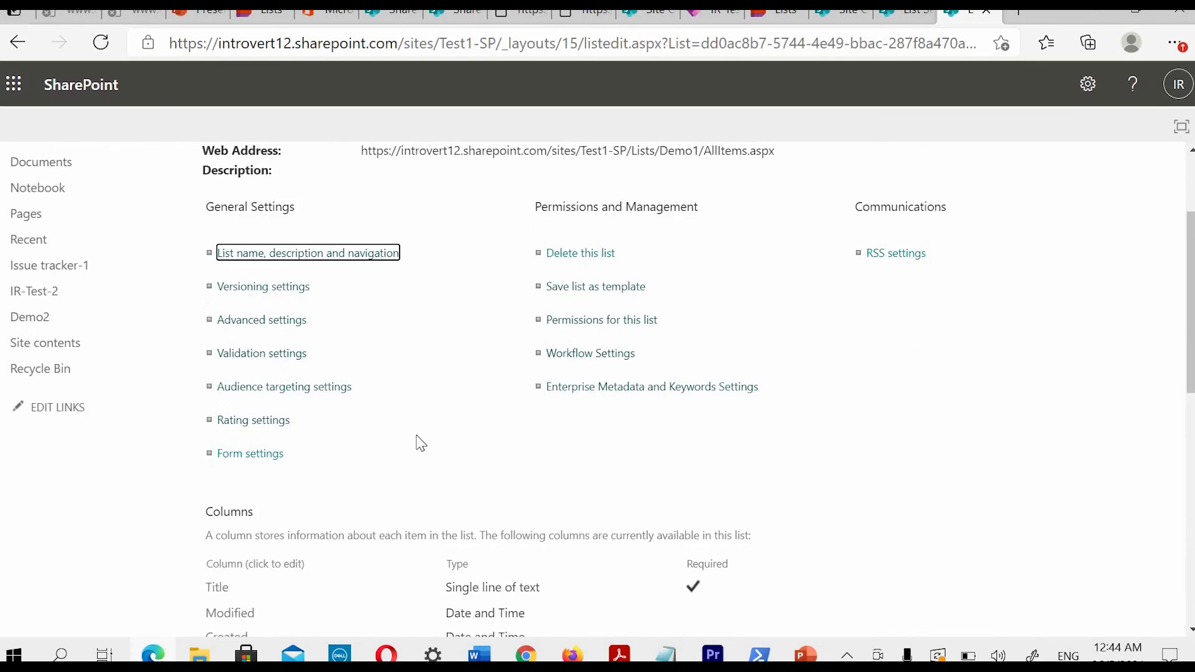
scroll(442, 397, "down", 3)
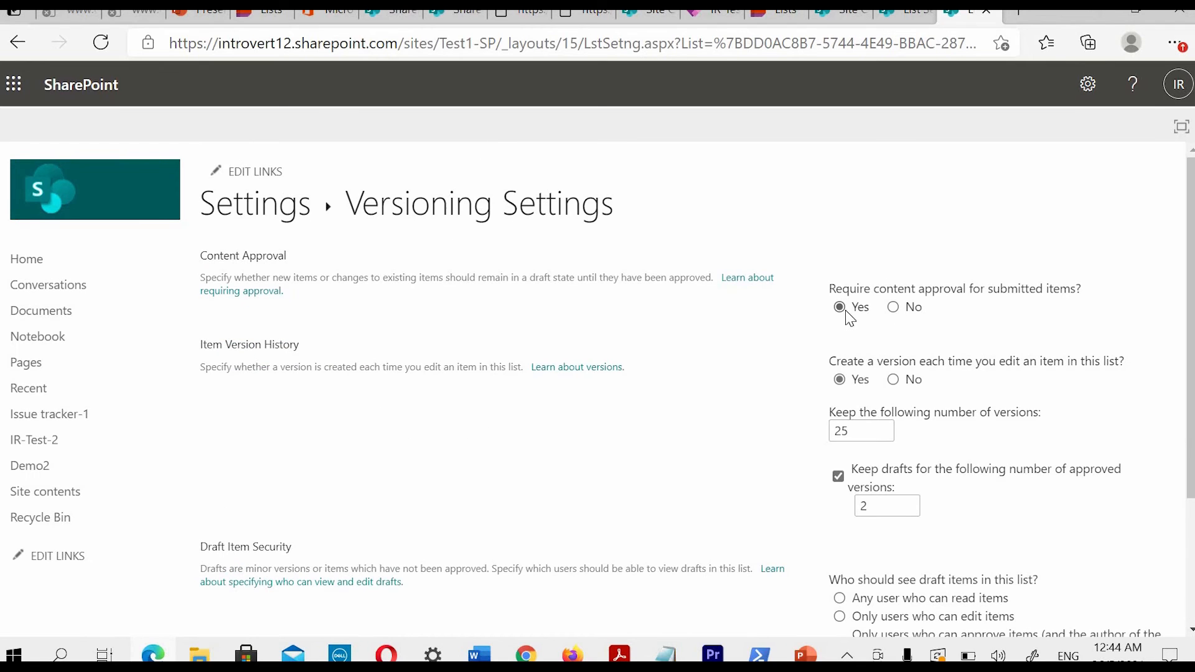
left_click(911, 15)
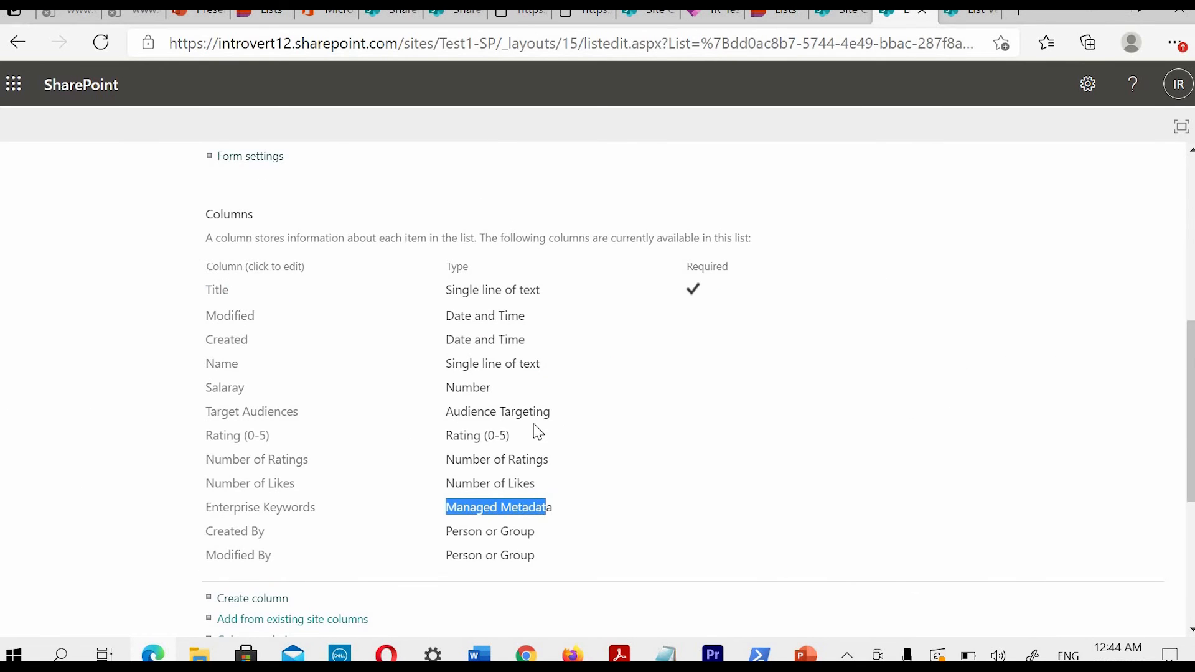
scroll(326, 505, "down", 5)
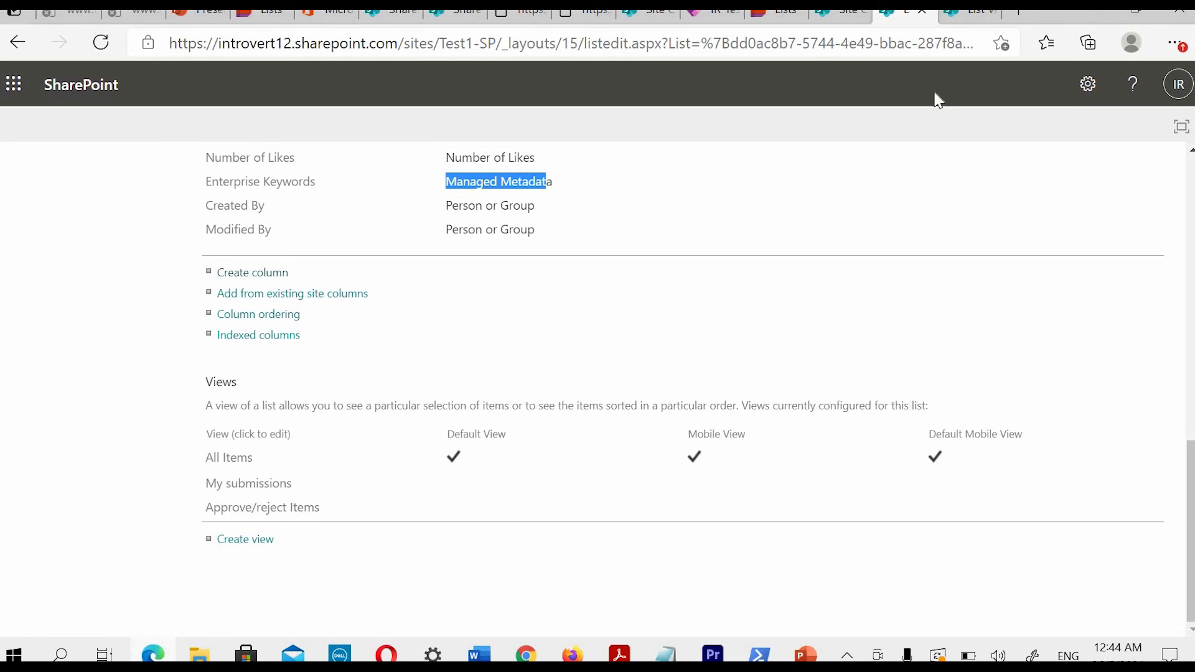
scroll(936, 99, "up", 3)
left_click(971, 13)
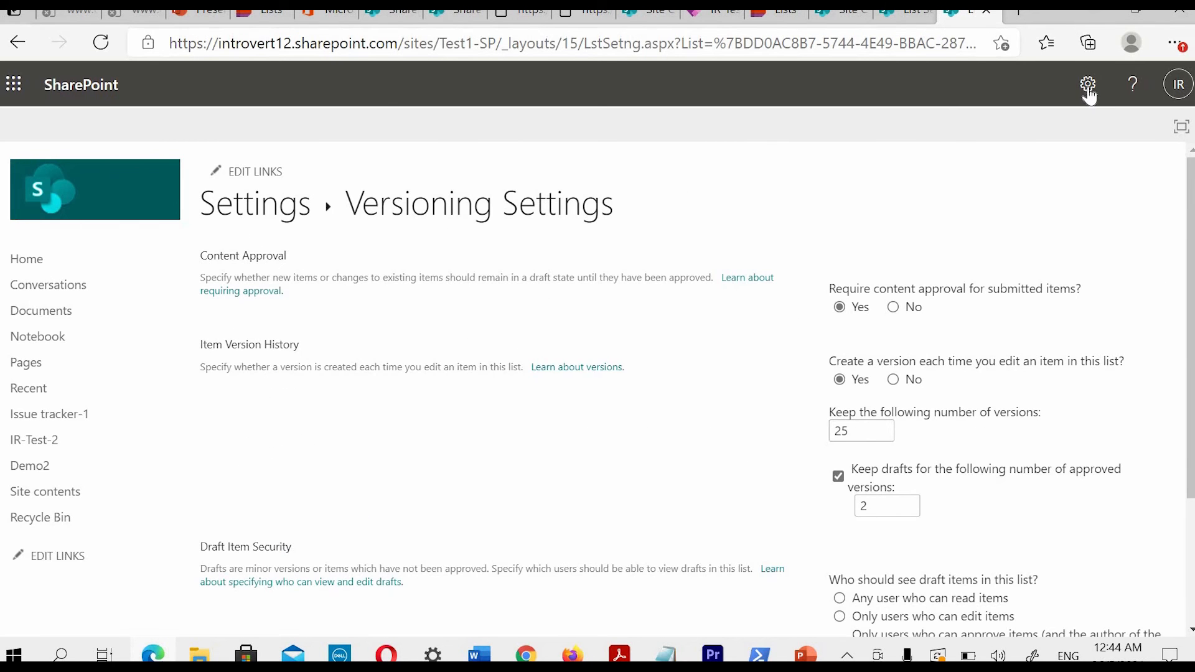
Step: Start a new standard view for the Demo2 list from its list settings and name it DemoView
left_click(18, 42)
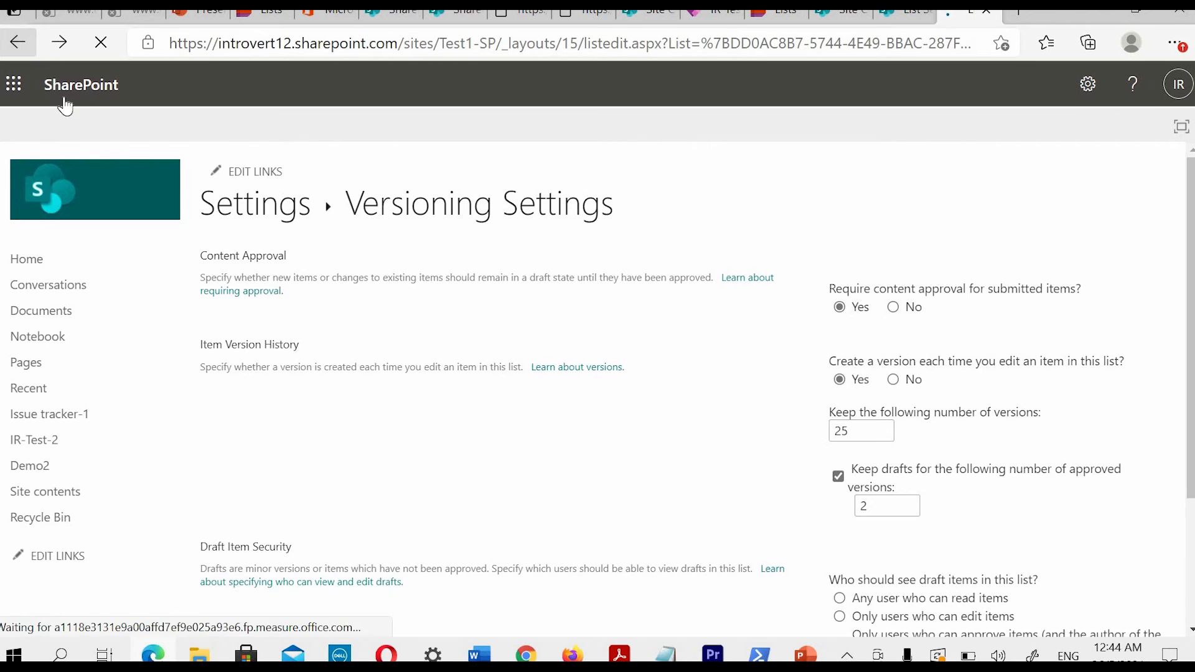
scroll(363, 448, "down", 12)
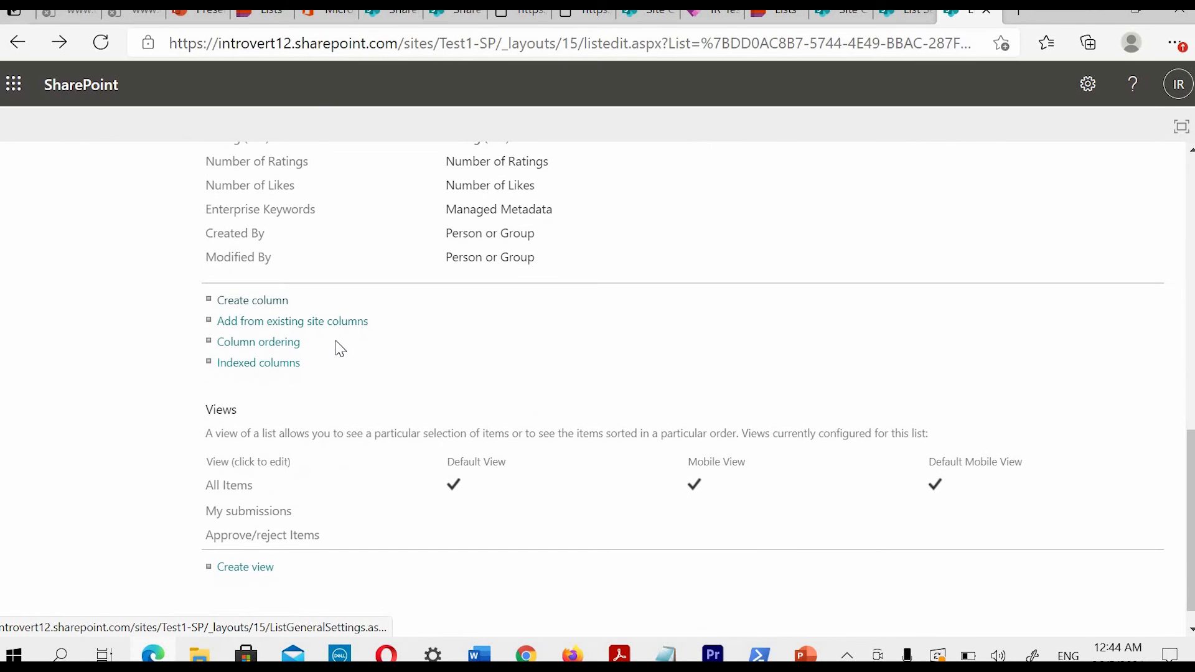
scroll(285, 519, "down", 1)
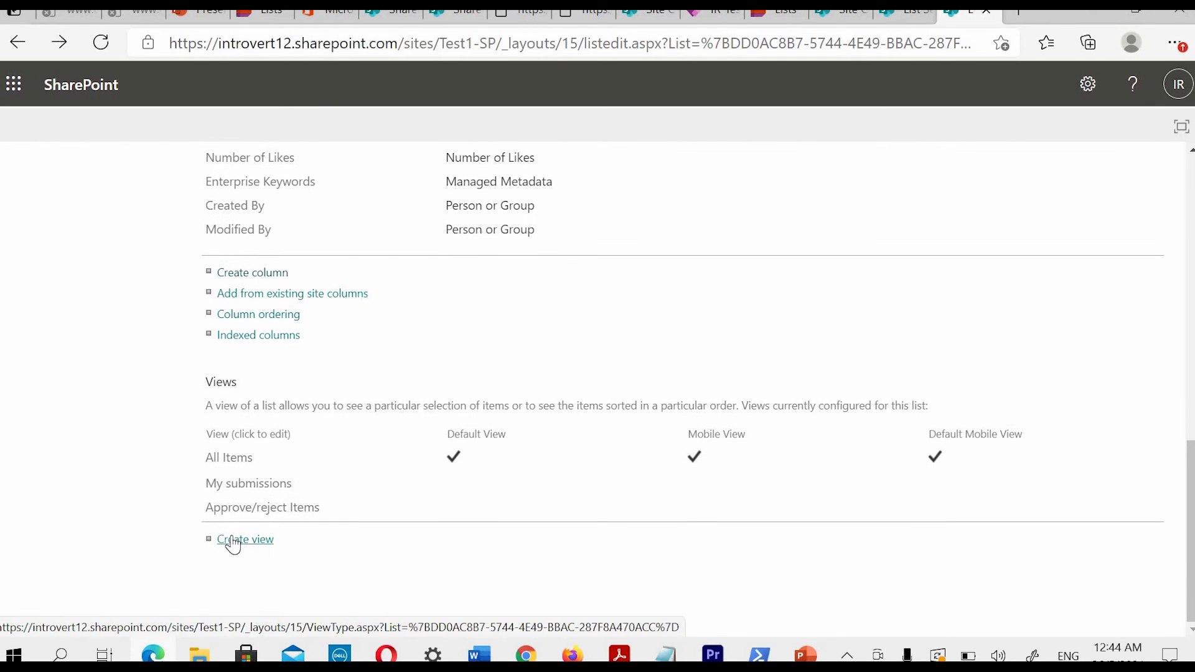
left_click(234, 542)
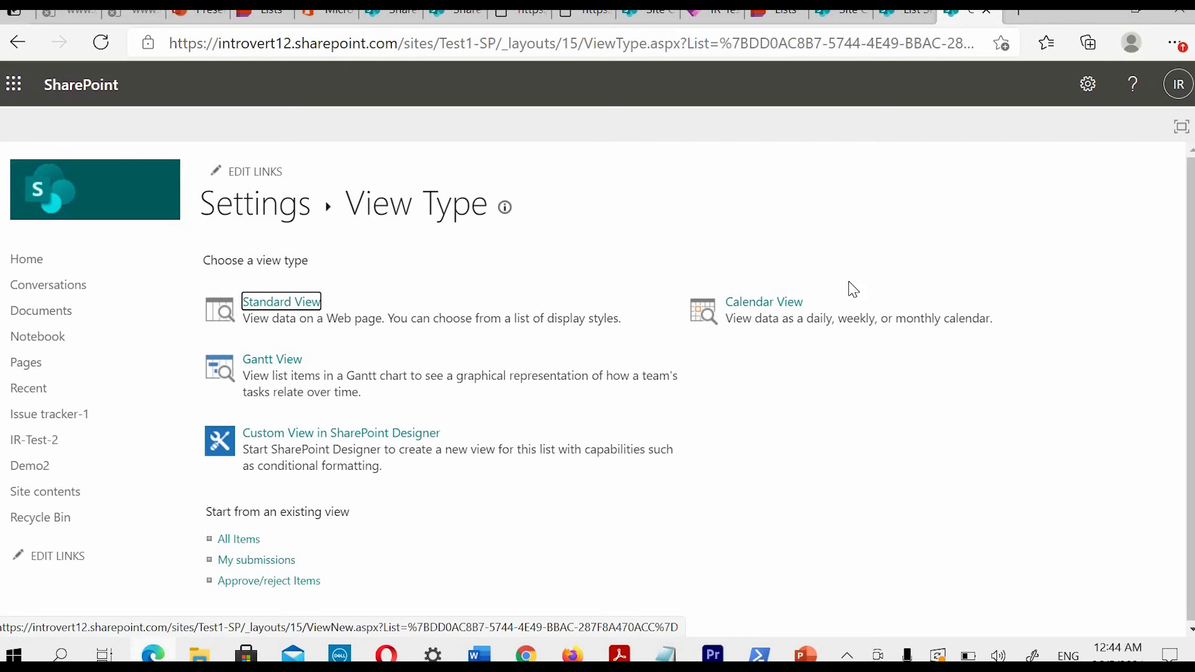
left_click(293, 306)
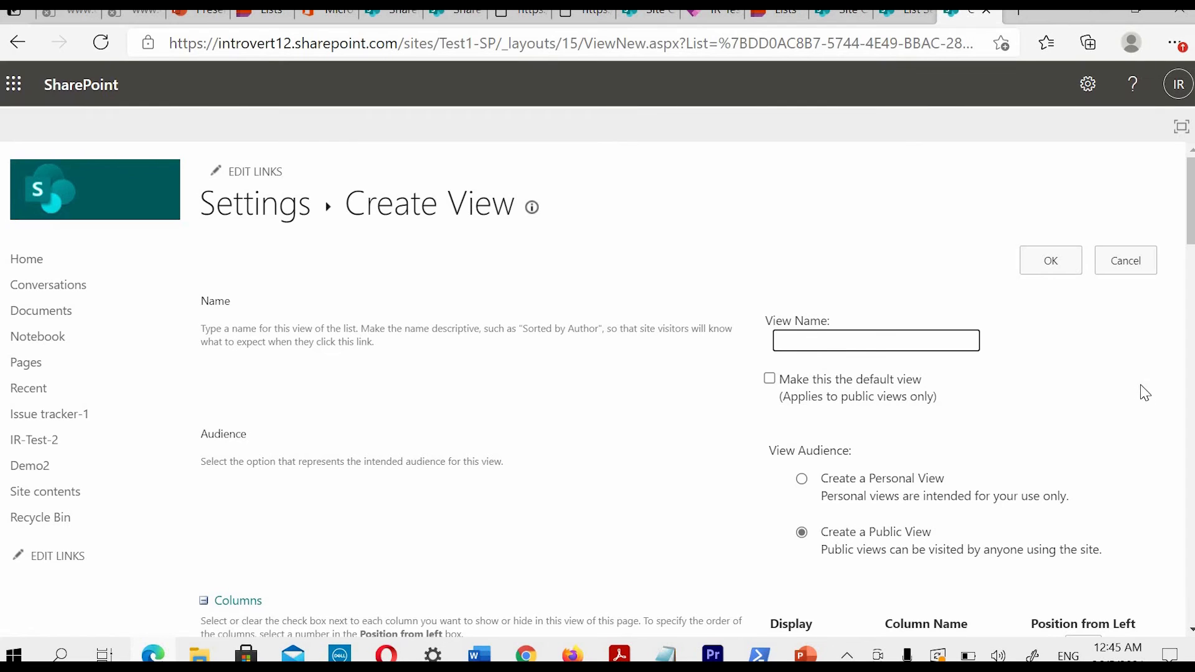
type("DemoView")
left_click(787, 420)
Step: Compare the columns selected for the new view with those displayed in the Demo2 list's All Items view
scroll(768, 378, "down", 2)
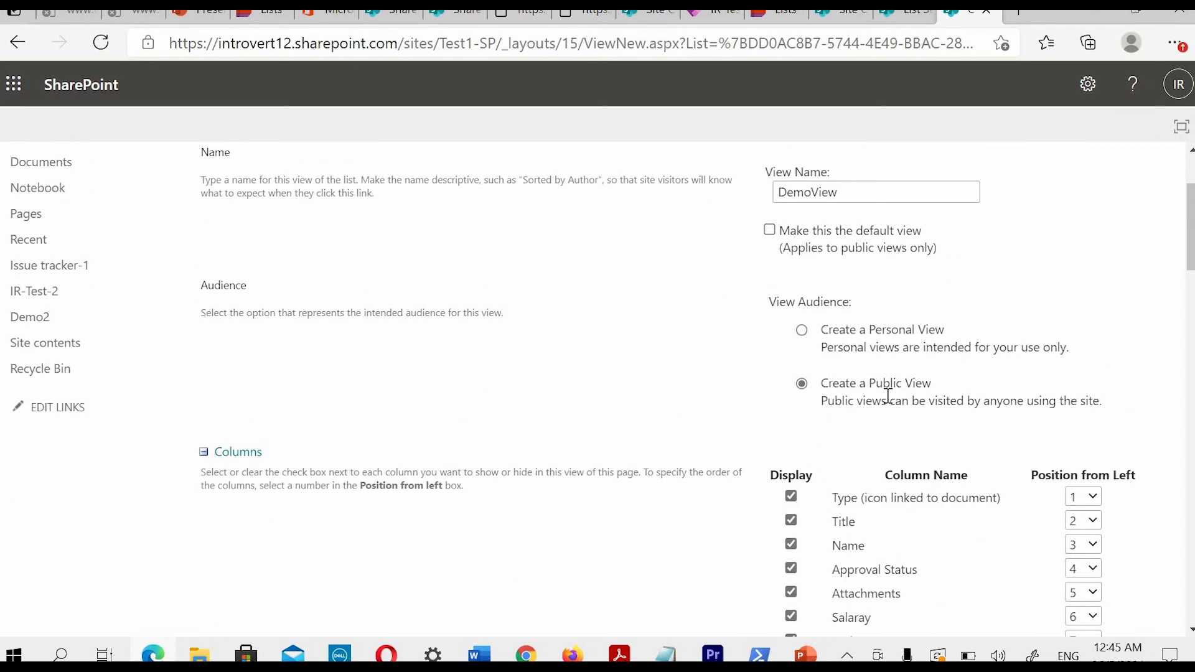
scroll(839, 401, "down", 1)
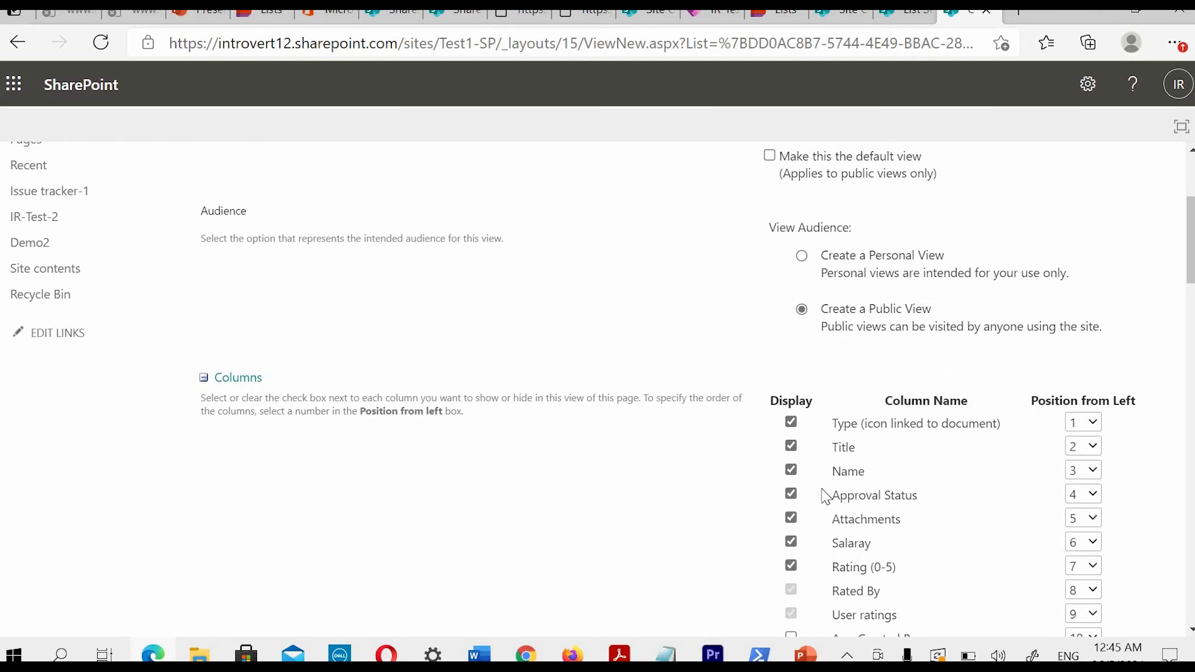
scroll(825, 496, "down", 2)
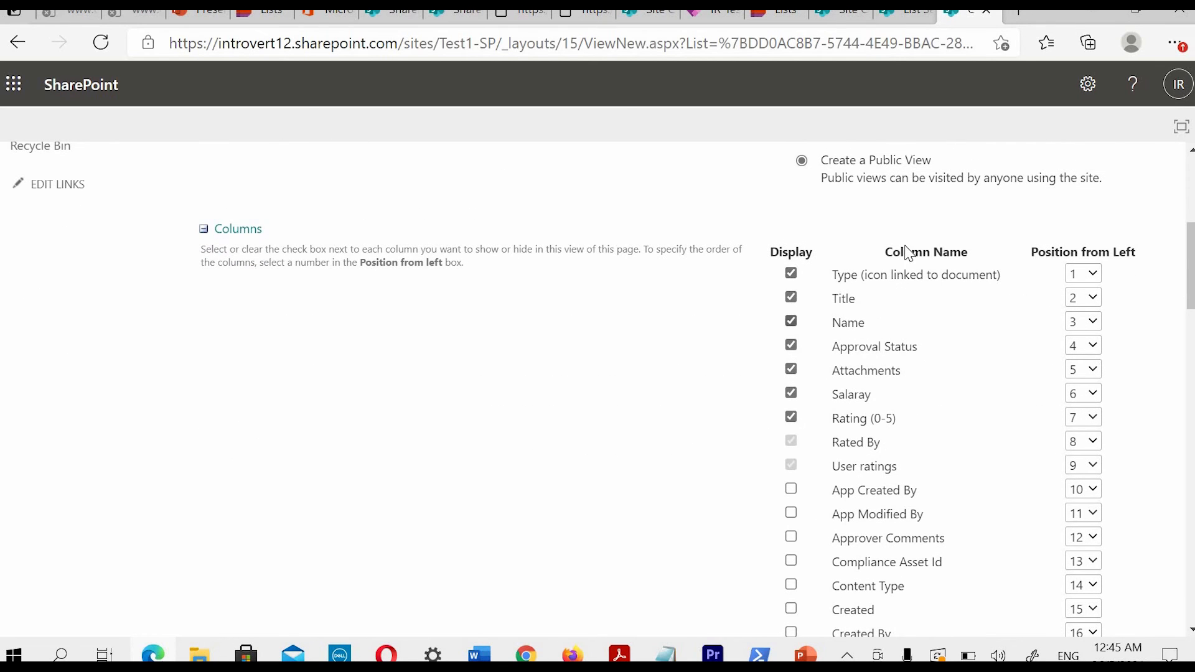
left_click(907, 19)
scroll(370, 422, "up", 8)
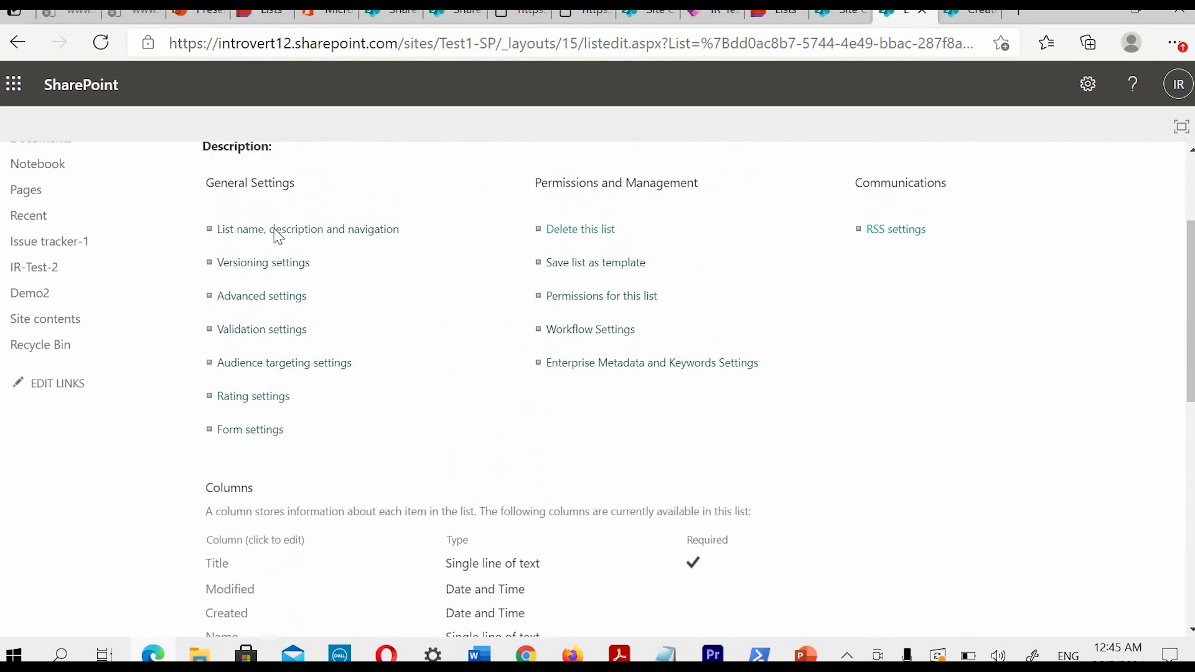
left_click(271, 227)
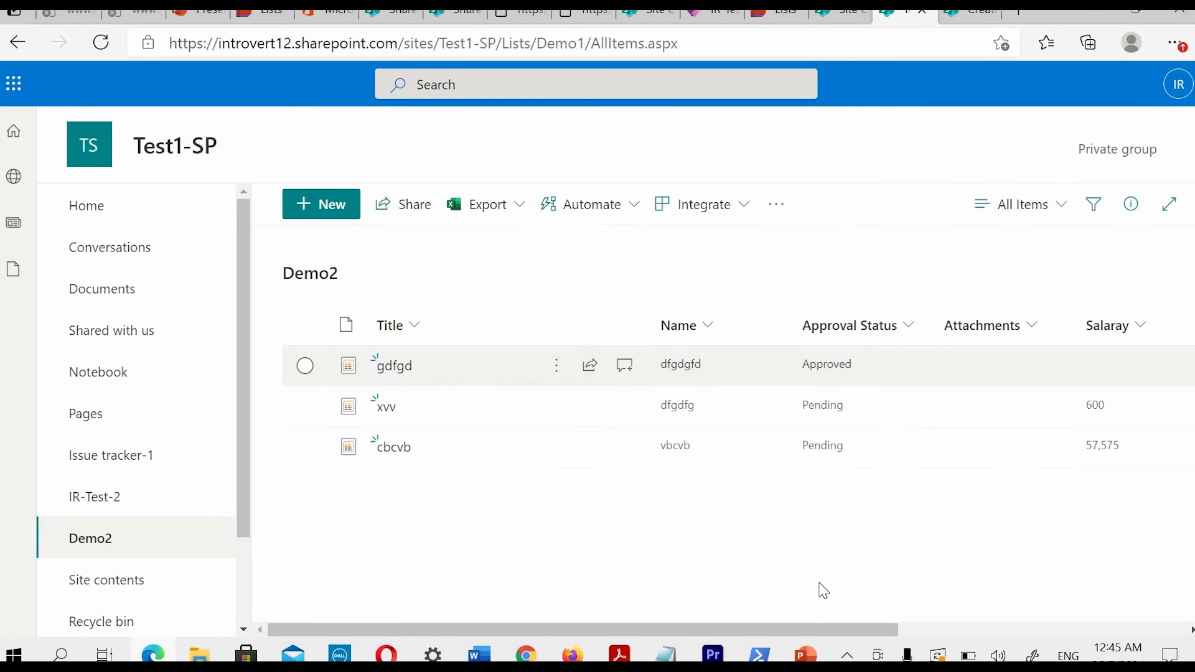
left_click_drag(823, 627, 638, 576)
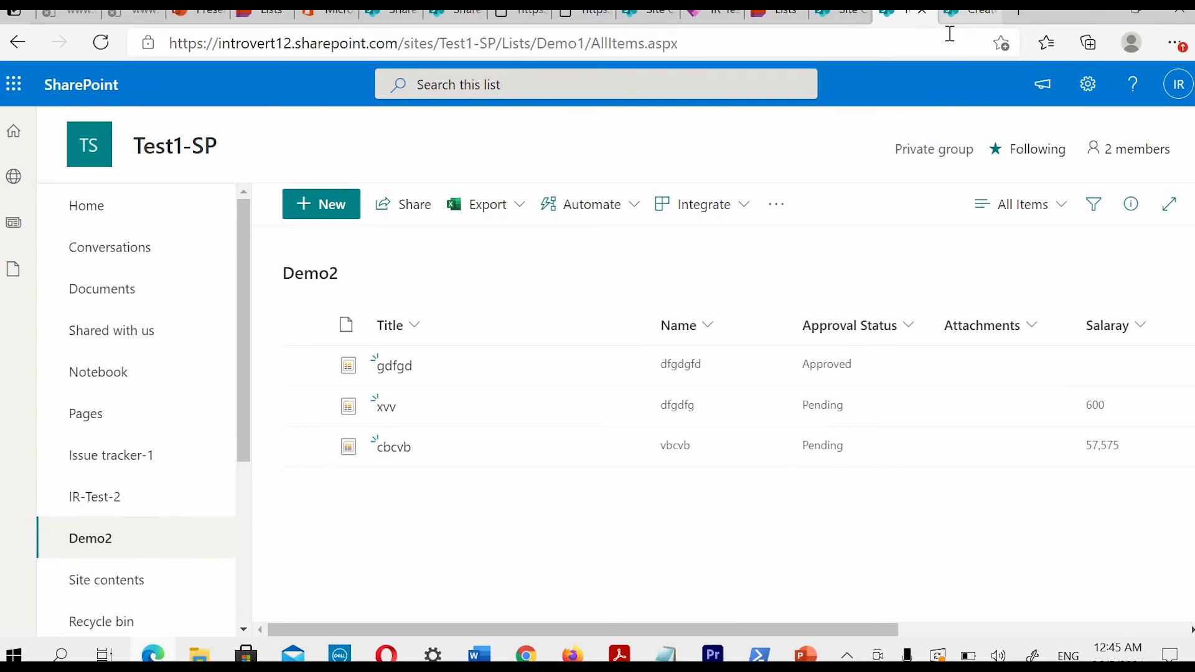
left_click(961, 12)
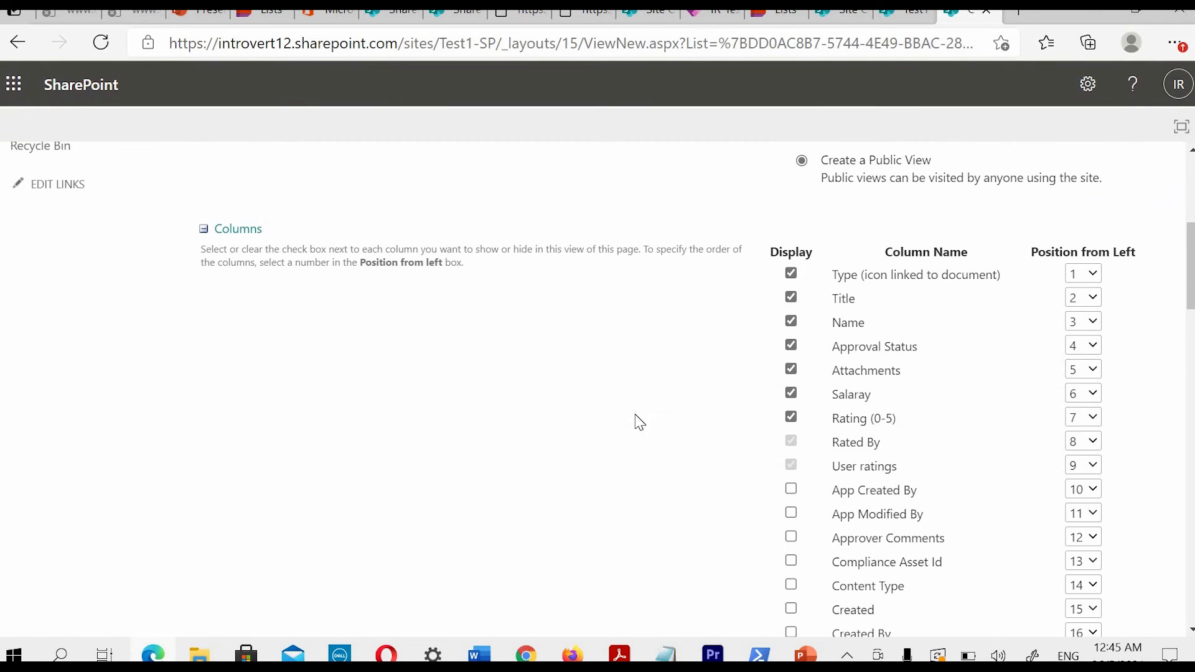
Step: Exclude the Type, Title, Attachments and Rating (0-5) columns from the new view
left_click(792, 276)
left_click(791, 299)
left_click(791, 369)
left_click(791, 417)
scroll(865, 389, "down", 4)
scroll(871, 367, "up", 4)
Step: Set the Name column's position from left to 1 and save the new view
left_click(1083, 322)
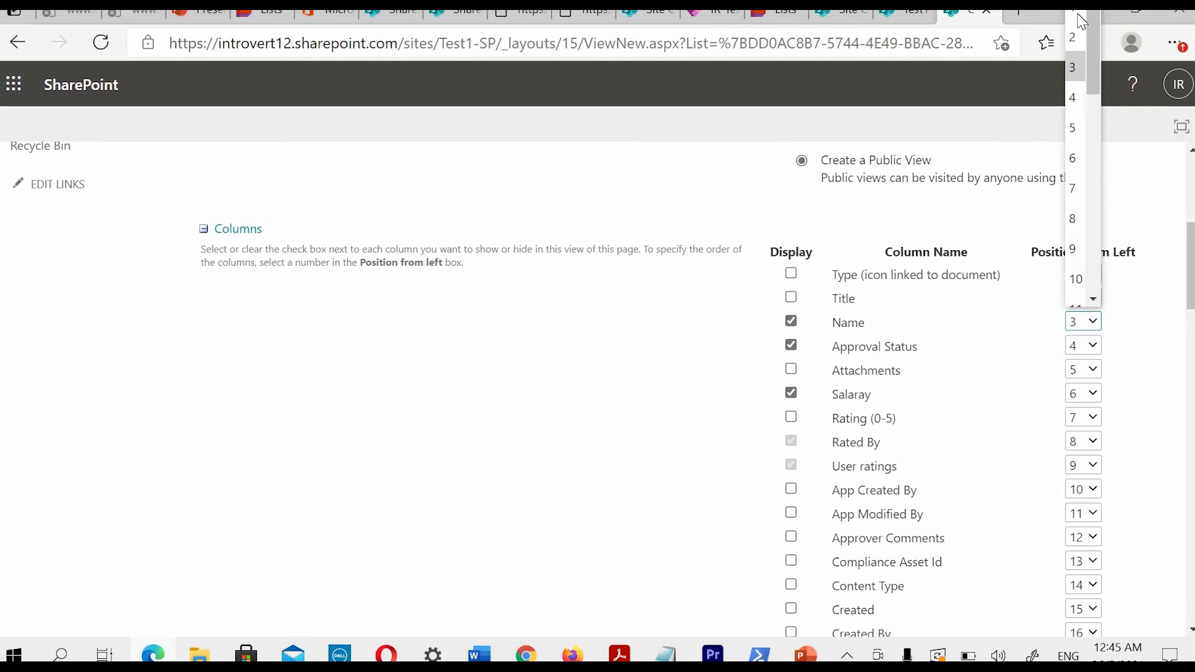
key("Return")
scroll(1171, 352, "down", 20)
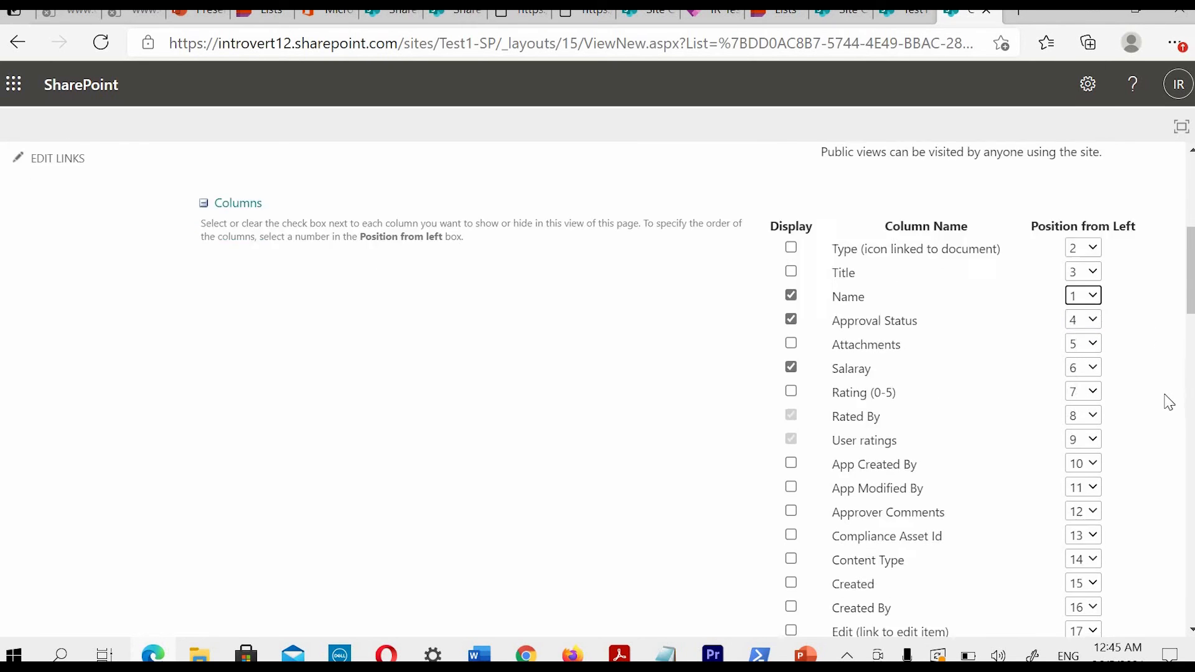
scroll(1139, 481, "down", 2)
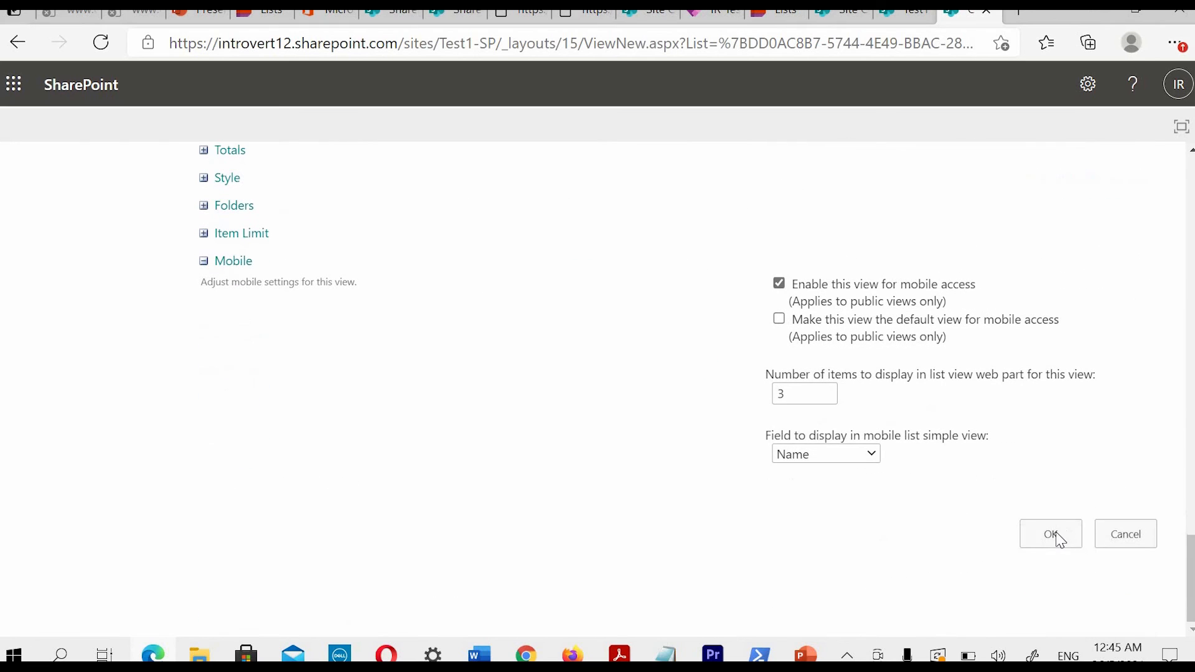
left_click(1054, 533)
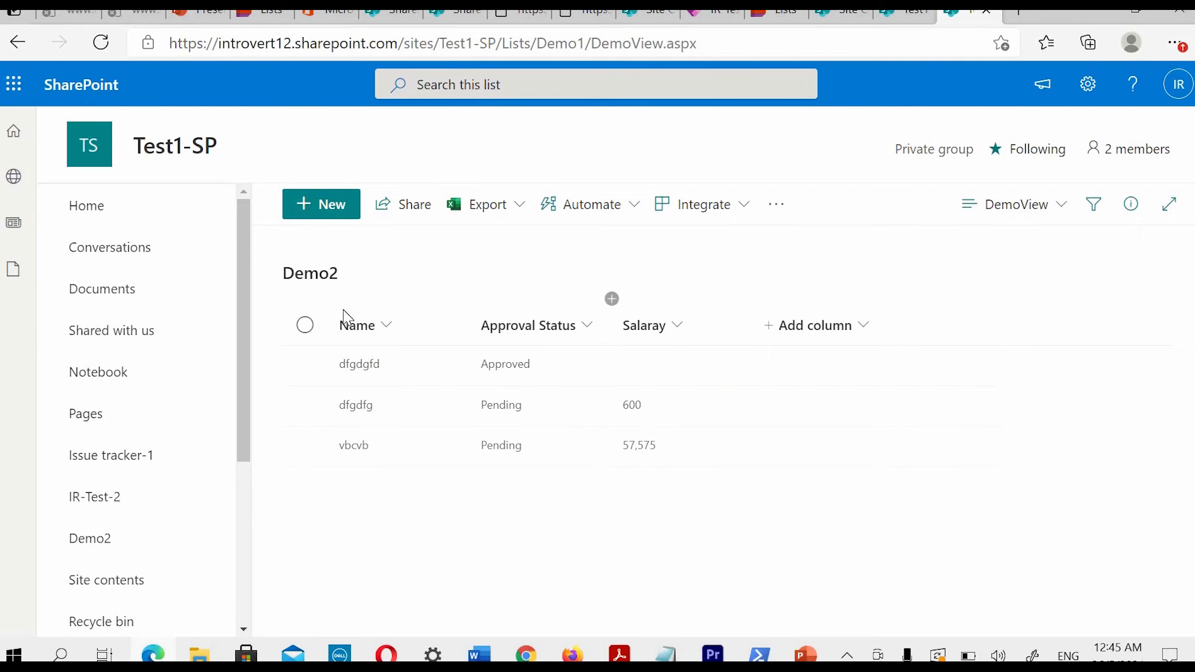
left_click(23, 50)
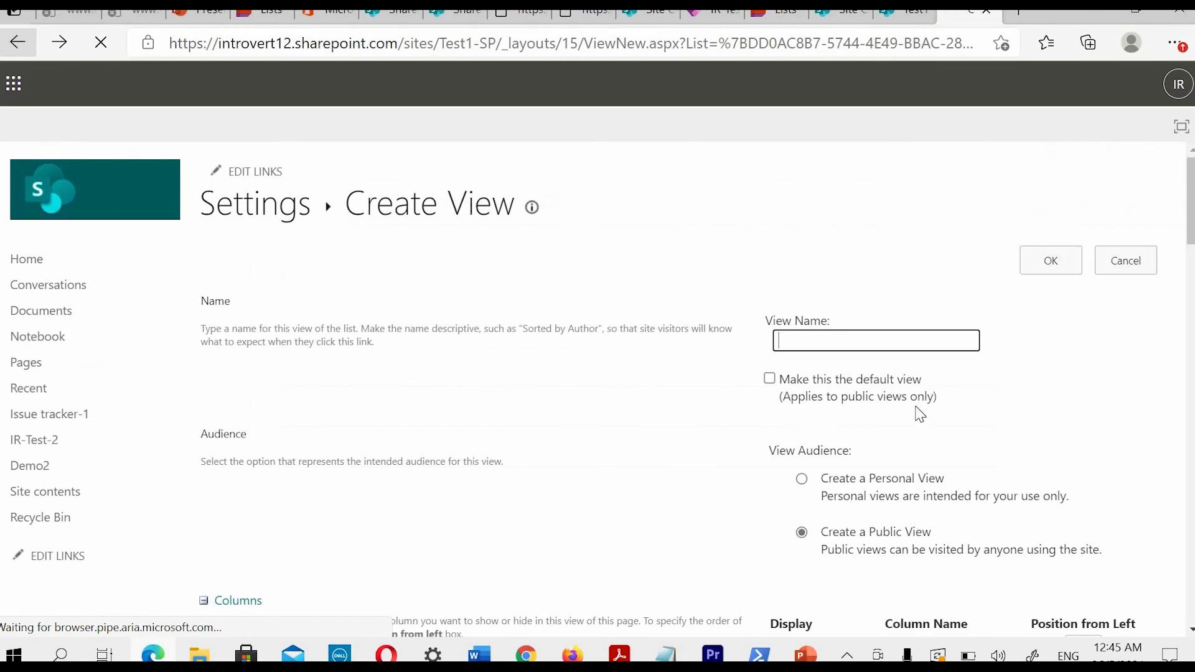
scroll(957, 419, "down", 3)
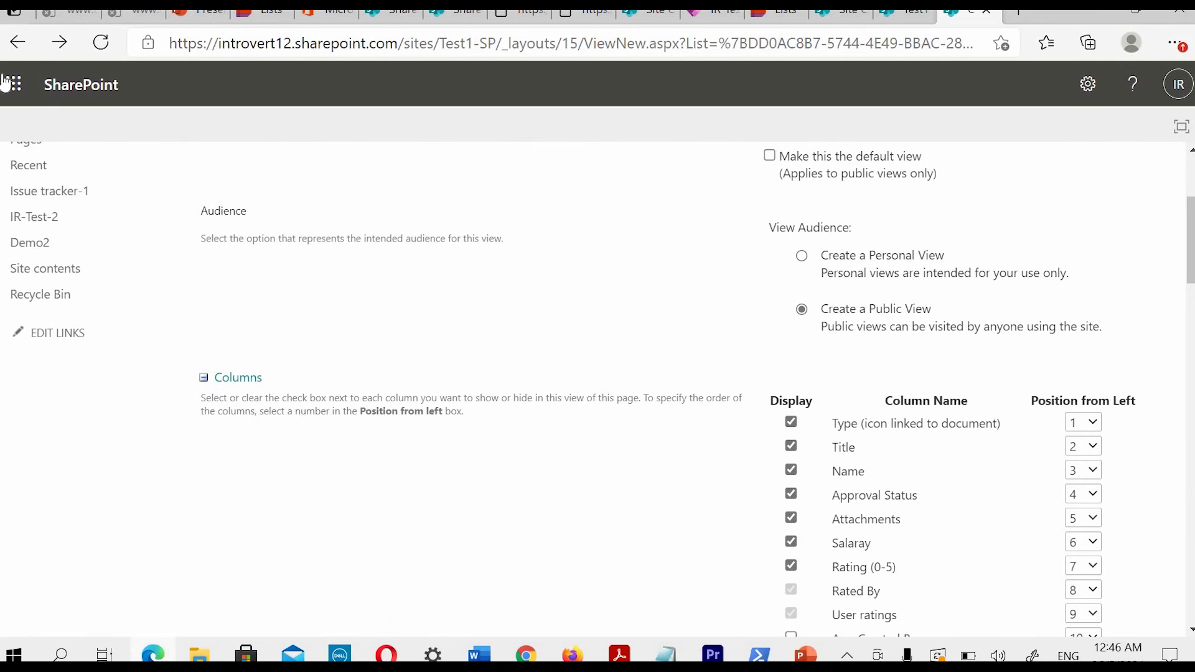
left_click(59, 42)
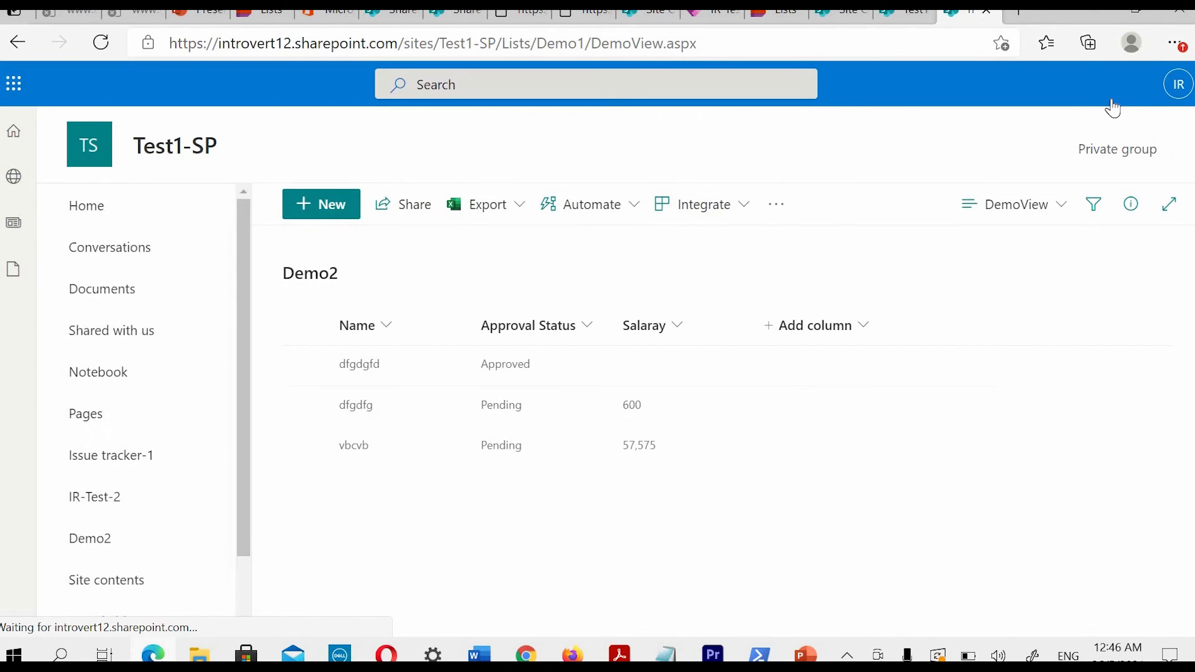
Step: Open DemoView for editing from the Demo2 list settings and review its displayed columns and their order
left_click(1100, 94)
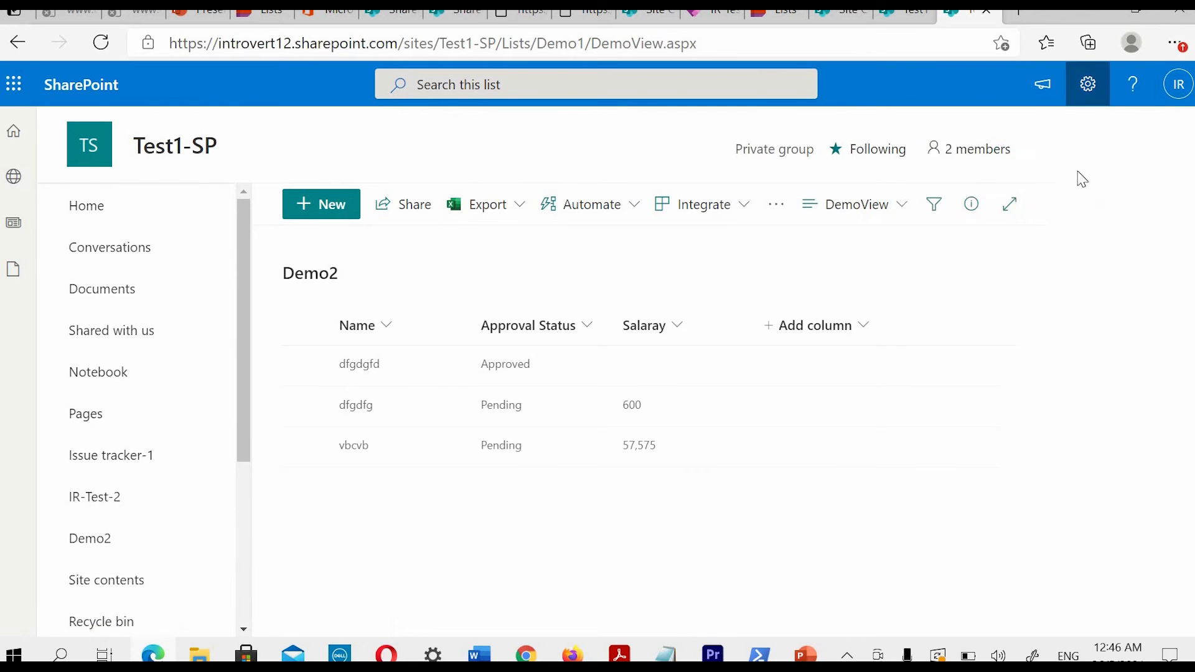
left_click(968, 282)
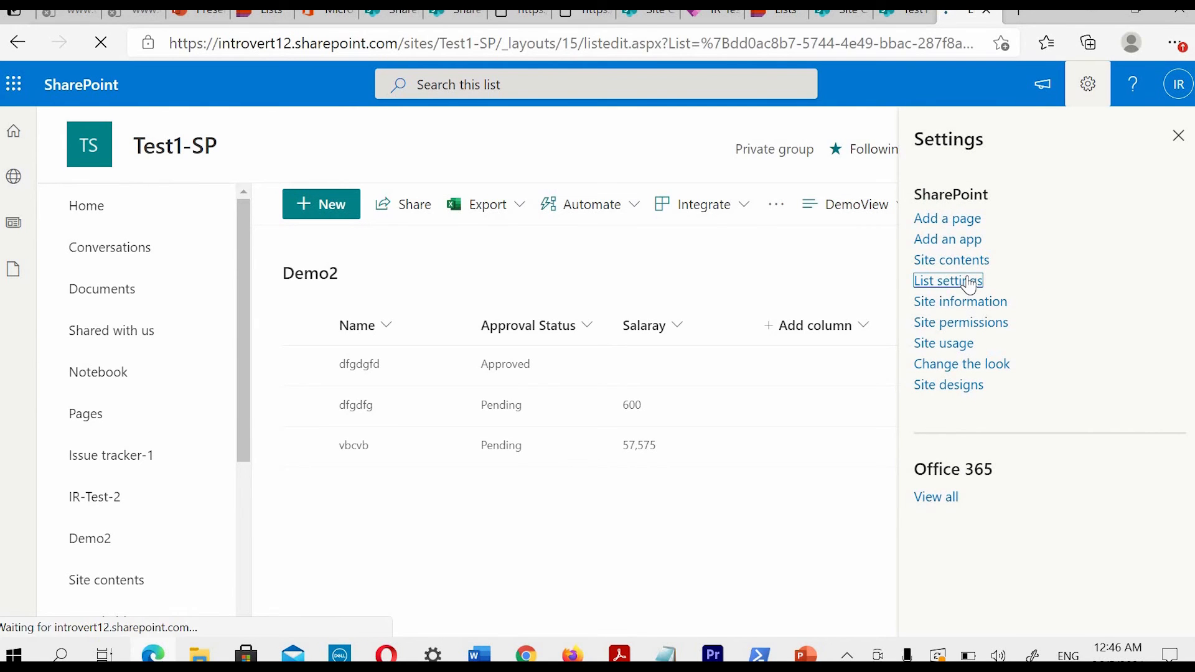
scroll(520, 480, "down", 15)
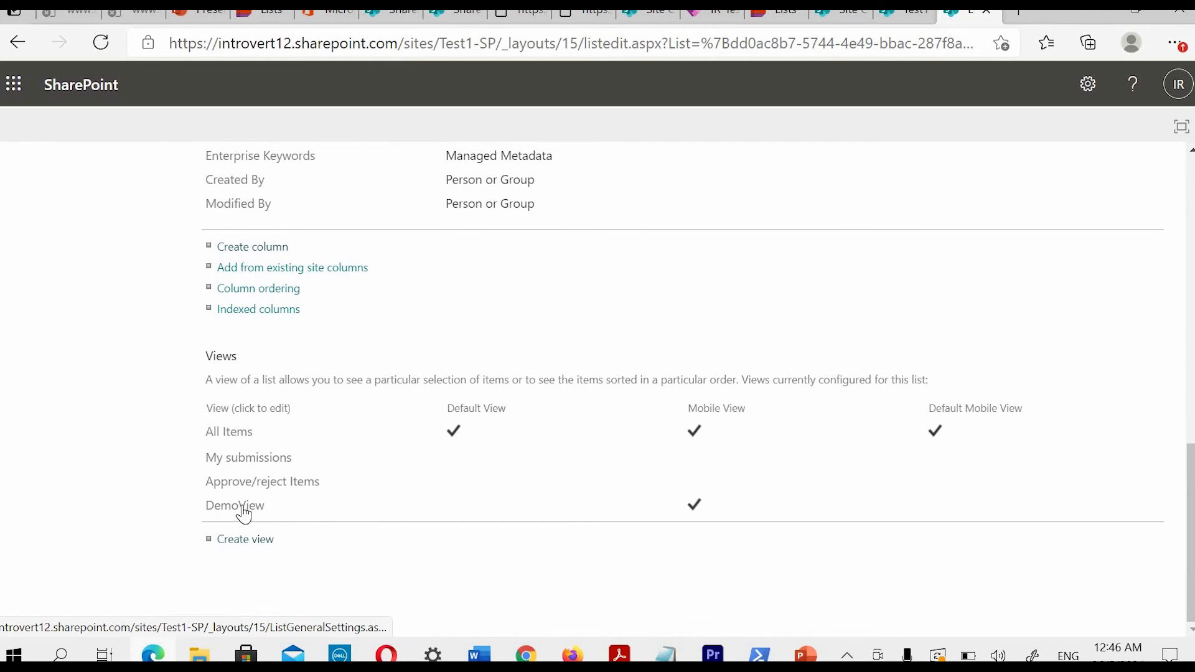
left_click(241, 508)
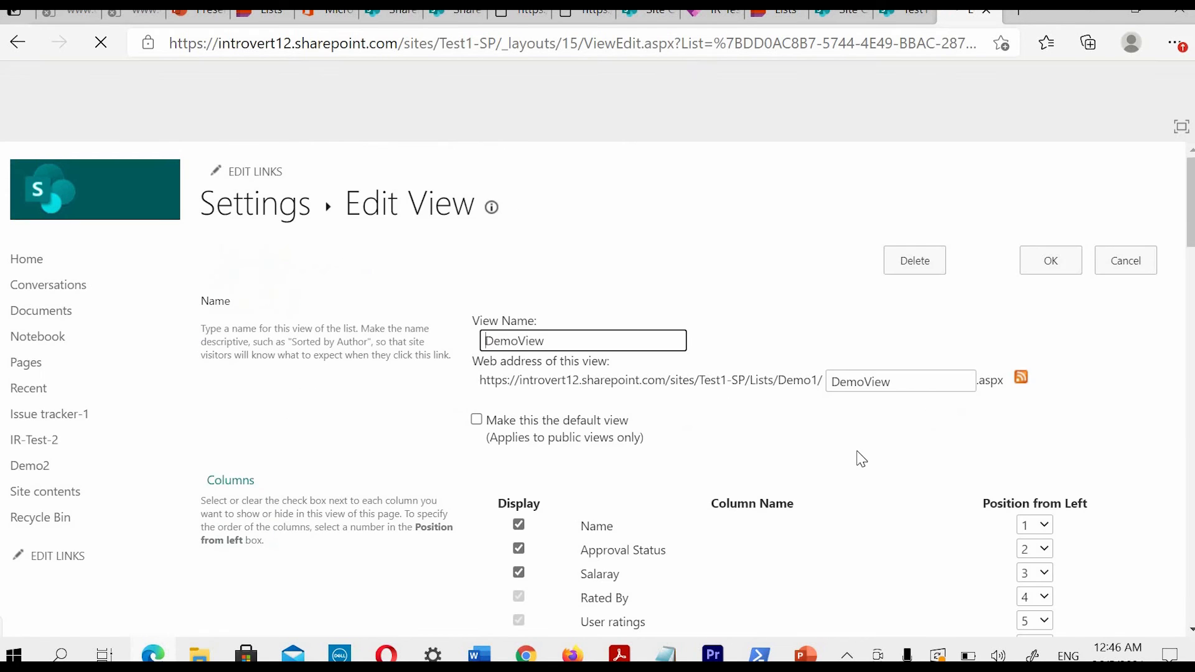
scroll(861, 459, "down", 6)
scroll(775, 362, "up", 2)
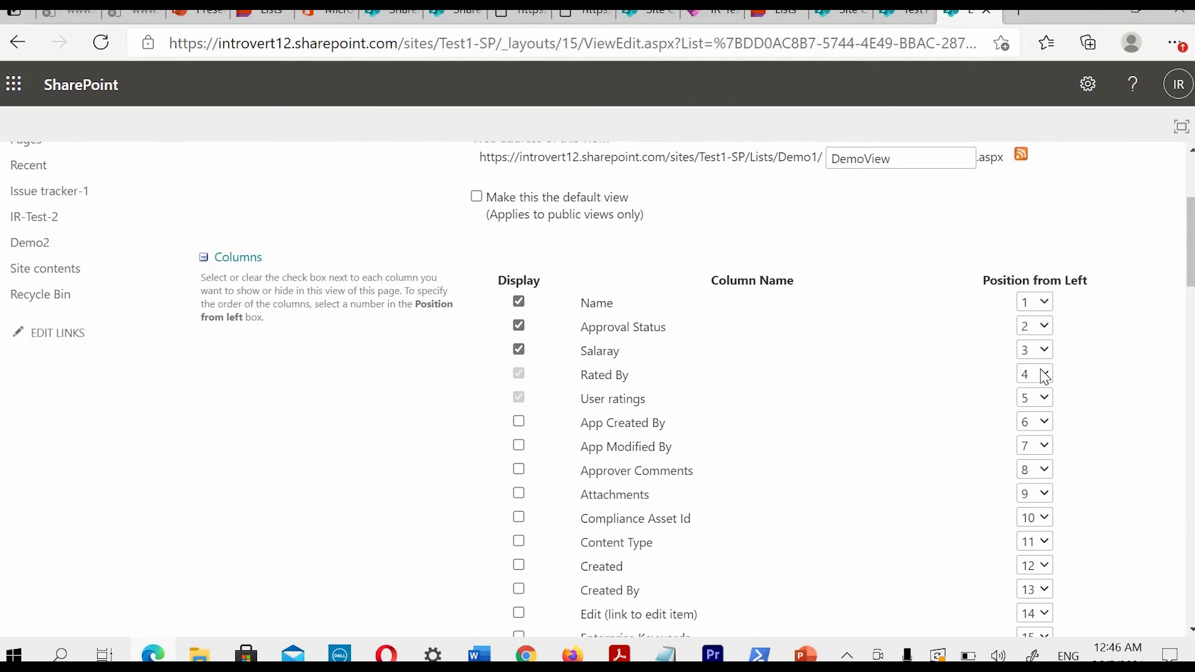
Step: Set the Salaray column's position from left to 1 in DemoView and save the view
left_click(1035, 349)
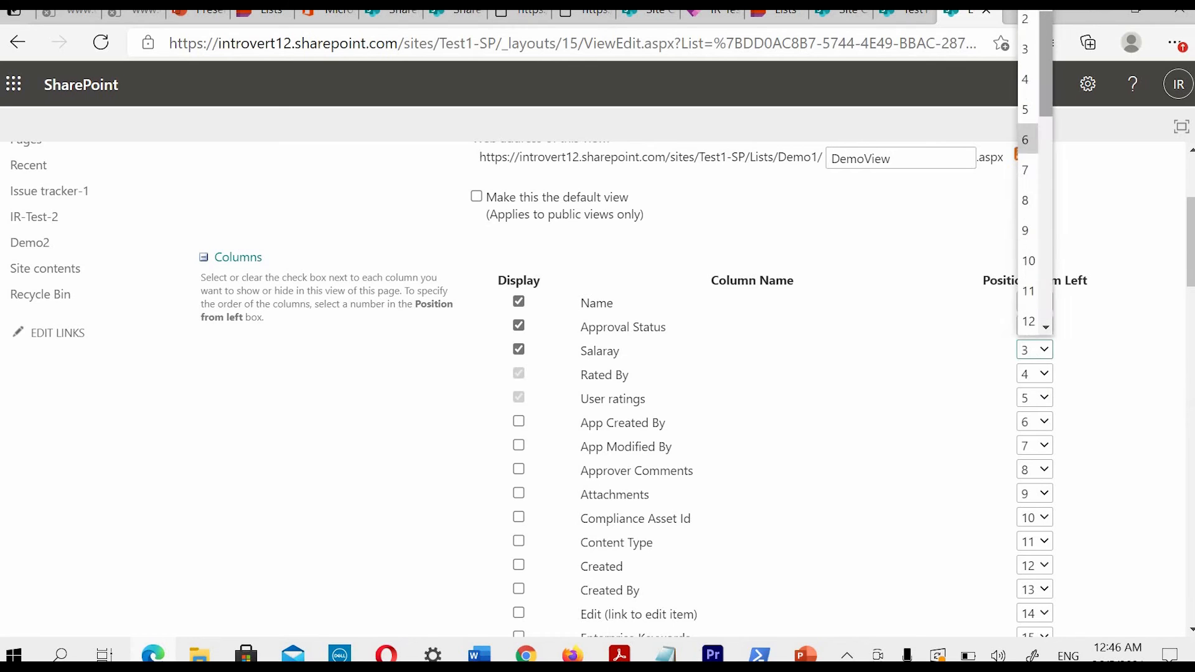
scroll(1026, 139, "up", 1)
left_click(1026, 11)
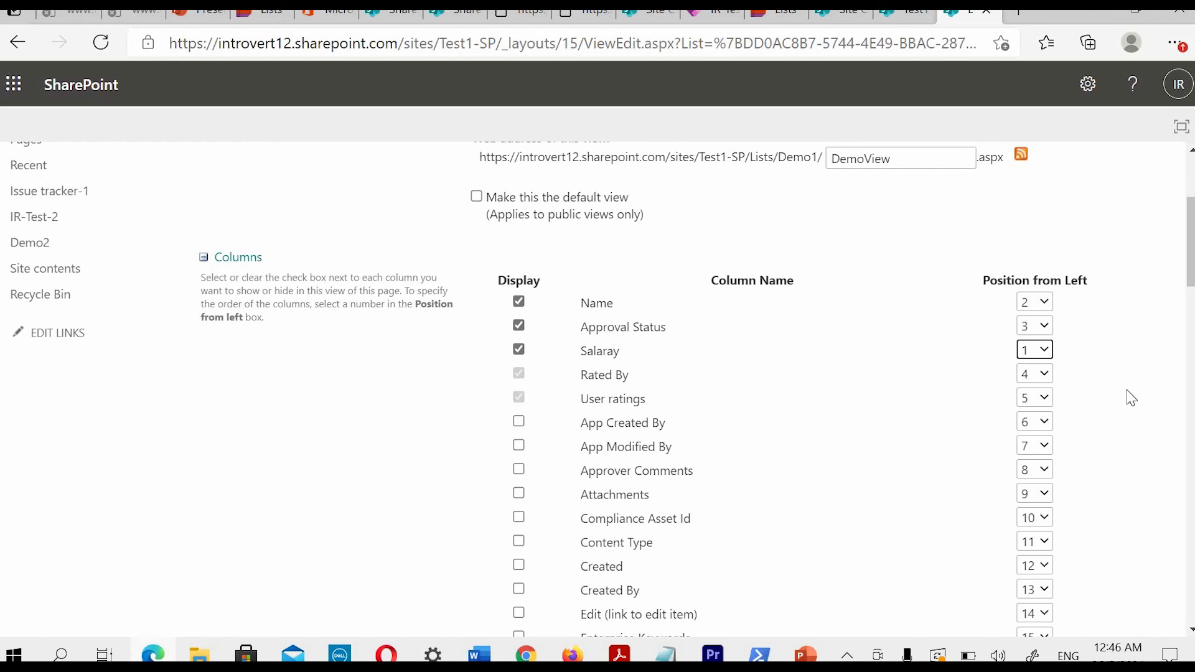
scroll(1131, 399, "down", 20)
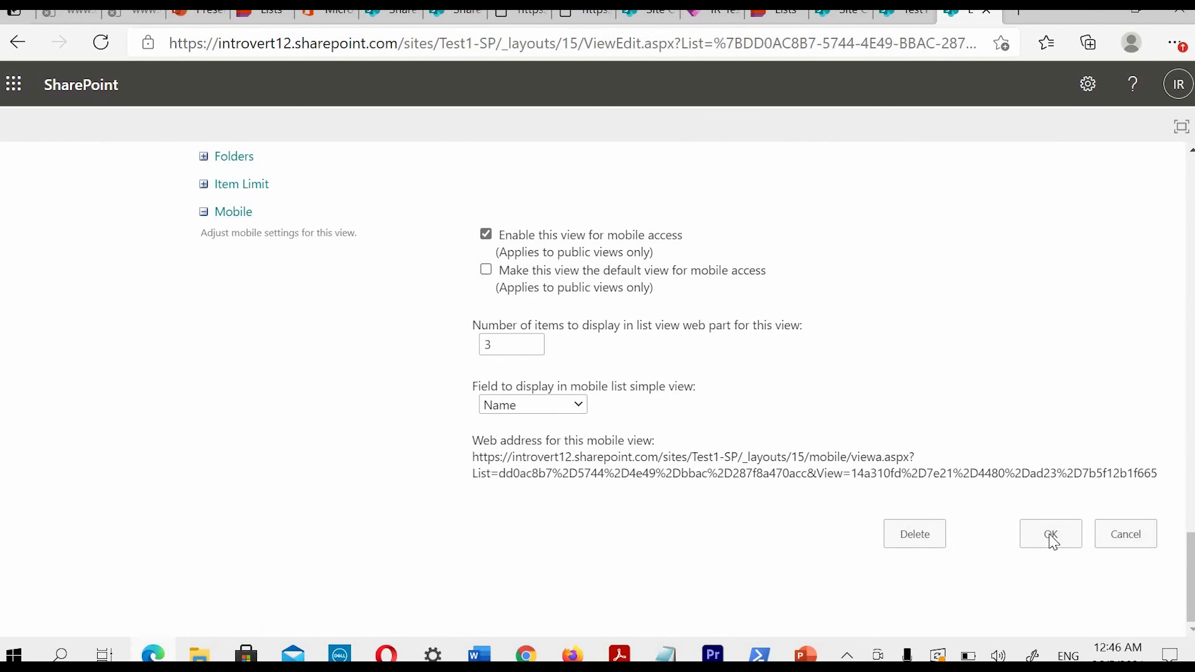
left_click(1051, 536)
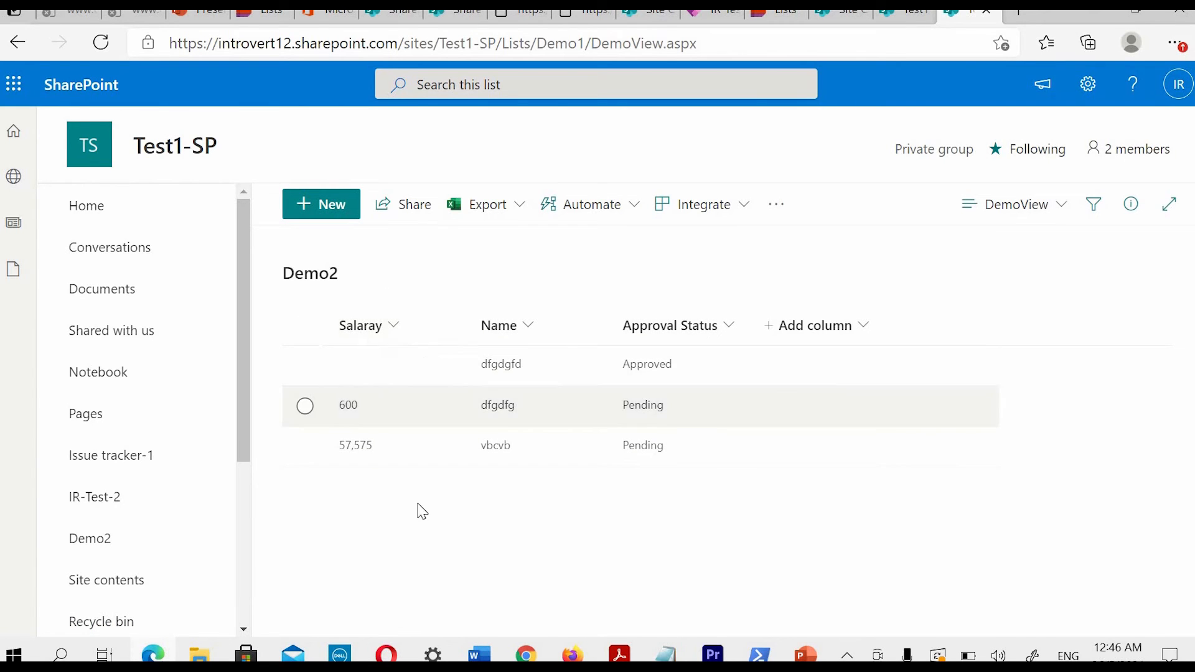
Step: Open DemoView for editing again from the Demo2 list settings and check its column order
left_click(1088, 86)
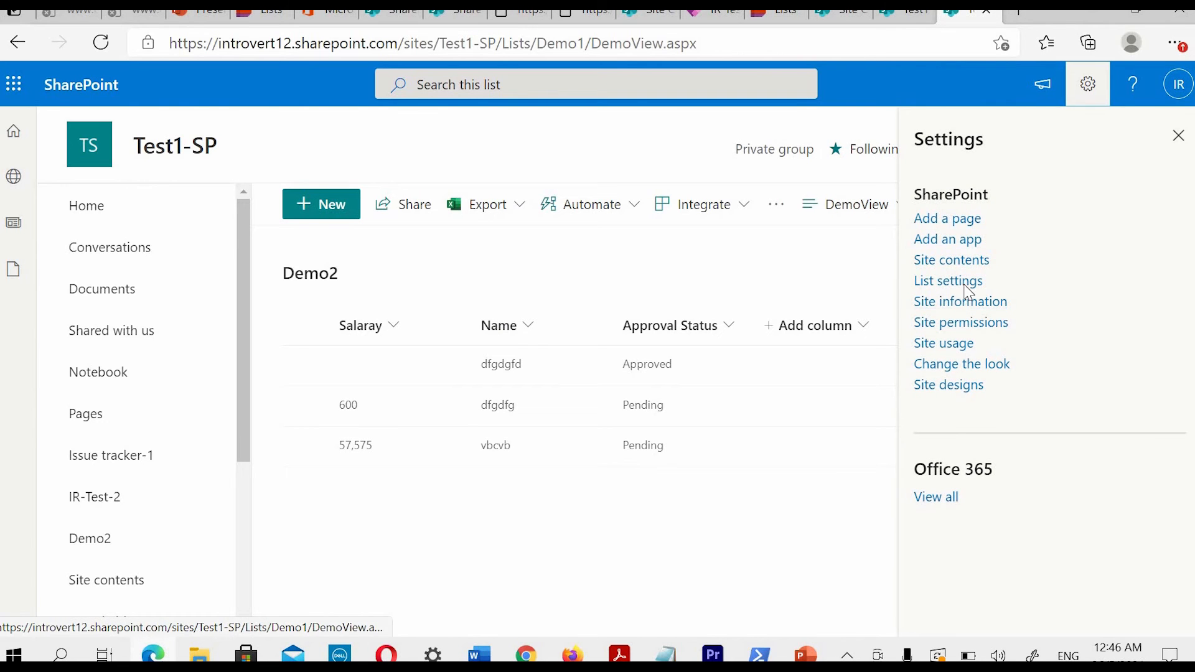
left_click(964, 283)
scroll(545, 416, "down", 10)
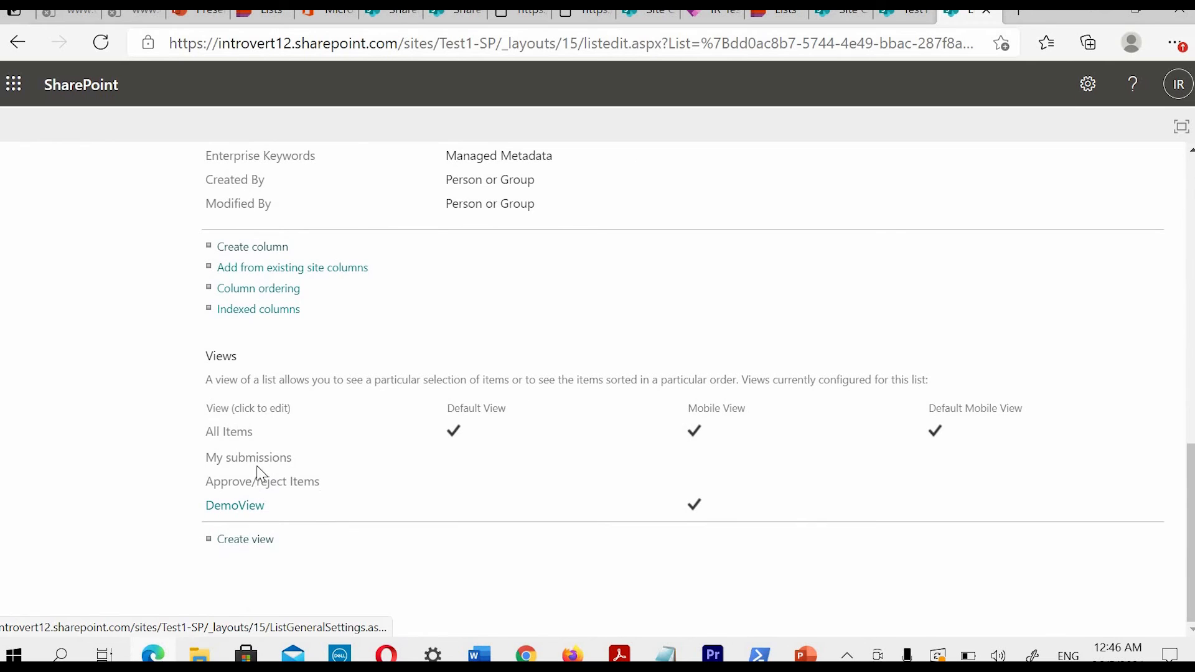
left_click(256, 505)
scroll(365, 474, "down", 15)
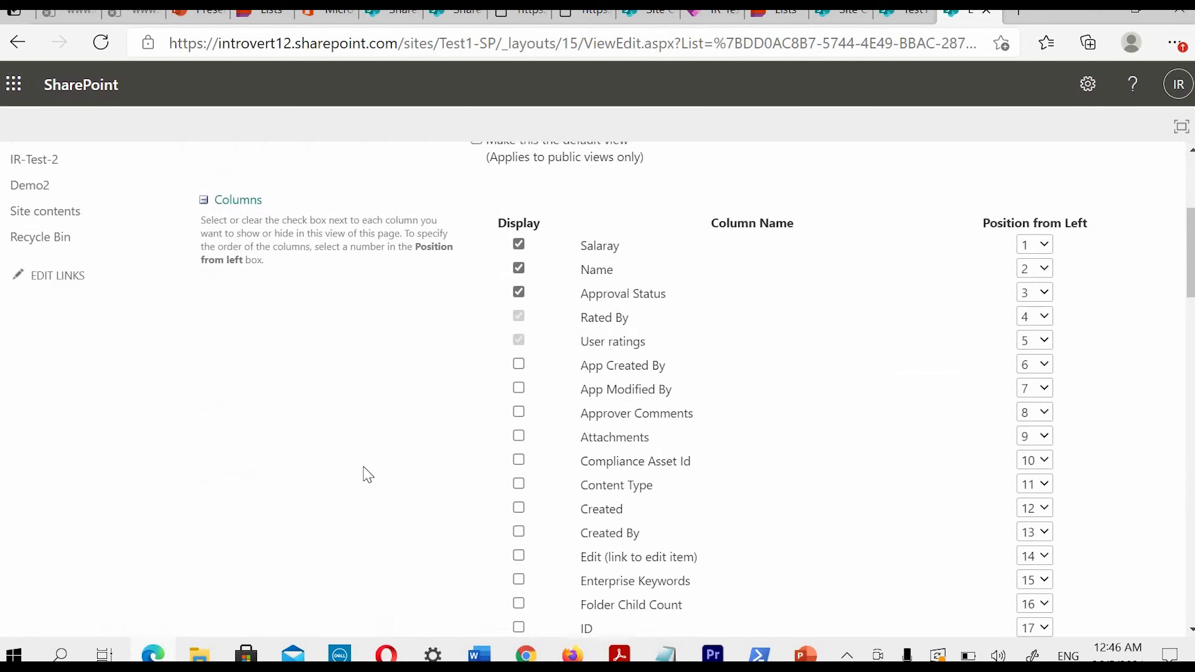
scroll(598, 373, "up", 6)
Step: Set Salaray as the first sort column of DemoView and save the view
scroll(591, 378, "down", 9)
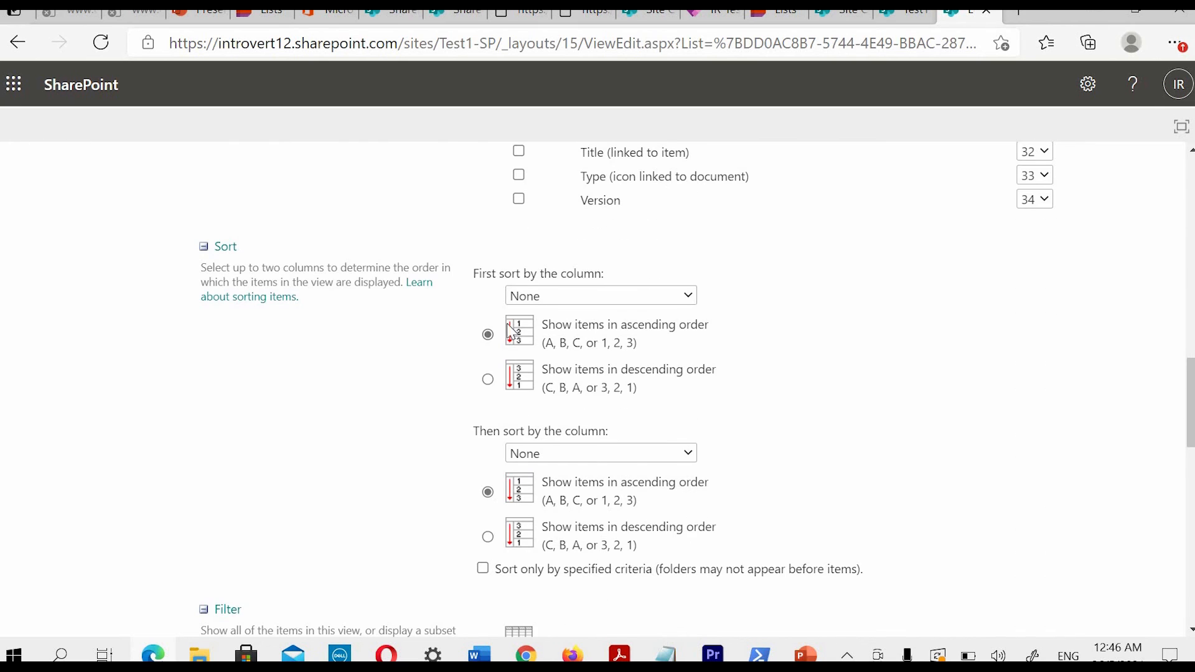
left_click(571, 299)
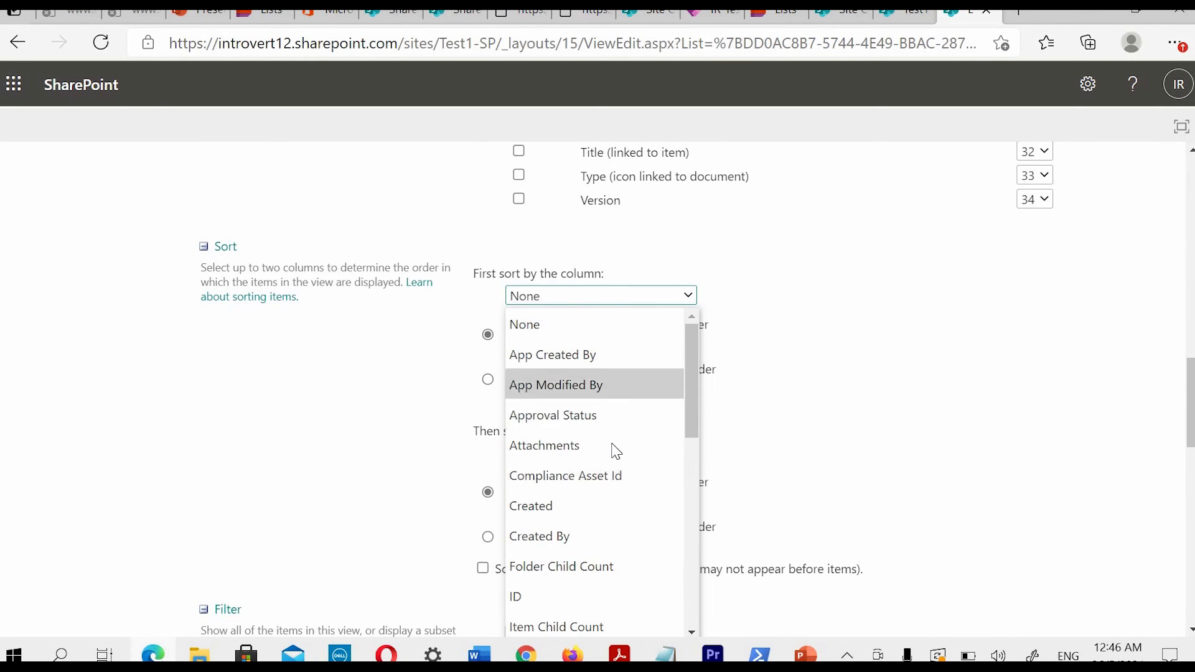
scroll(614, 449, "down", 3)
scroll(615, 446, "up", 3)
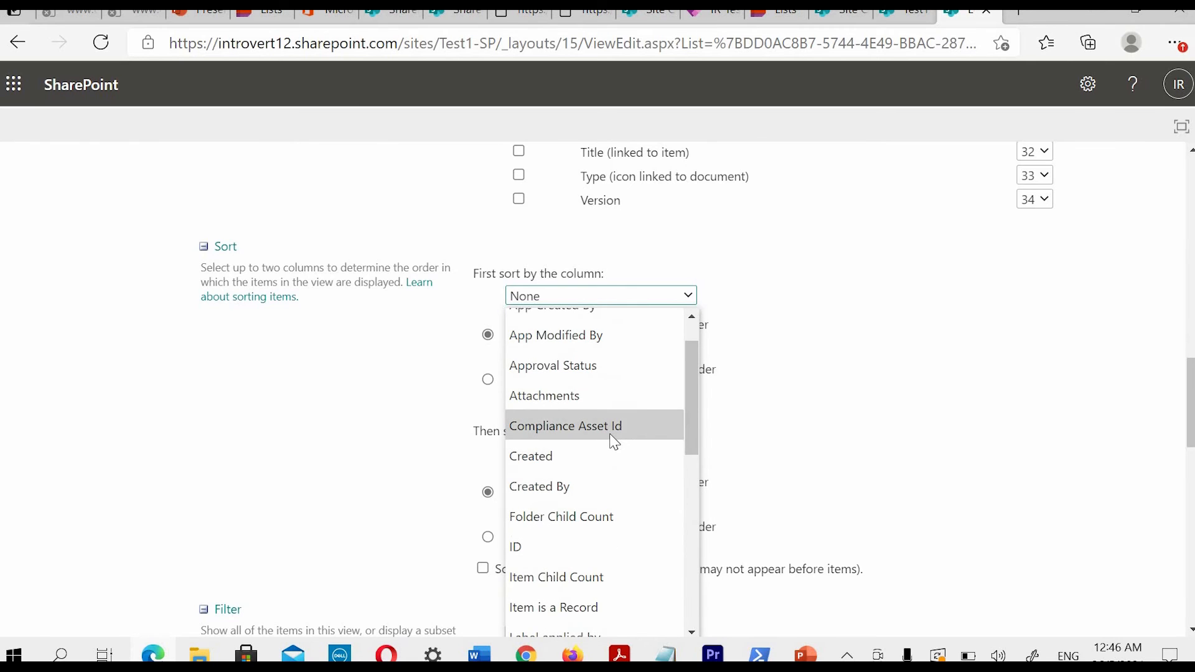
scroll(614, 445, "up", 1)
scroll(613, 445, "down", 1)
scroll(613, 444, "down", 2)
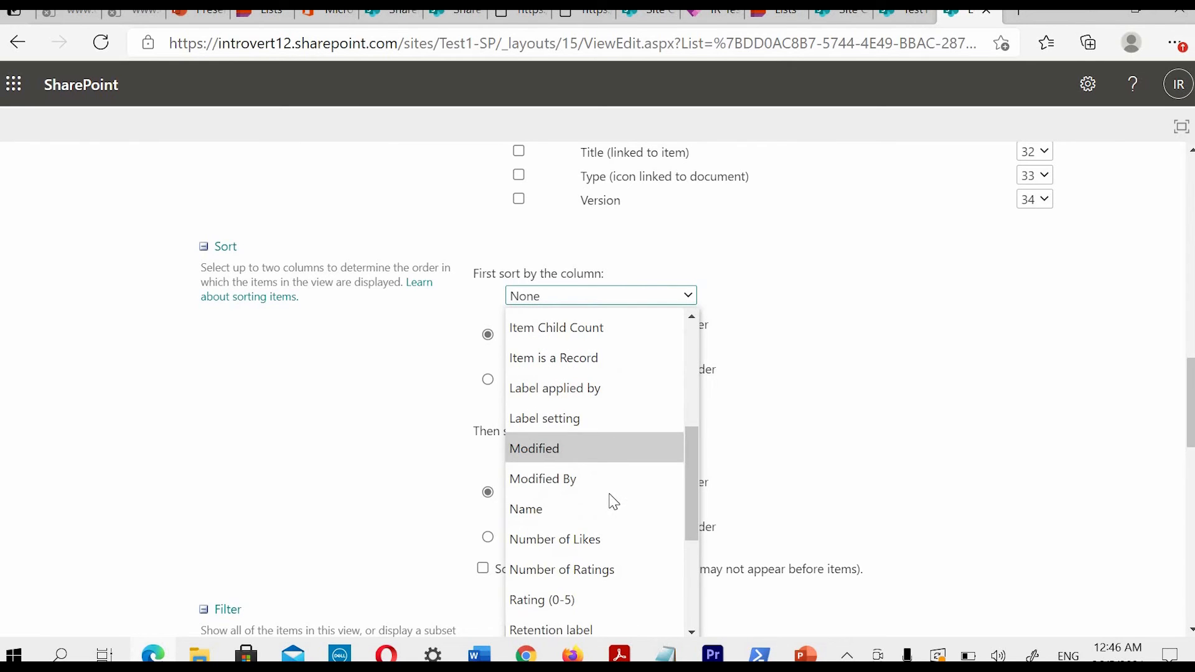
scroll(608, 509, "down", 1)
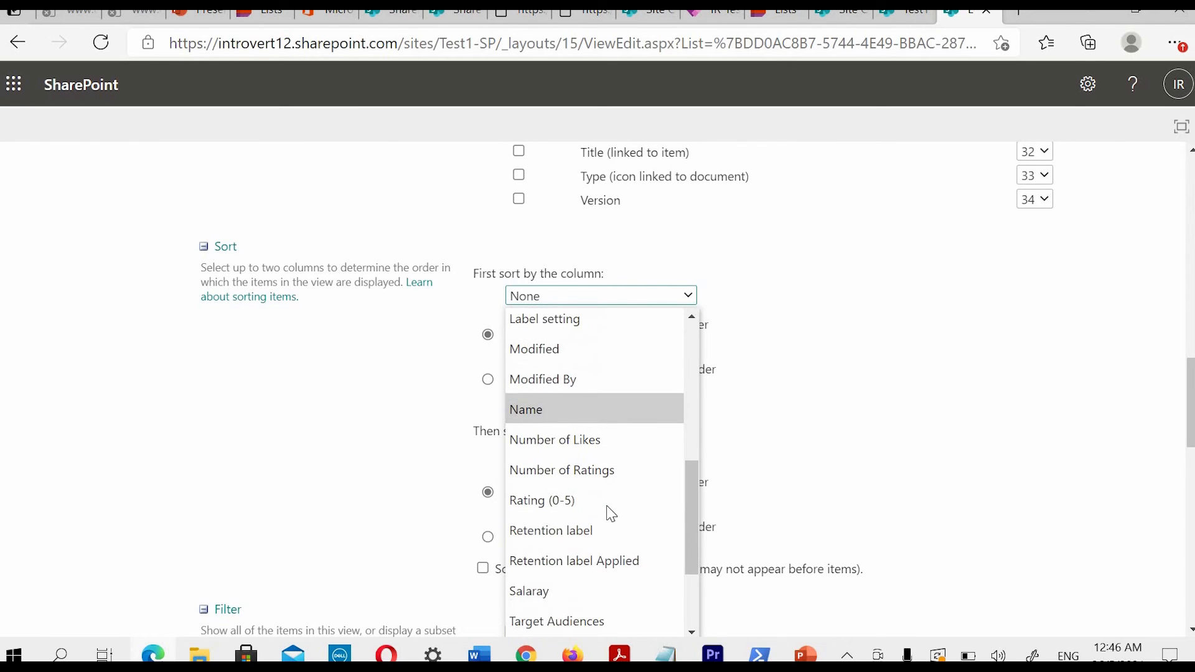
left_click(587, 591)
scroll(862, 458, "down", 4)
scroll(861, 459, "down", 15)
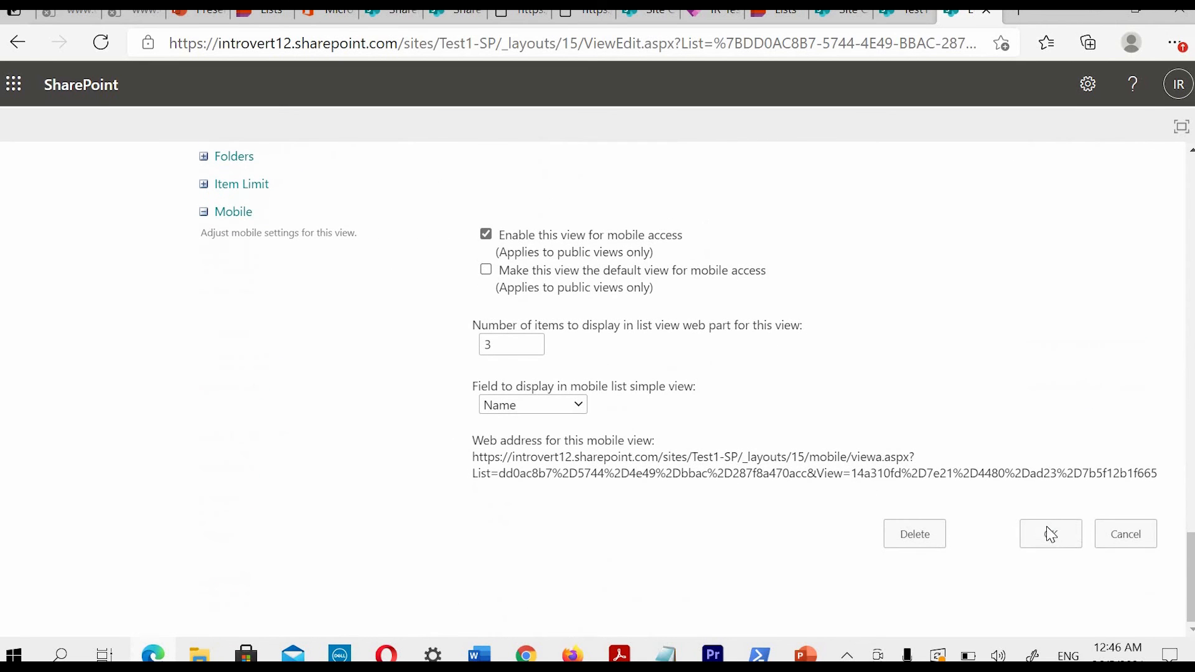
left_click(1046, 530)
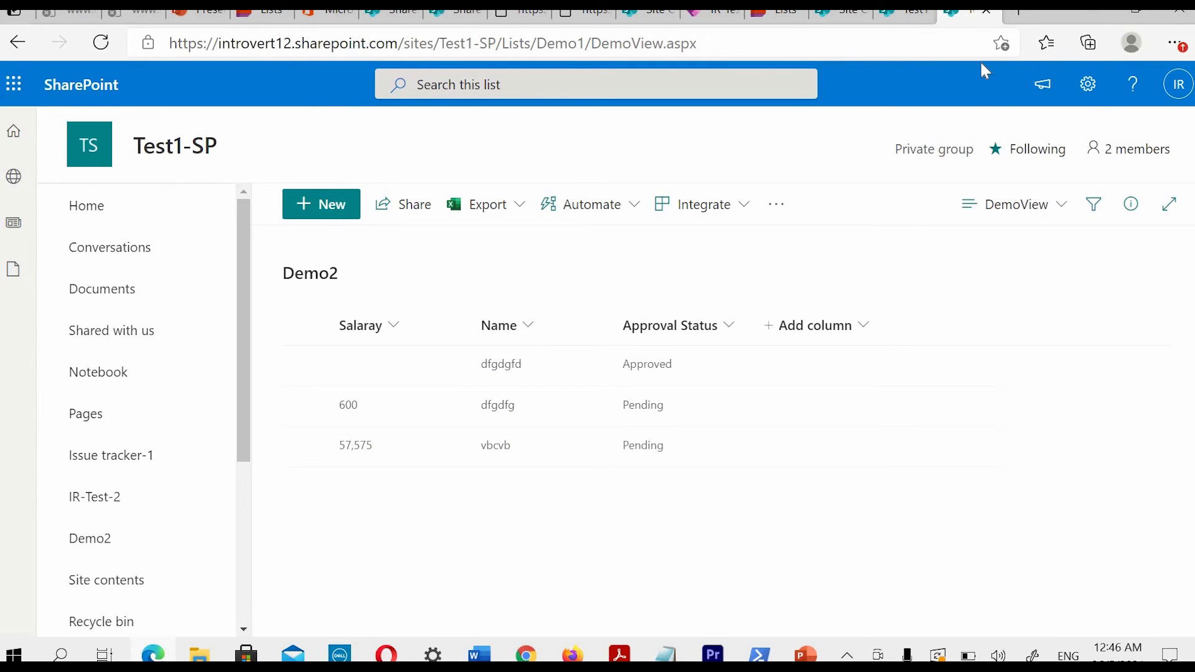
Step: Return to the Demo2 list settings and open DemoView for editing
left_click(1097, 95)
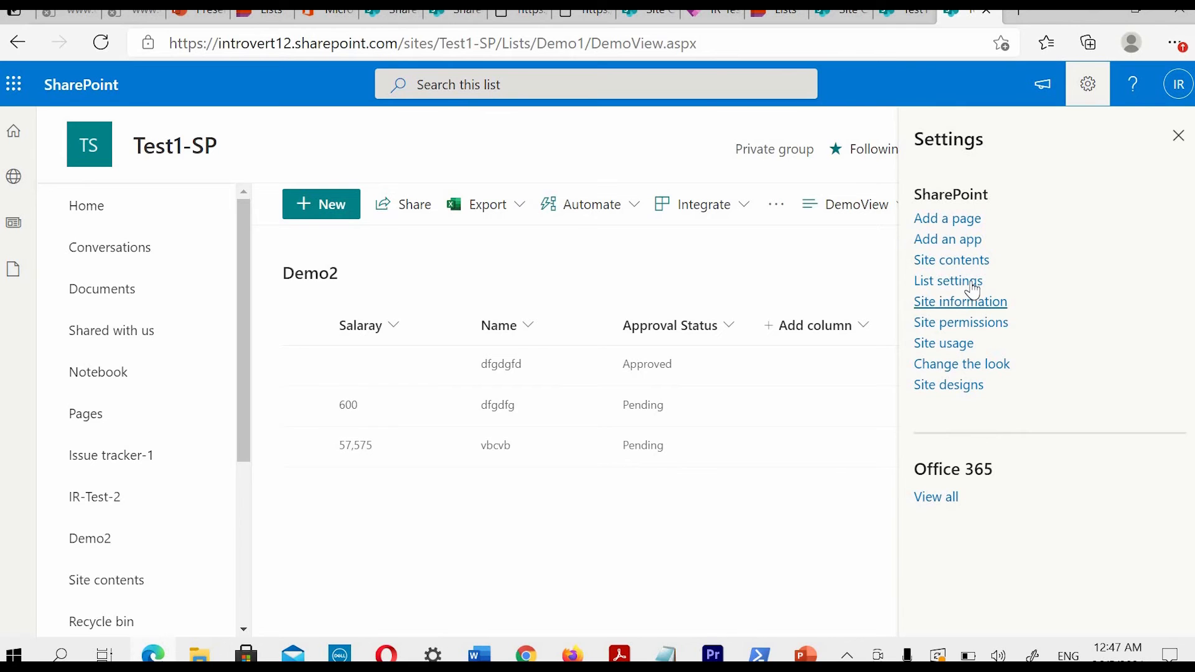
left_click(973, 290)
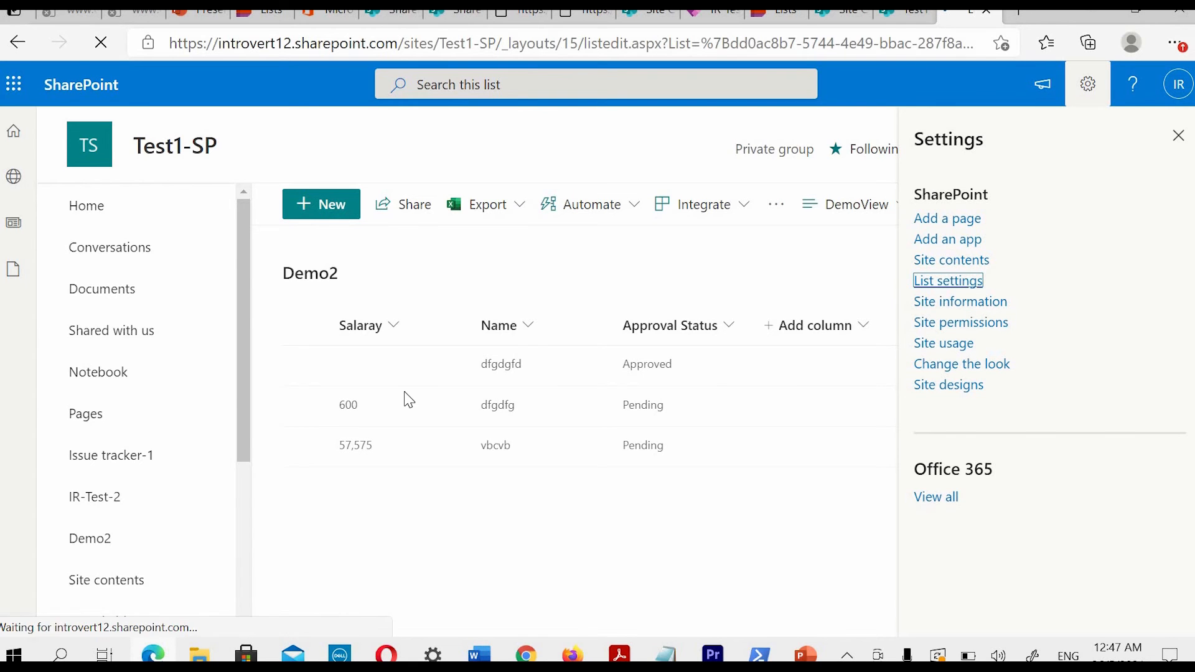
scroll(408, 401, "down", 12)
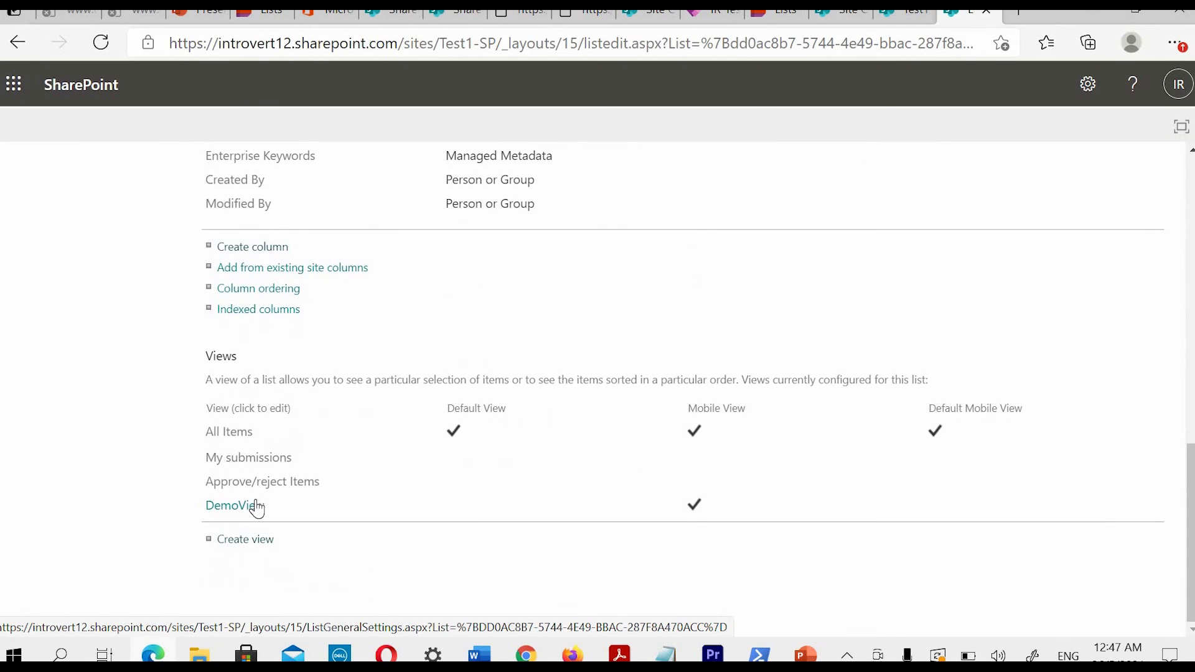
left_click(253, 507)
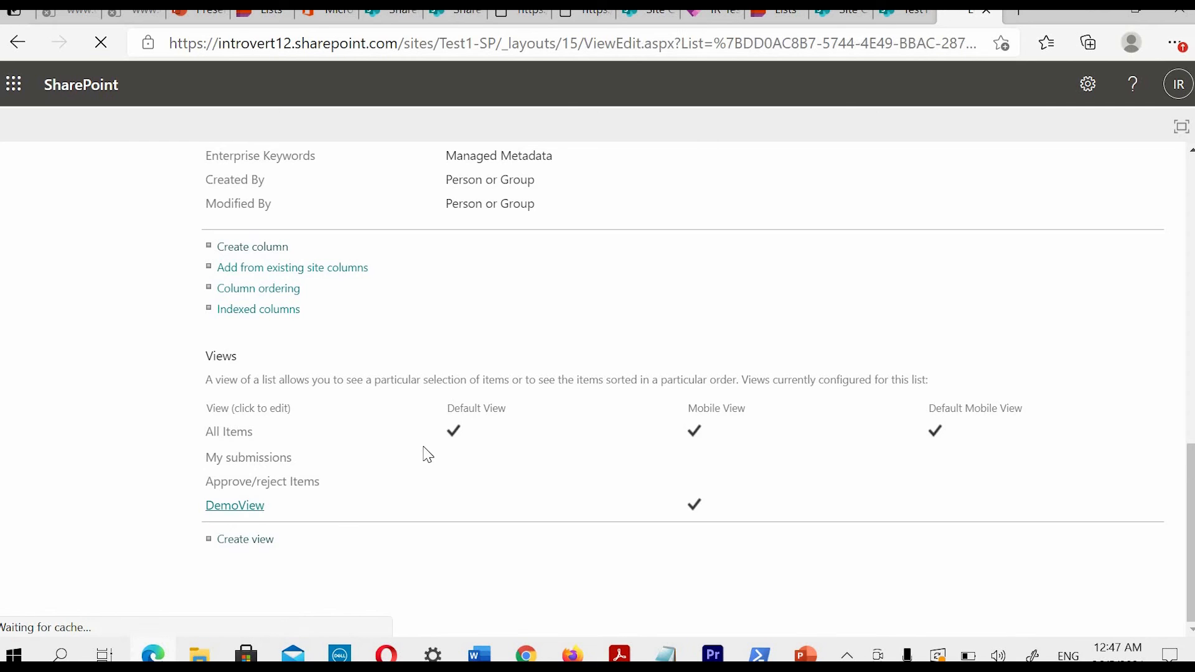
scroll(428, 457, "down", 7)
Step: Review DemoView's sort settings and the columns available for the second sort level
scroll(429, 453, "down", 10)
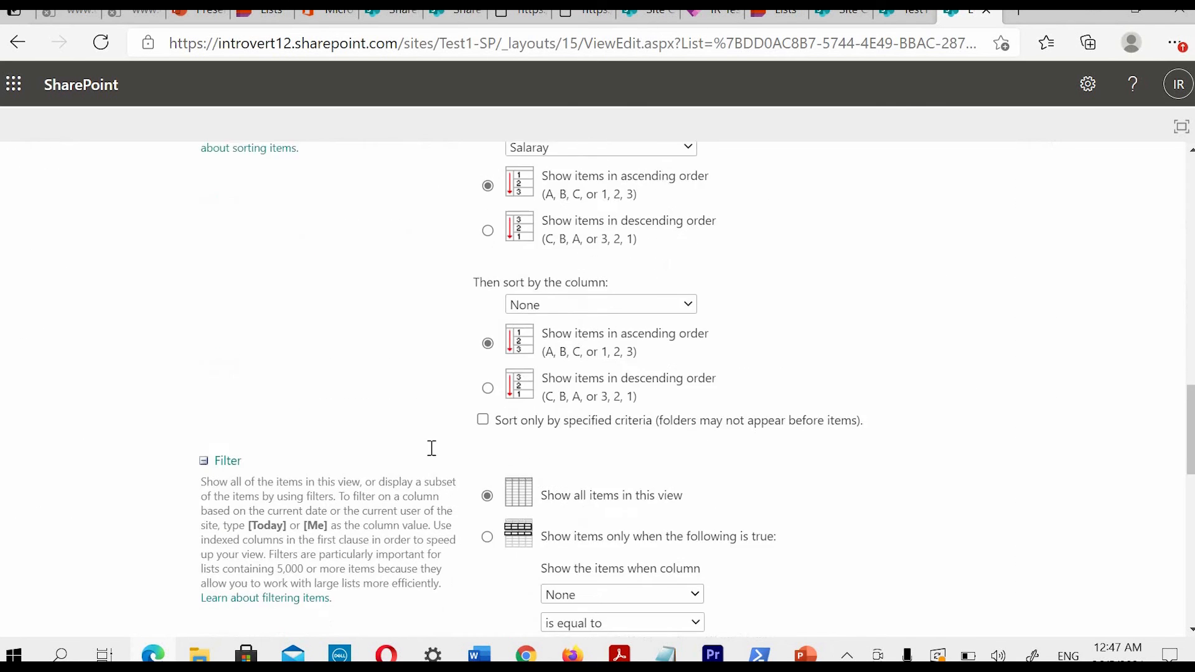
scroll(448, 411, "up", 2)
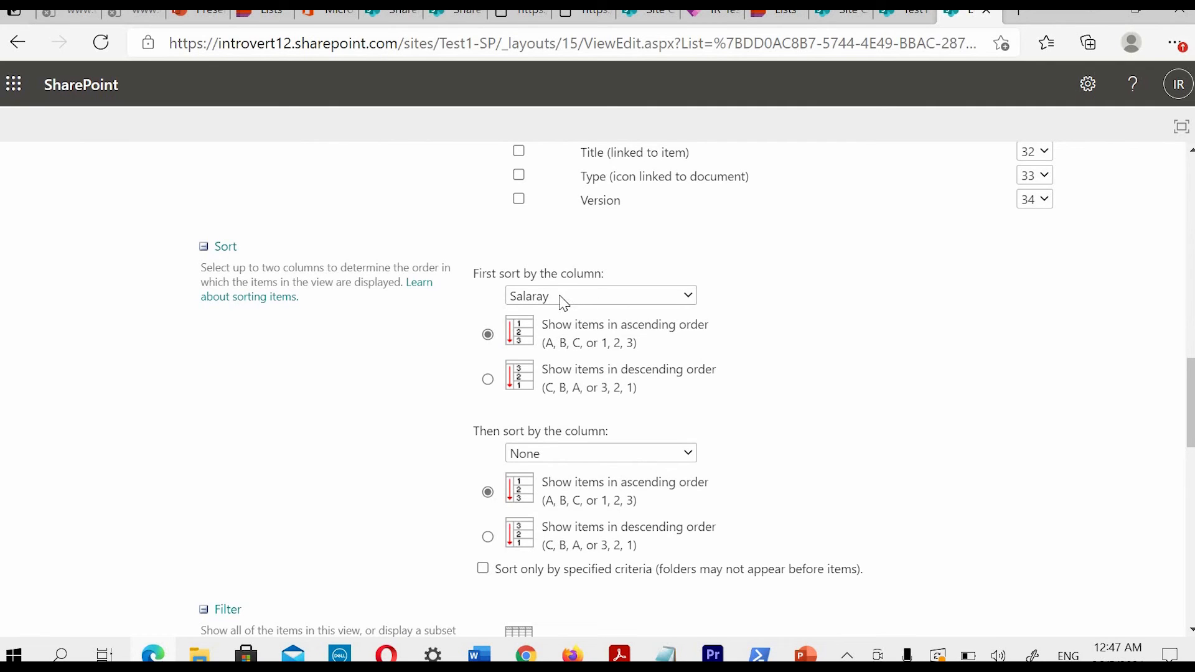
left_click(571, 453)
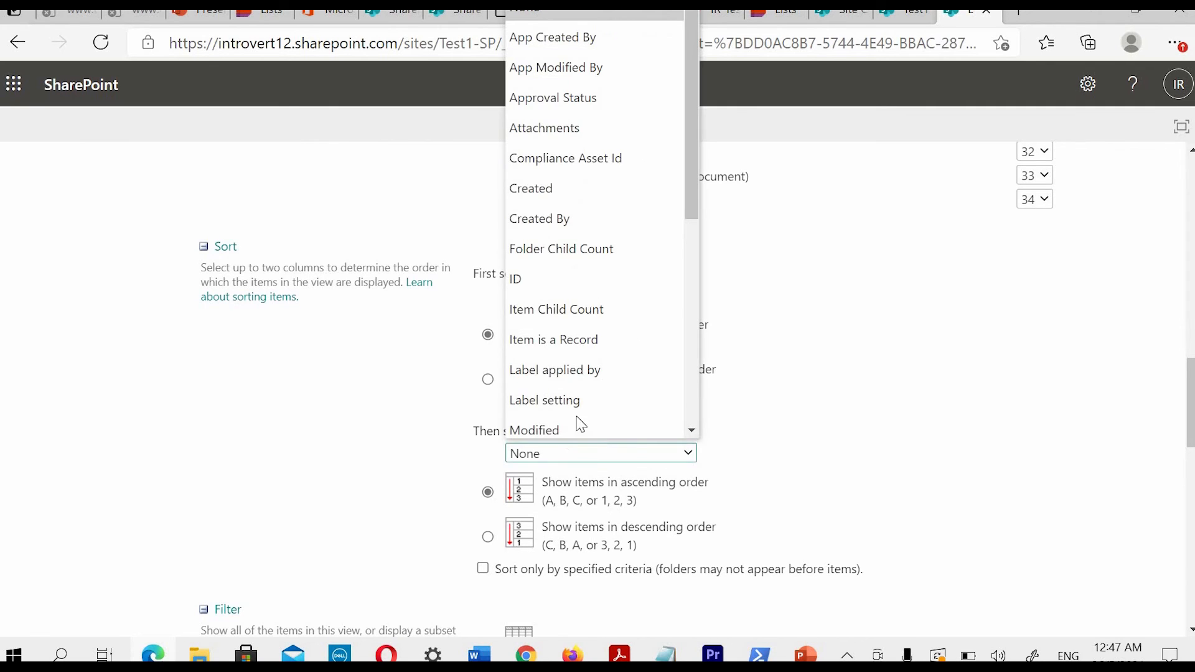
left_click(232, 377)
Step: Collapse the Columns and Sort sections of the DemoView settings
scroll(230, 392, "up", 12)
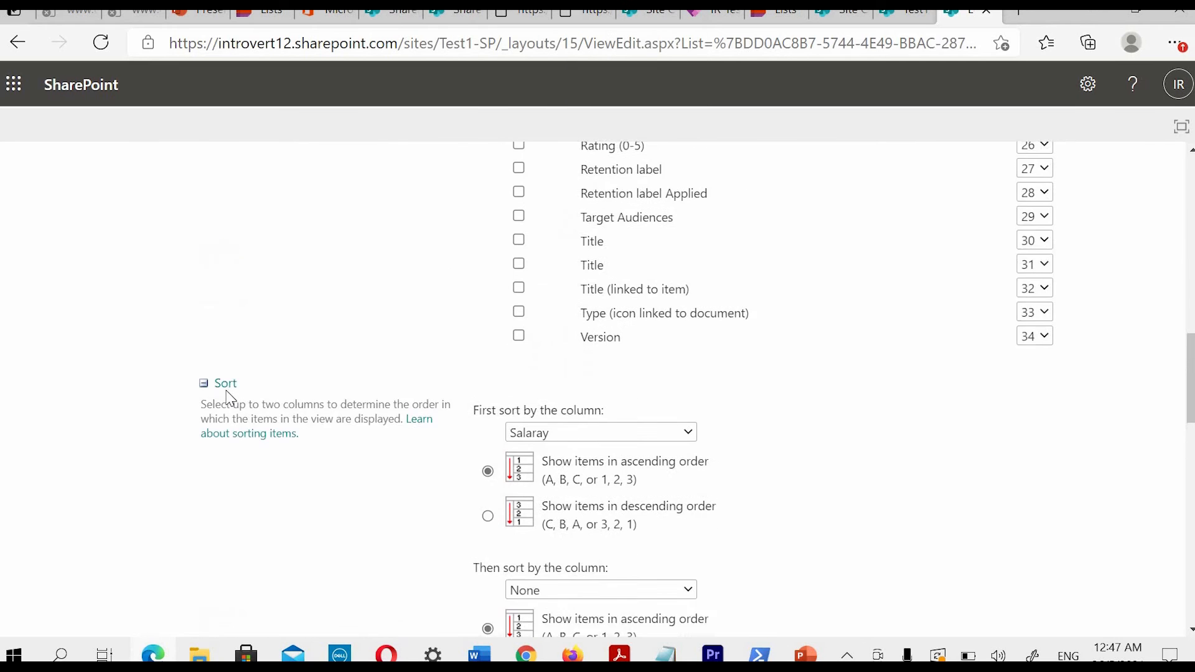
scroll(207, 484, "up", 4)
left_click(208, 483)
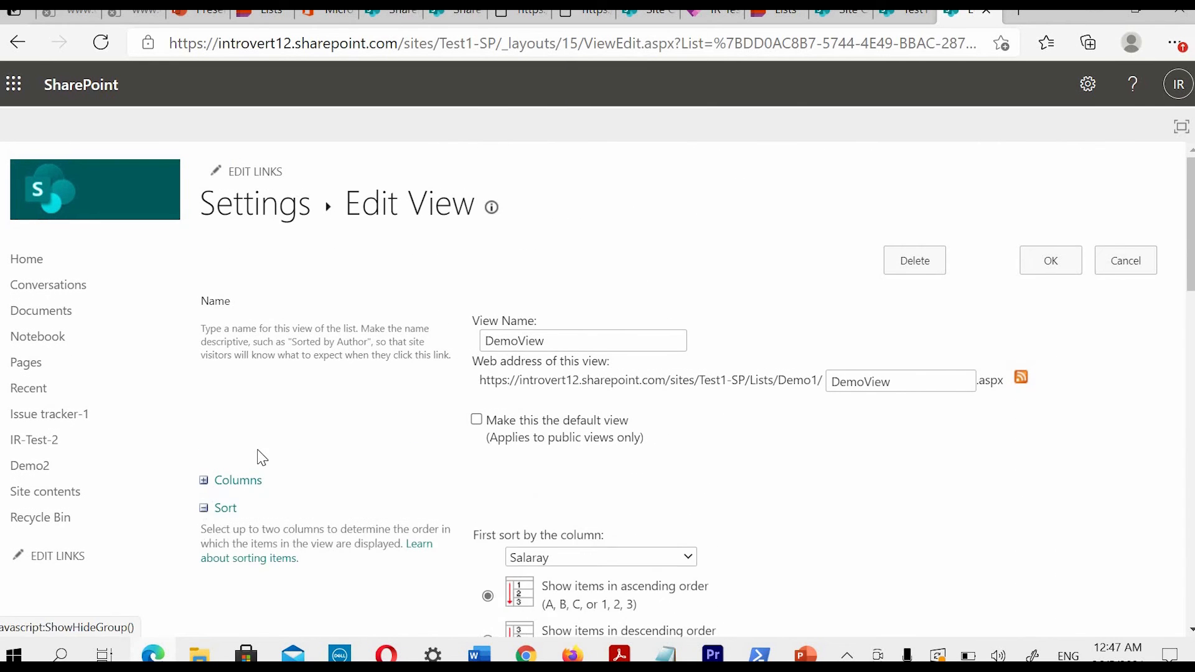
scroll(255, 442, "down", 5)
scroll(230, 405, "up", 3)
left_click(203, 366)
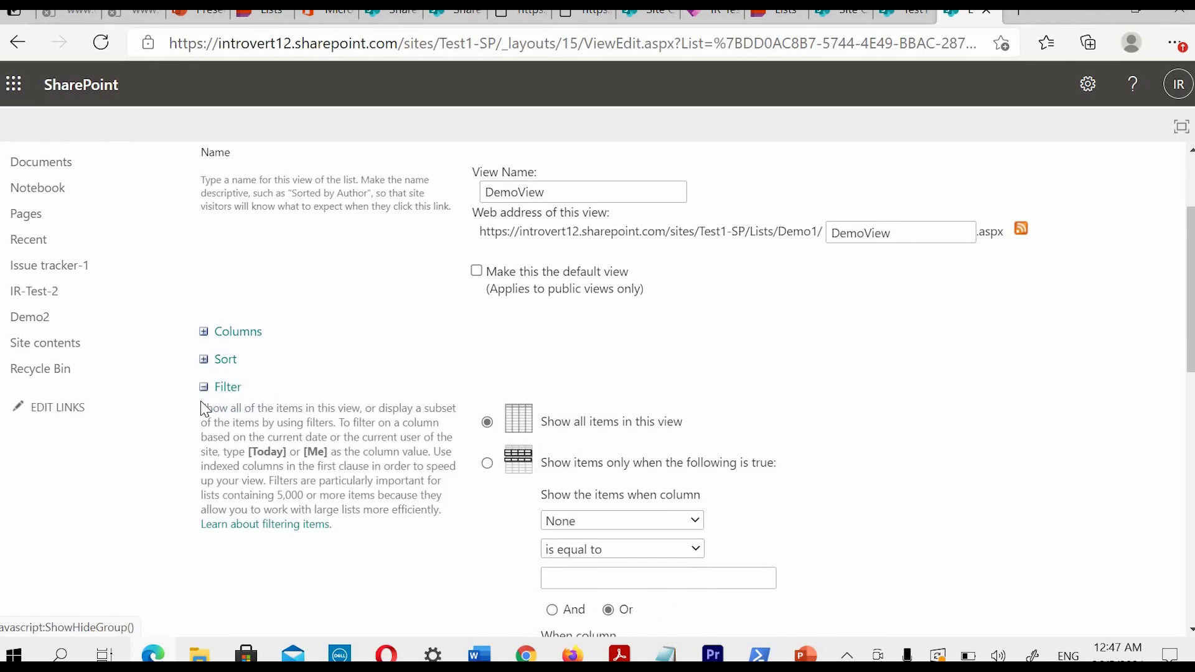
Step: Filter DemoView to show items only when Salaray is greater than 50000
scroll(368, 398, "down", 4)
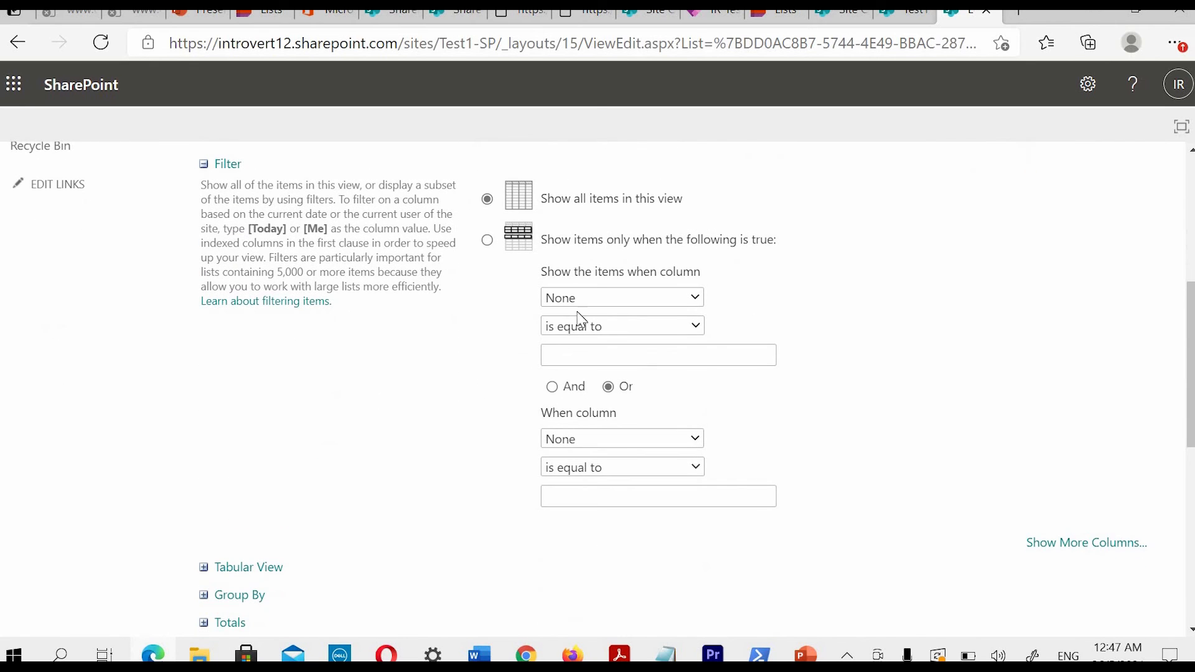
left_click(628, 306)
left_click(921, 297)
left_click(612, 327)
left_click(623, 297)
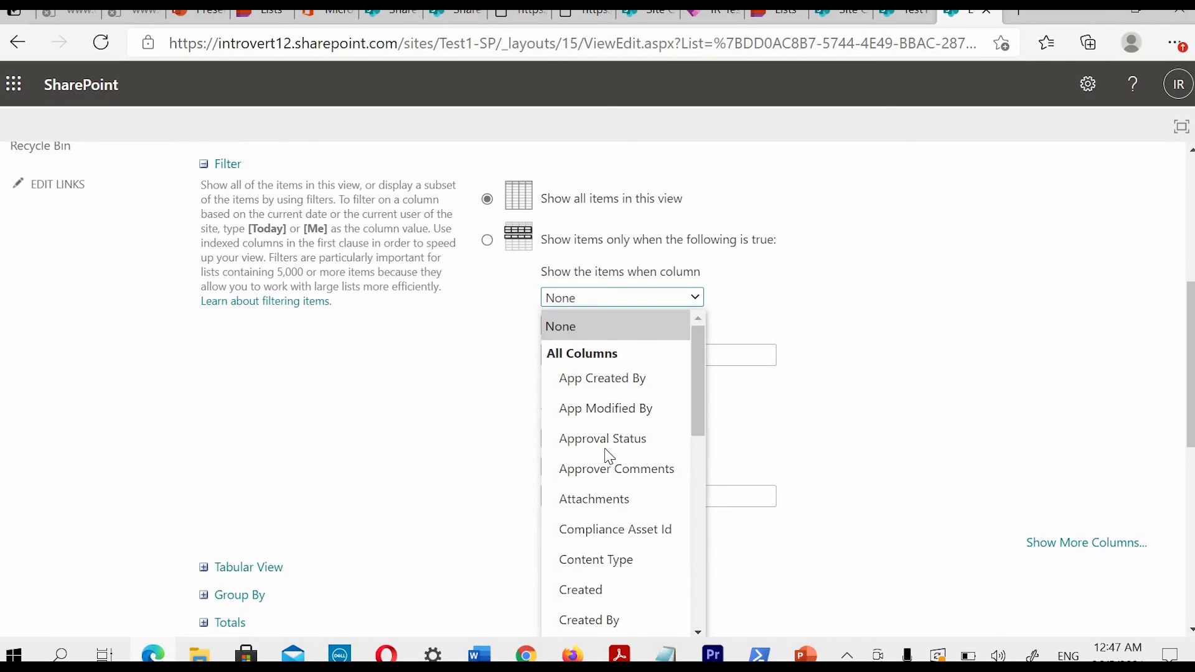
scroll(601, 511, "down", 2)
scroll(599, 537, "down", 6)
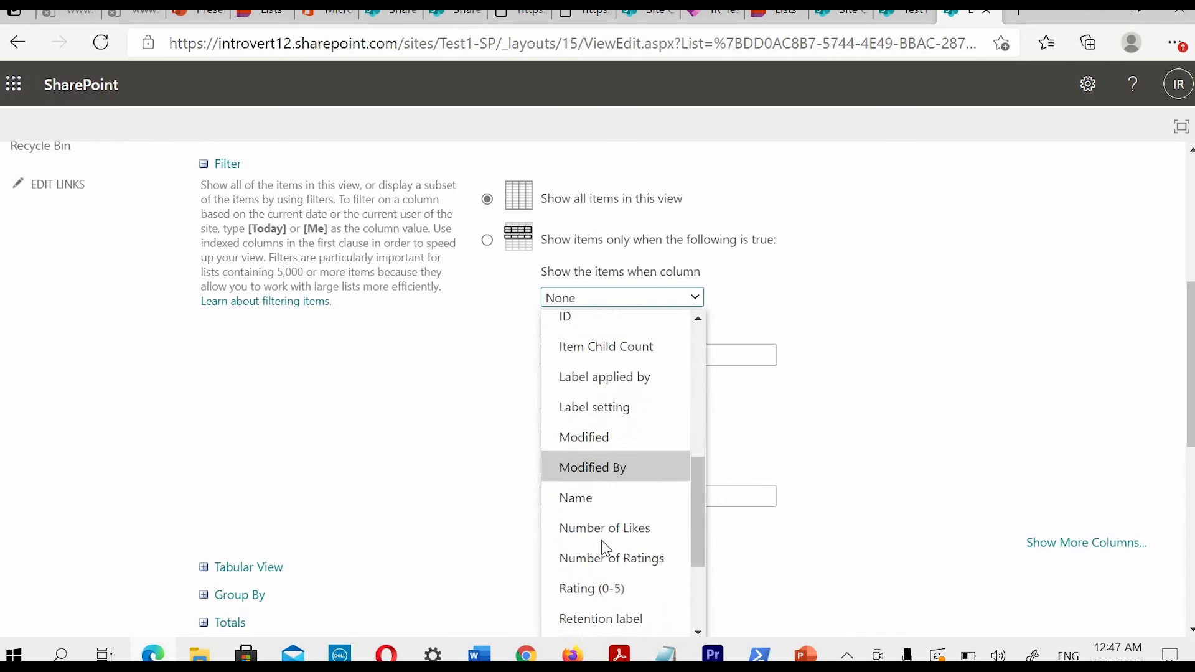
left_click(599, 528)
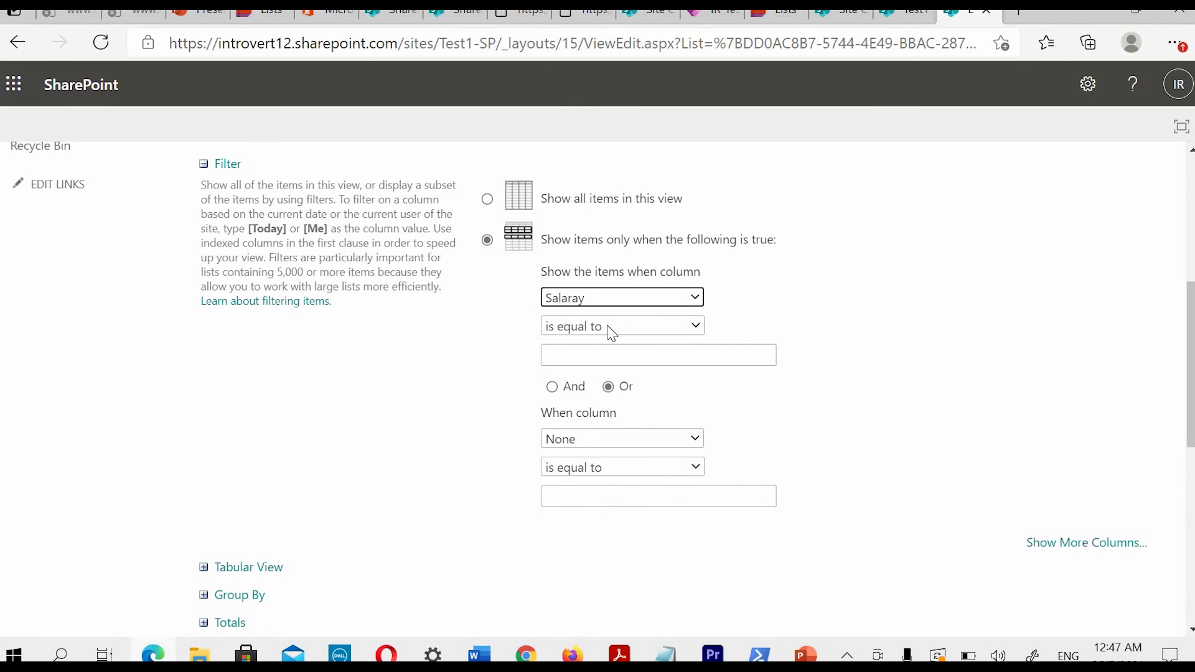
left_click(608, 327)
left_click(614, 417)
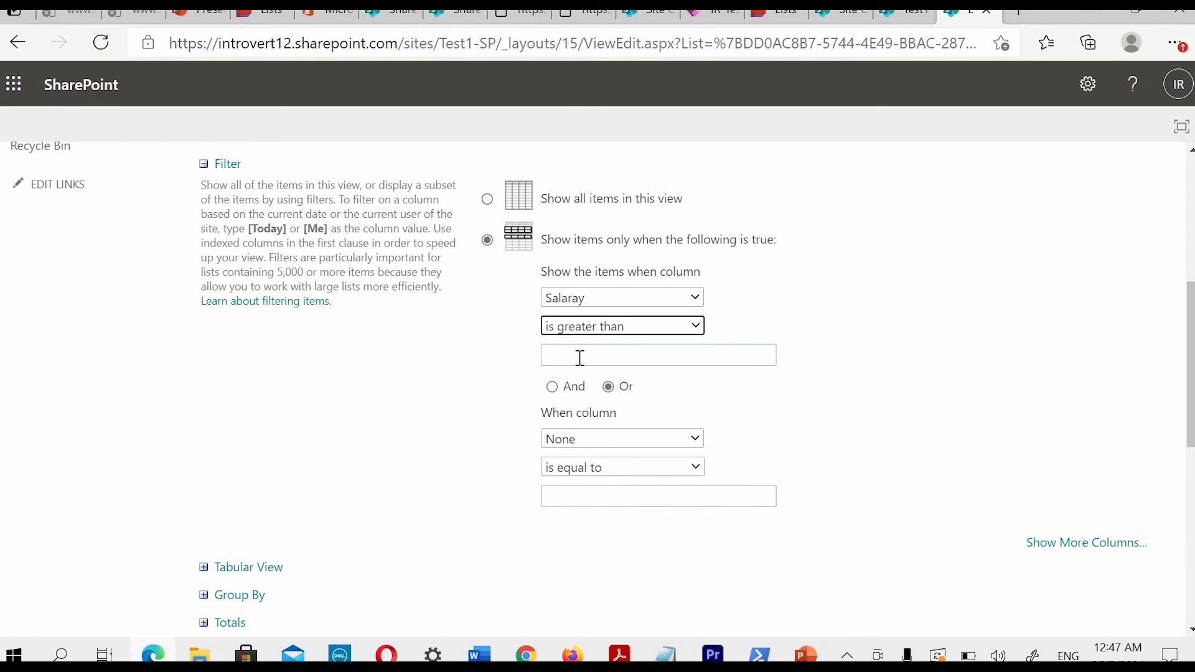
left_click(579, 358)
left_click(563, 405)
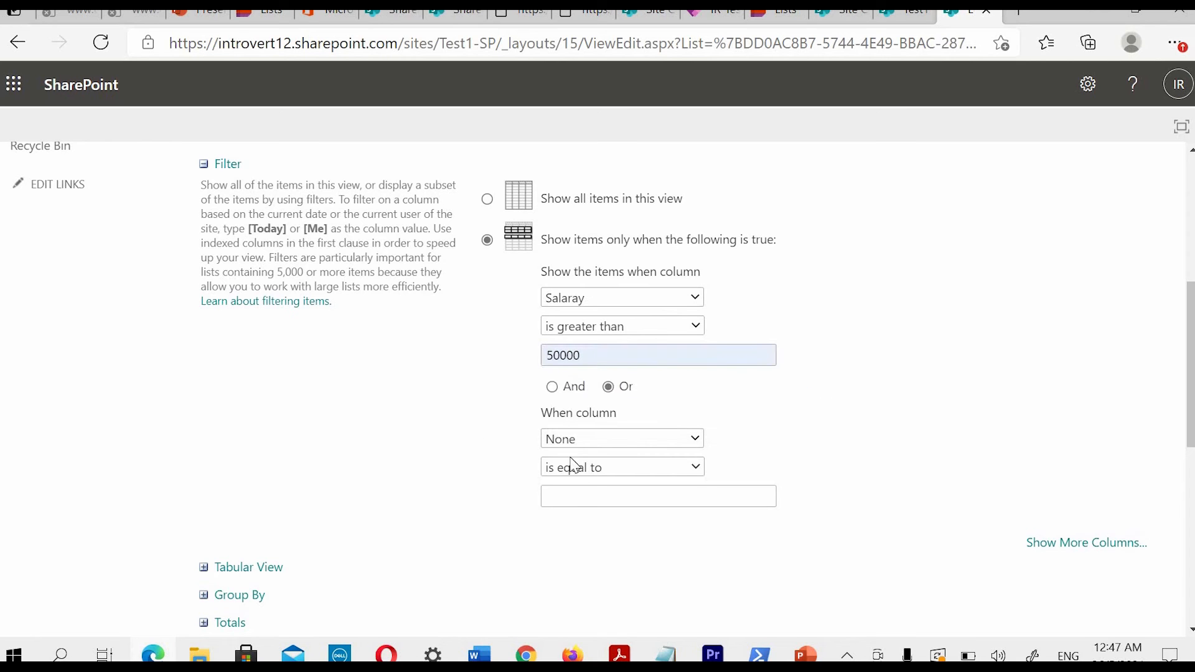
Step: Browse the columns available for DemoView's first filter condition and choose Created
scroll(285, 333, "up", 2)
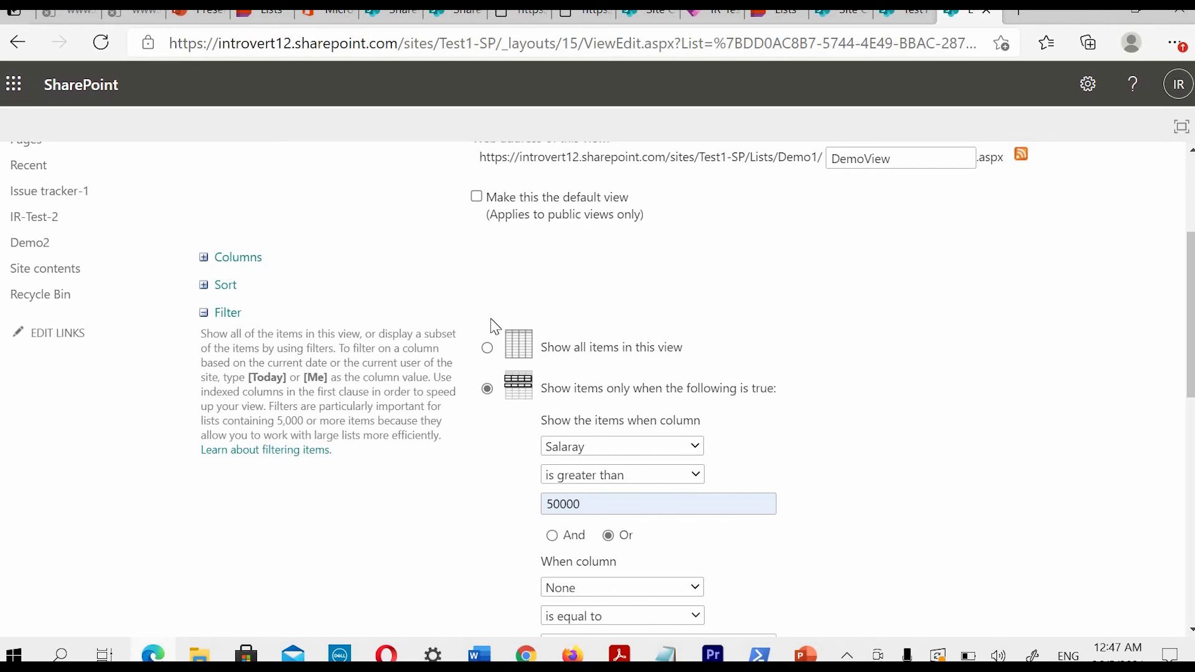
scroll(711, 321, "down", 4)
scroll(659, 325, "up", 1)
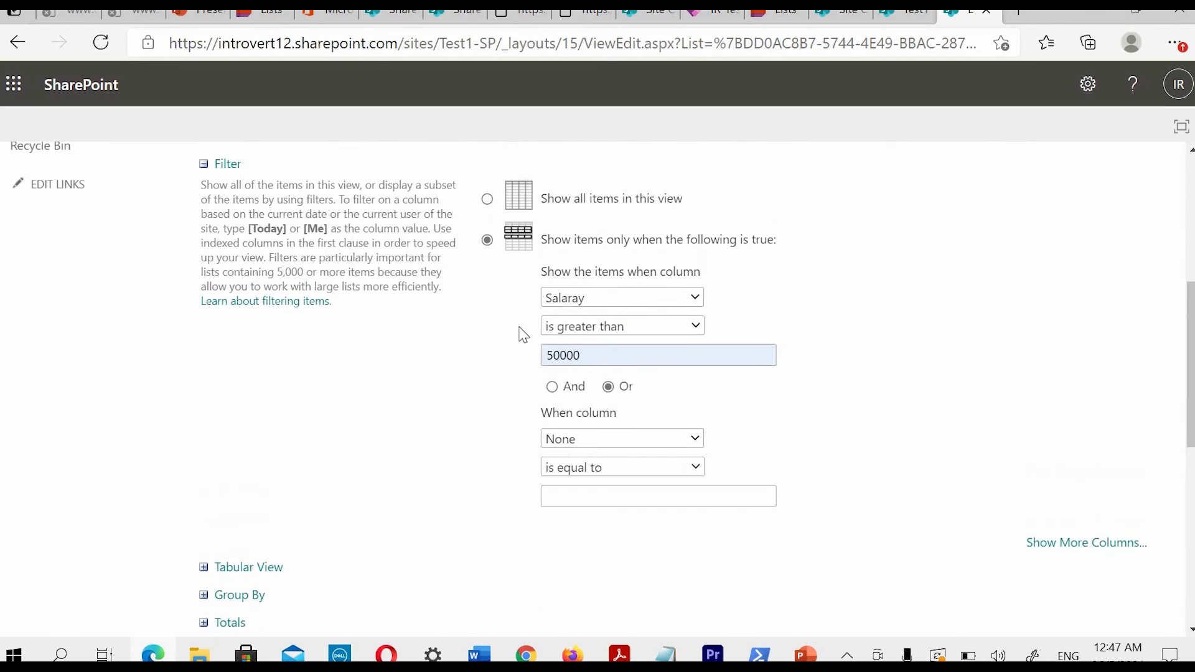
left_click(617, 300)
scroll(604, 389, "up", 2)
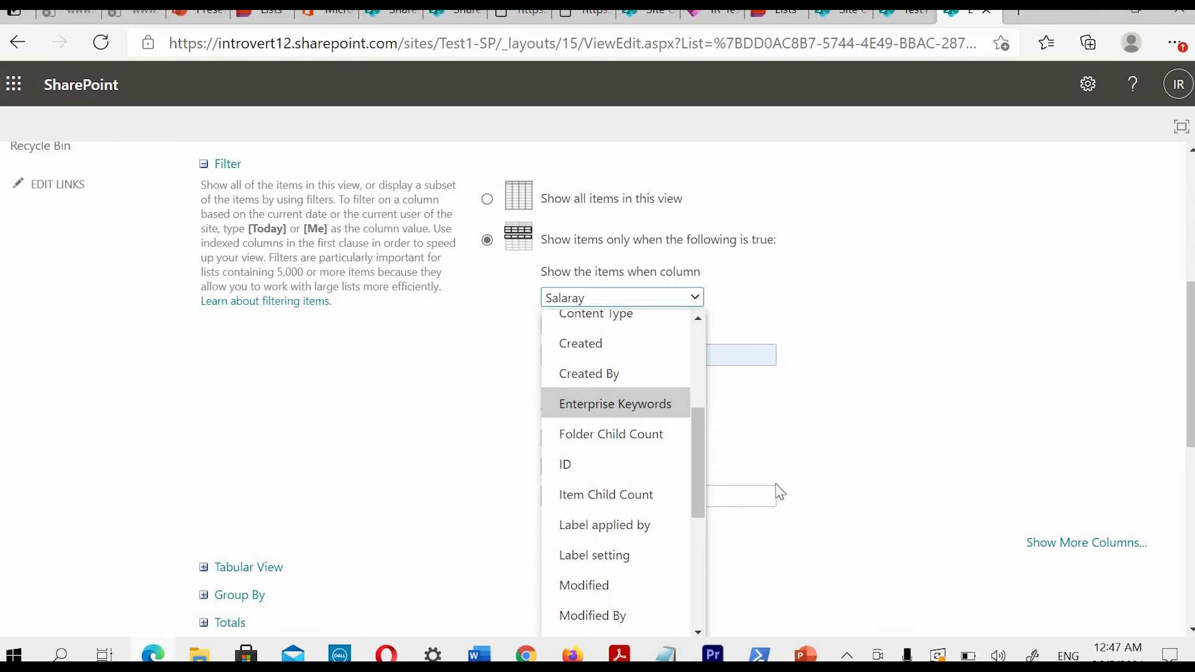
scroll(603, 427, "up", 4)
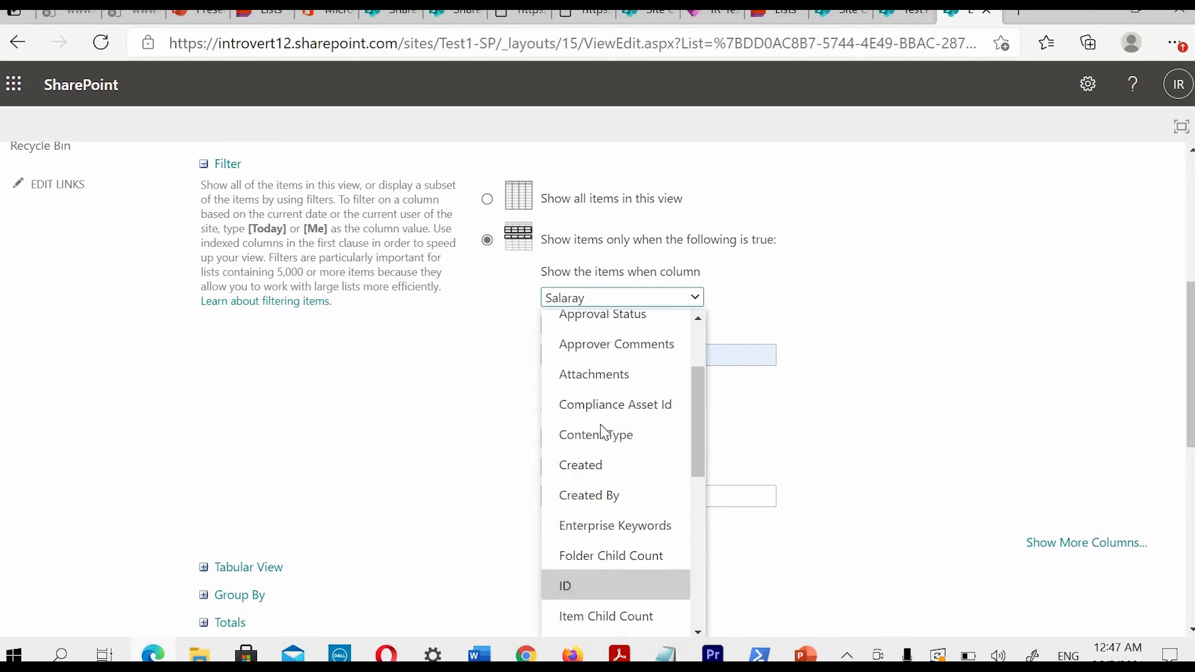
scroll(616, 436, "down", 5)
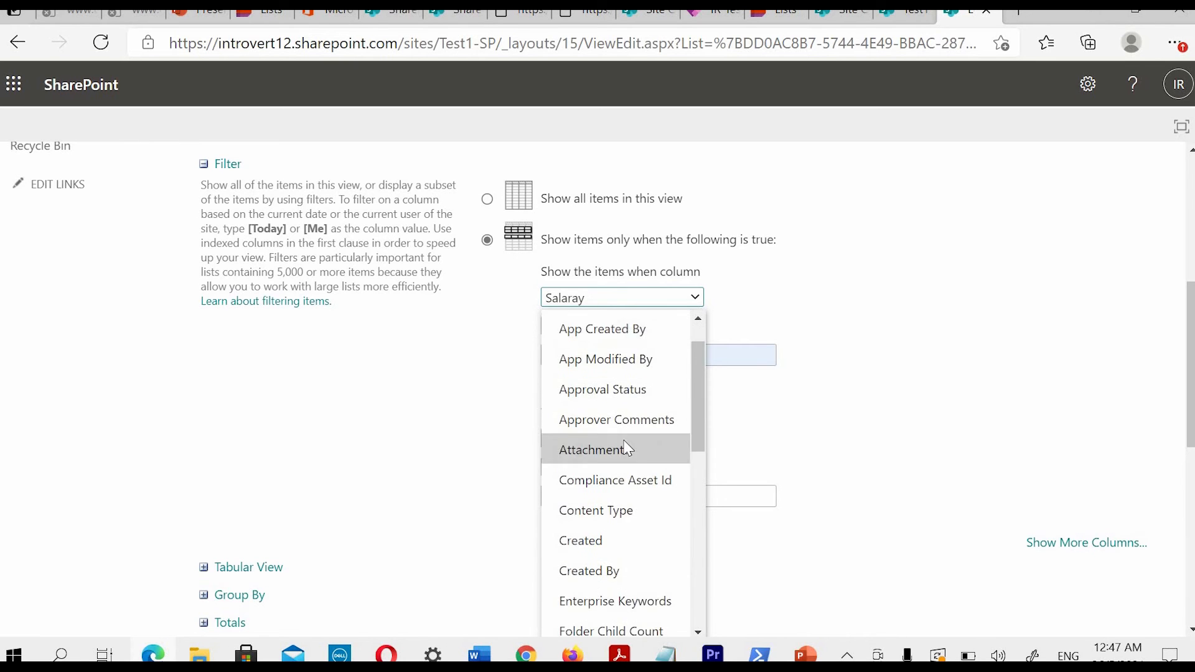
scroll(631, 485, "down", 5)
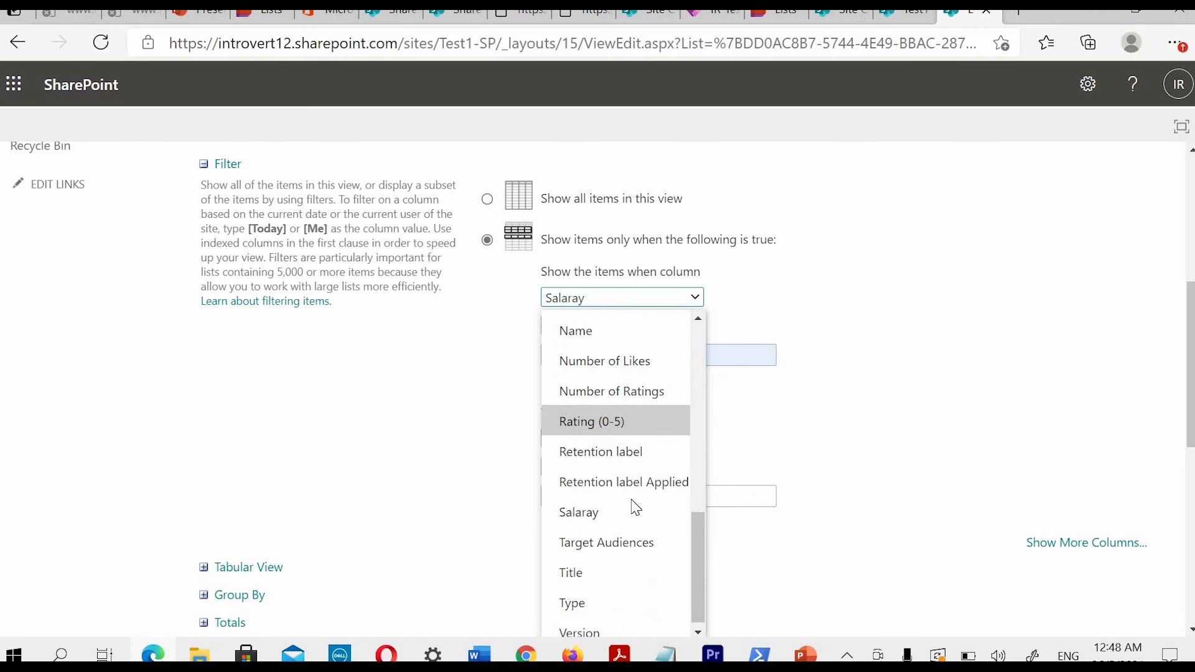
scroll(695, 513, "up", 6)
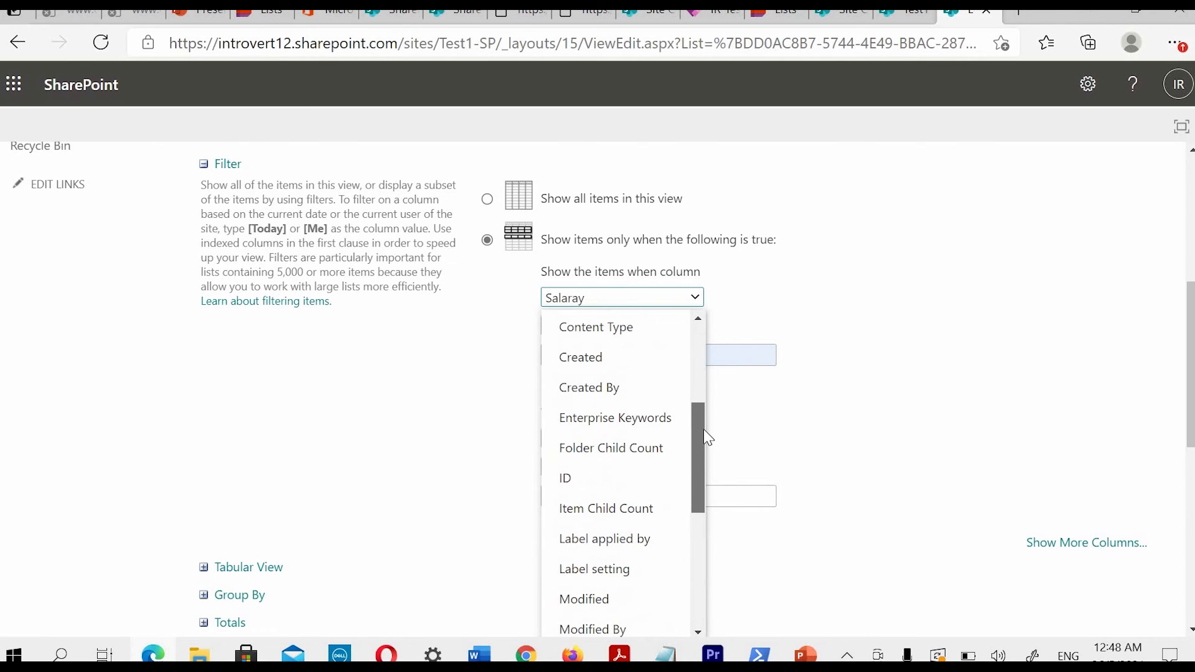
left_click(643, 387)
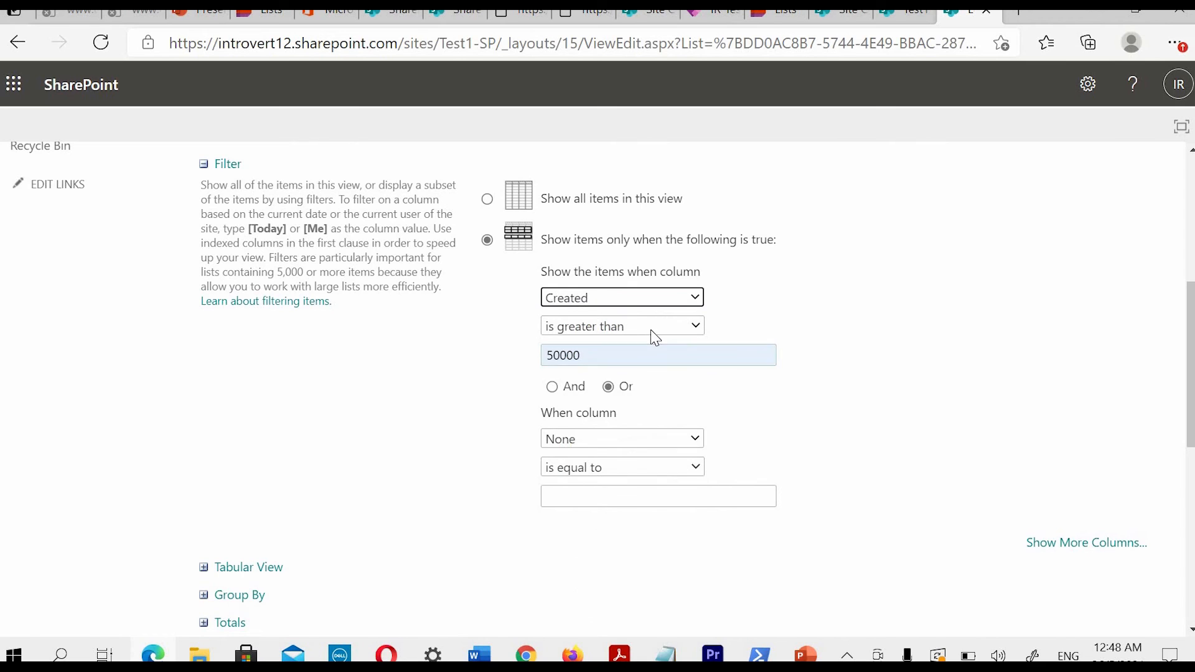
Step: Set the Created filter condition to "is equal to" with the value [Today]
left_click(656, 336)
left_click(645, 352)
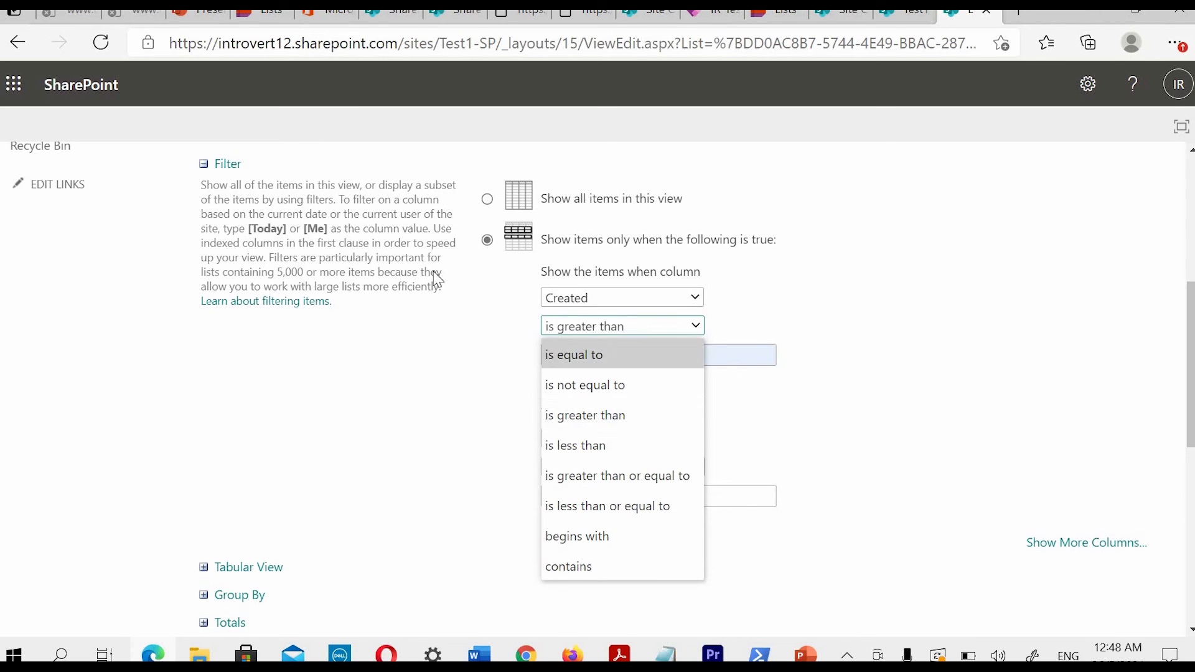
double_click(289, 229)
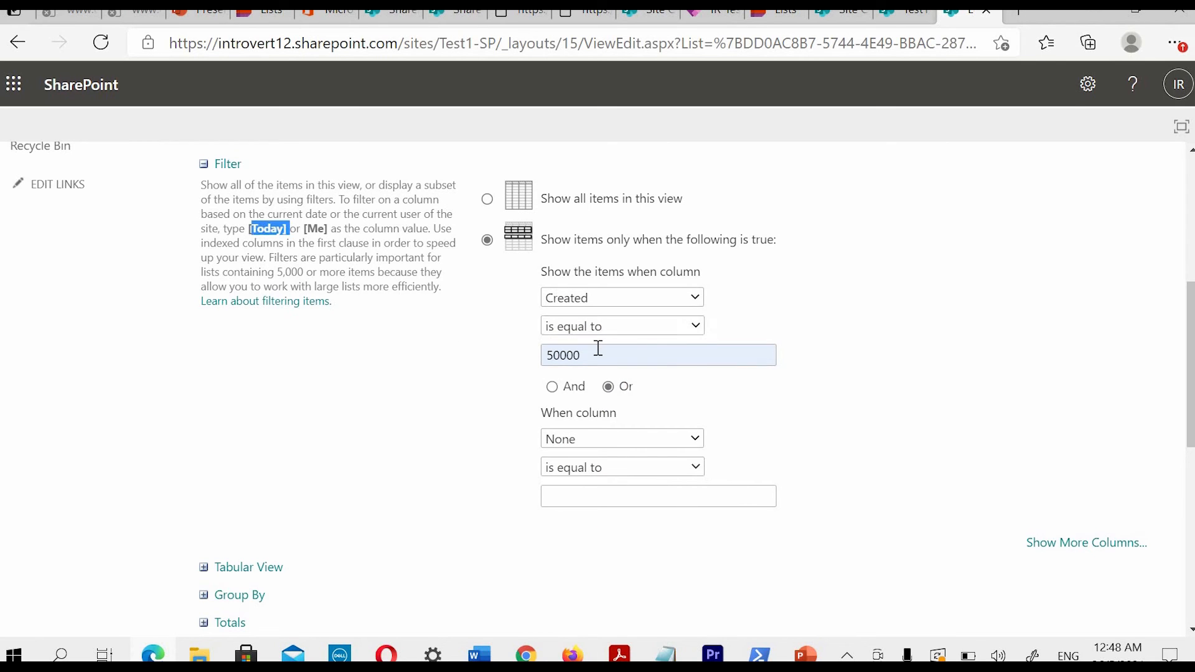
left_click_drag(597, 350, 526, 356)
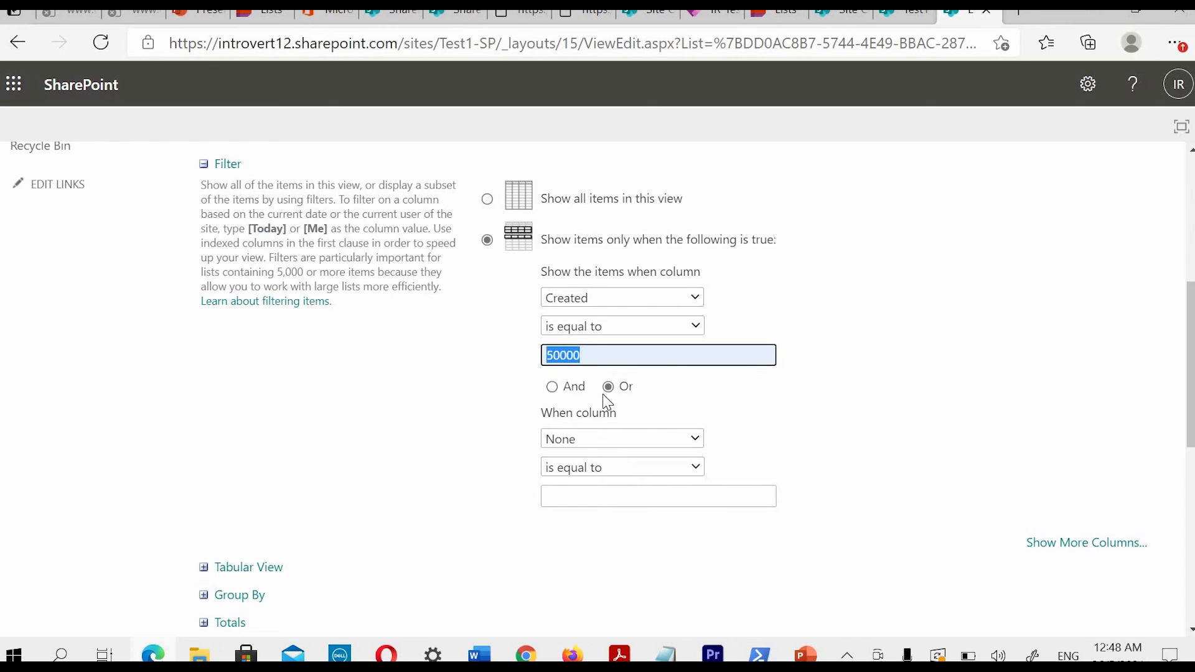
type("[")
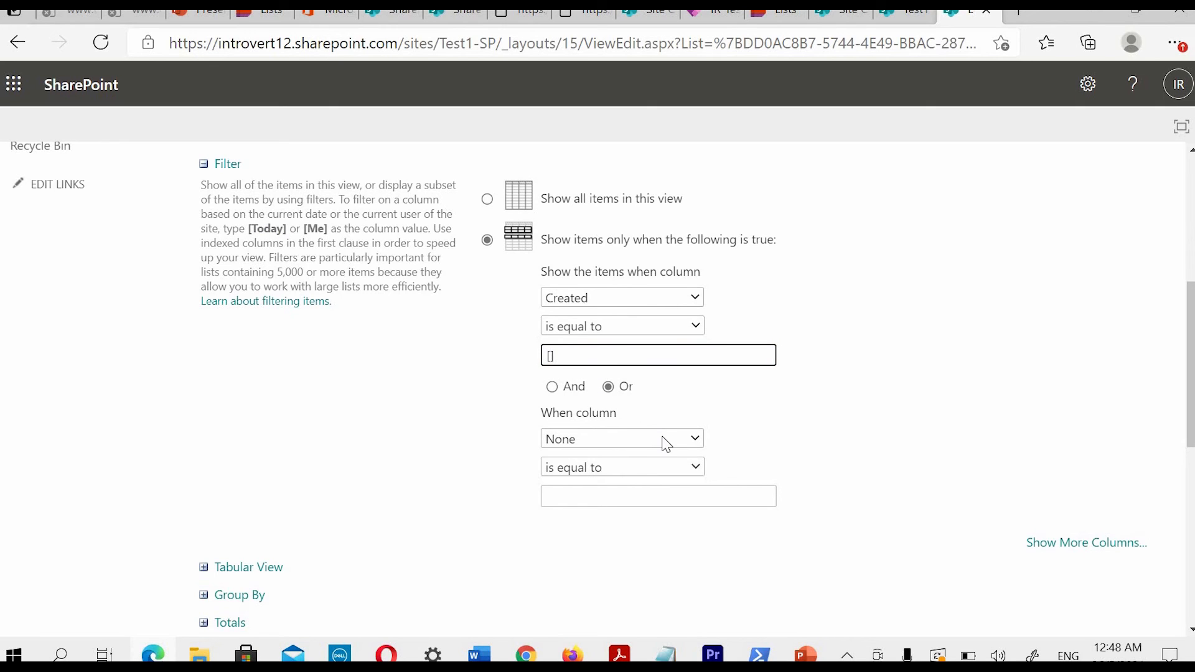
type("Today")
left_click(882, 311)
scroll(551, 402, "up", 1)
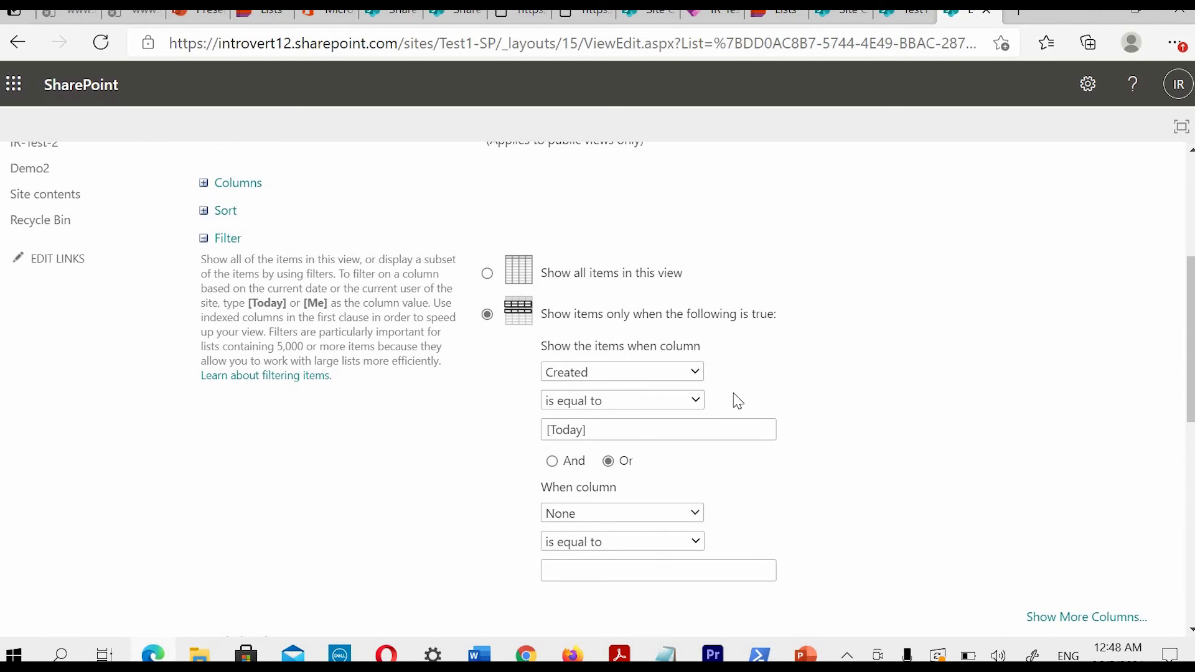
Step: Set DemoView to show all items, collapse the Filter section and expand the Tabular View section
scroll(679, 376, "down", 1)
left_click(557, 275)
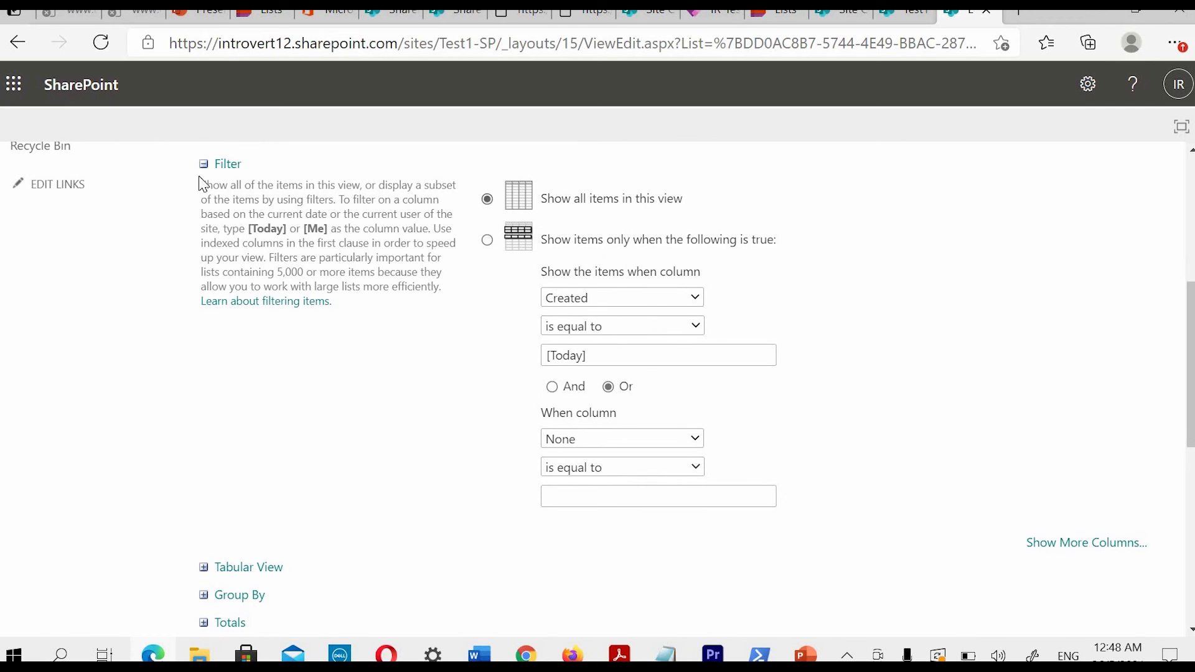
left_click(203, 164)
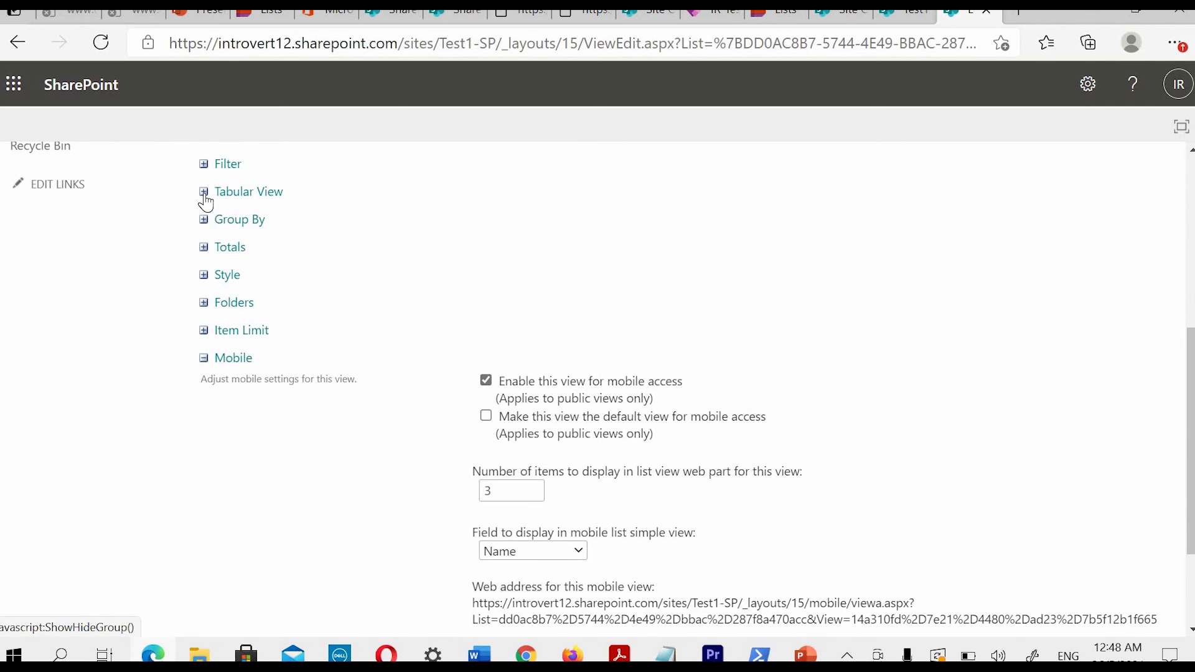
left_click(204, 196)
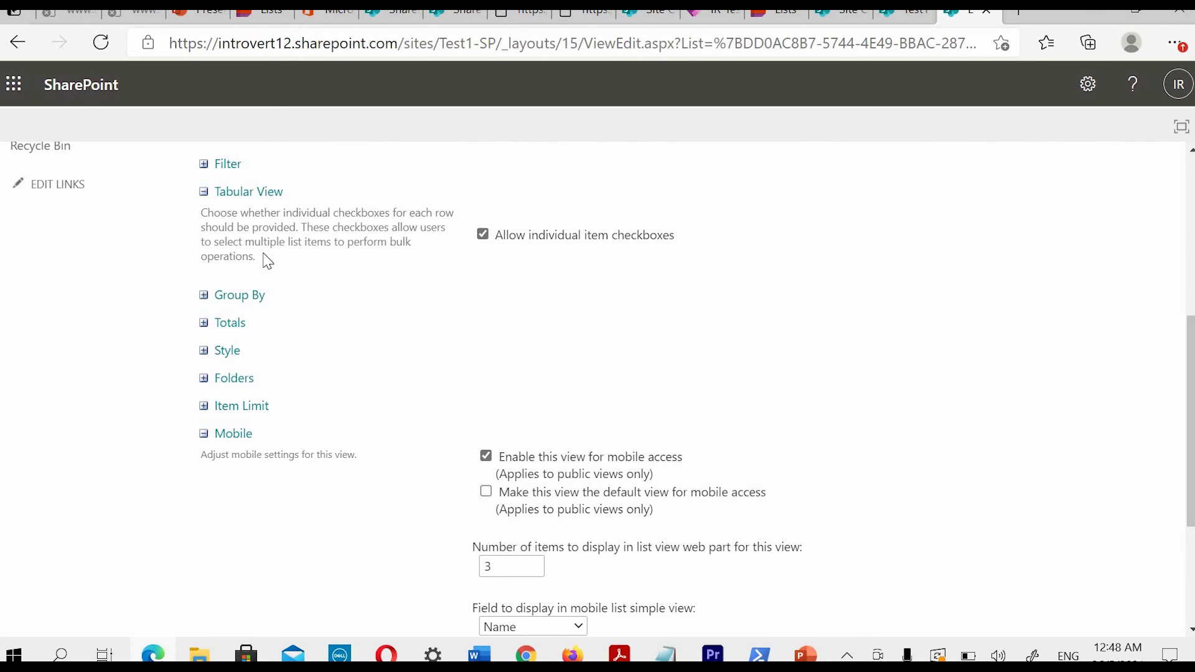
Step: Switch to the Demo2 list's All Items view, try selecting single items and all items, and clear the selection
left_click(909, 23)
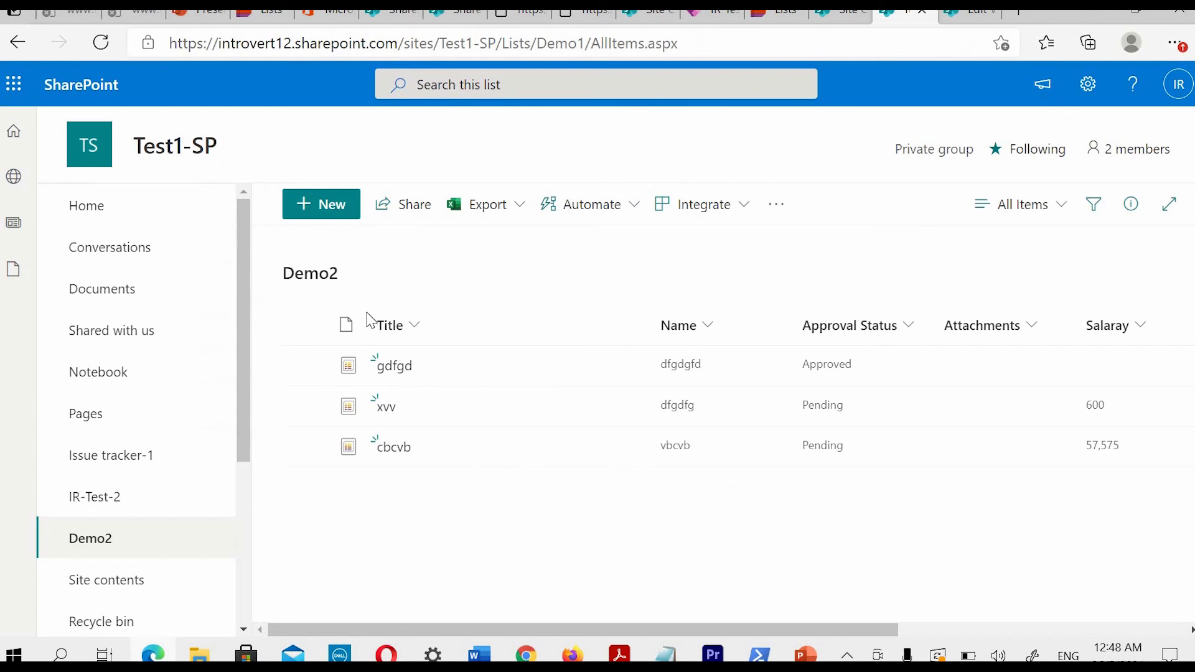
left_click(305, 326)
left_click(305, 353)
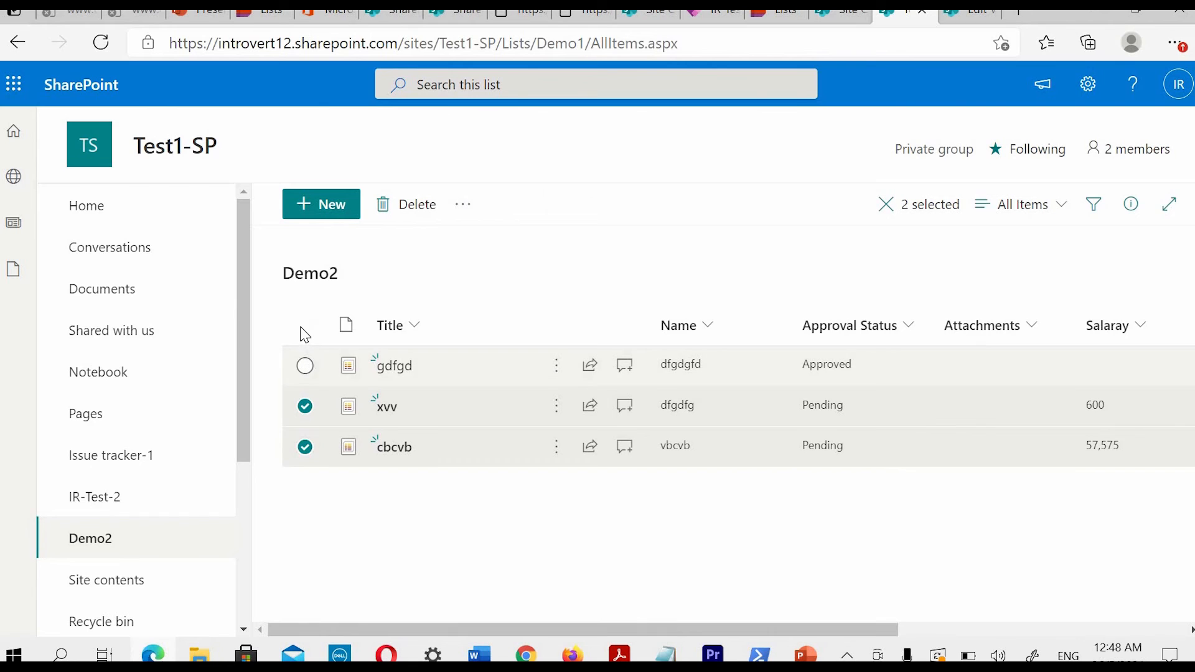
left_click(305, 327)
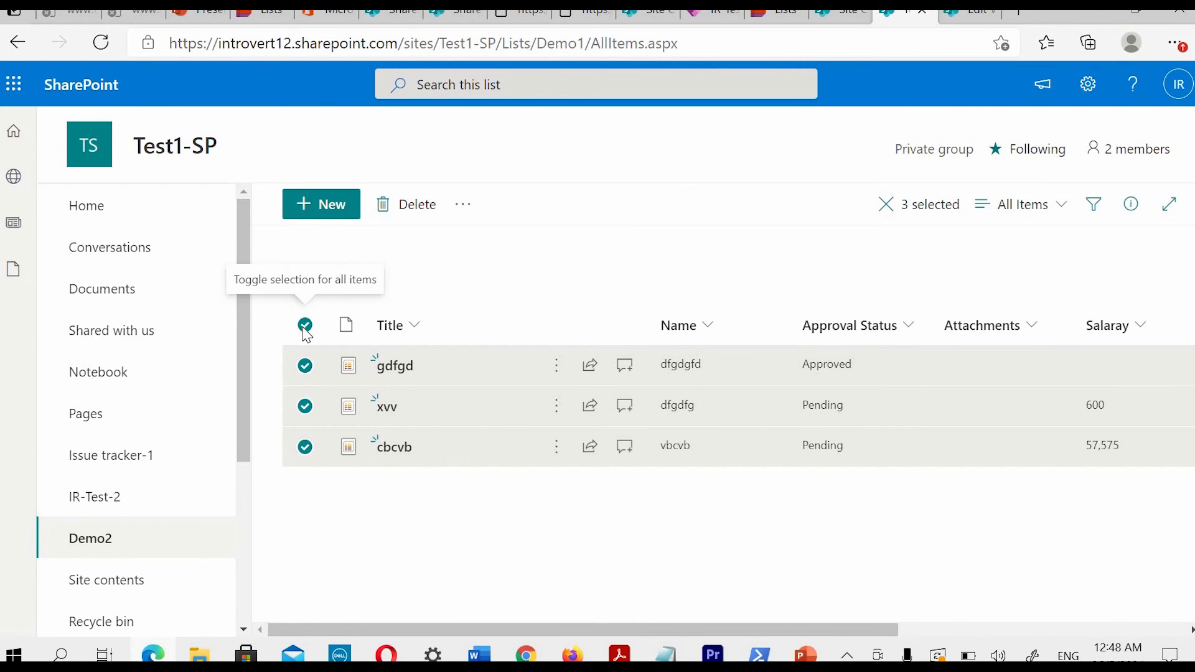
left_click(305, 328)
left_click(305, 367)
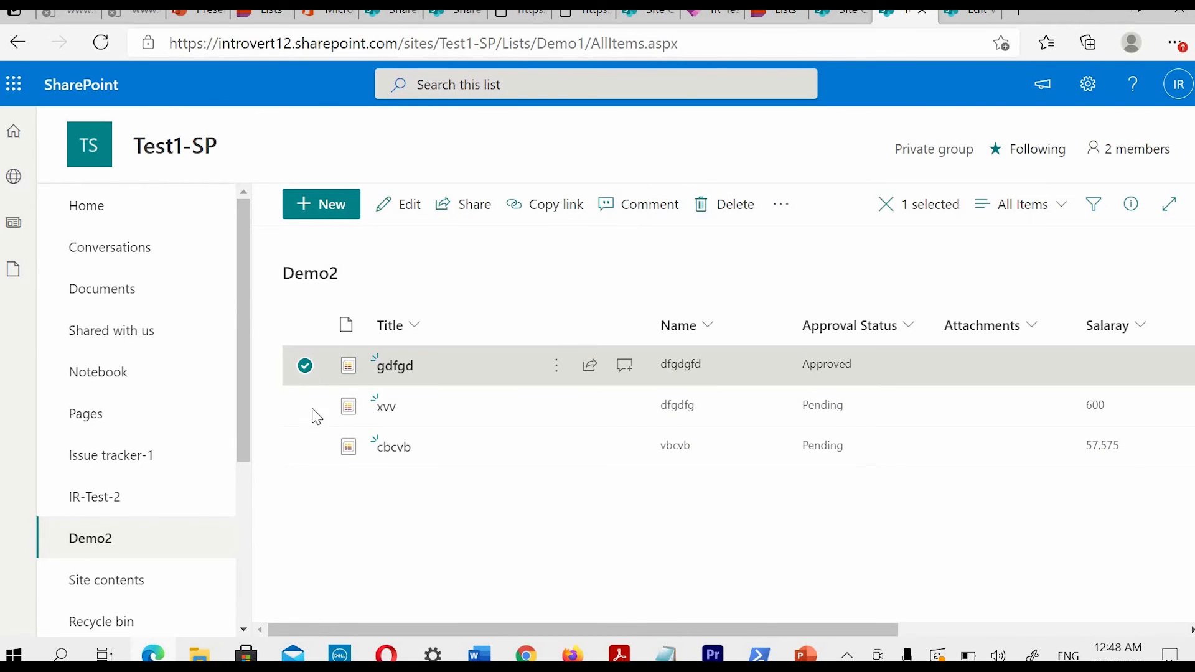
left_click(308, 366)
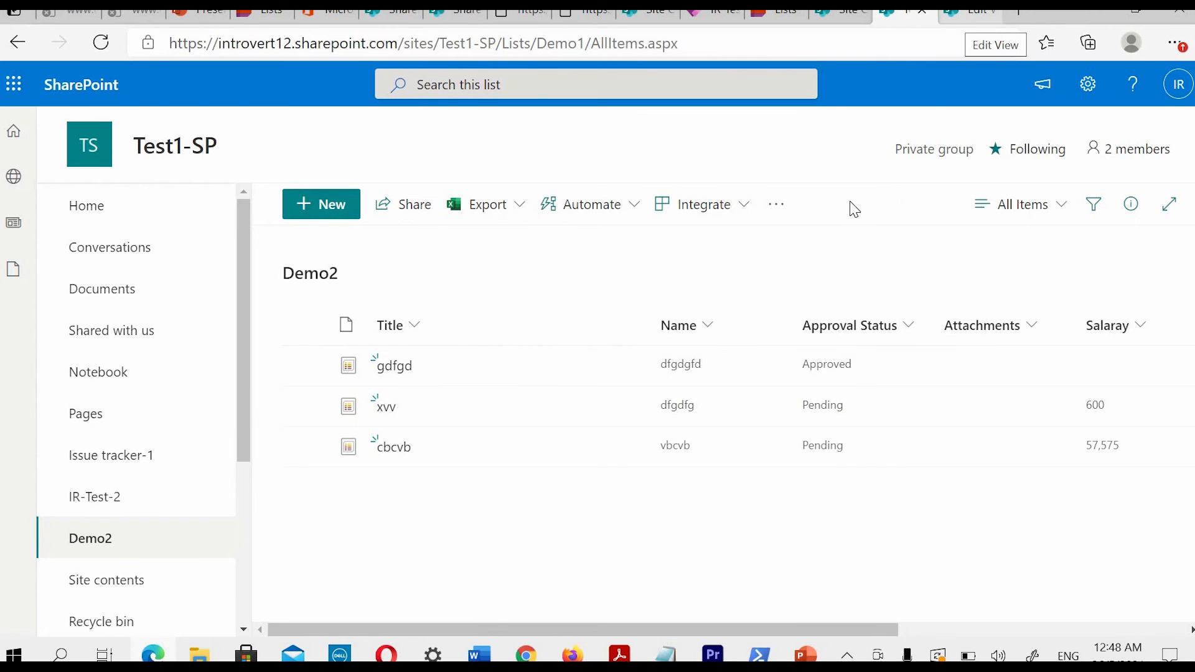
Step: Return to the DemoView settings, disable individual item checkboxes and save the view
left_click(971, 12)
left_click(484, 236)
scroll(1051, 459, "down", 4)
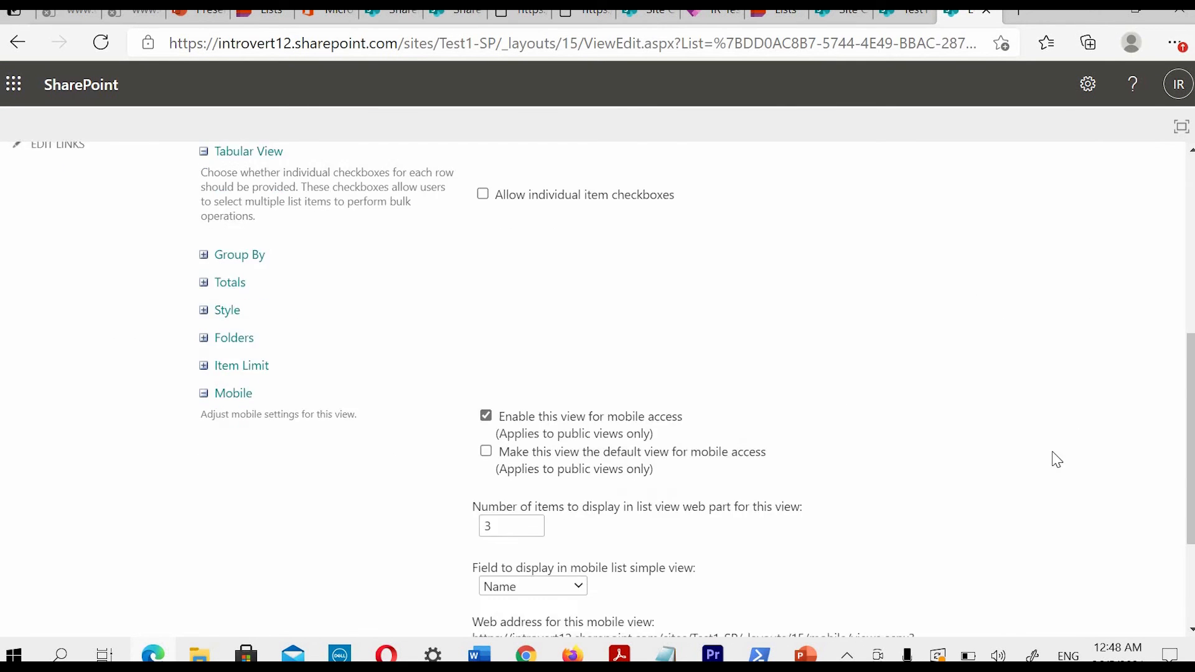
left_click(1043, 539)
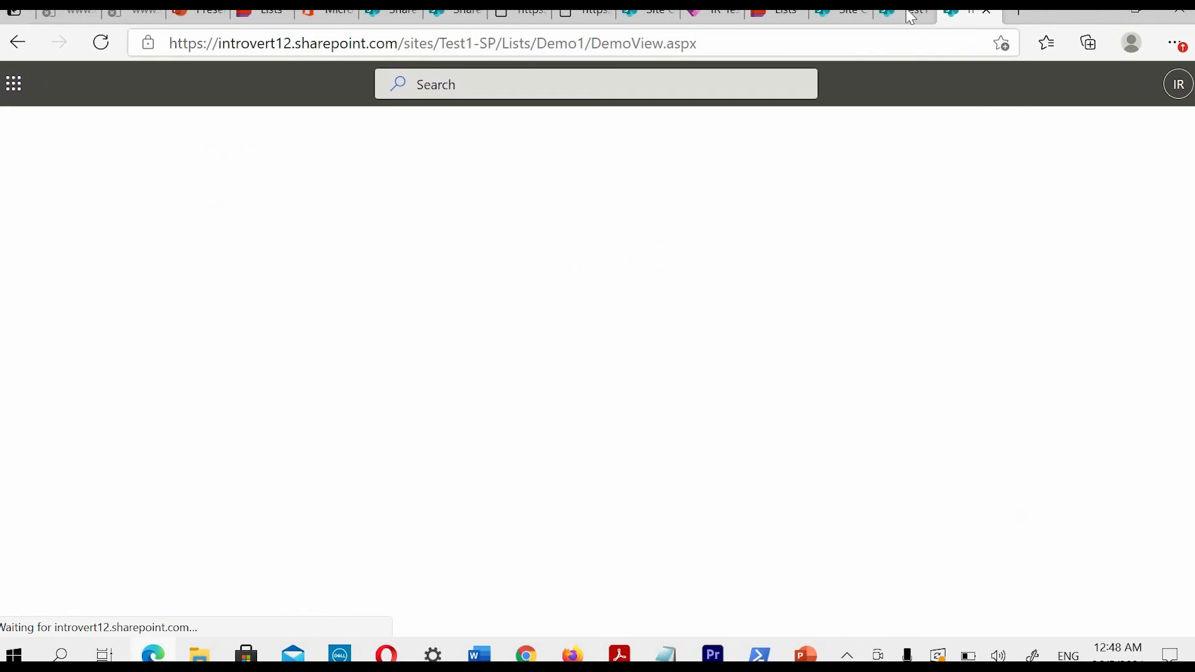
left_click(899, 14)
left_click(921, 11)
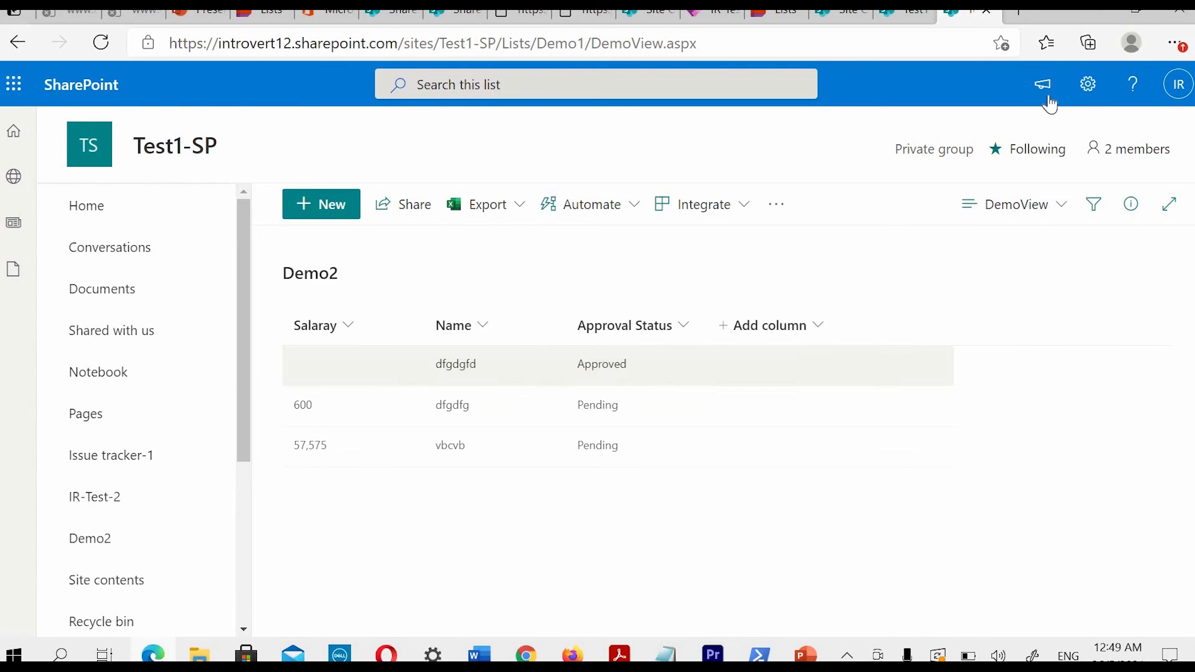
Step: Go to the Demo2 list settings and open DemoView for editing
left_click(1088, 99)
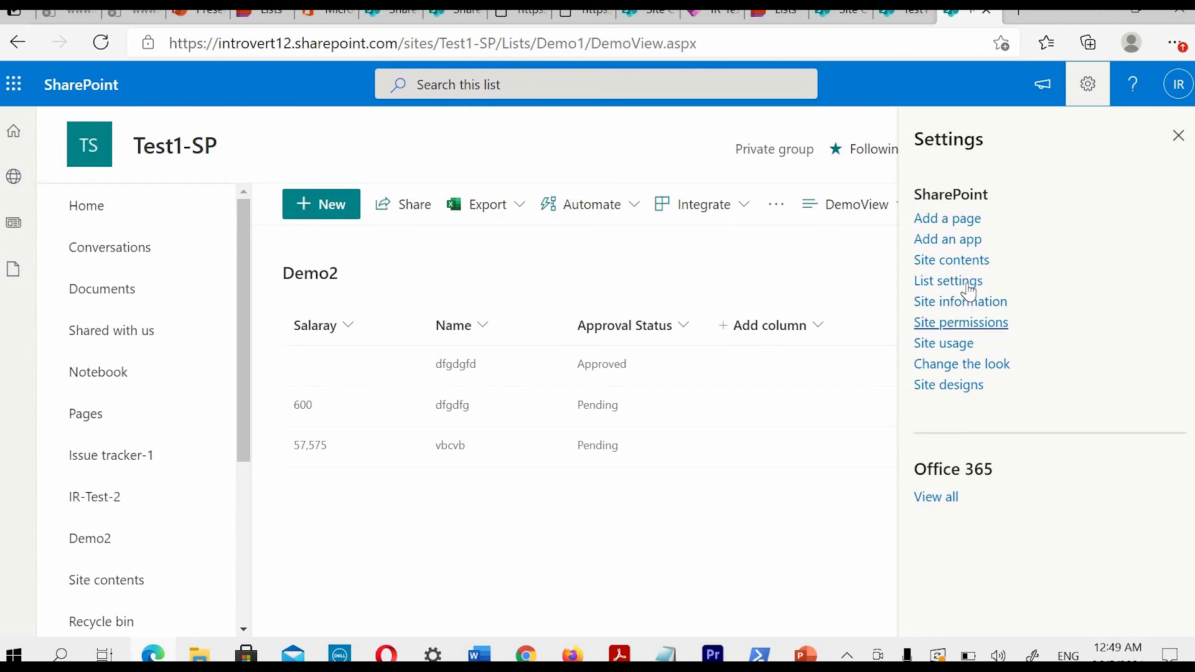
left_click(965, 287)
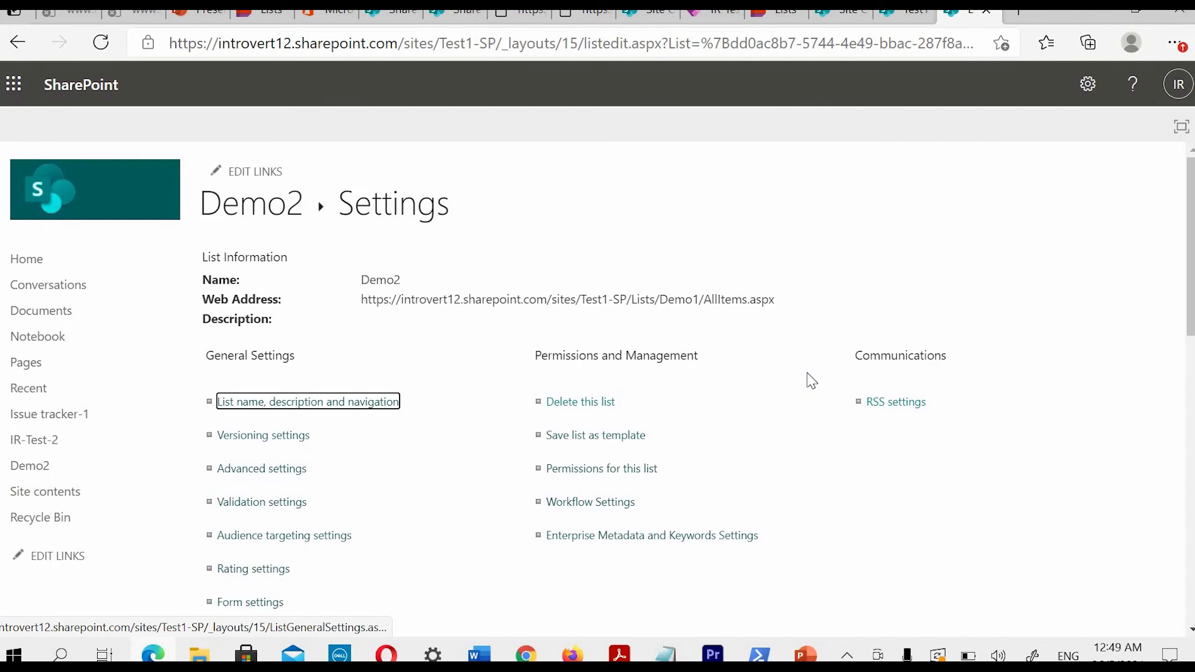
scroll(808, 378, "down", 10)
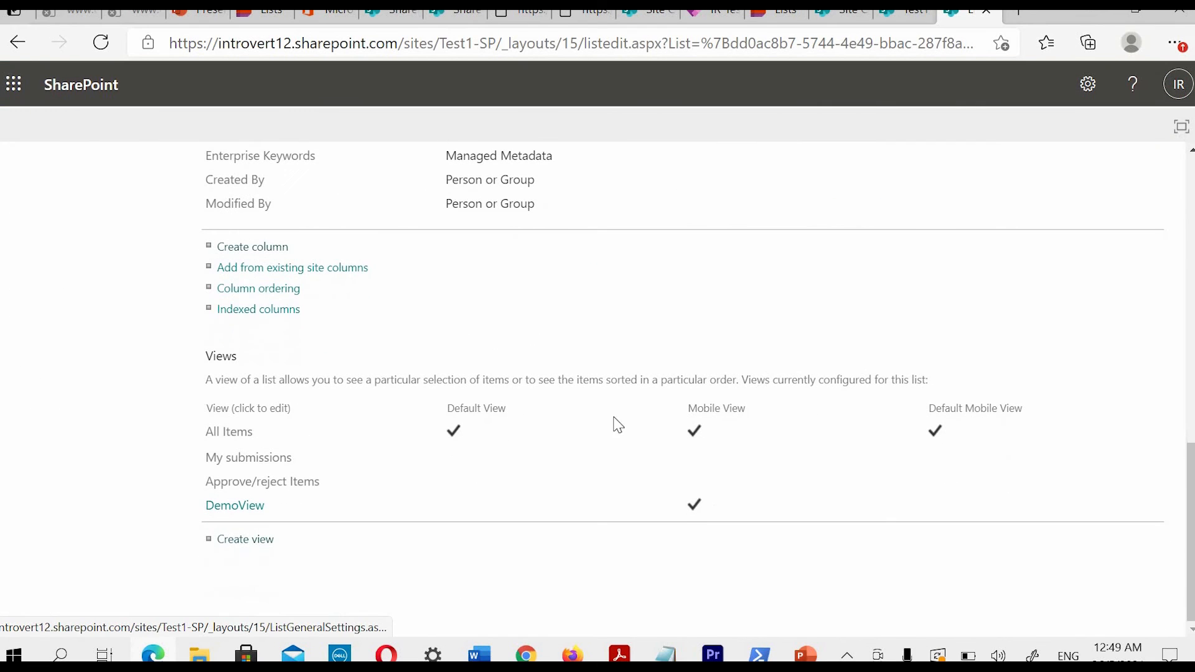
left_click(228, 514)
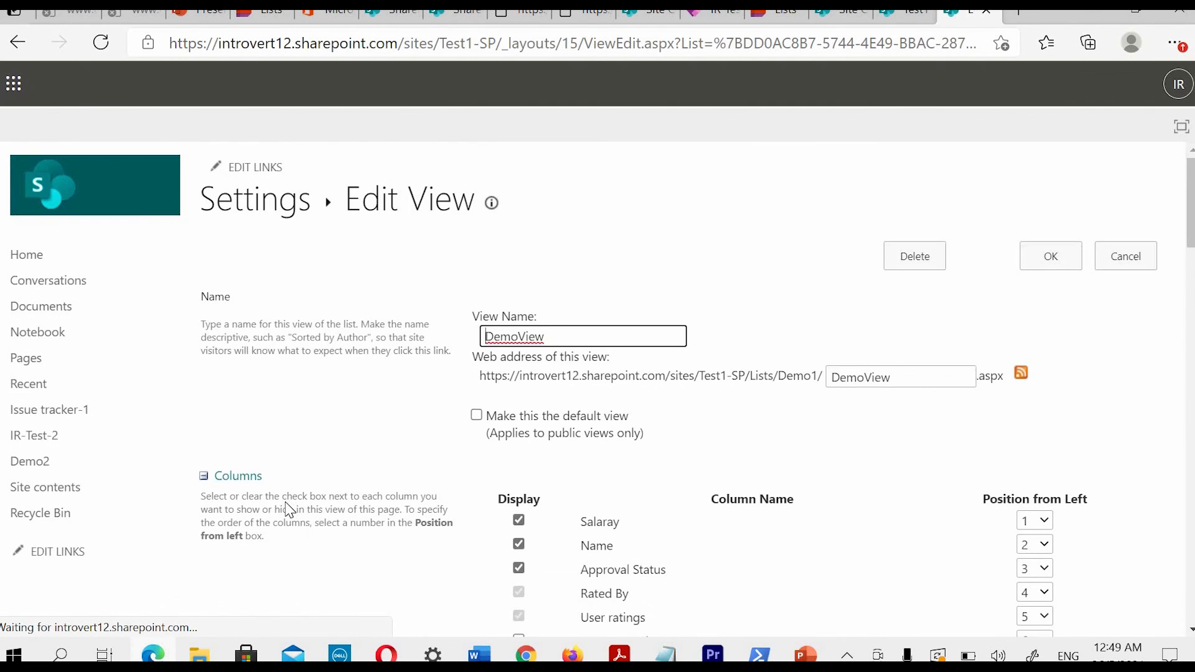
Step: Allow individual item checkboxes in DemoView's Tabular View settings and save the view
scroll(293, 502, "down", 15)
scroll(297, 507, "down", 9)
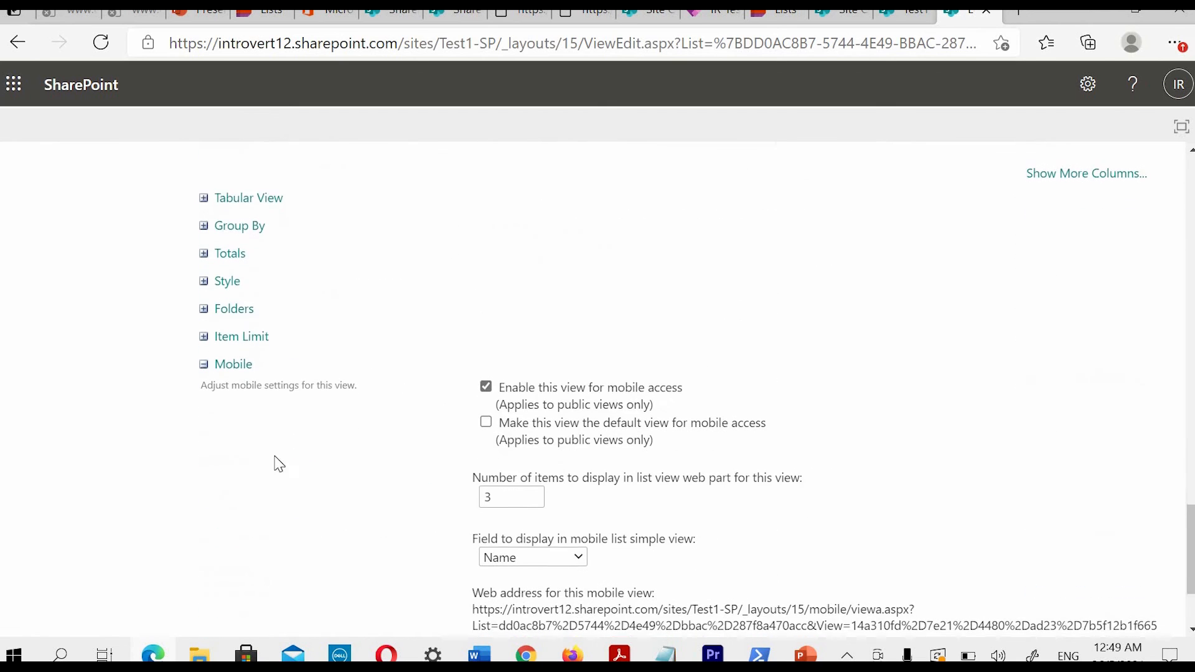
scroll(261, 404, "up", 2)
left_click(241, 344)
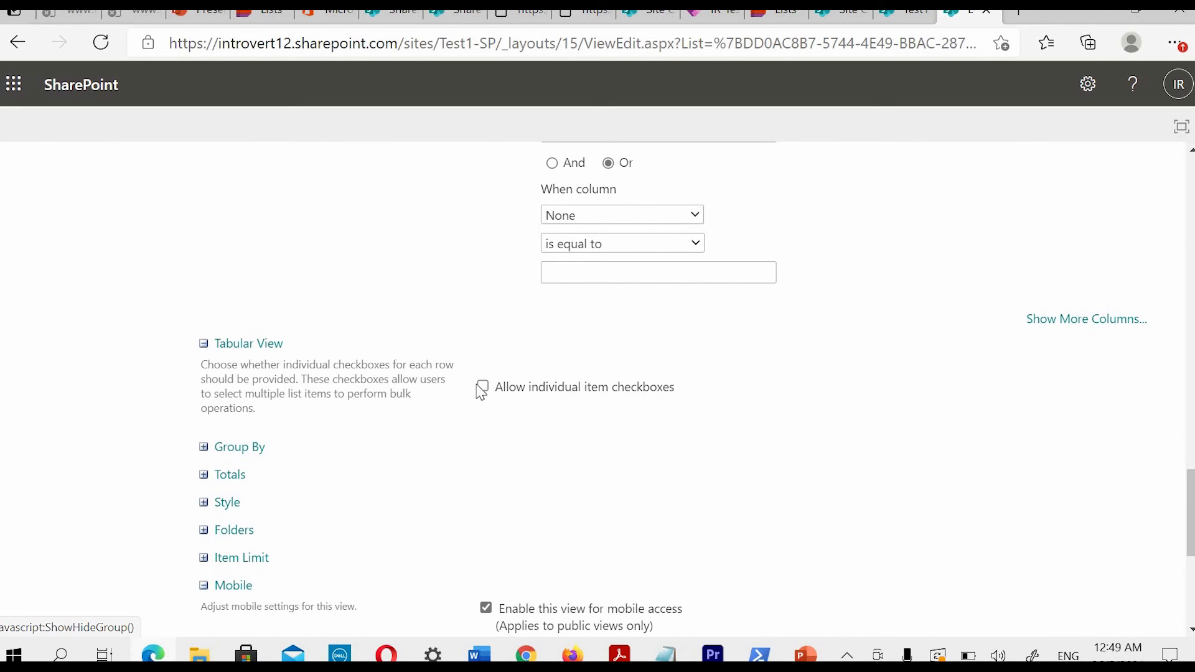
scroll(845, 408, "down", 6)
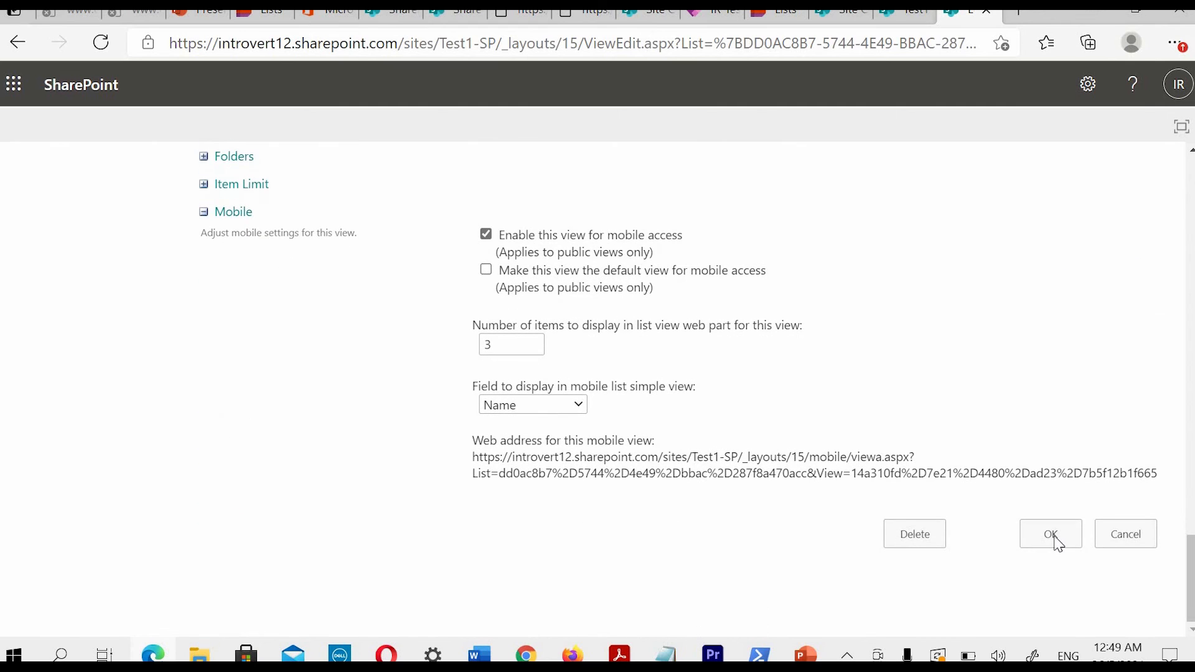
left_click(1054, 536)
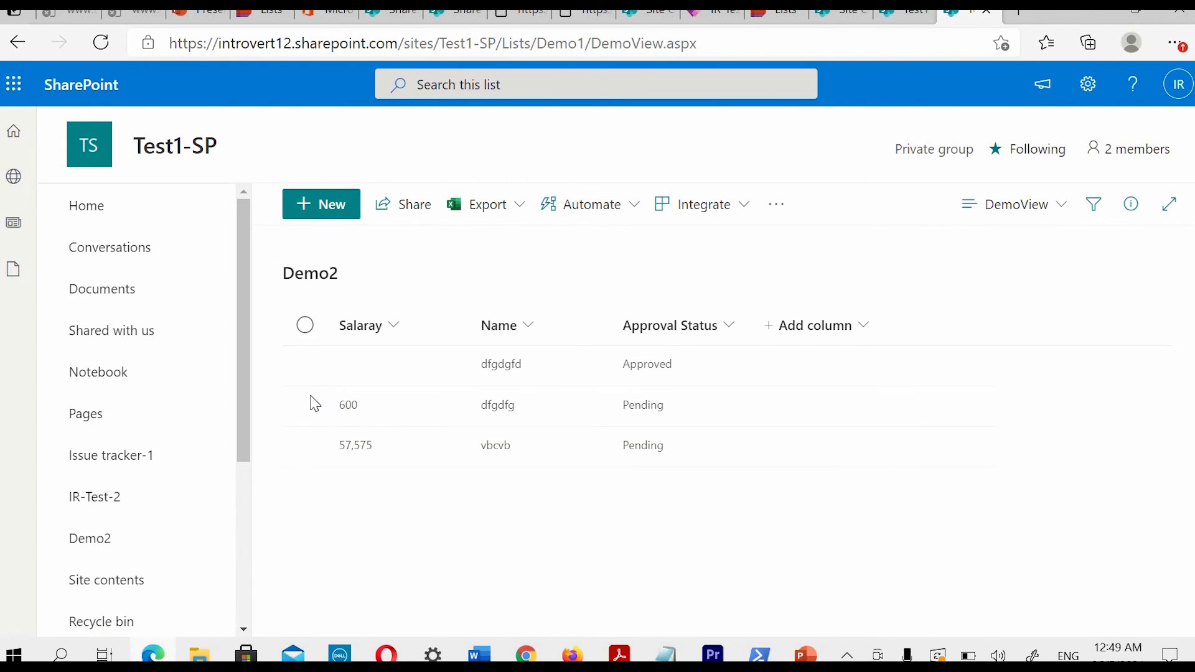
Step: Reopen the Demo2 list settings and open DemoView for editing again
left_click(1089, 87)
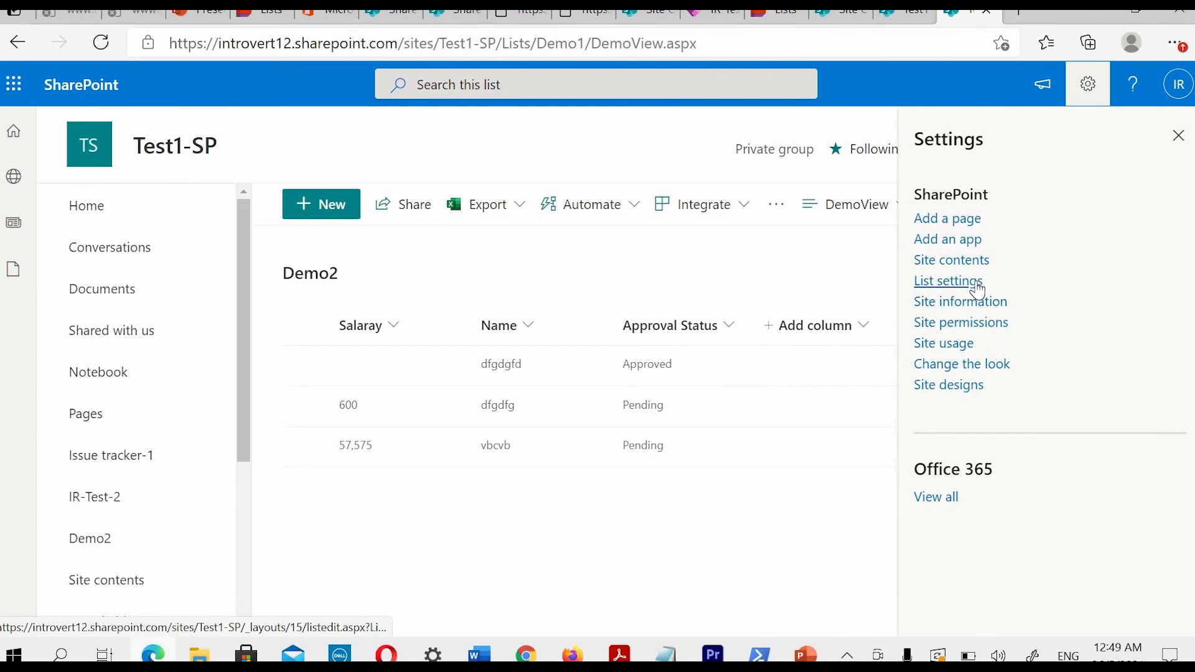
left_click(951, 281)
scroll(515, 498, "down", 10)
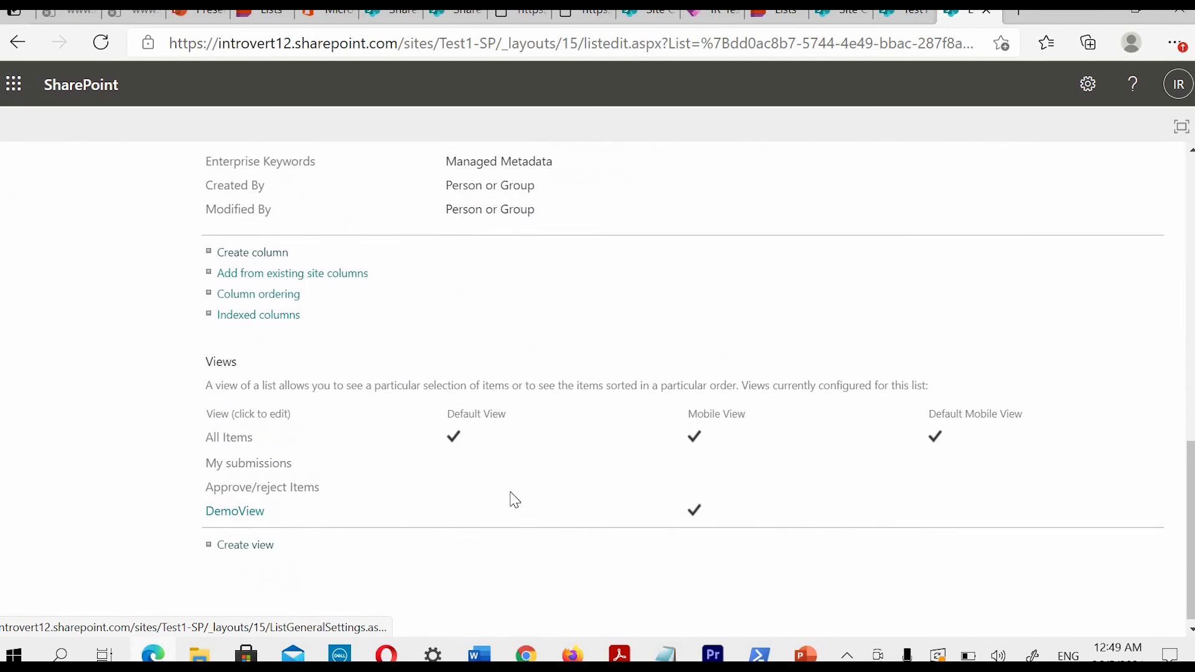
left_click(227, 506)
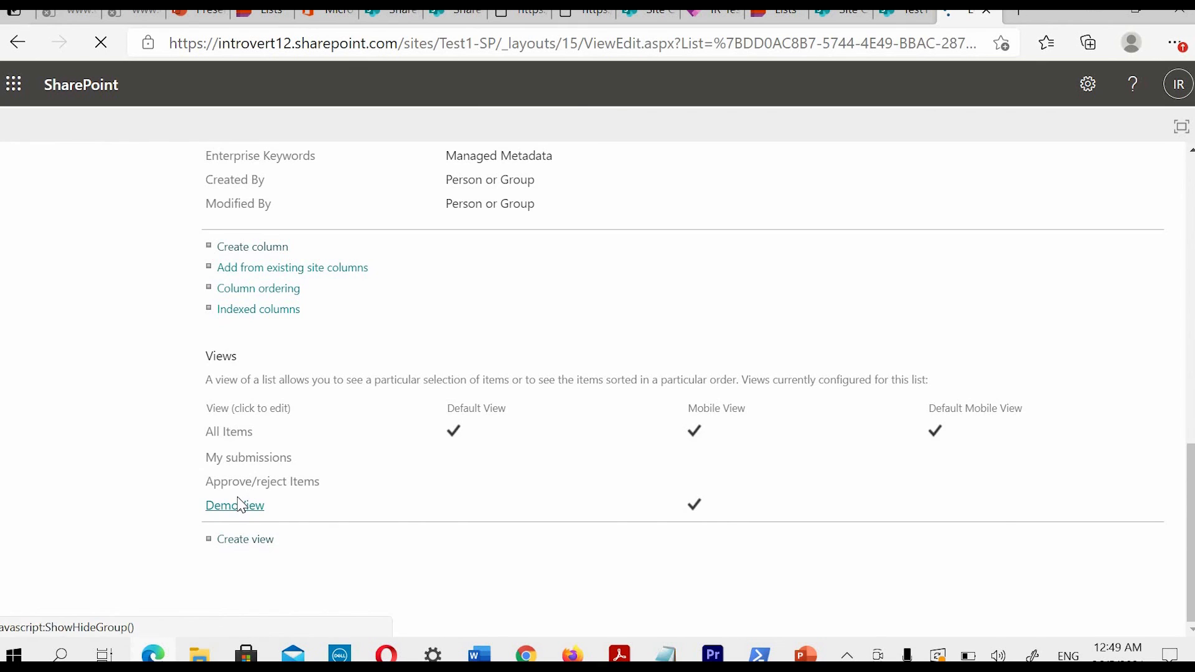
Step: Examine DemoView's Group By settings, including the columns available for first-level grouping, and collapse the section
scroll(348, 495, "down", 9)
scroll(365, 491, "down", 15)
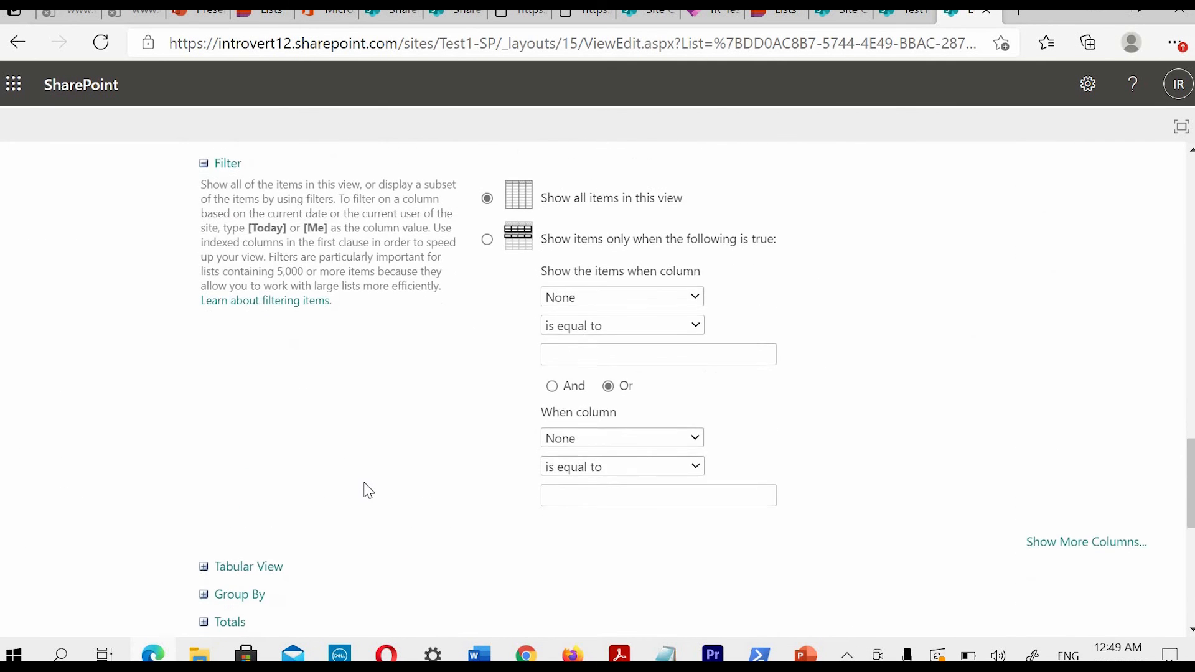
left_click(224, 299)
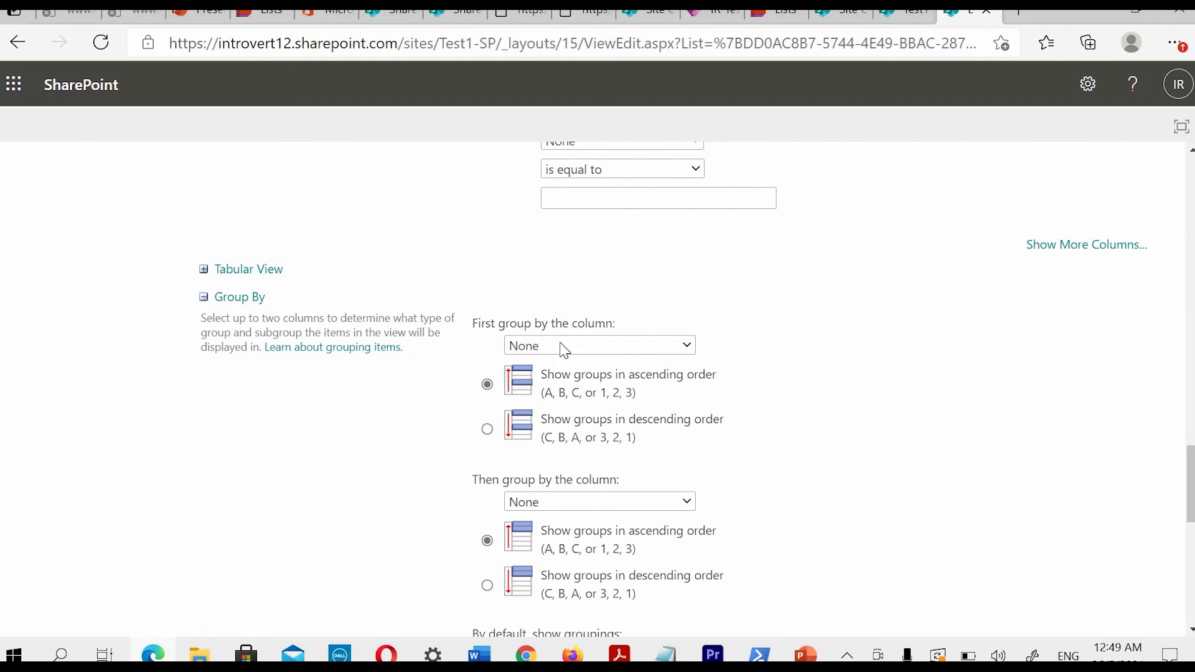
left_click(597, 354)
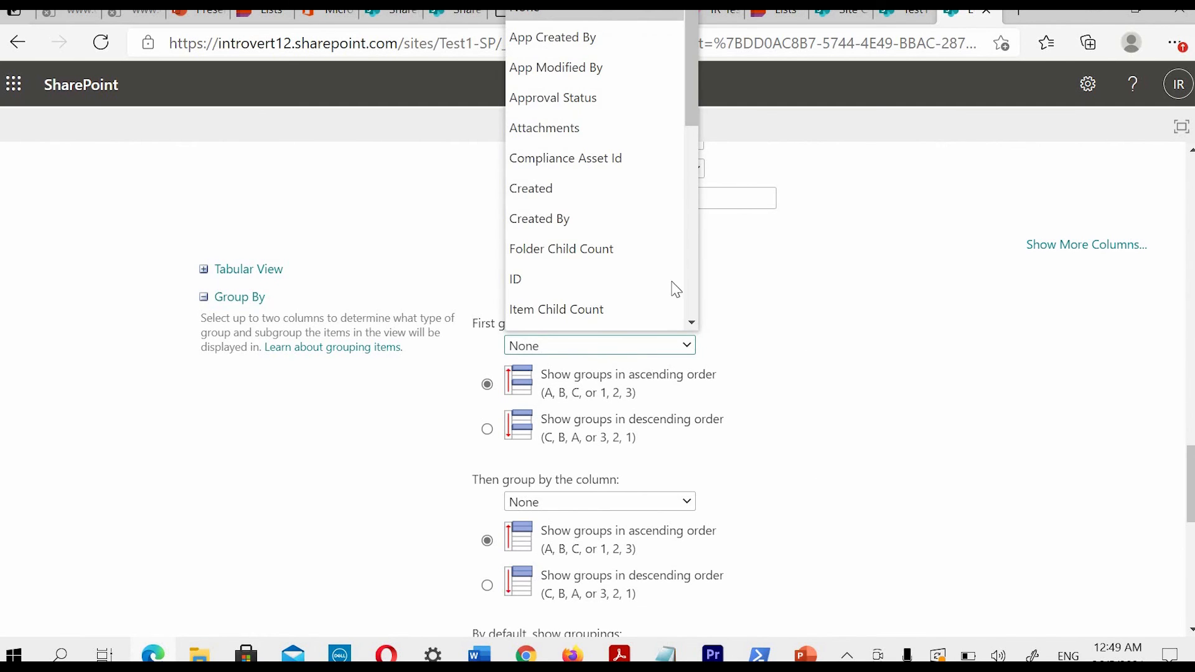
scroll(791, 317, "down", 2)
scroll(792, 330, "down", 1)
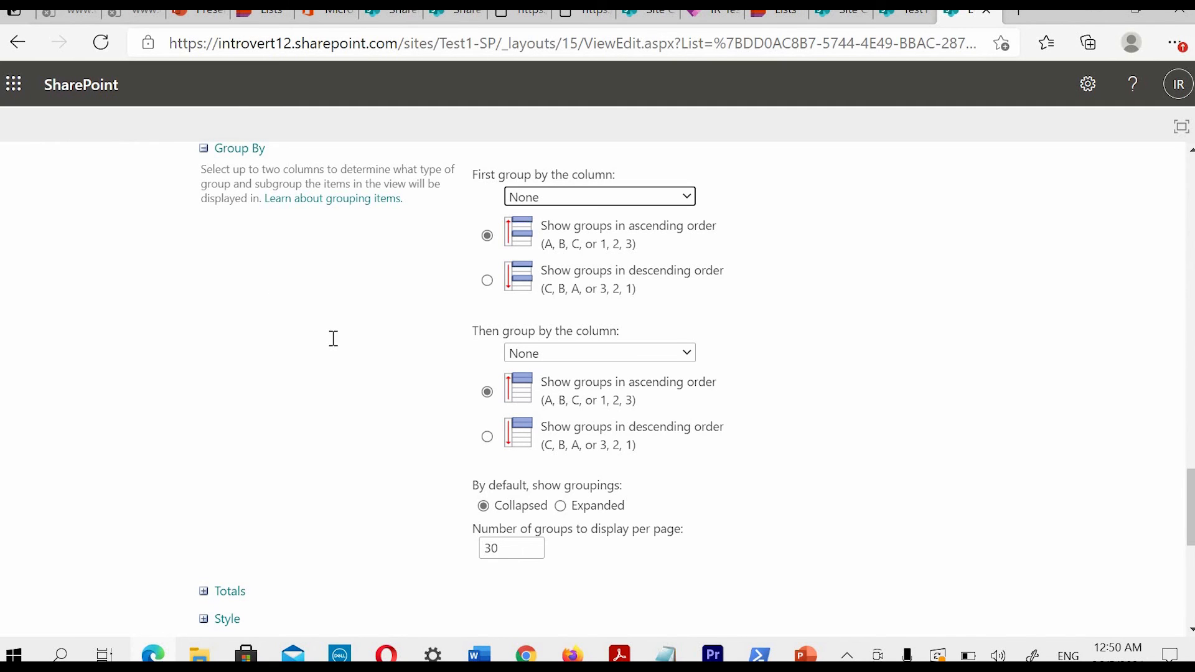
scroll(206, 345, "up", 2)
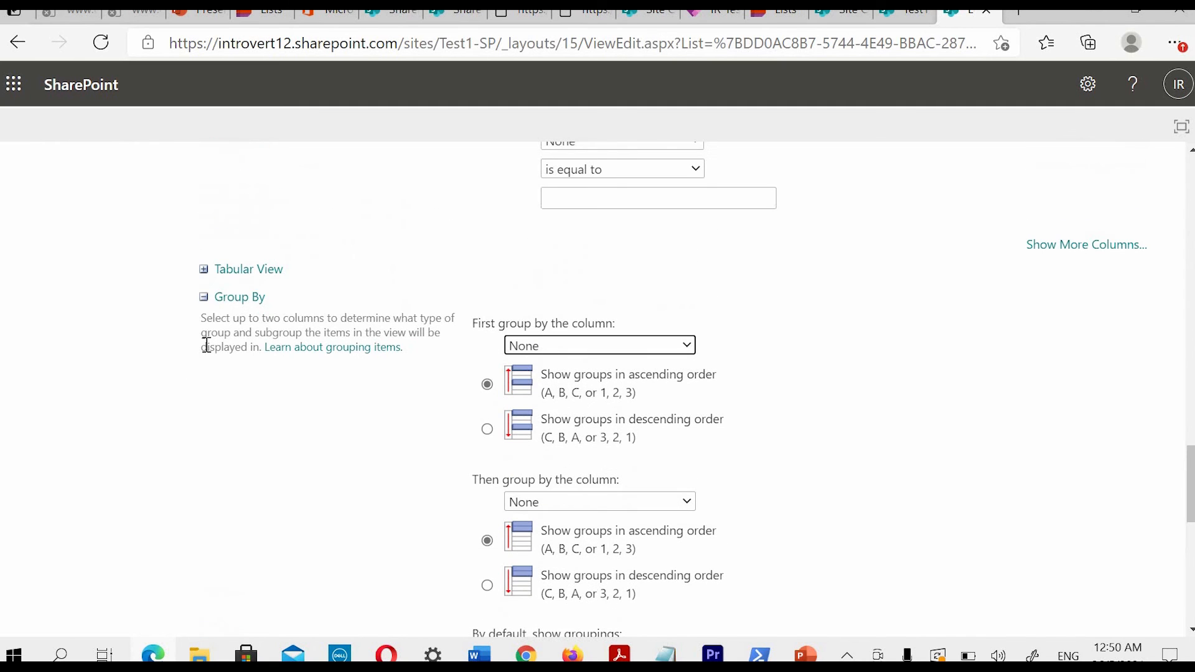
left_click(204, 297)
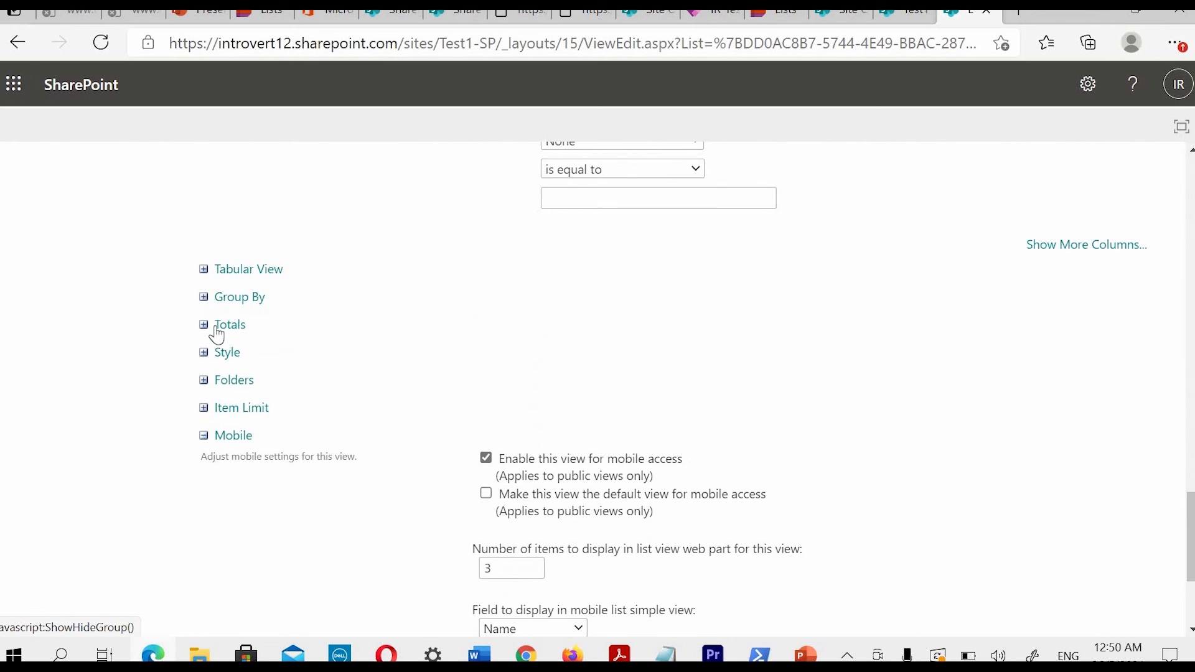
Step: Examine the Totals options for DemoView's columns and collapse the section
left_click(204, 324)
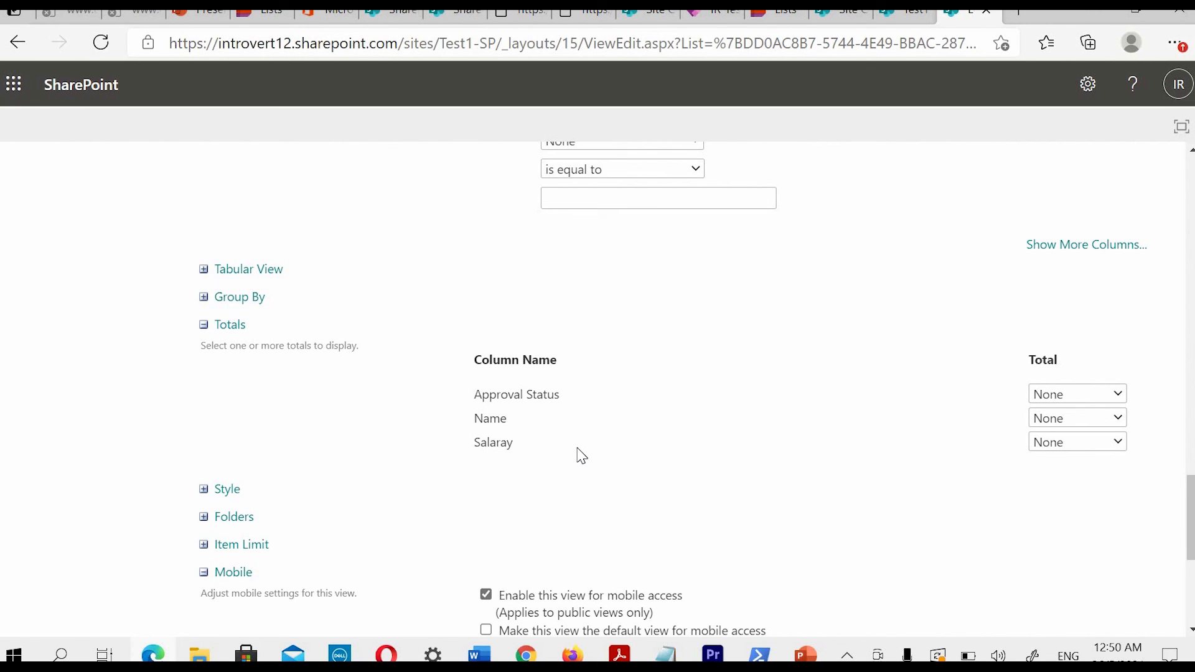
scroll(582, 456, "up", 1)
left_click(204, 400)
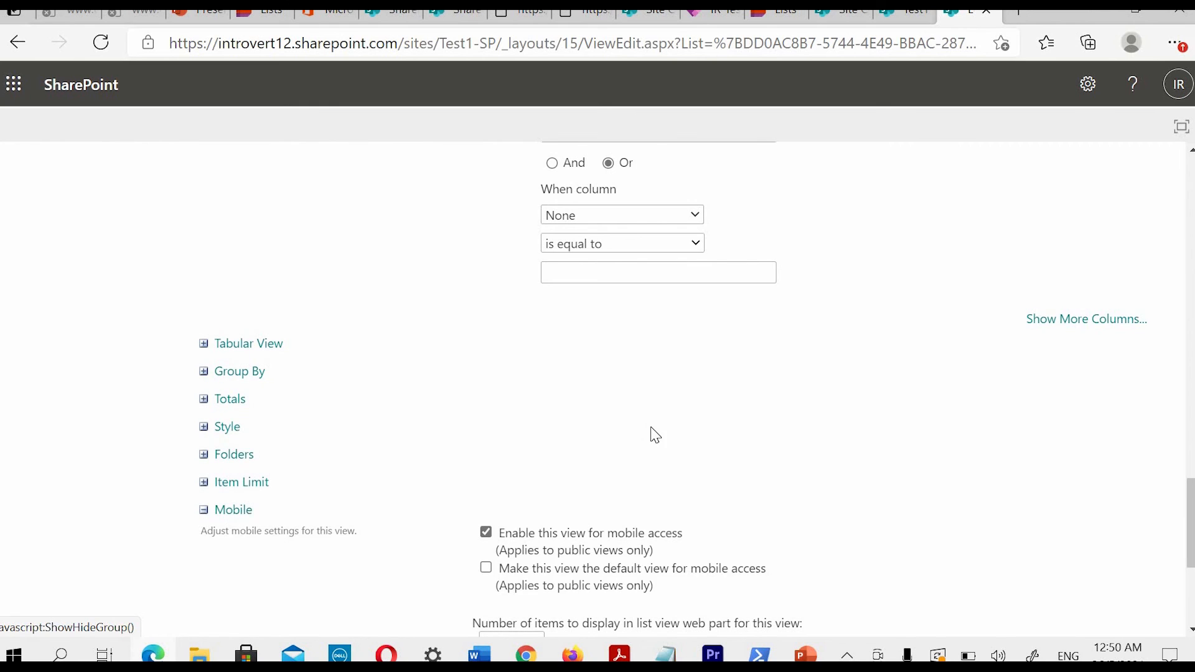
Step: Try the Newsletter, Boxed, and "Boxed, no labels" view styles for DemoView and collapse the Style section
scroll(555, 418, "down", 1)
left_click(550, 445)
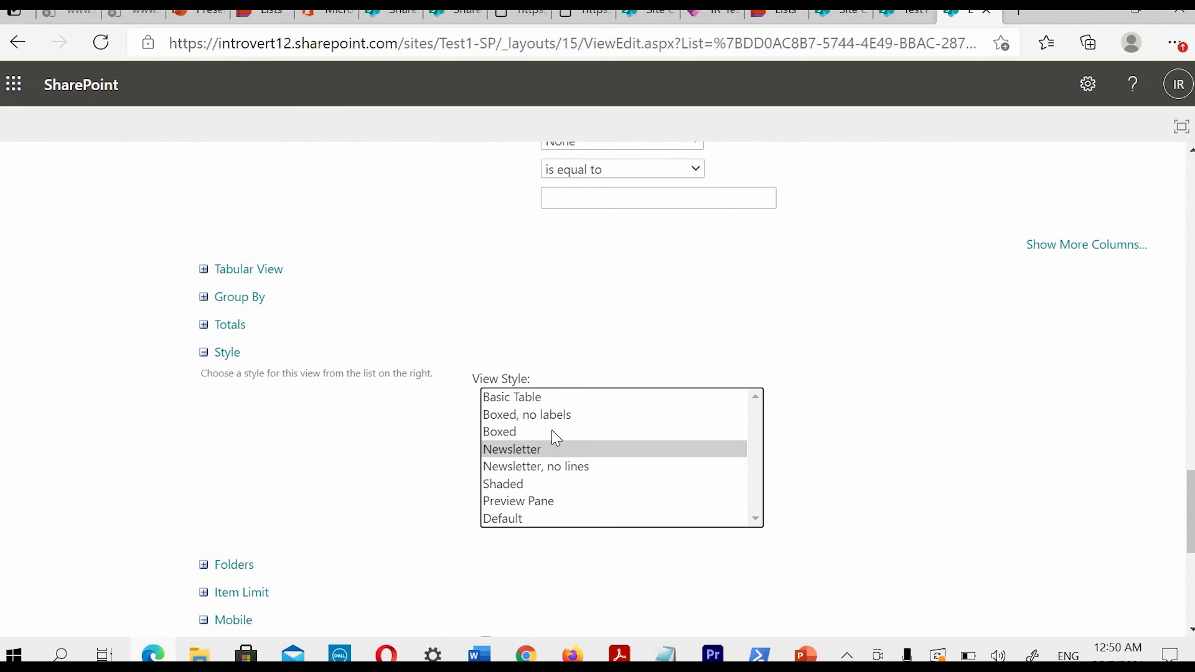
left_click(550, 429)
left_click(546, 413)
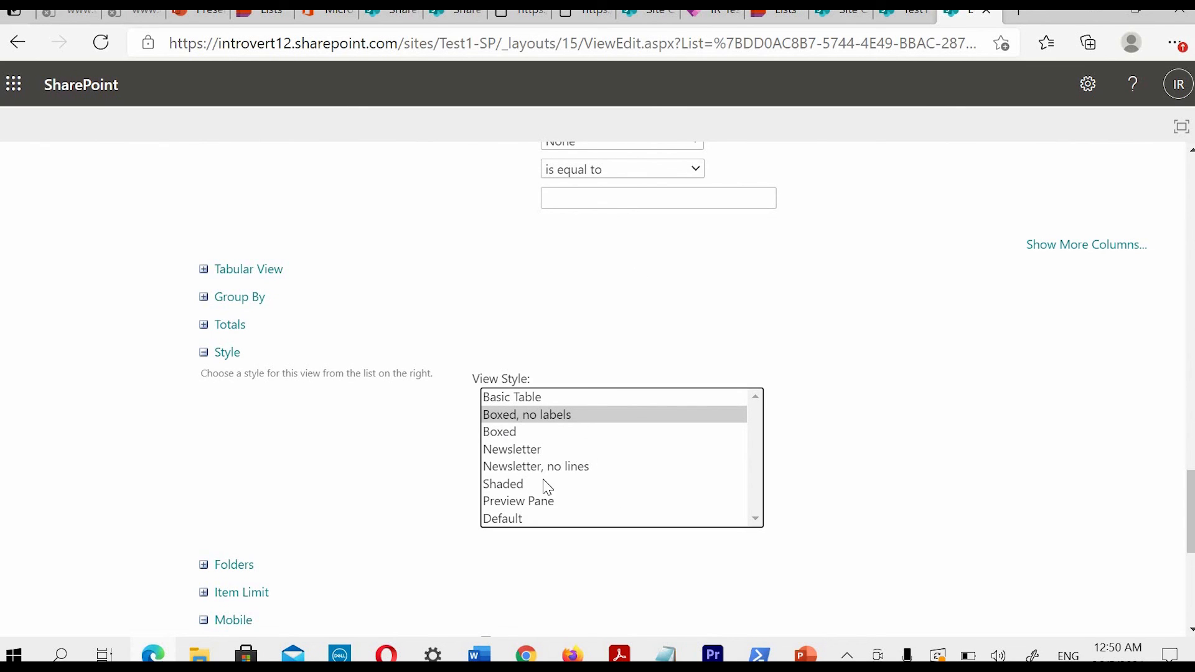
left_click(203, 352)
Step: Review DemoView's Folders and Item Limit options, comparing them with the items in the Demo2 list
left_click(203, 381)
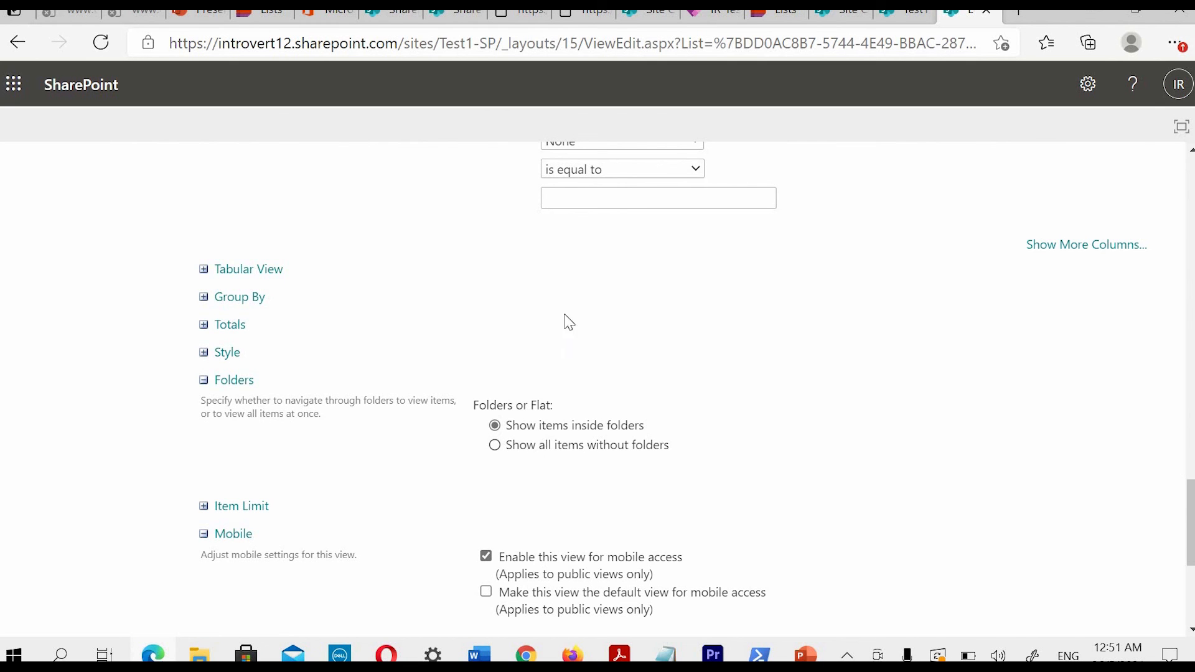
scroll(715, 373, "up", 10)
scroll(757, 330, "down", 15)
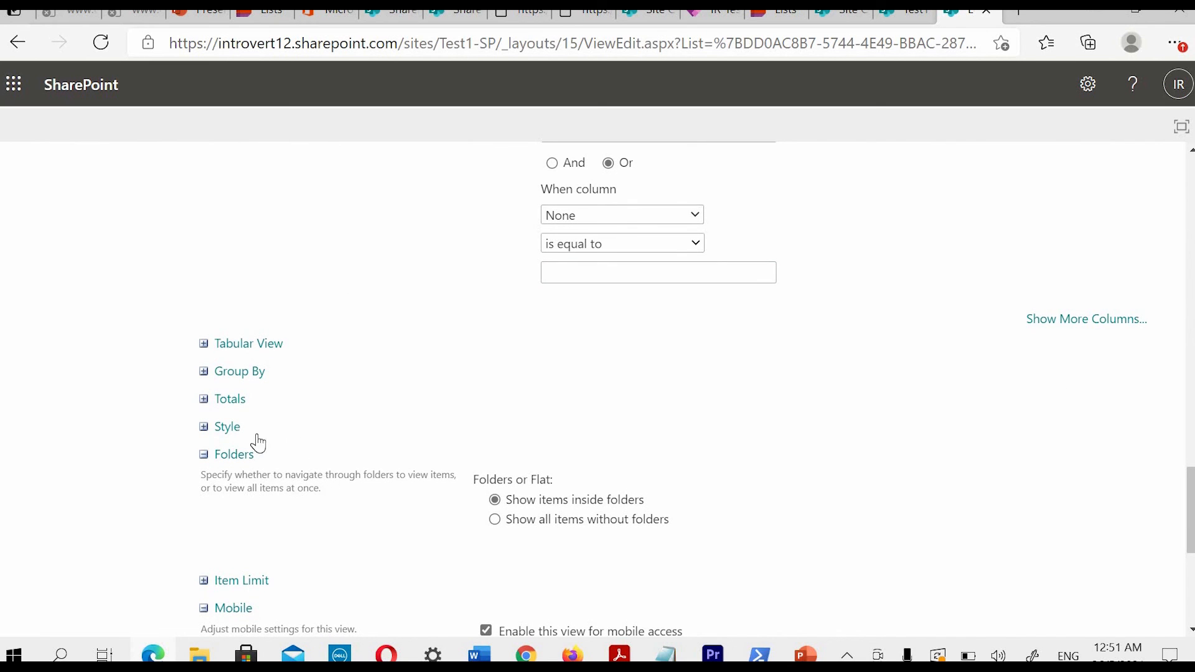
scroll(211, 441, "down", 2)
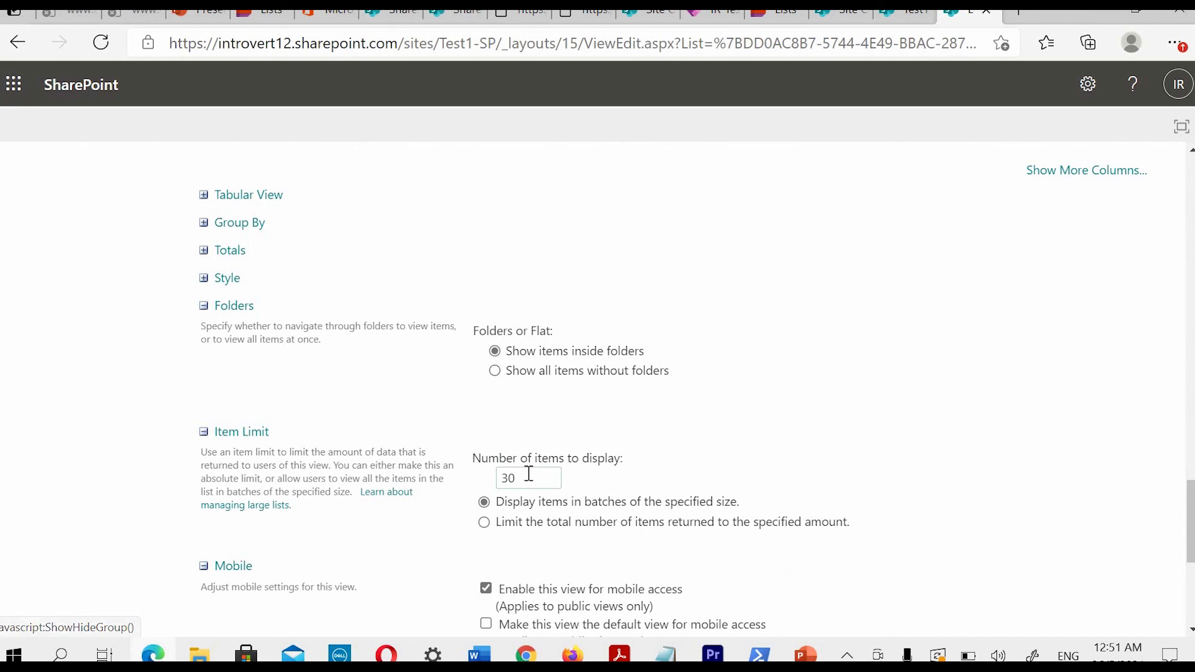
left_click(905, 18)
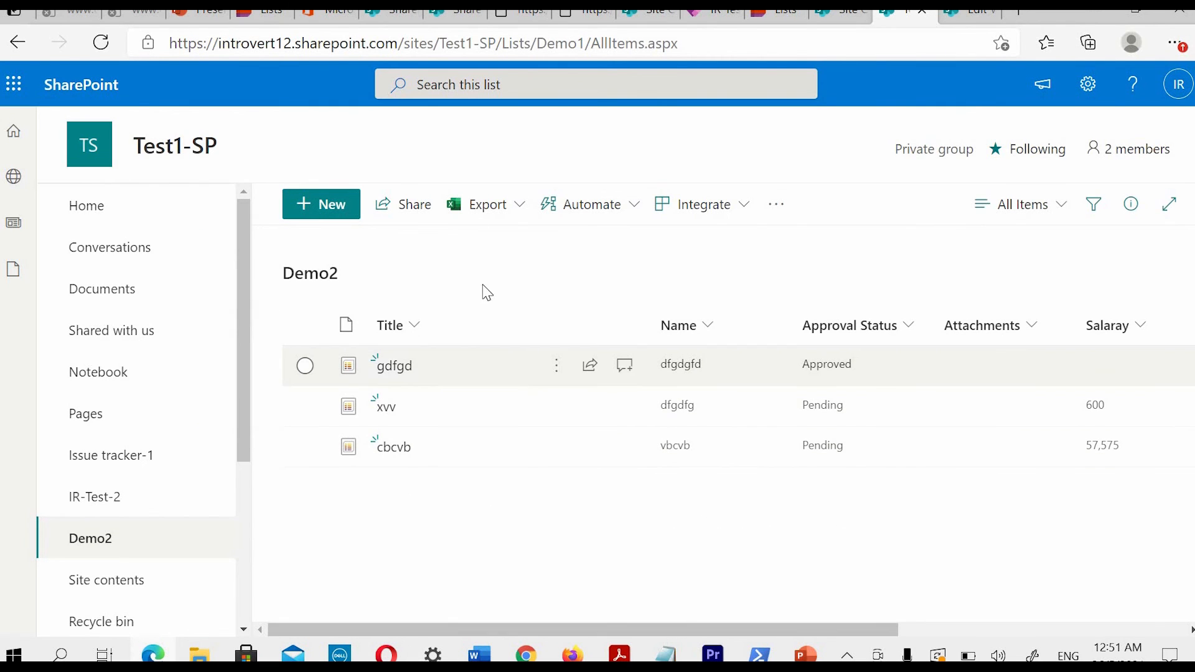
left_click(956, 12)
Step: Review DemoView's number of items to display and Mobile settings, then leave the view editor without saving
left_click(536, 476)
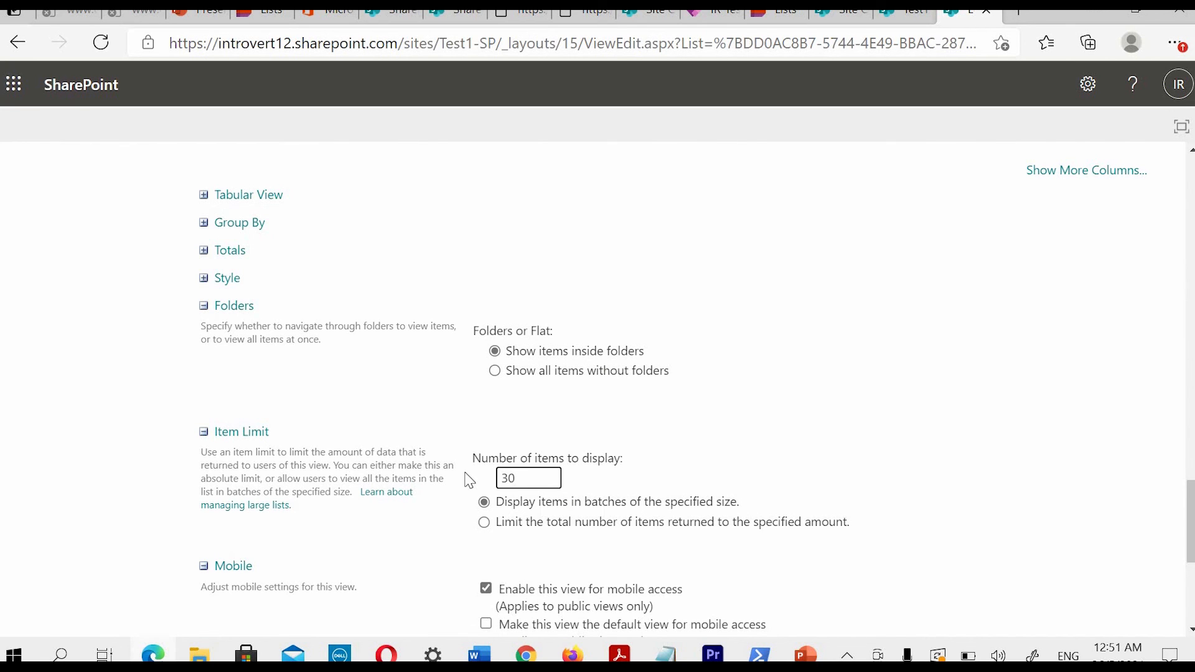
key("ctrl+a")
key("ctrl+a")
scroll(467, 400, "down", 3)
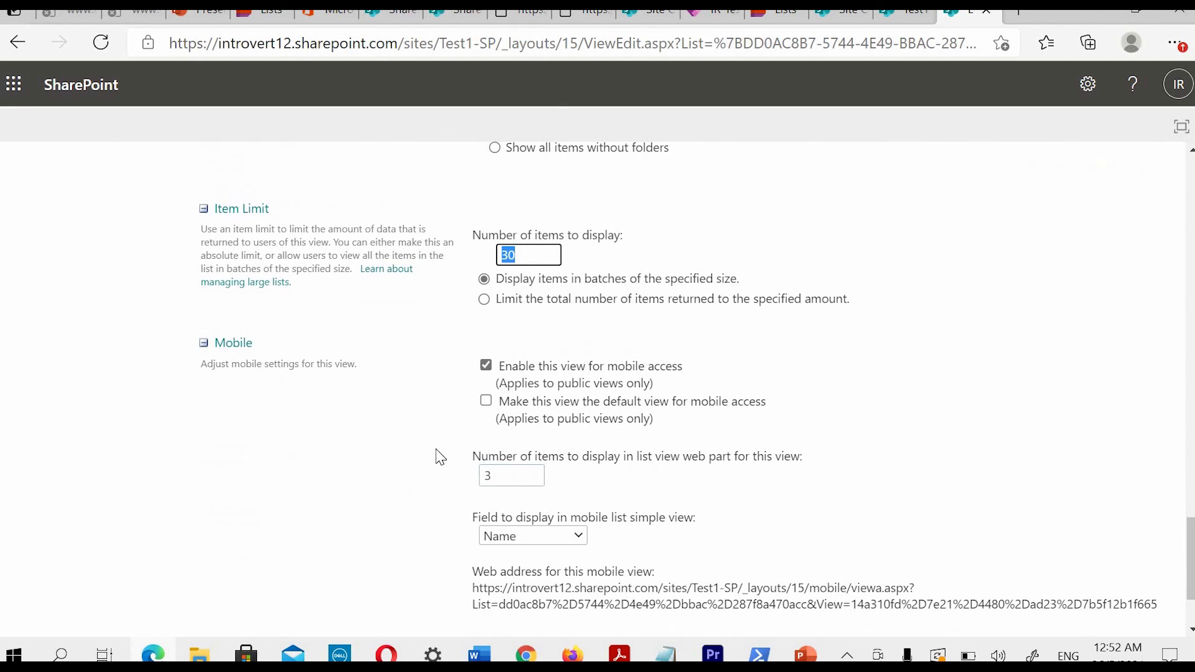
left_click(211, 342)
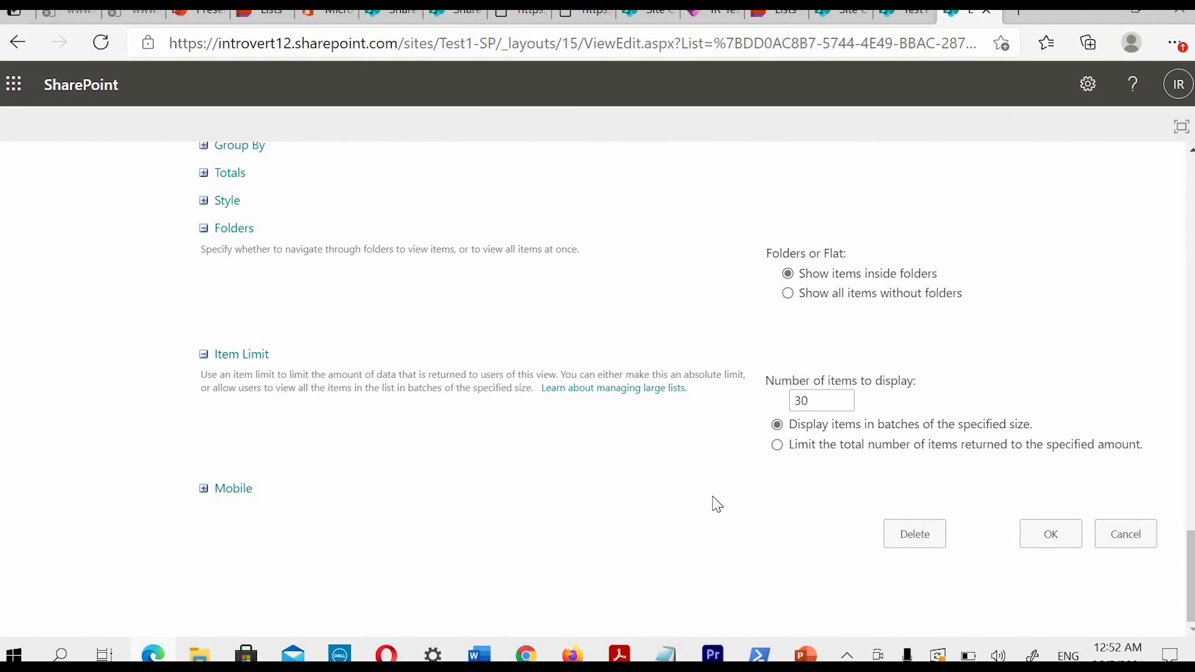
left_click(1147, 546)
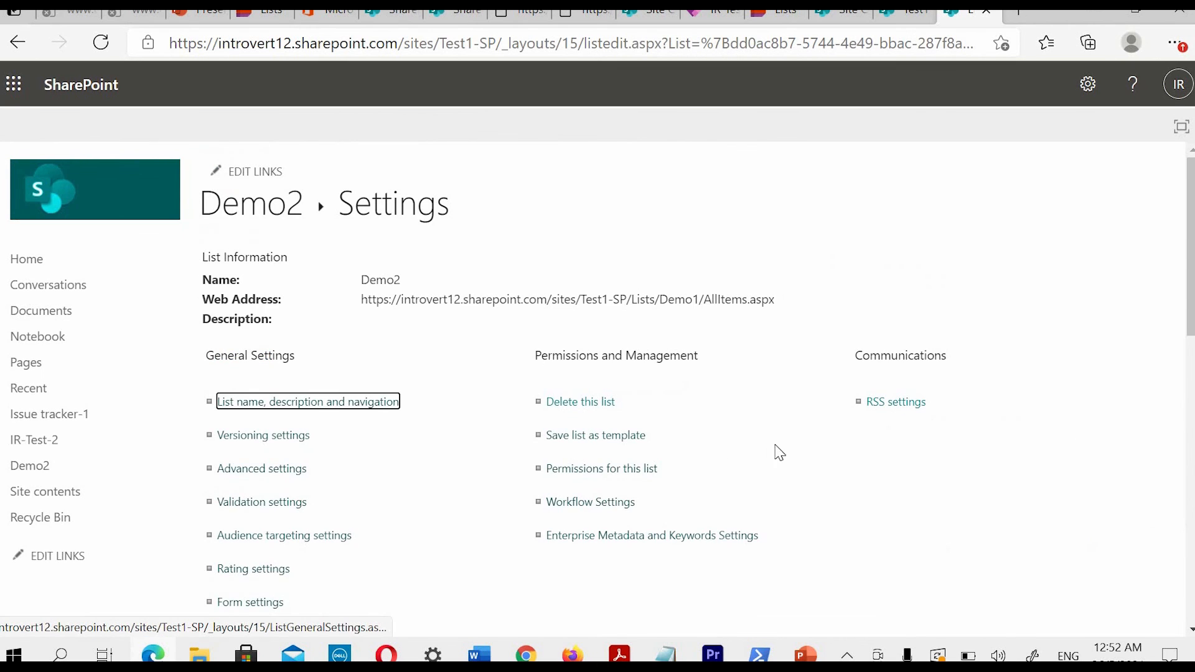
Step: Review the Demo2 list settings and open the list's form settings
scroll(780, 452, "down", 15)
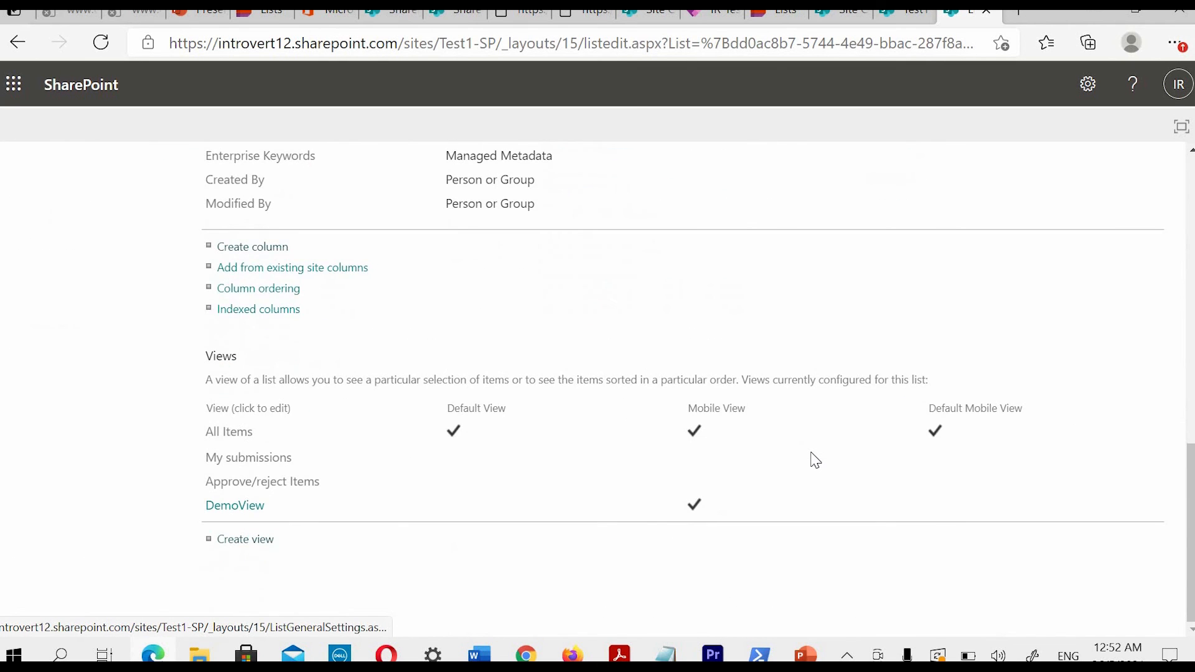
scroll(813, 460, "up", 15)
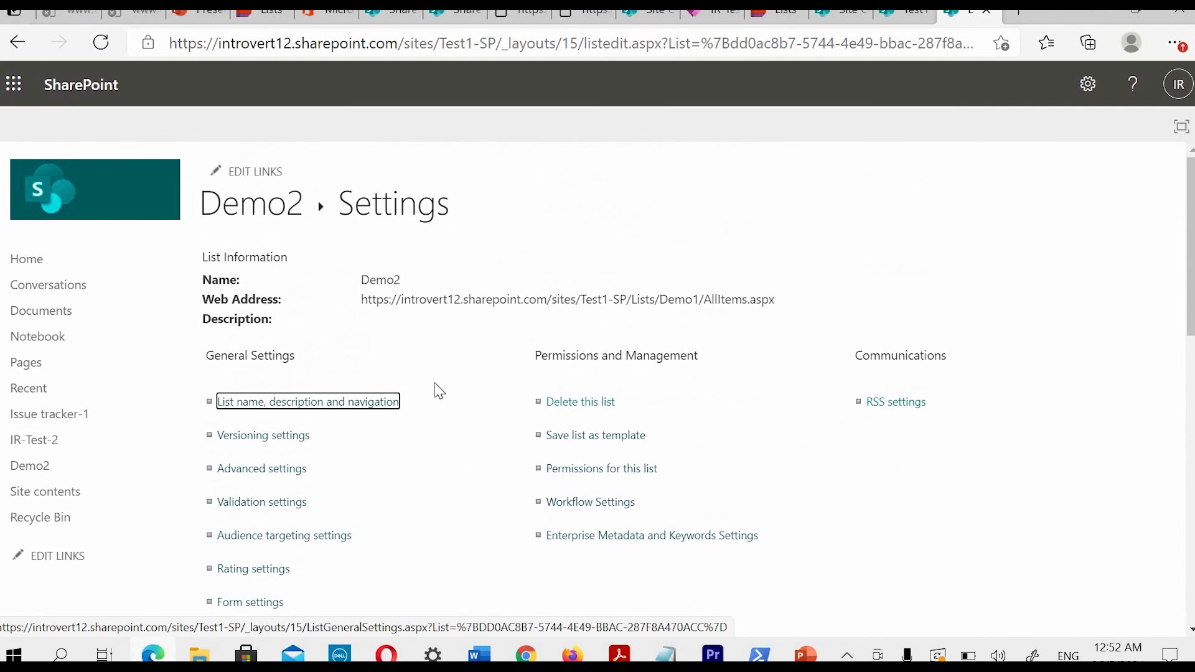
scroll(305, 513, "down", 1)
left_click(243, 528)
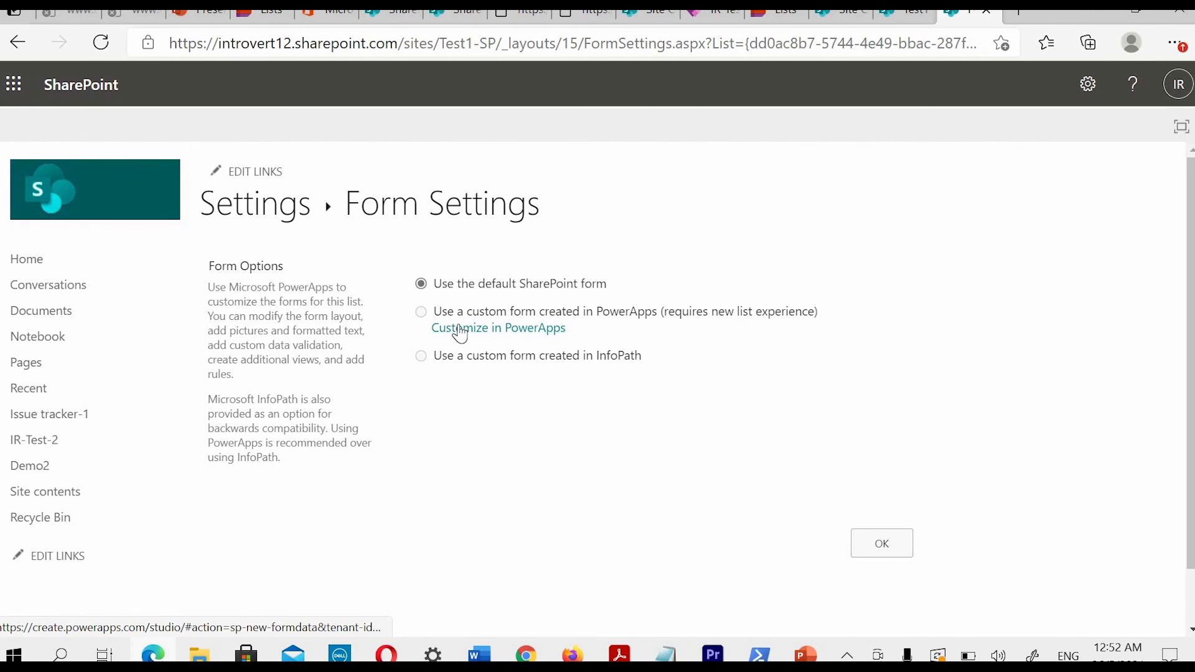
Step: Start customizing the Demo2 form in PowerApps, getting started with United States as the country/region
left_click(486, 330)
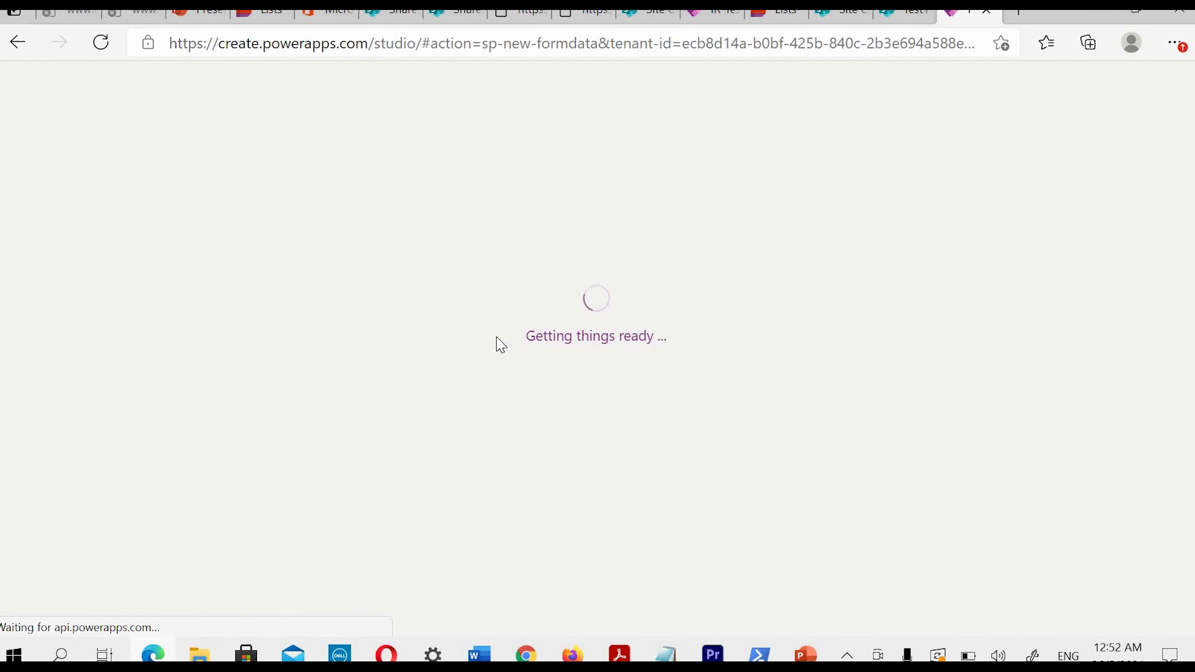
left_click(480, 450)
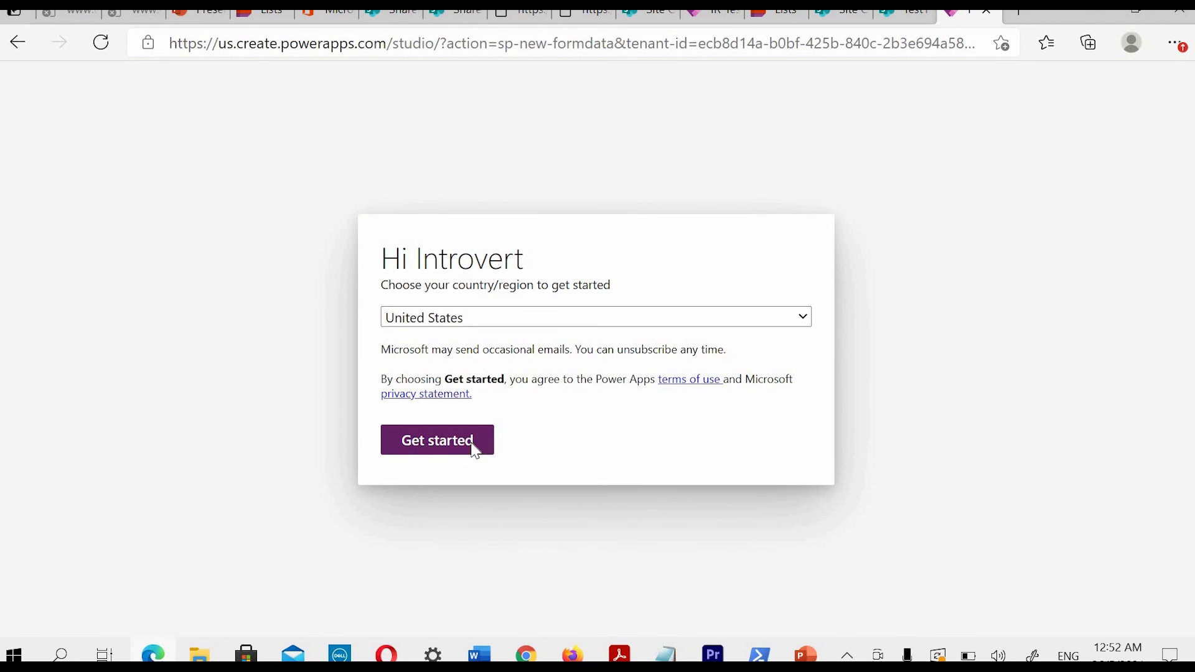
left_click(475, 449)
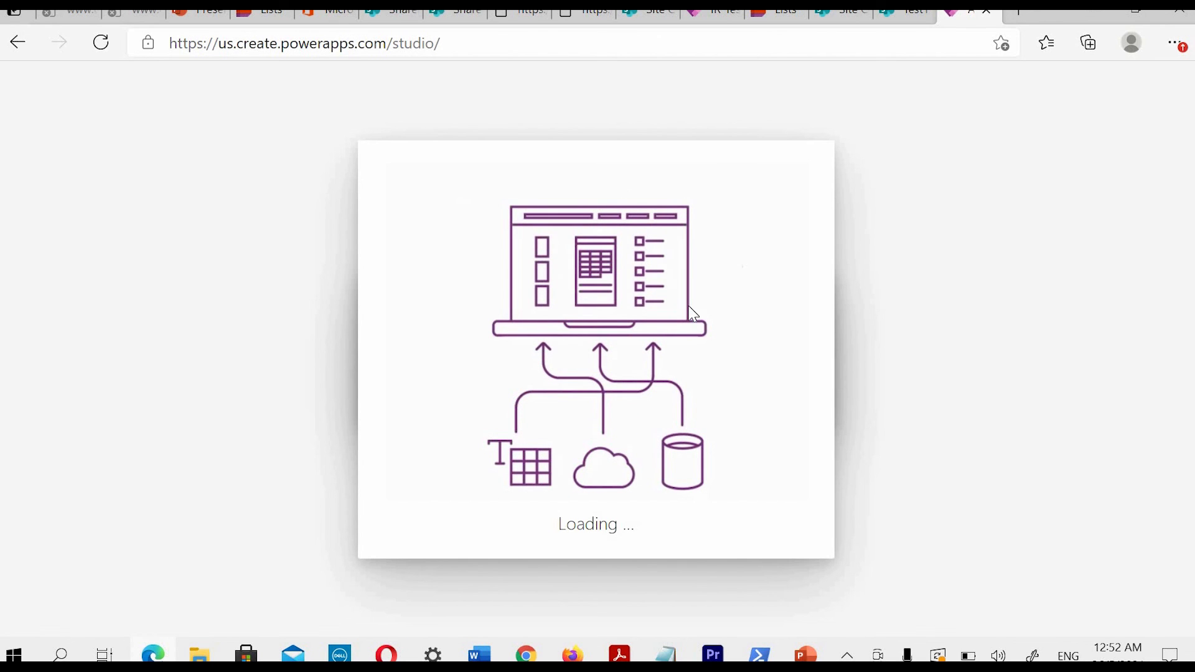
Step: View the default new item form of the Demo2 list, close it without saving and return to Power Apps
left_click(902, 17)
left_click(313, 201)
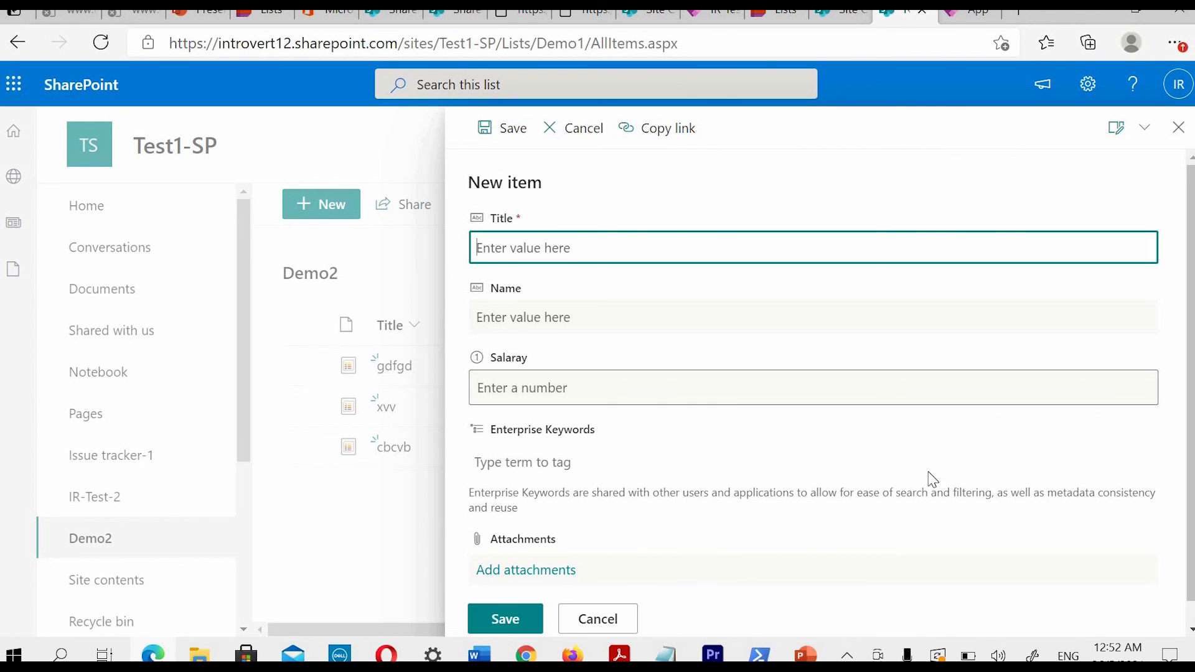
left_click(1170, 140)
left_click(963, 13)
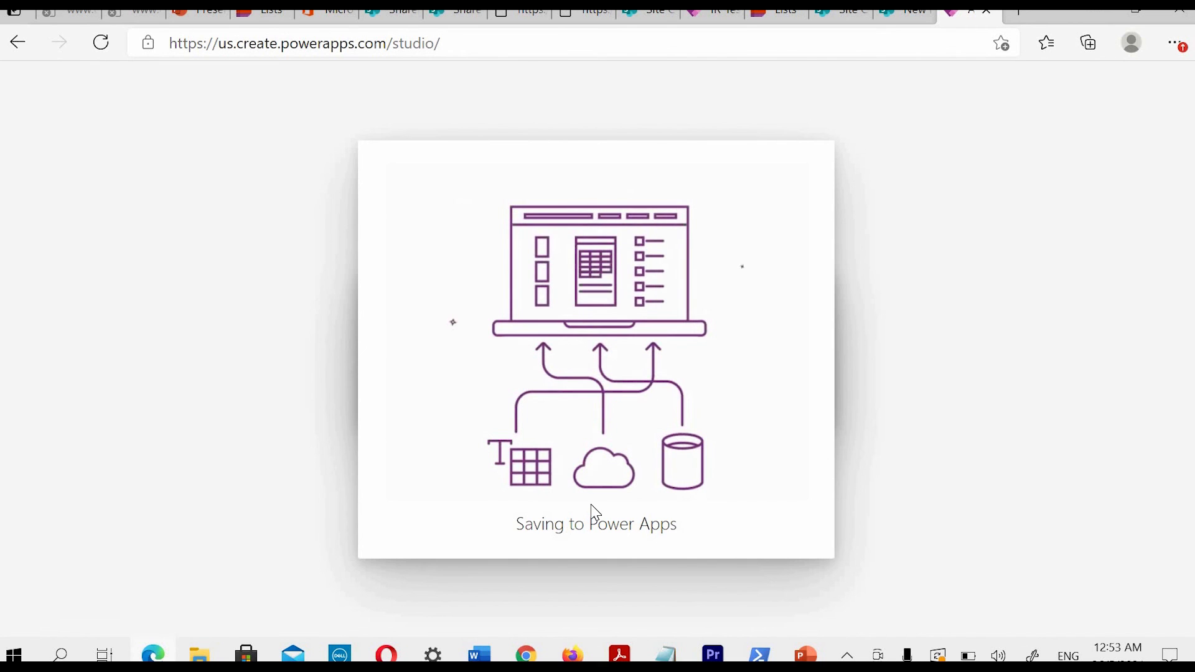
left_click(891, 20)
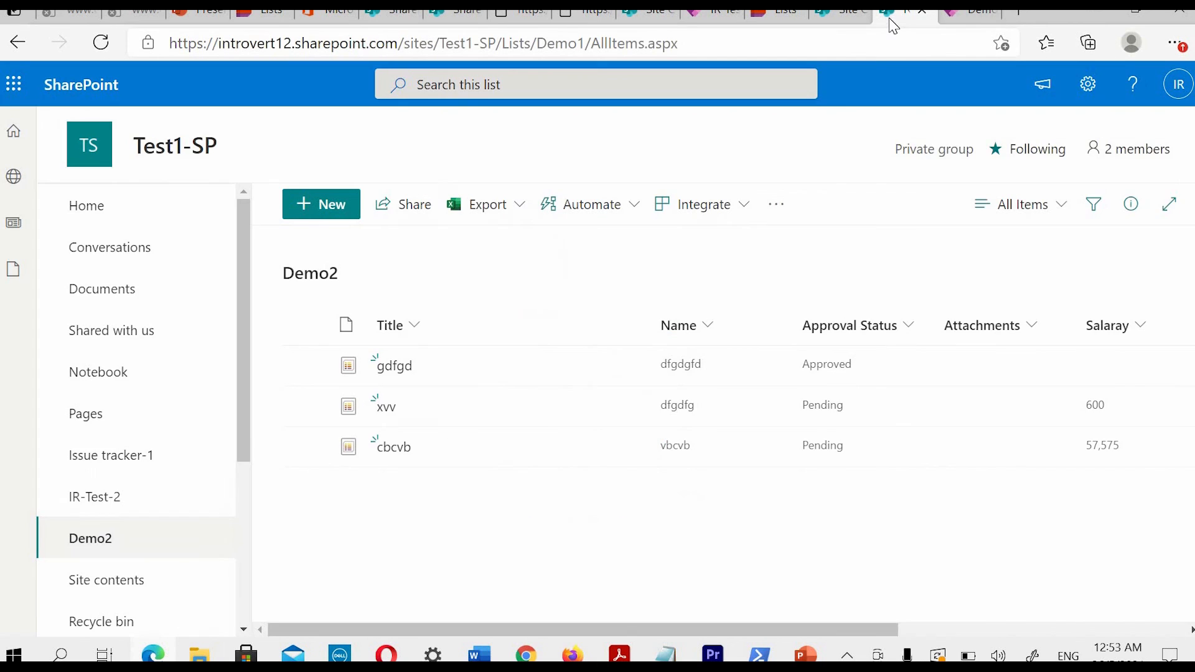
left_click(963, 19)
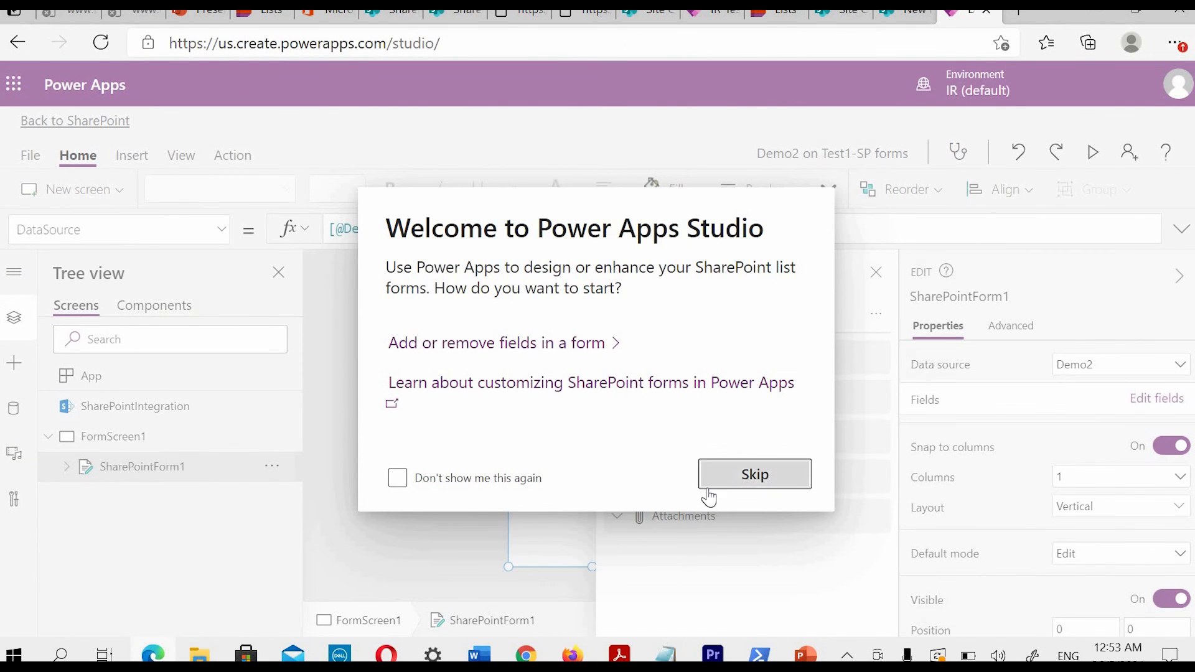
Step: Skip the Power Apps Studio welcome dialog, select FormScreen1 and collapse SharePointForm1 beneath it
left_click(709, 496)
left_click(549, 516)
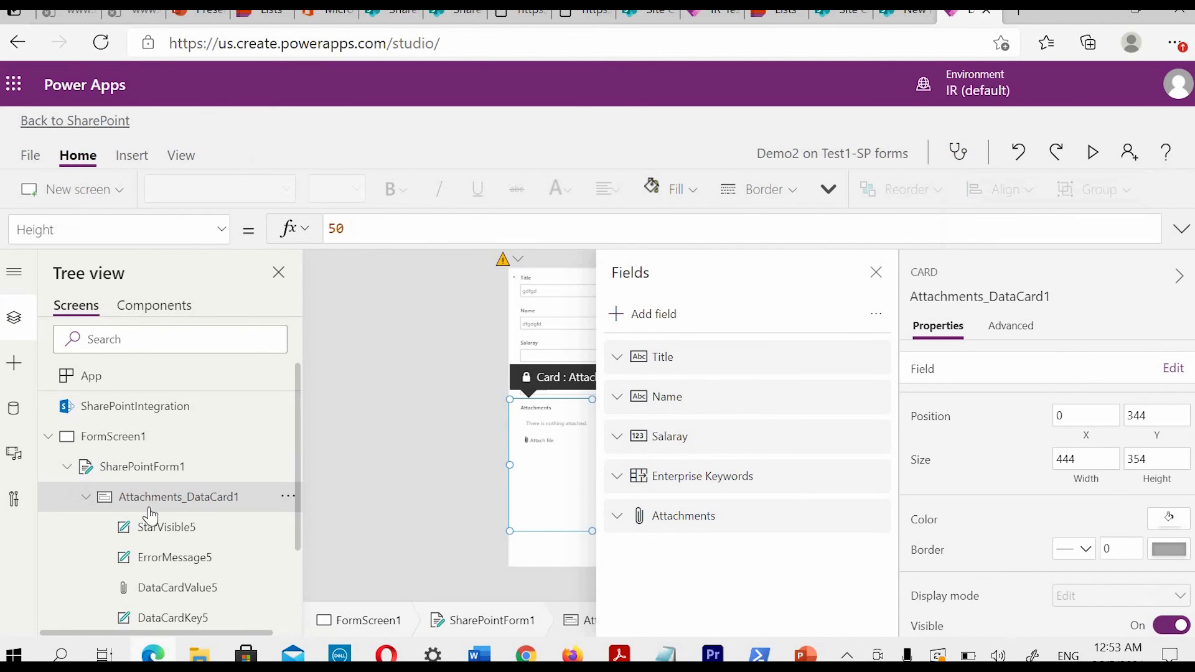
left_click(91, 439)
left_click(66, 466)
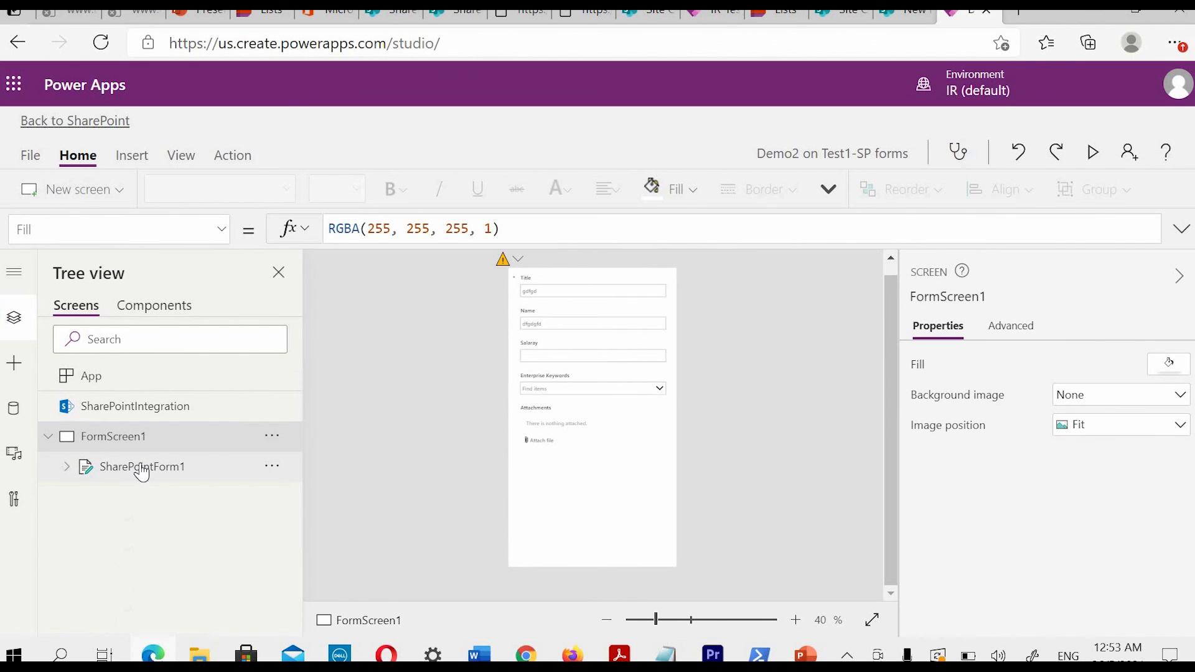
Step: Expand SharePointForm1 and inspect its Attachments, Enterprise Keywords and Salaray data cards
left_click(75, 473)
left_click(119, 501)
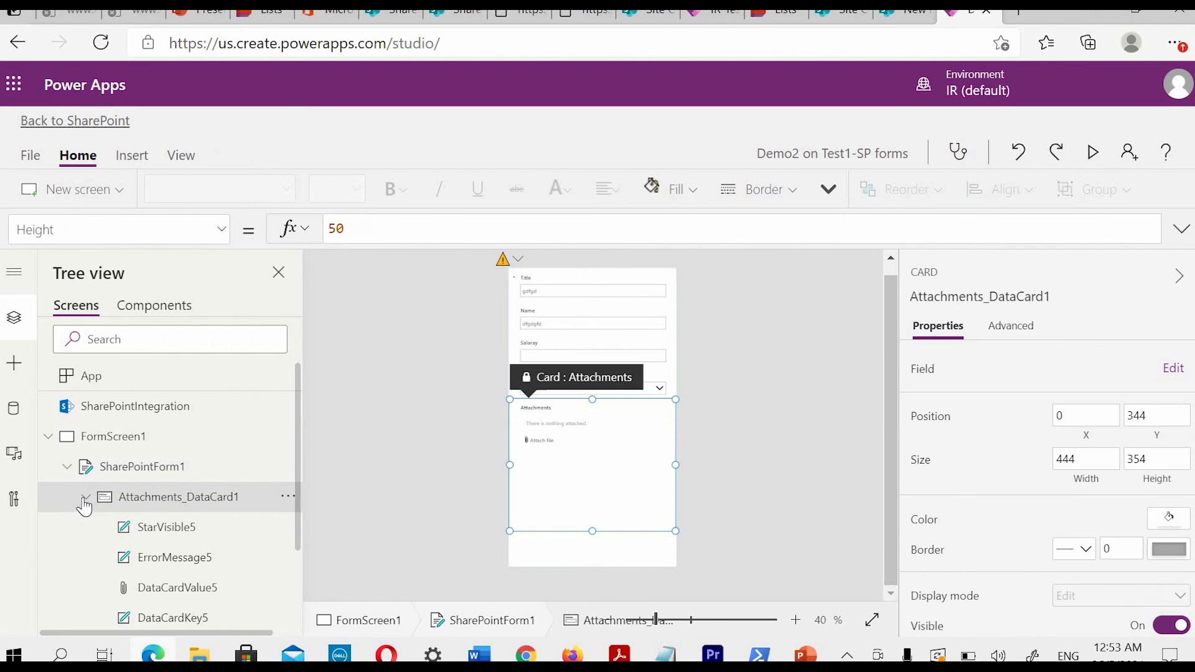
left_click(85, 497)
left_click(167, 536)
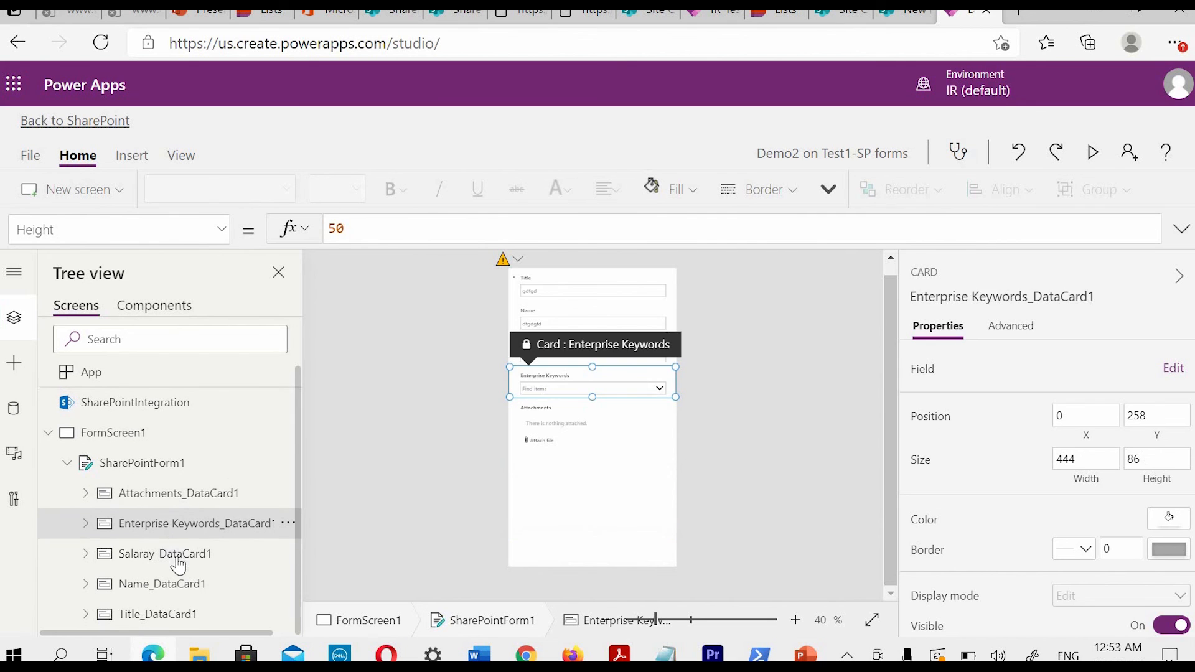
left_click(173, 554)
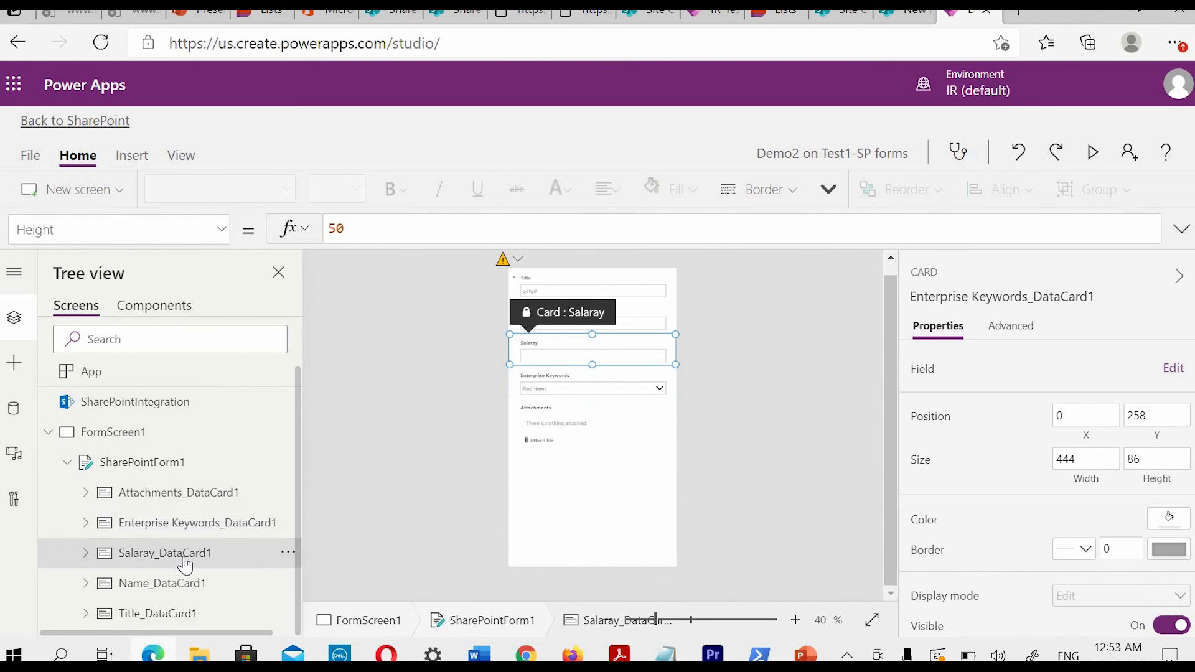
Step: Fill SharePointForm1 with the standard yellow color, RGBA(255, 255, 0, 1), and collapse its data cards
left_click(141, 461)
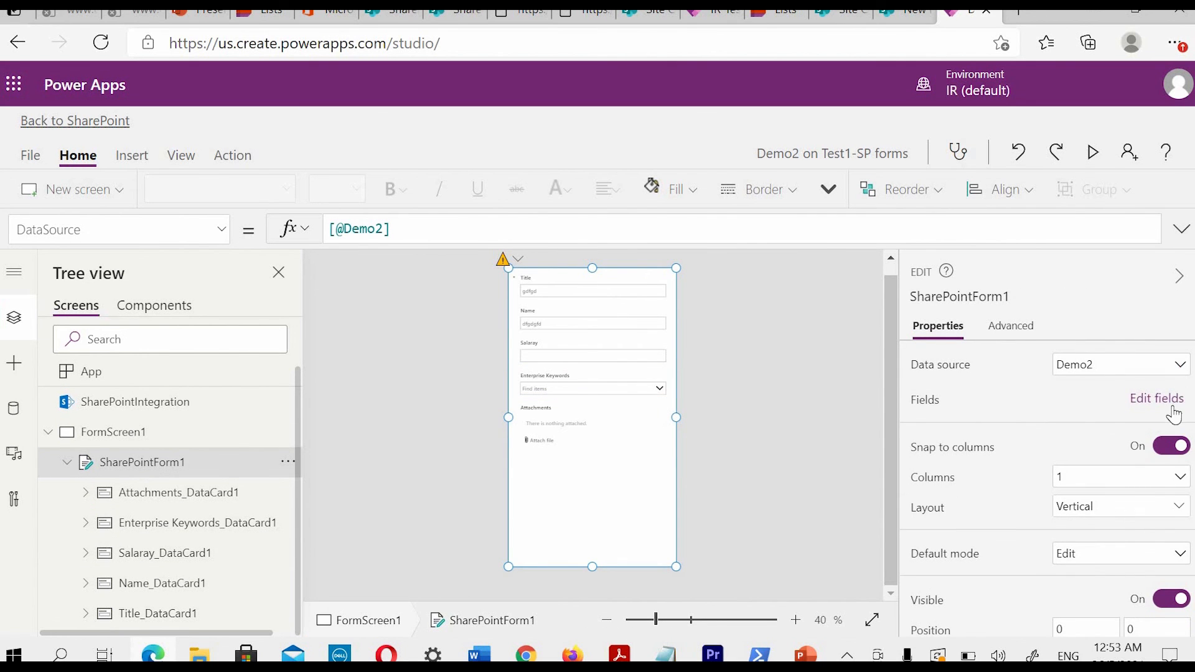
scroll(1170, 436, "down", 3)
left_click(1170, 592)
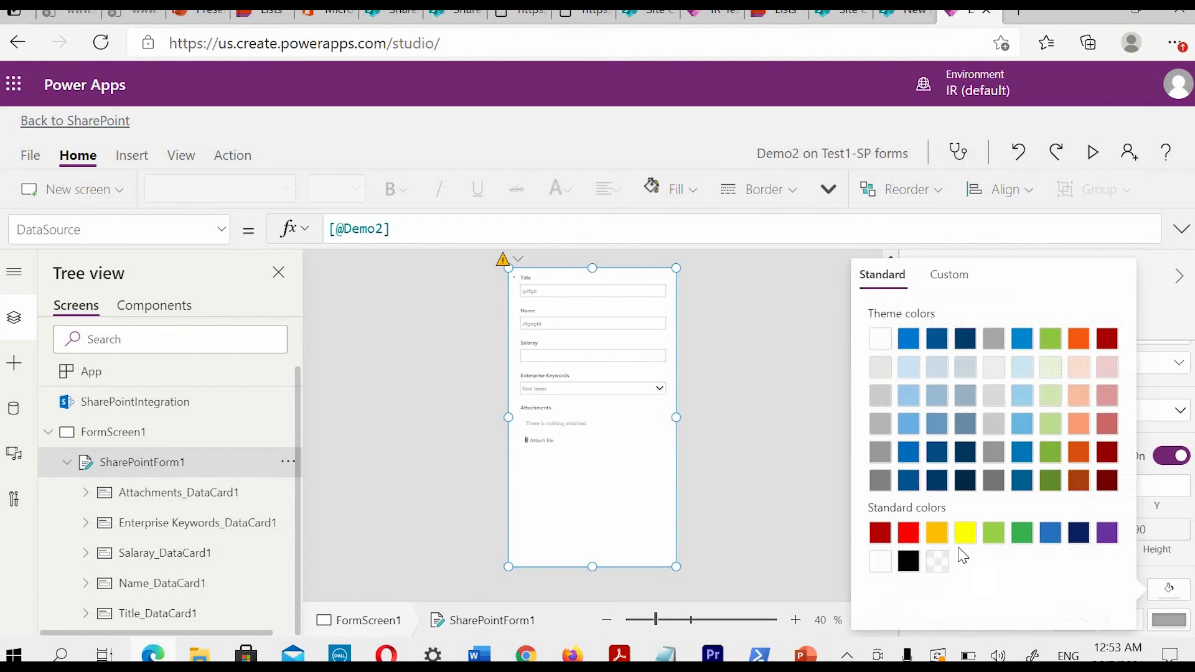
left_click(965, 537)
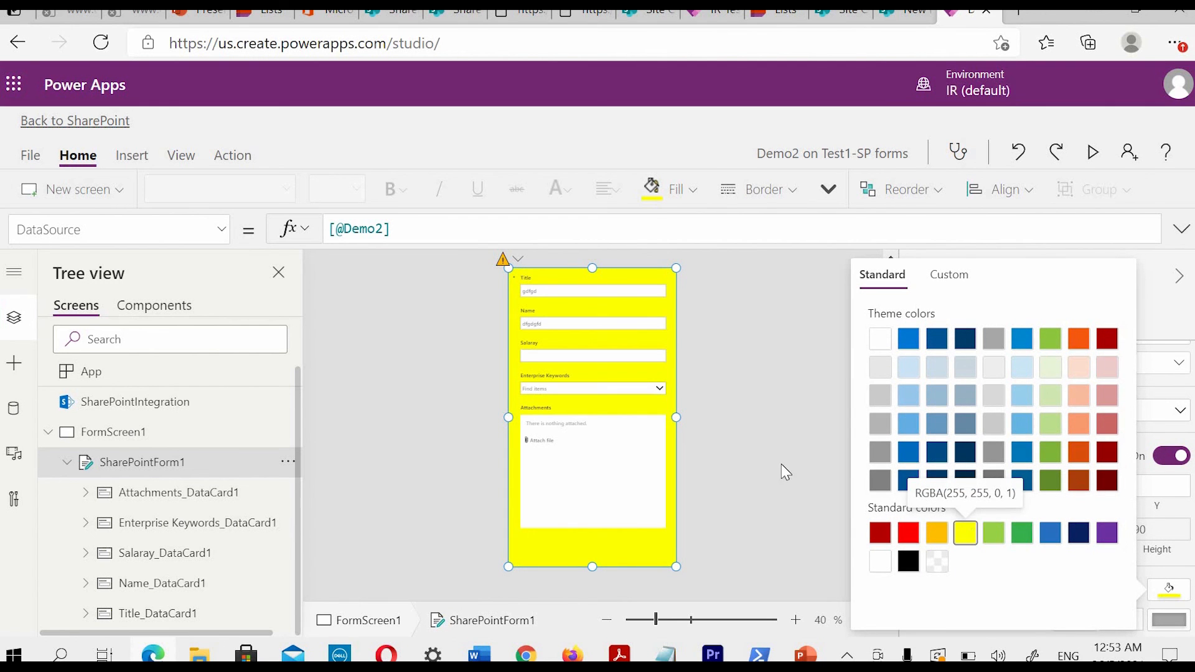
left_click(68, 465)
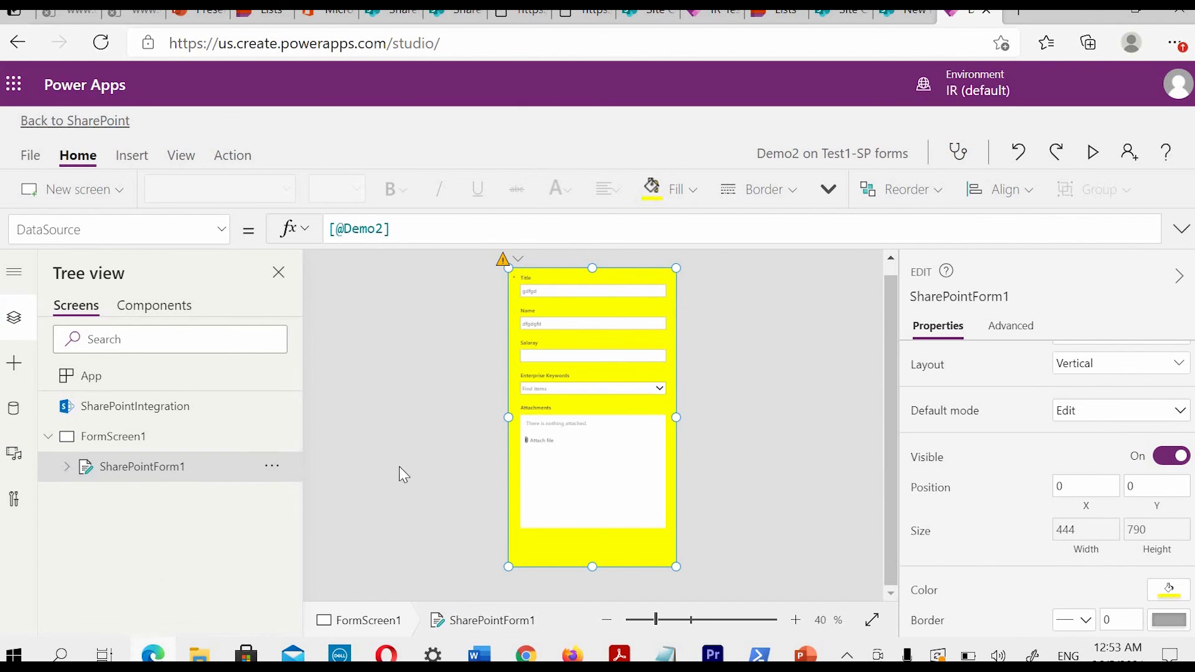
Step: Fill the Salaray data card with dark red, RGBA(151, 0, 0, 1)
left_click(591, 352)
scroll(1151, 511, "down", 1)
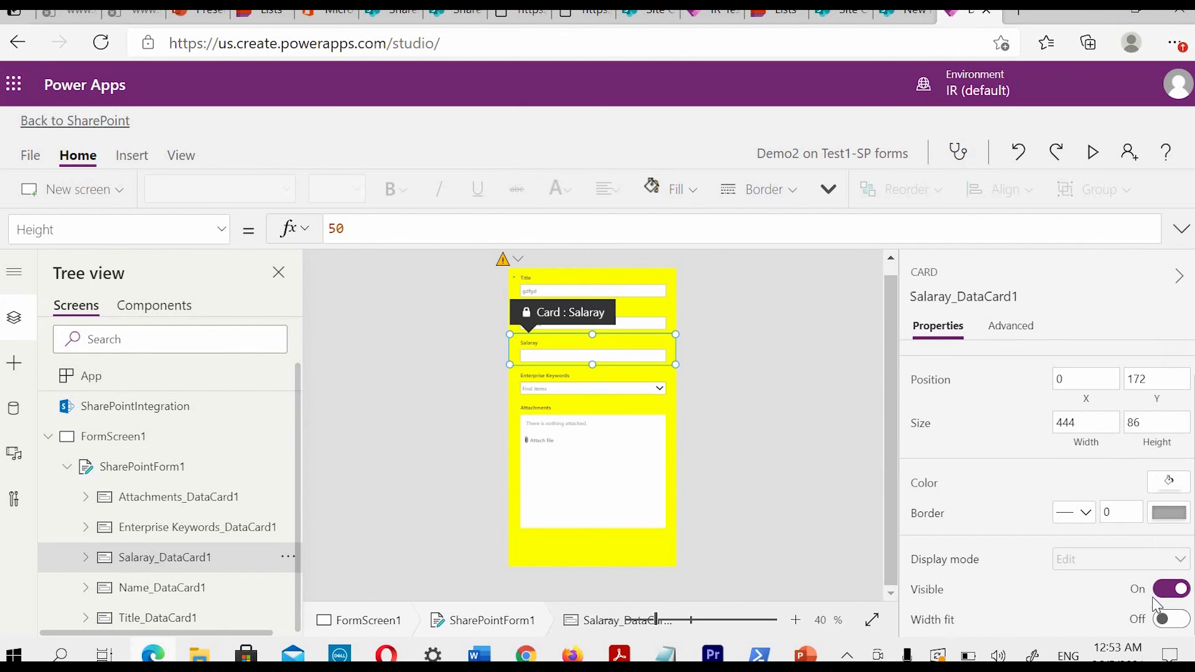
left_click(1164, 488)
left_click(1107, 452)
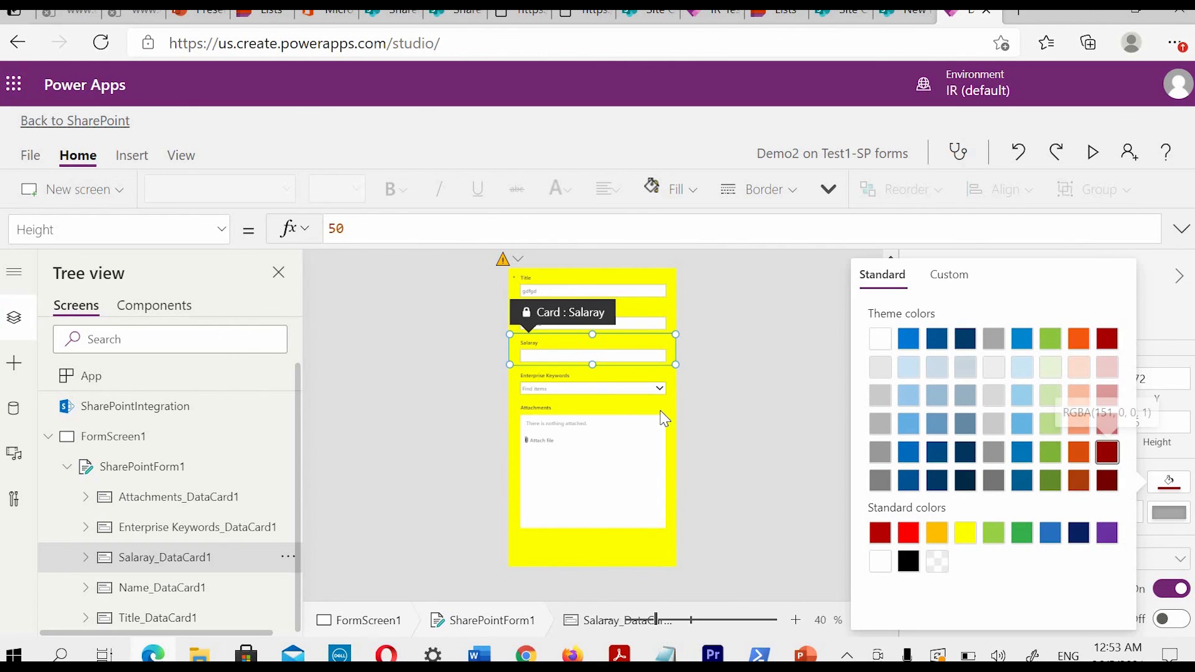
left_click(739, 431)
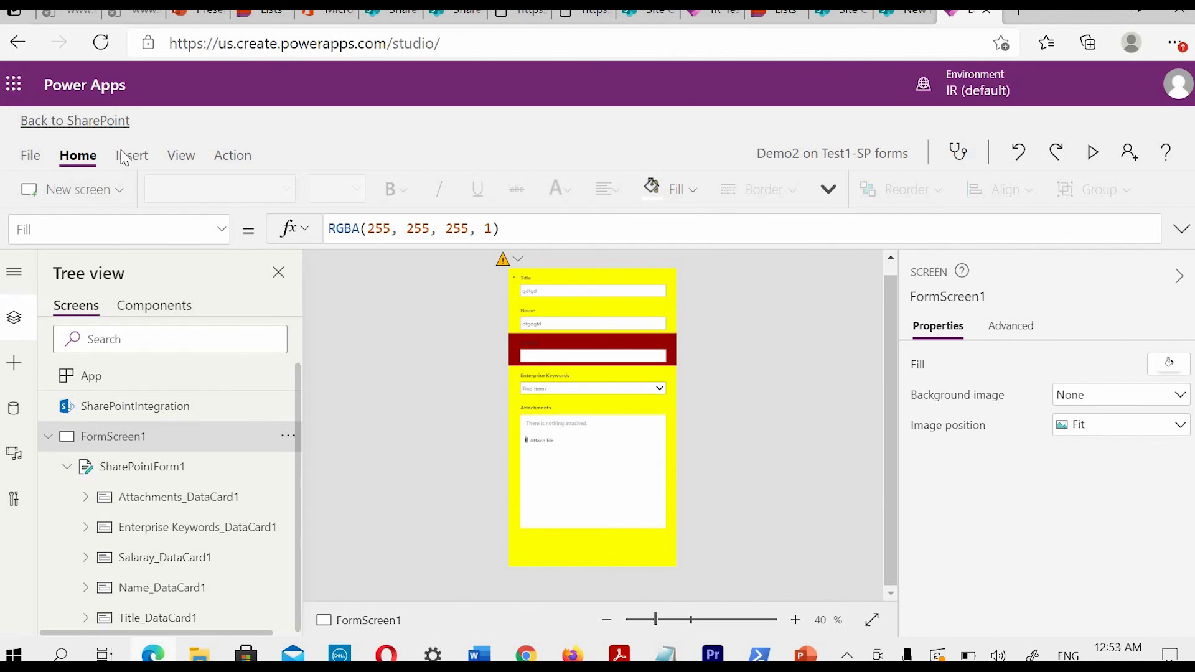
Step: Save the customized Demo2 form without a version note and publish it to SharePoint
left_click(28, 160)
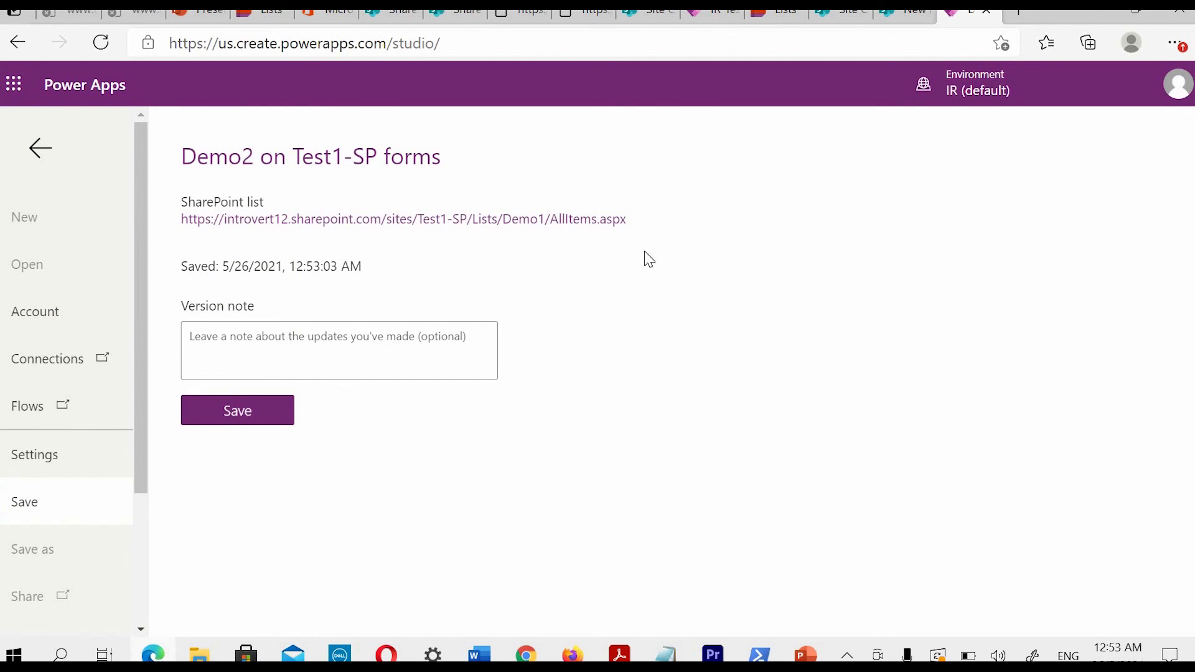
left_click(236, 415)
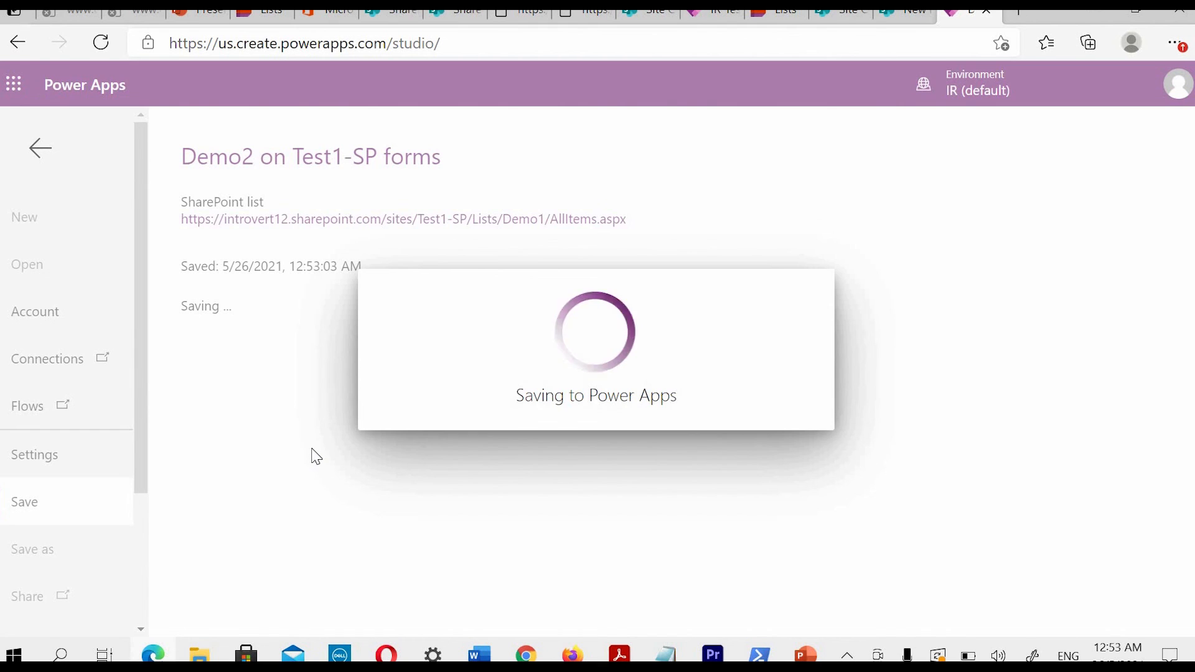
left_click(281, 406)
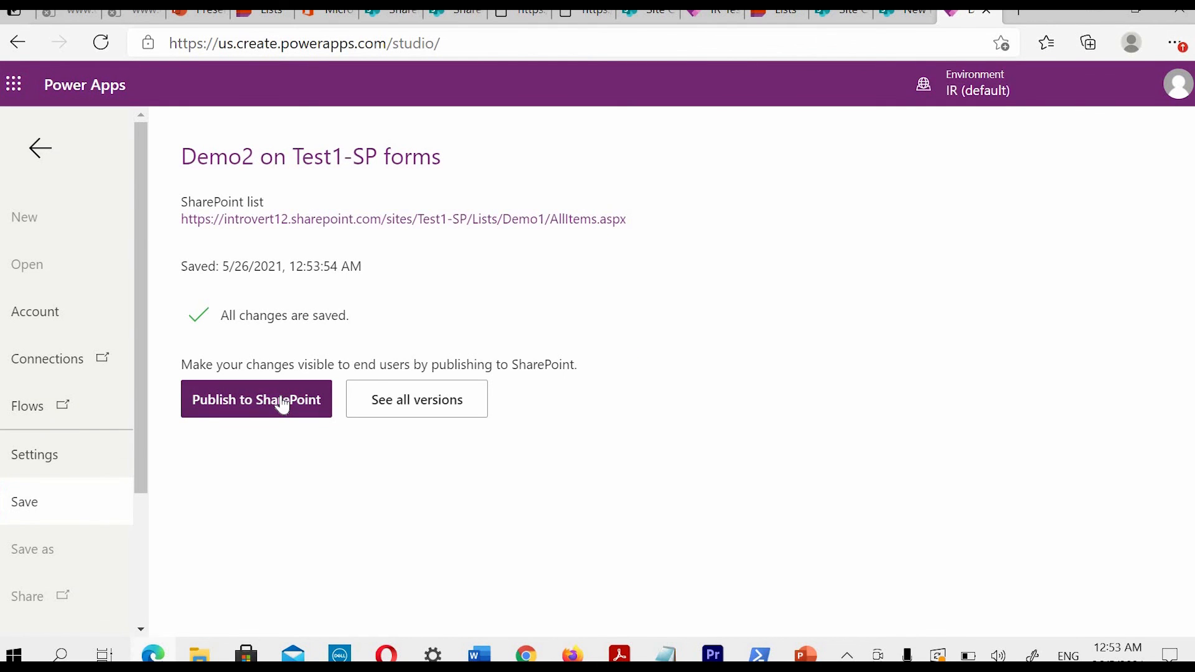
left_click(745, 408)
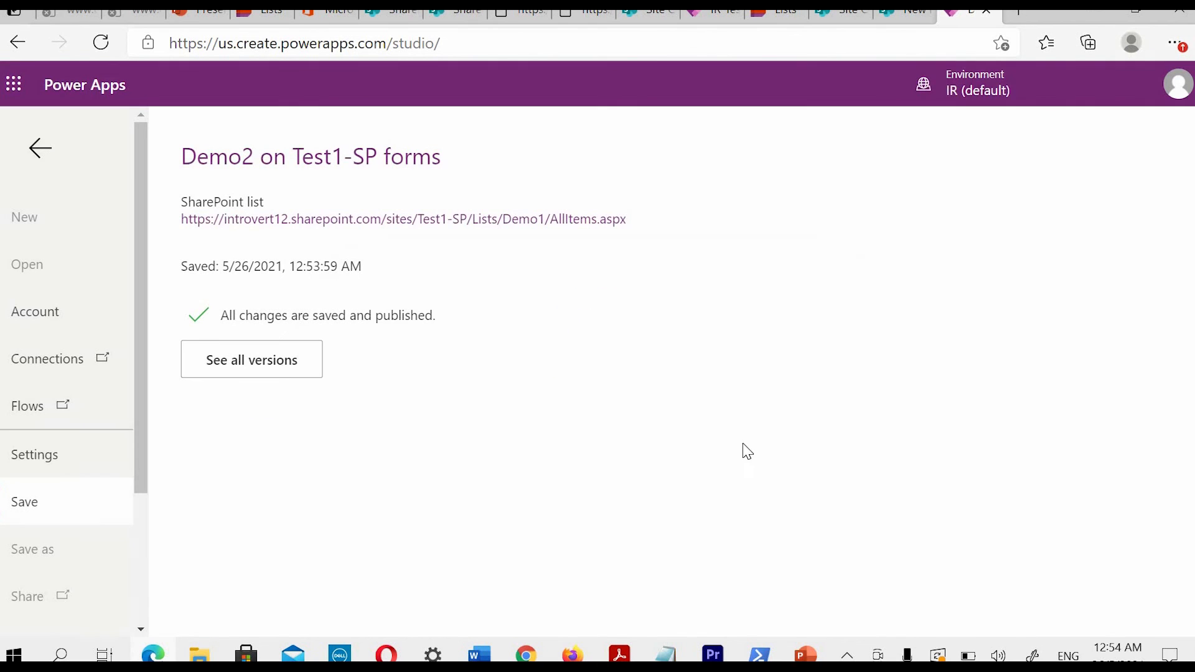
Step: Open the form's version history separately, leave Power Apps Studio and return to the Demo2 list in SharePoint
left_click(221, 375)
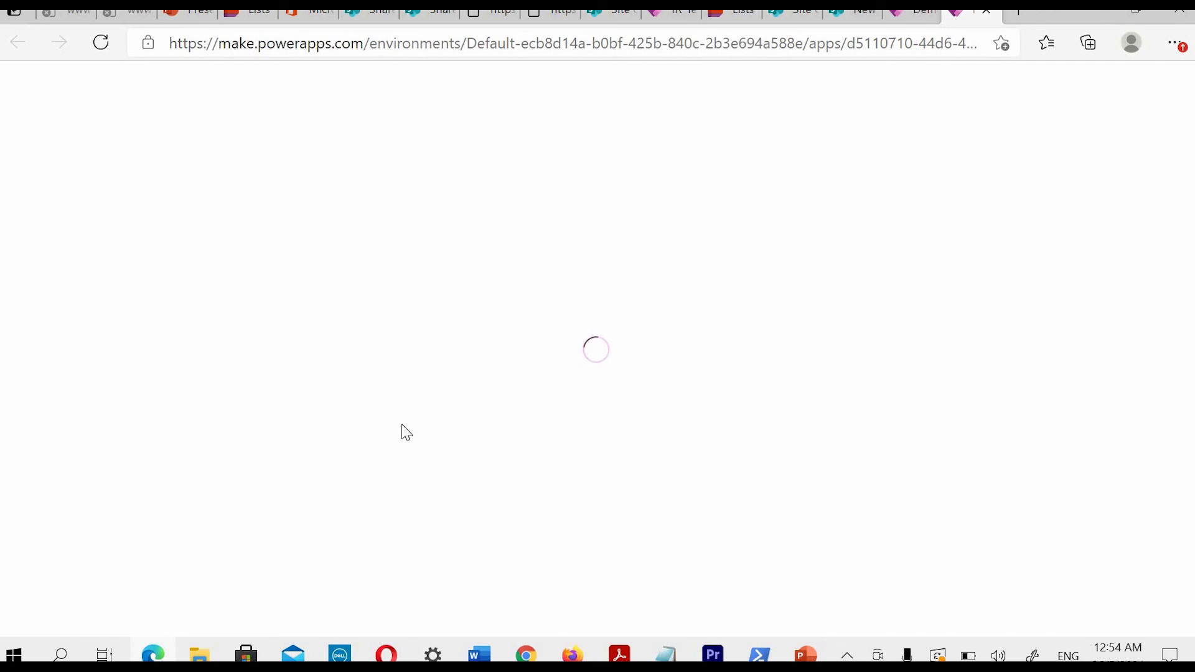
left_click(906, 16)
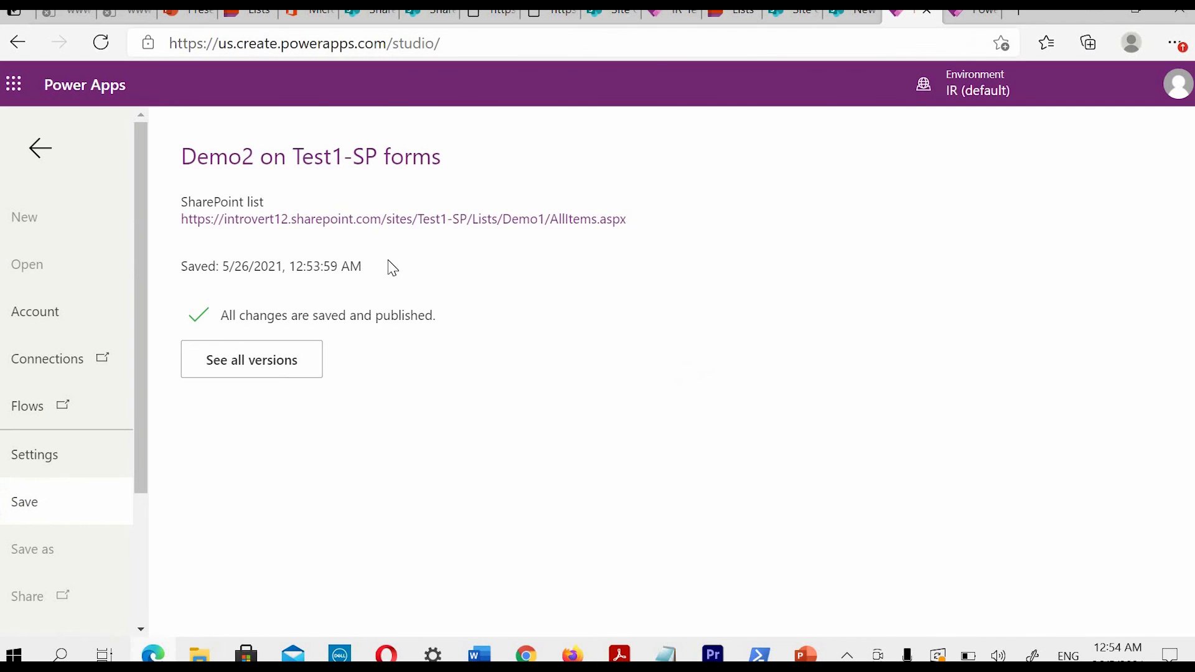
left_click(40, 148)
left_click(109, 125)
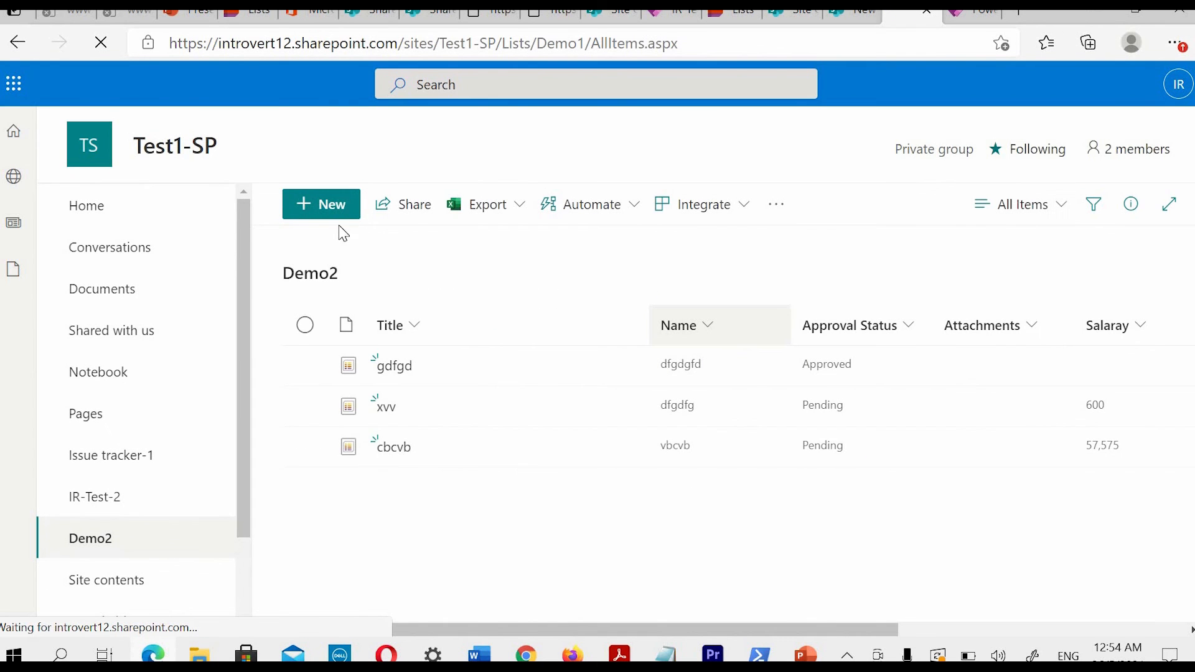
Step: Examine the customized new item form of the Demo2 list from top to bottom and close it without saving
left_click(325, 209)
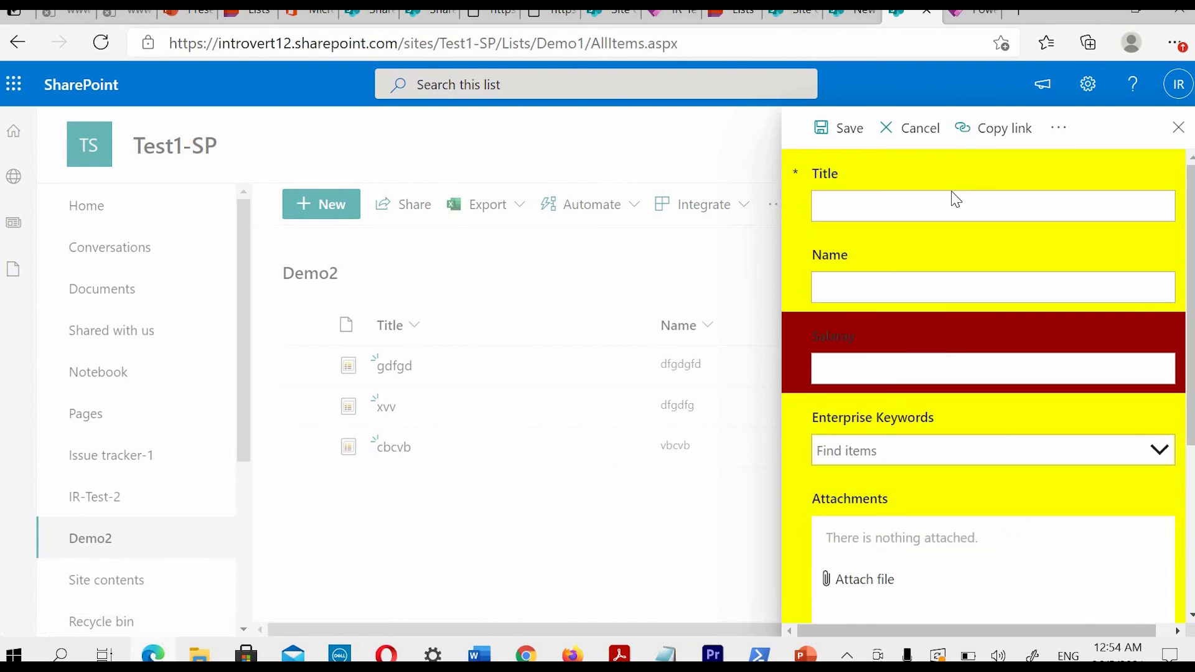
scroll(961, 478, "down", 4)
scroll(990, 483, "up", 4)
scroll(970, 446, "down", 1)
scroll(971, 453, "down", 3)
scroll(969, 451, "up", 4)
scroll(971, 398, "down", 3)
scroll(1046, 369, "up", 4)
scroll(1037, 374, "down", 5)
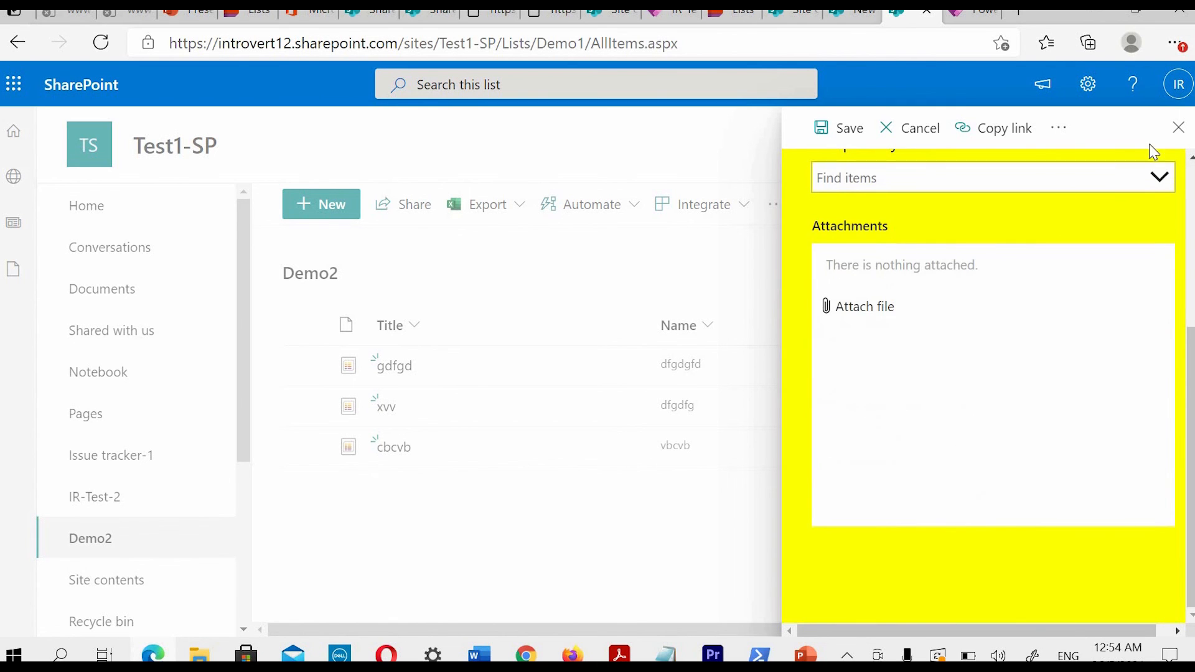
left_click(1176, 129)
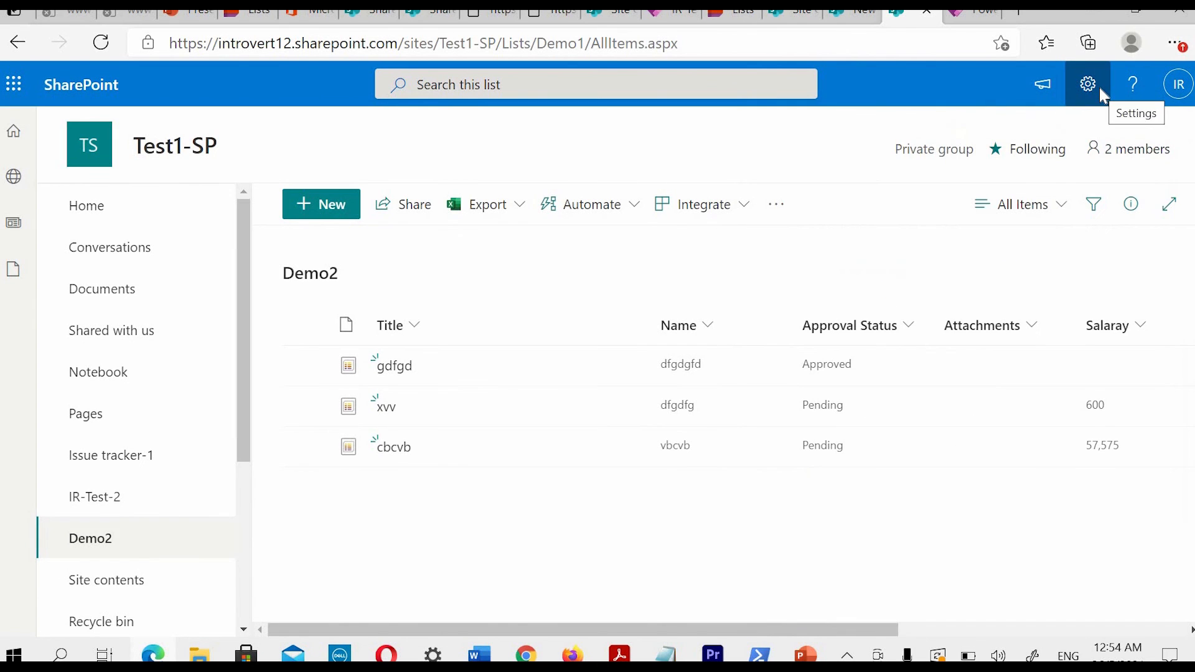
Step: Look at the SharePoint settings options and the Demo2 list's rule automation options, changing nothing
left_click(1099, 88)
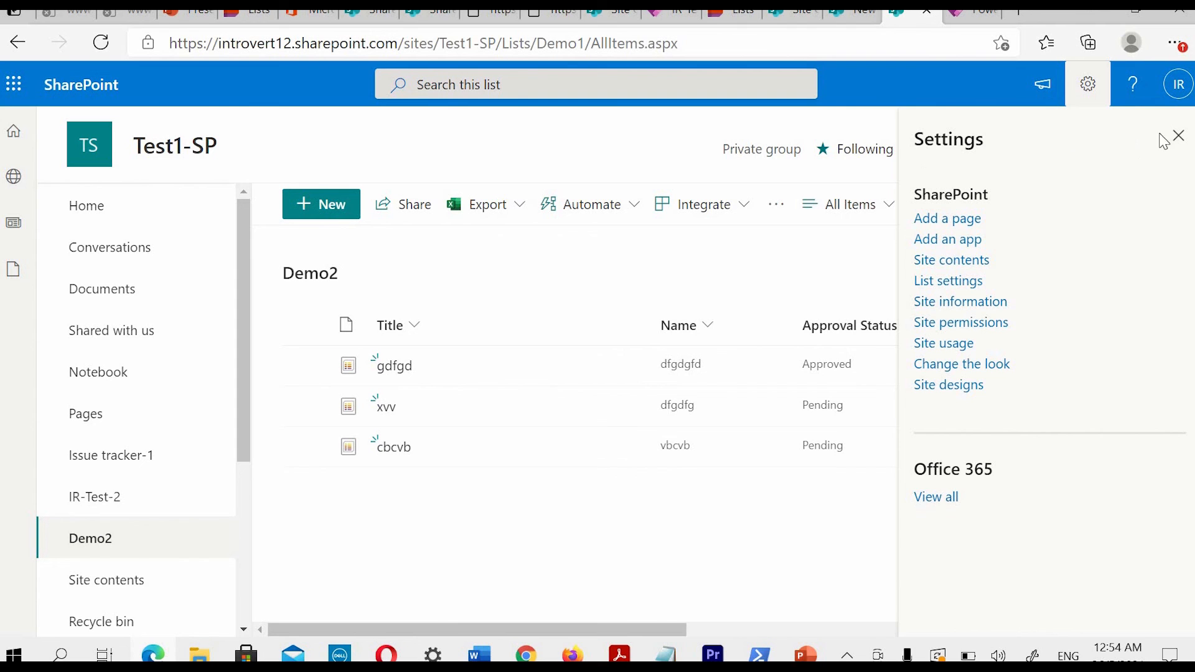
left_click(1178, 136)
left_click(635, 215)
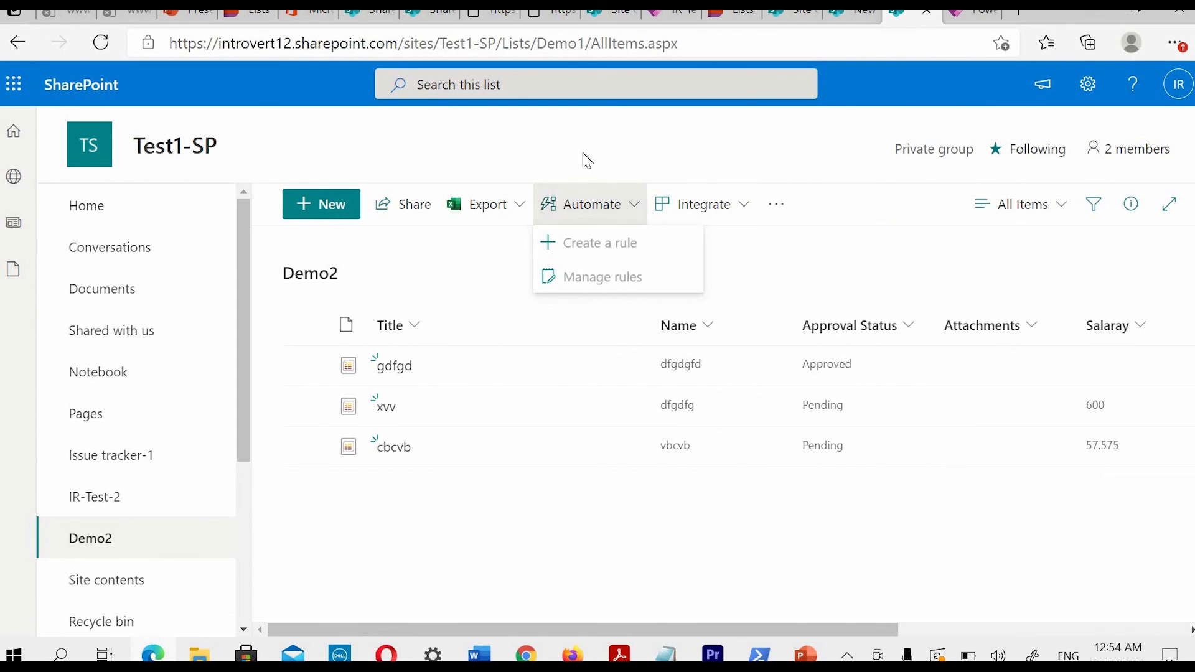
left_click(633, 207)
left_click(633, 206)
left_click(653, 145)
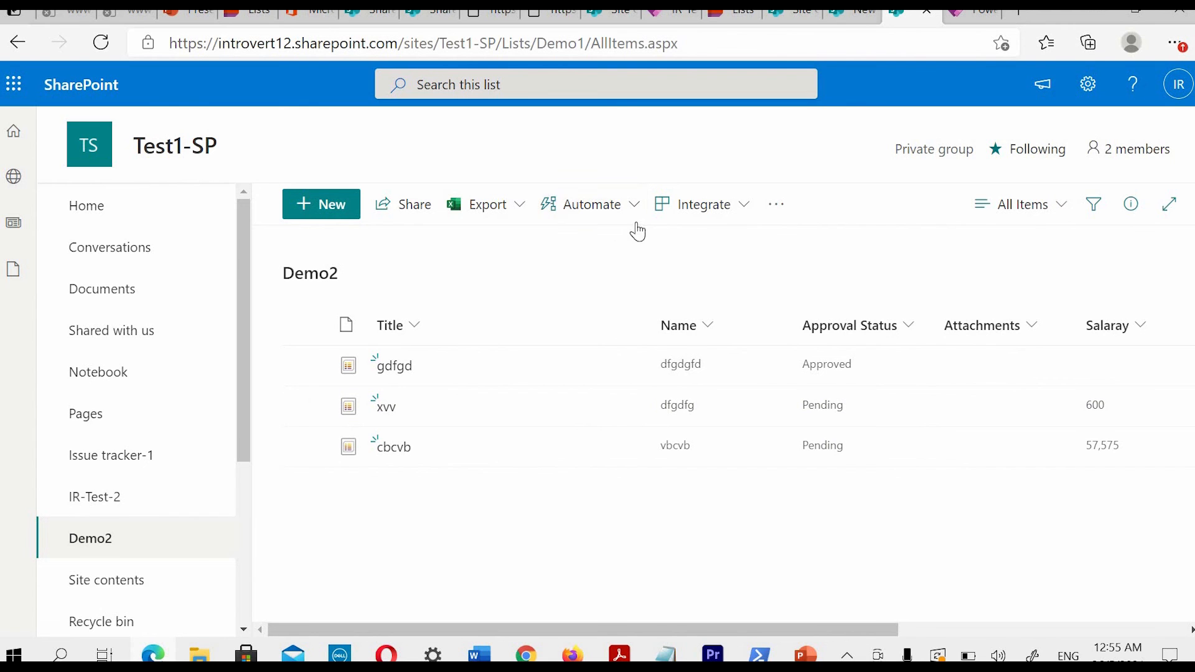
Step: Look through the Power Apps and Power Automate integration options of the Demo2 list
left_click(745, 212)
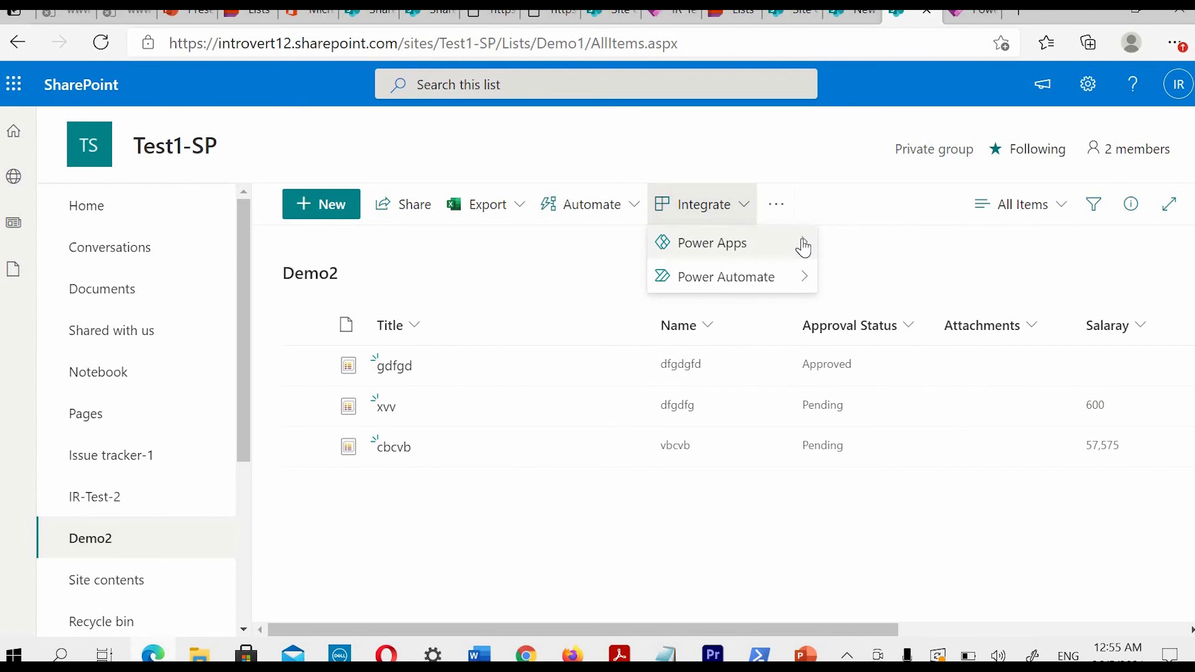
mouse_move(803, 249)
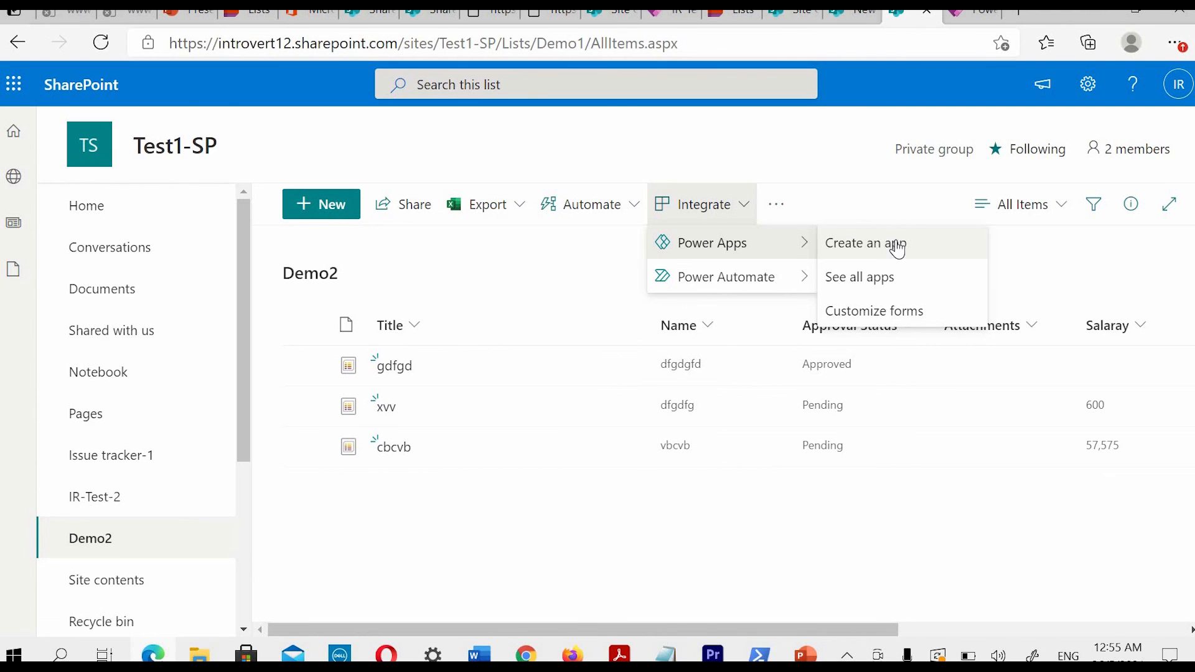
mouse_move(767, 283)
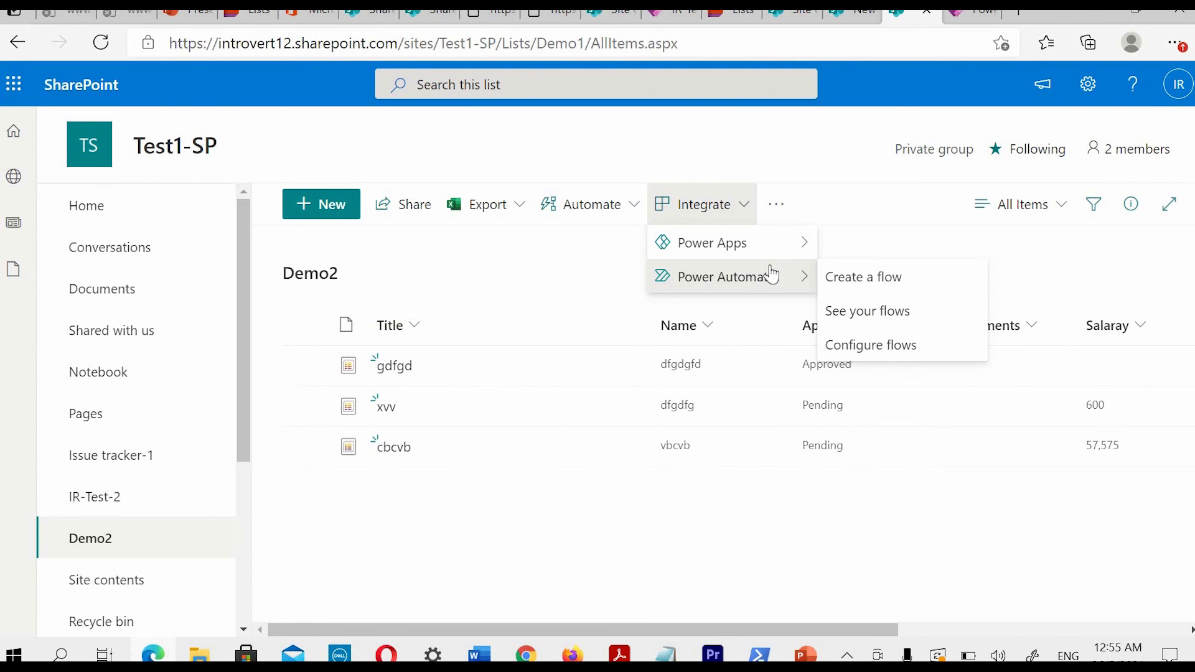
left_click(520, 264)
Step: Look at the Demo2 list's export and sharing options and check the SharePoint settings options again
left_click(522, 212)
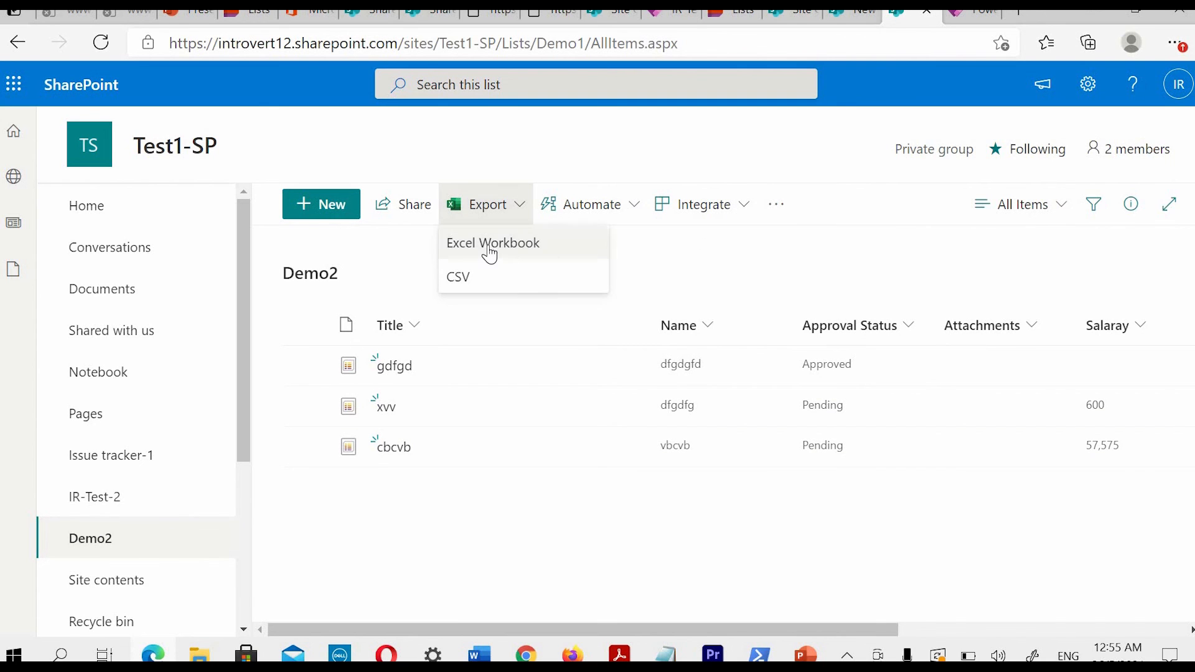
left_click(448, 281)
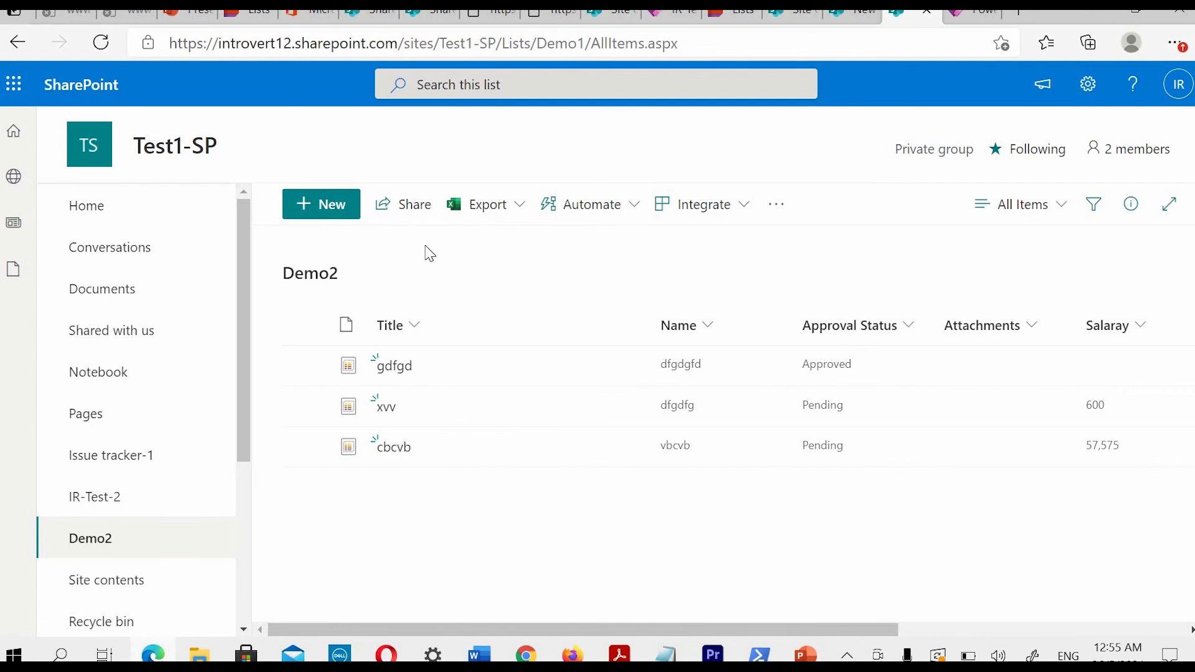
left_click(427, 214)
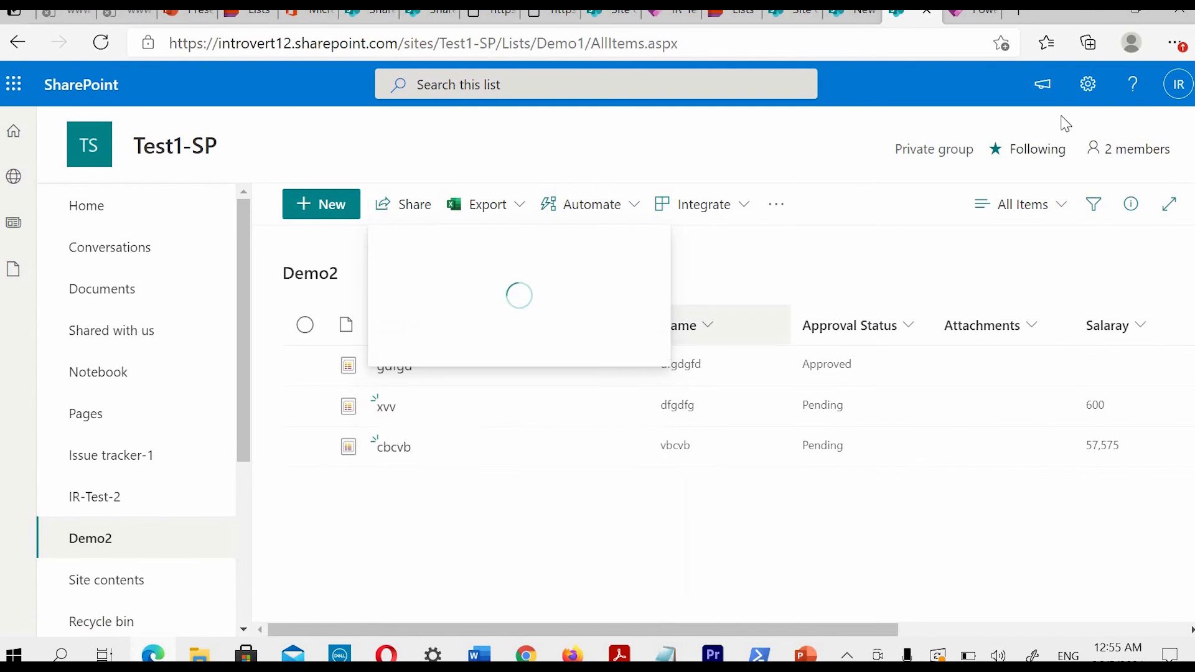
left_click(1088, 84)
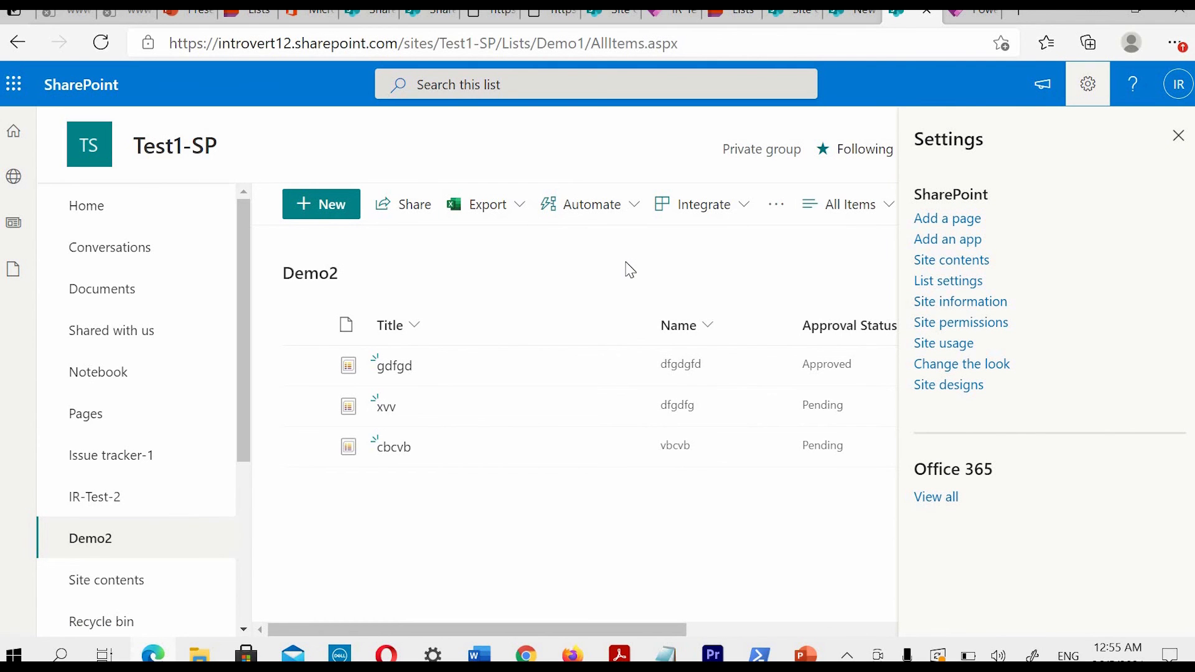
left_click(1182, 148)
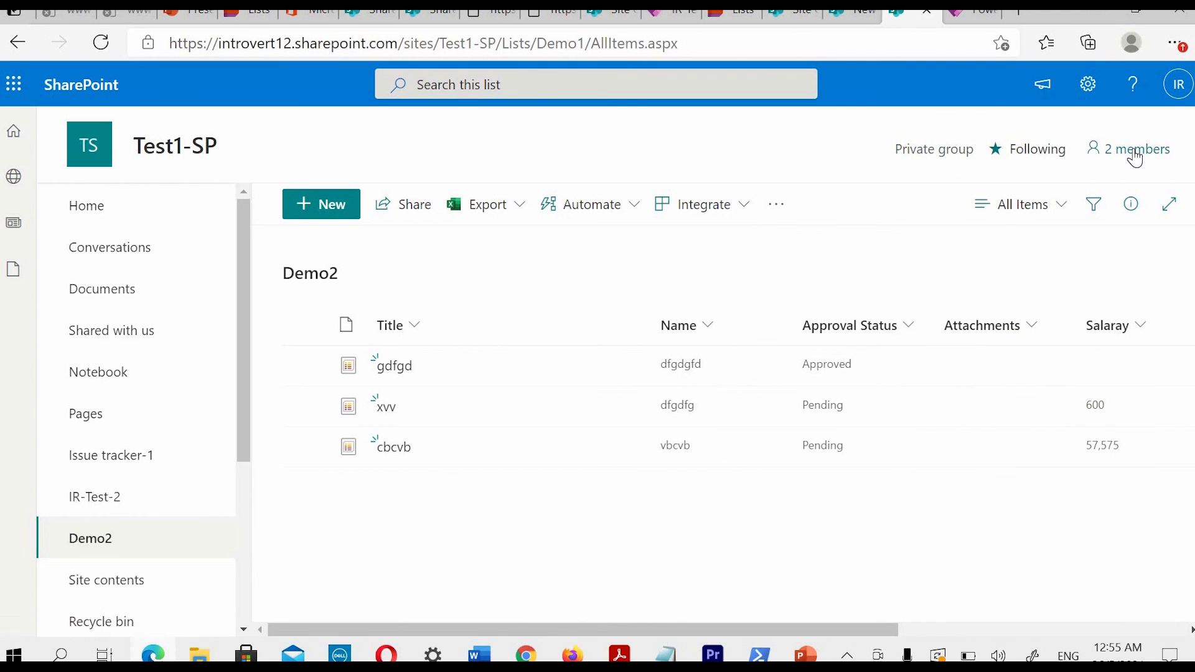
Step: Review the Demo2 list's view options, filters and Name column options without applying any of them
left_click(1056, 211)
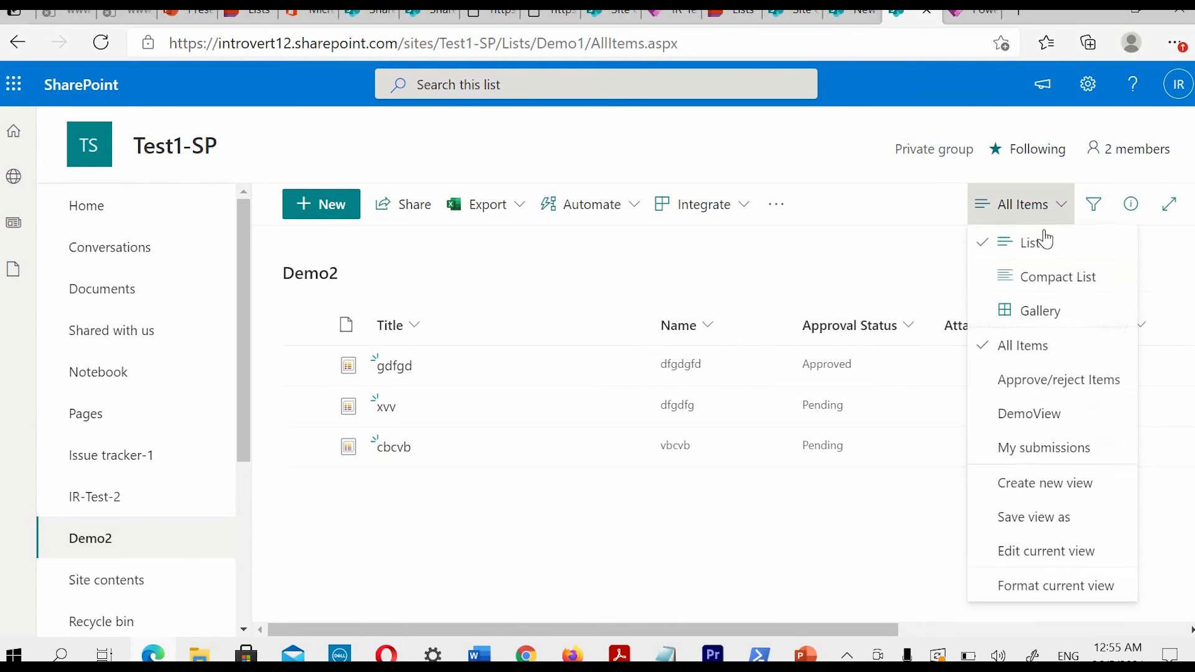
left_click(1094, 206)
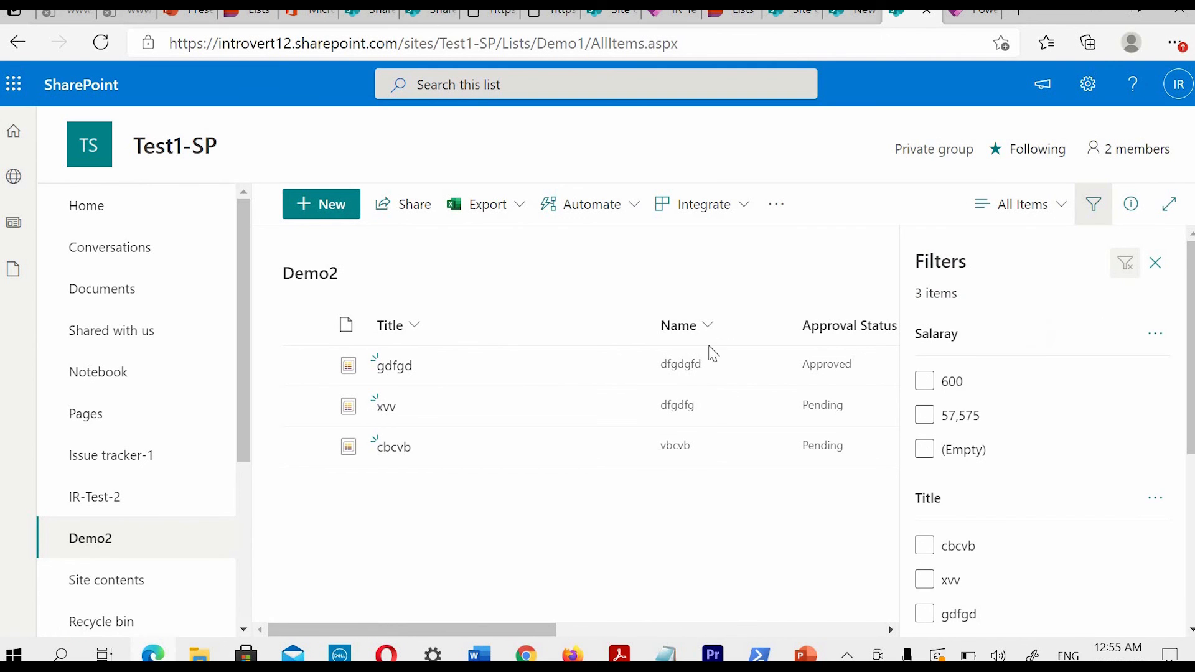
left_click(683, 325)
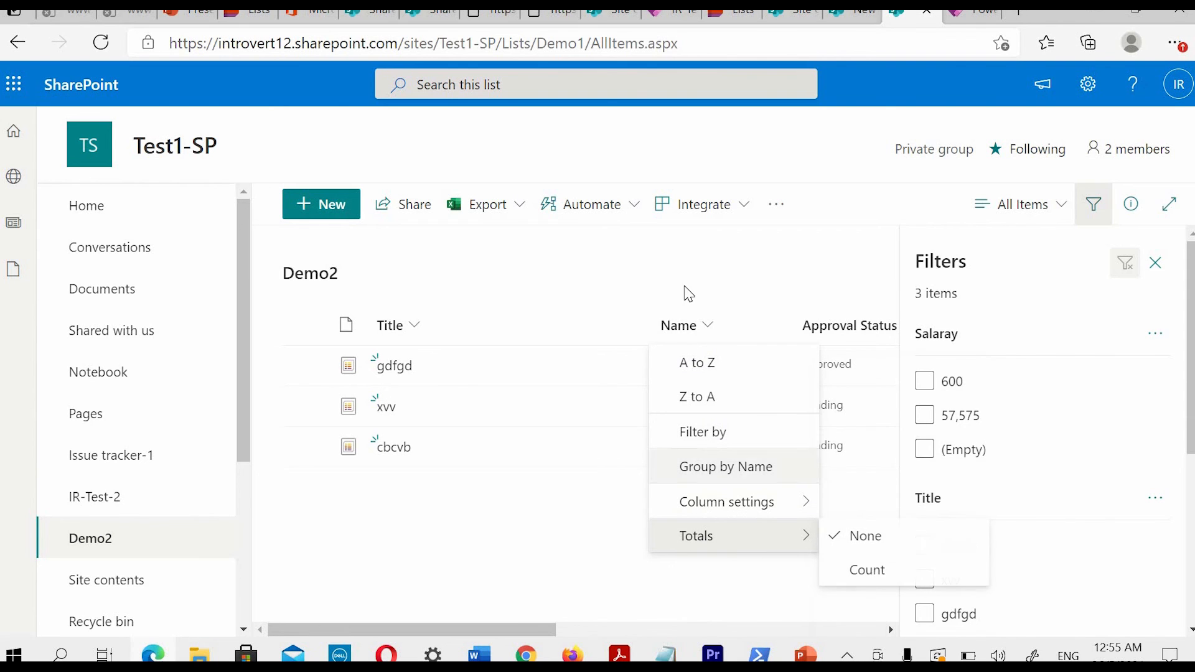
left_click(859, 262)
left_click(1155, 262)
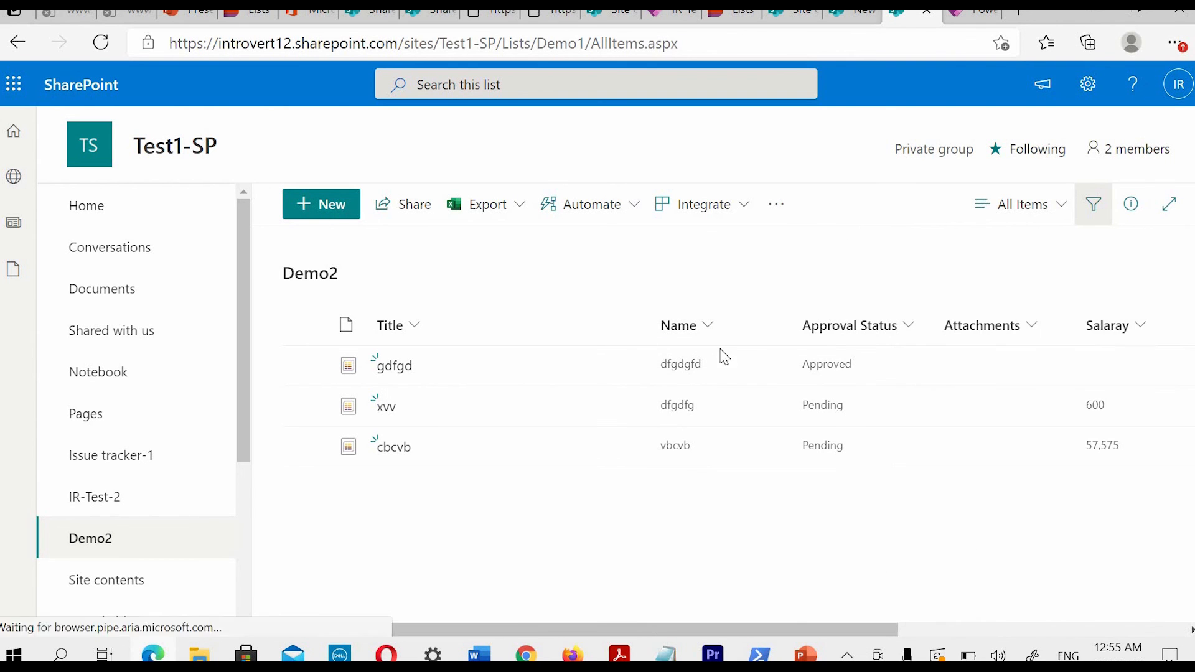